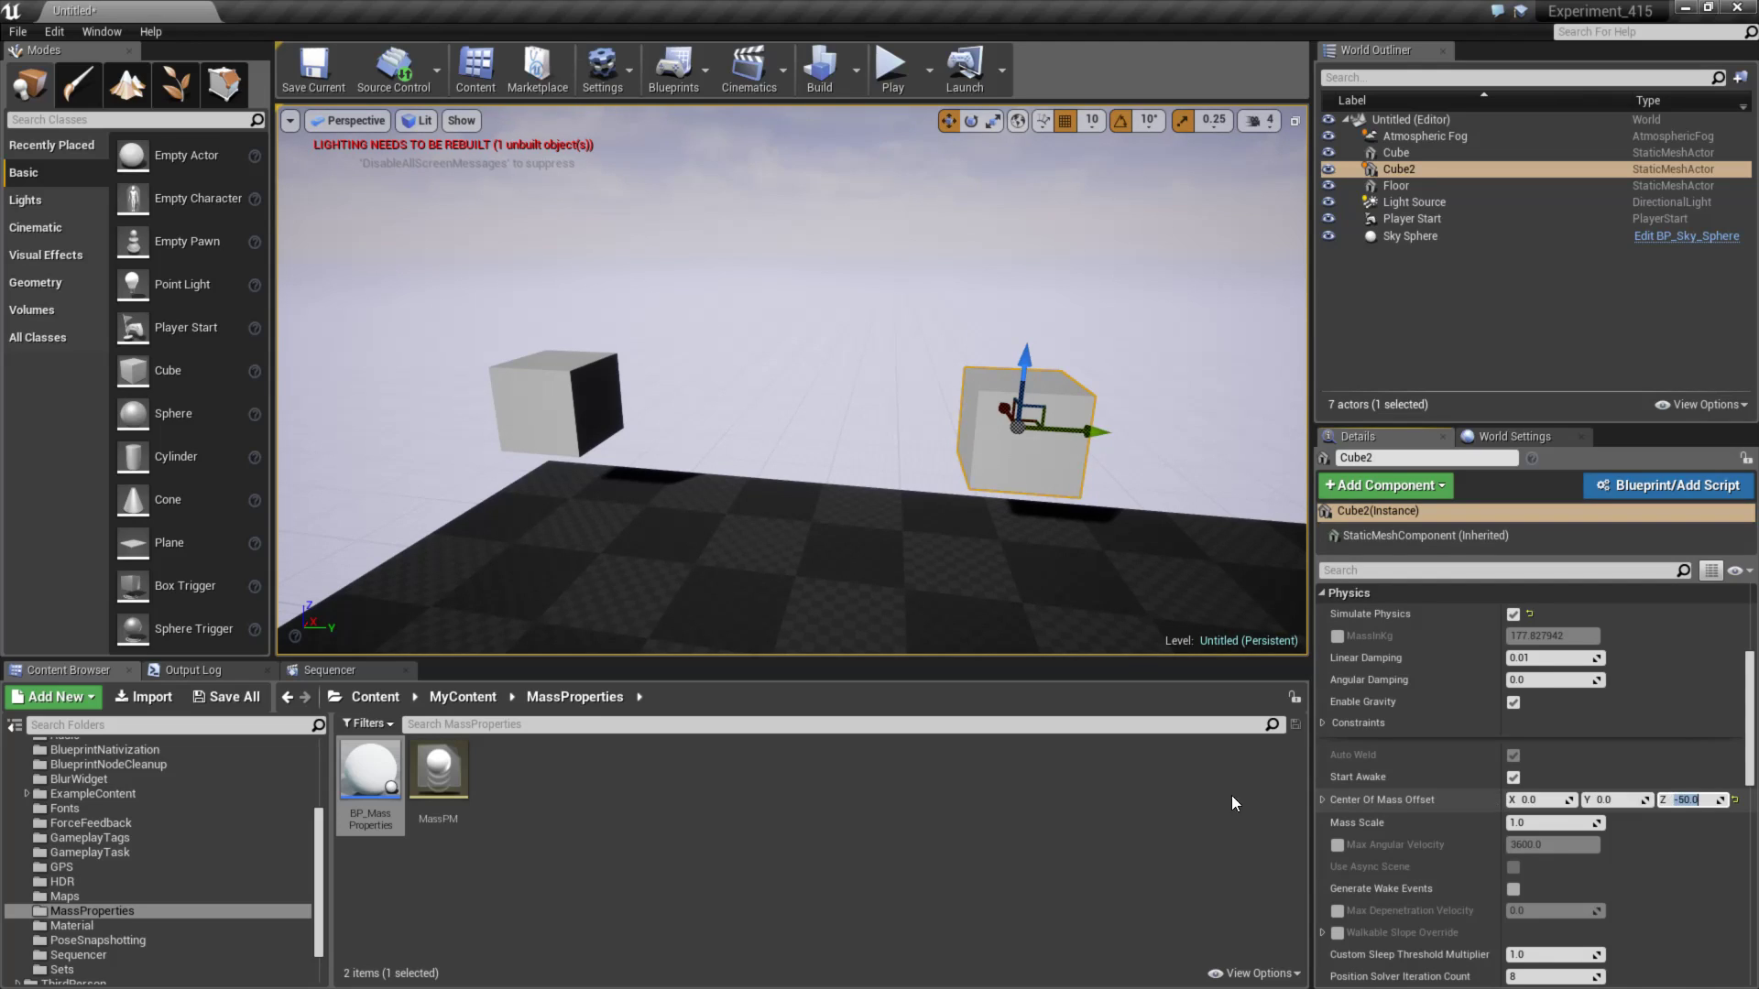
# - Inspect the Center Of Mass Offset of both cubes, and play-test the level briefly before stopping it
pyautogui.click(584, 400)
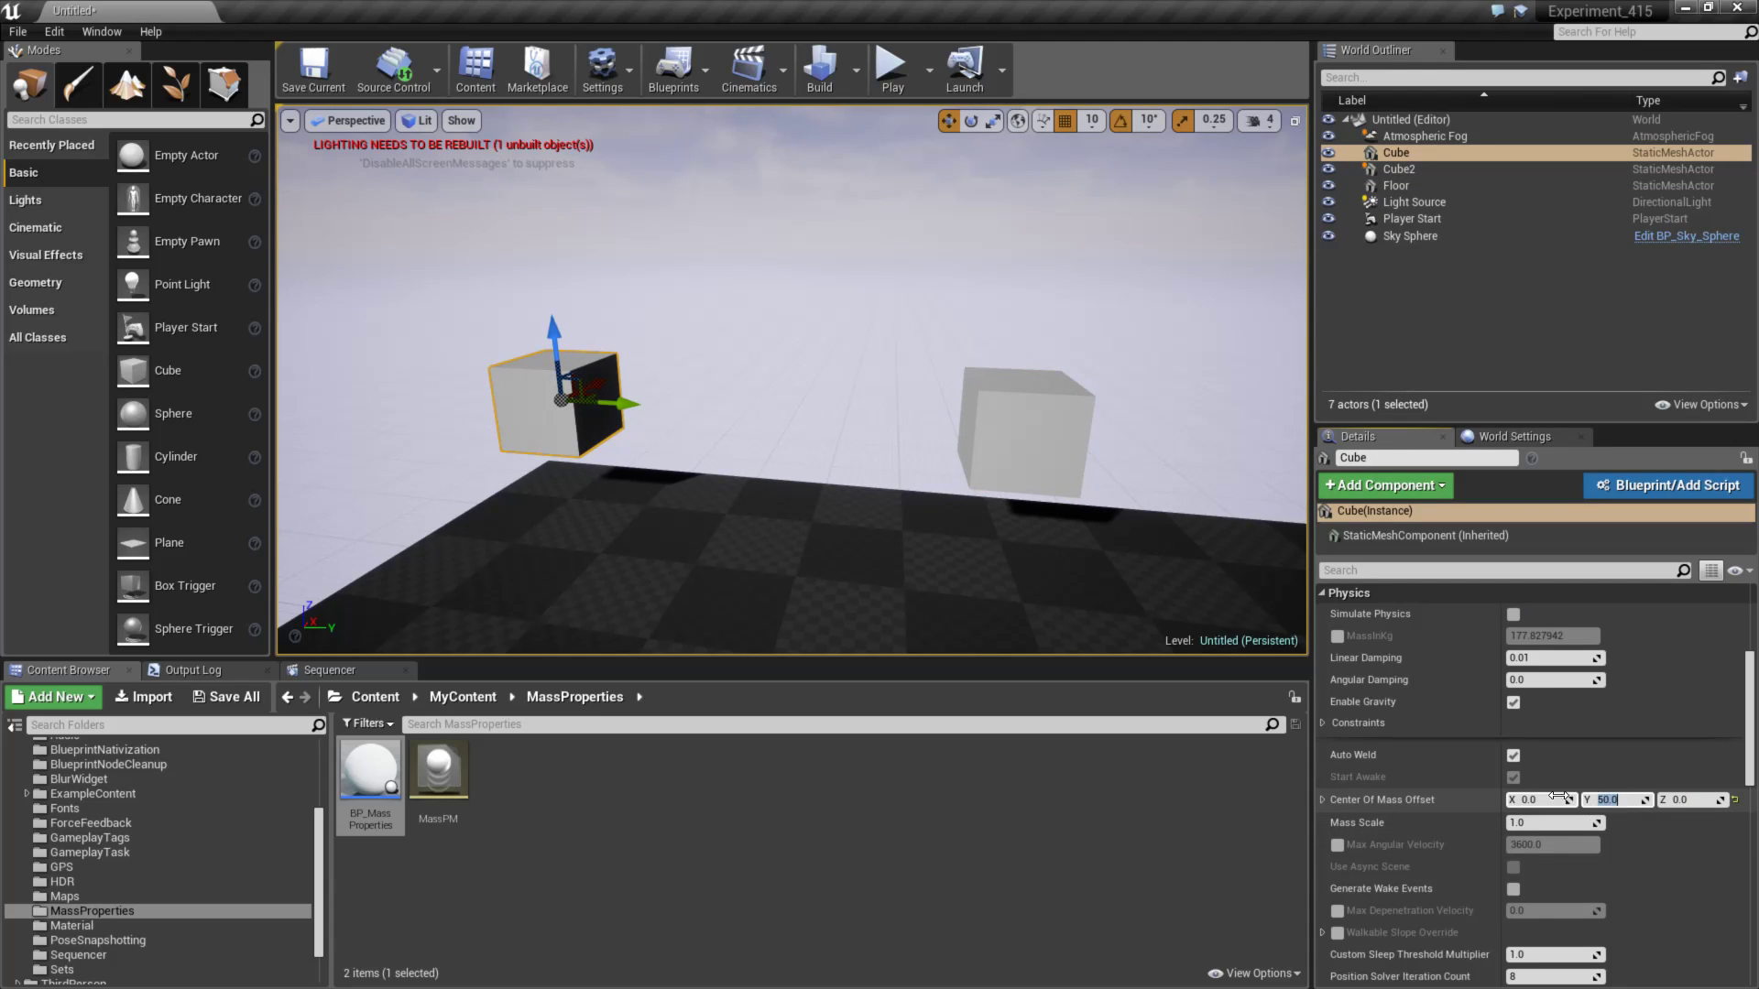
pyautogui.moveTo(786, 482); pyautogui.dragTo(828, 440, button='right')
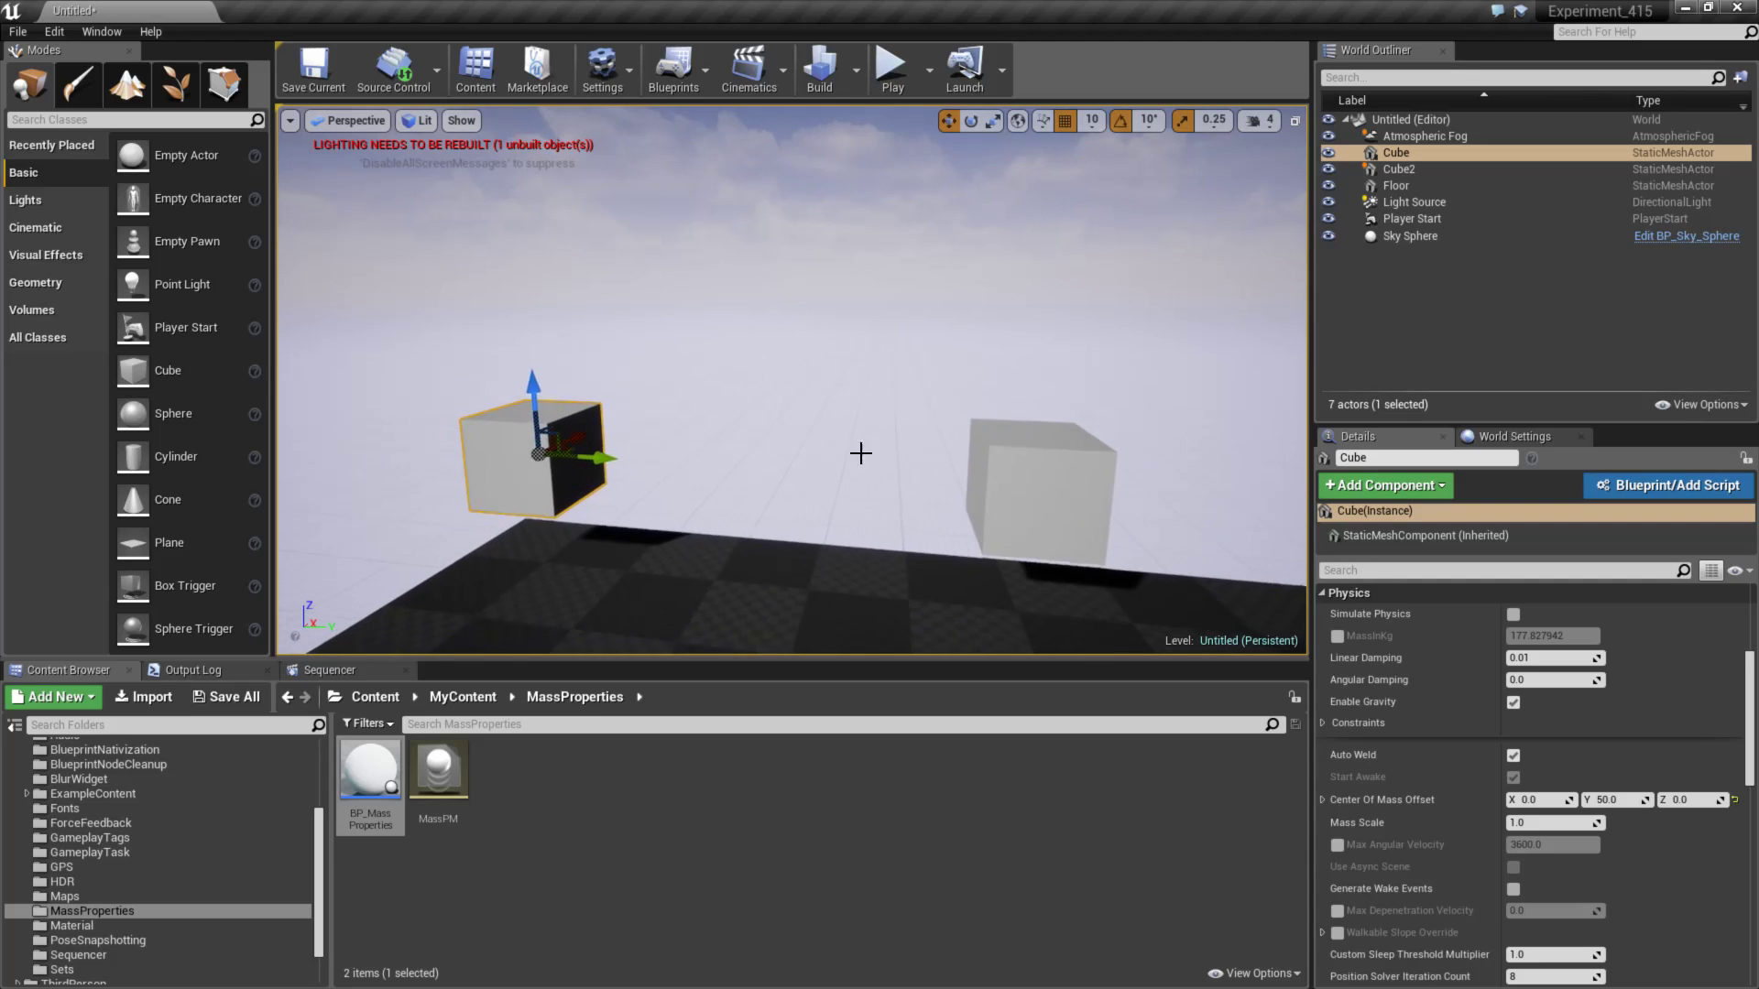
pyautogui.click(985, 498)
pyautogui.moveTo(844, 501)
pyautogui.mouseDown(button='right')
pyautogui.moveTo(861, 494)
pyautogui.moveTo(824, 486)
pyautogui.mouseUp(button='right')
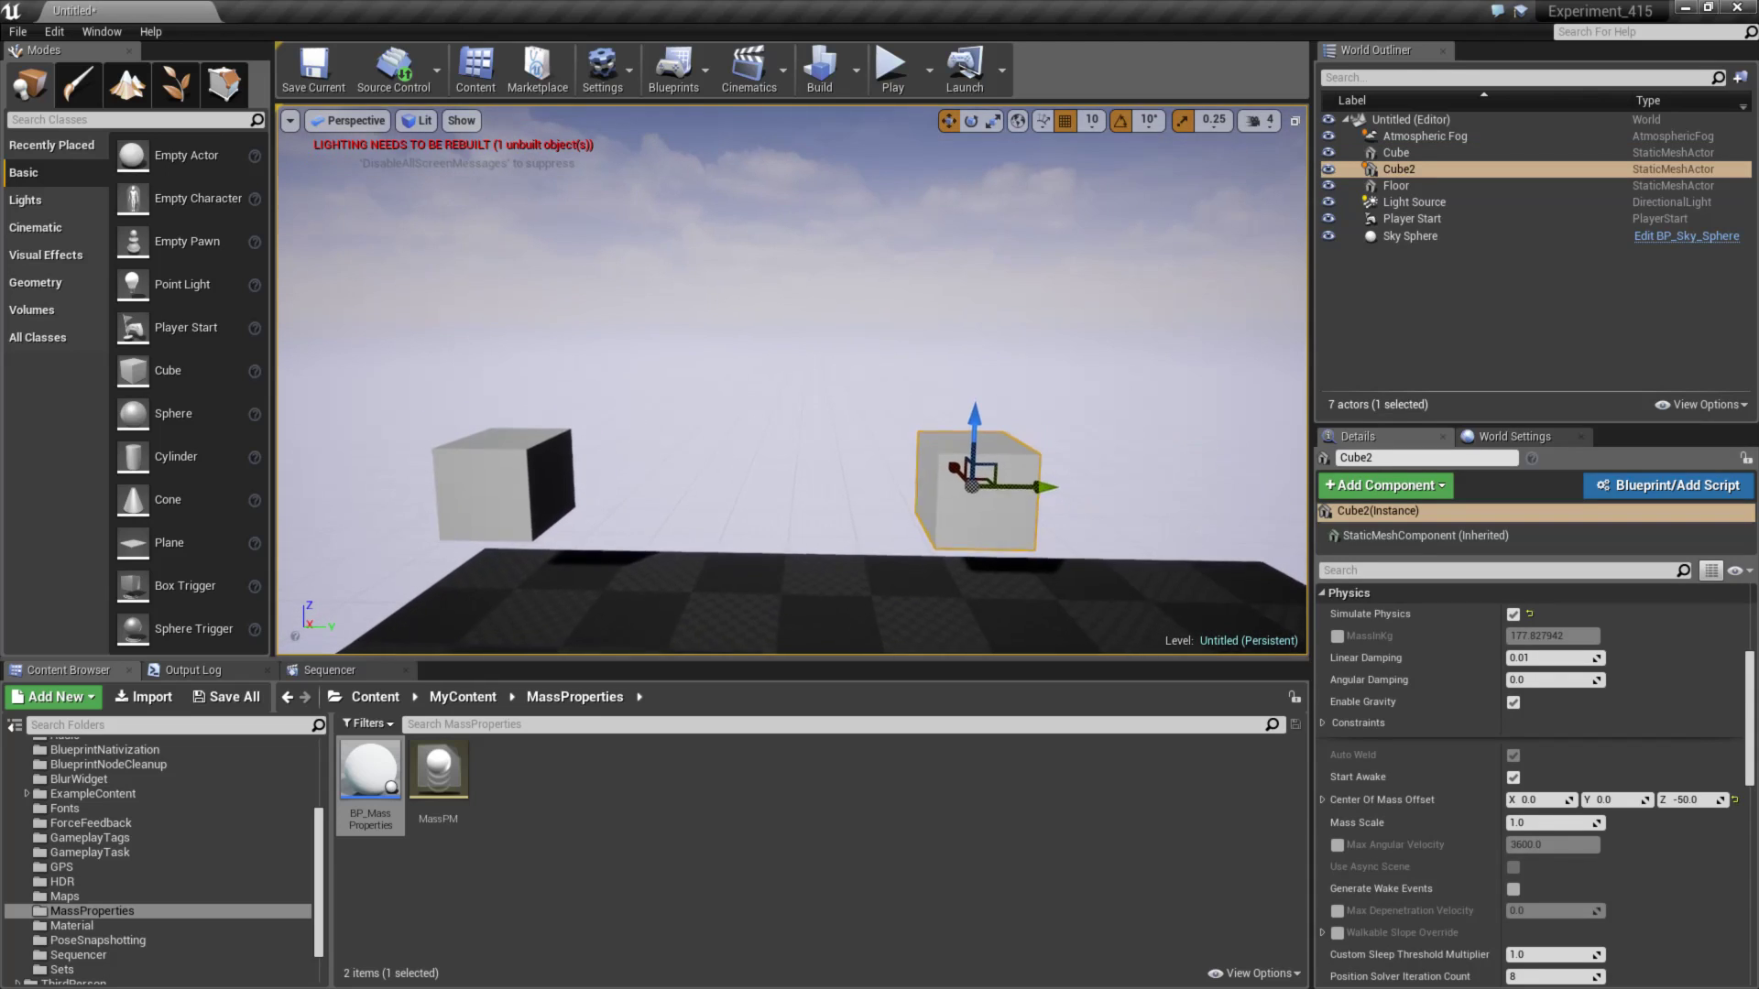
pyautogui.click(887, 64)
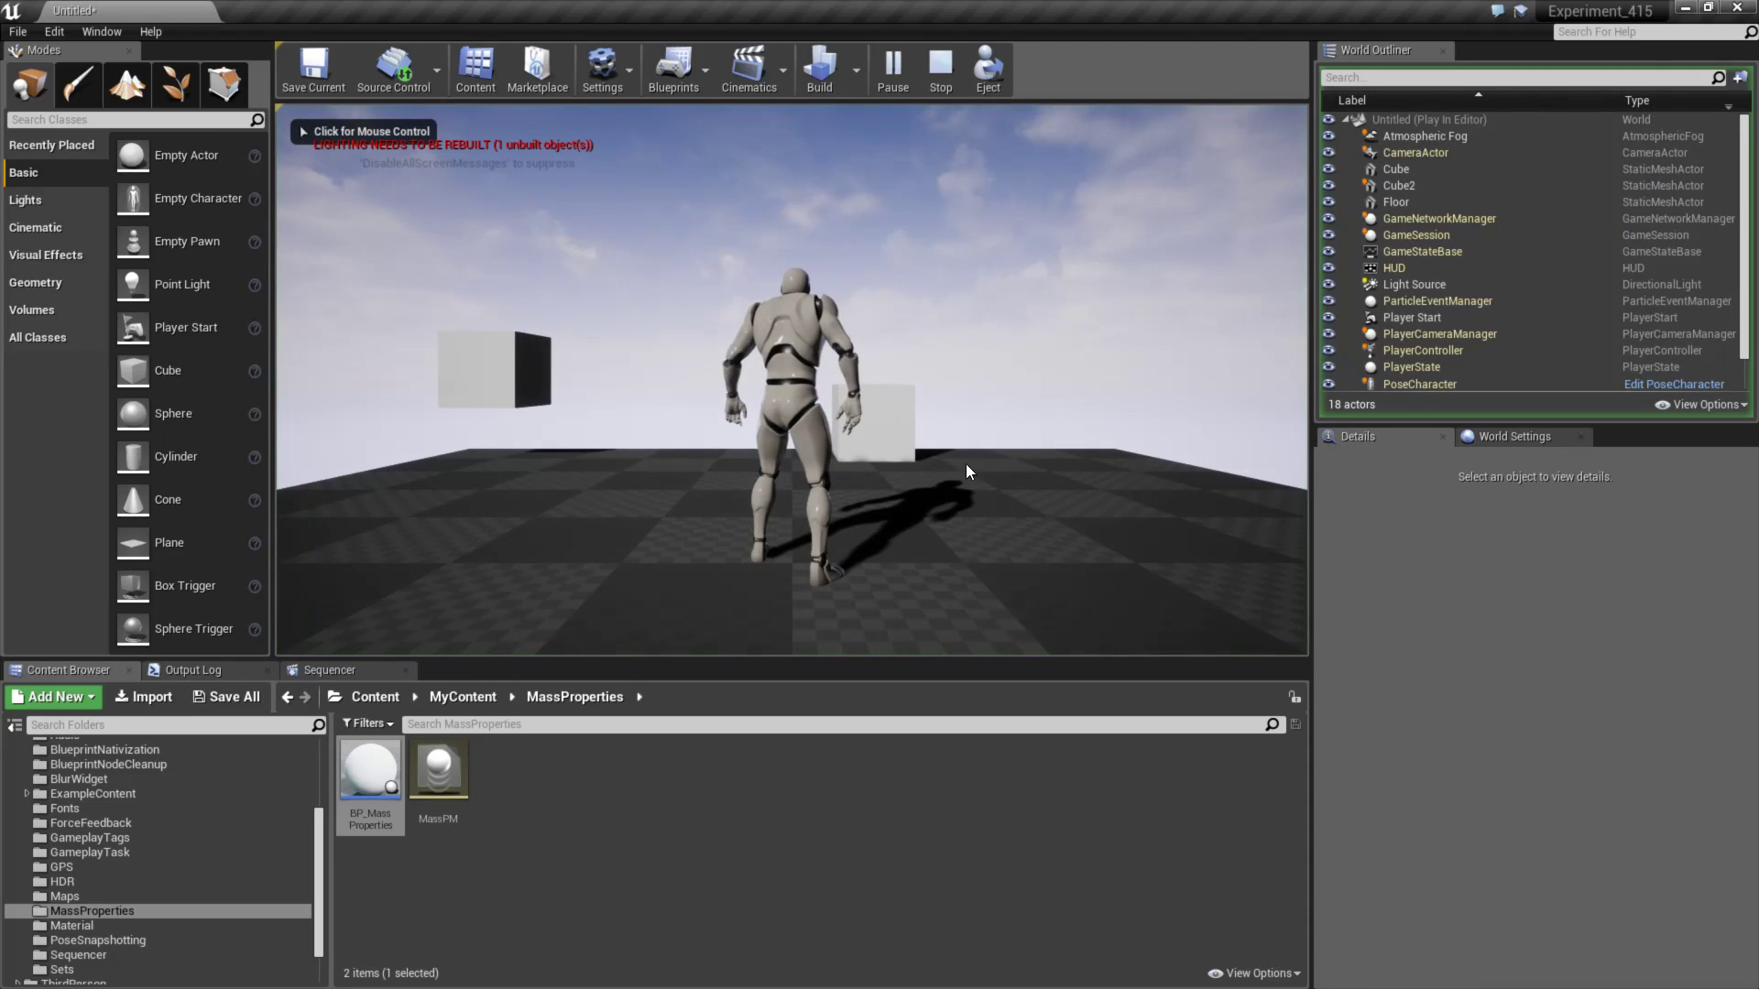
pyautogui.press('Escape')
# - Enable Simulate Physics on the actor named Cube
pyautogui.moveTo(938, 344); pyautogui.dragTo(795, 322, button='right')
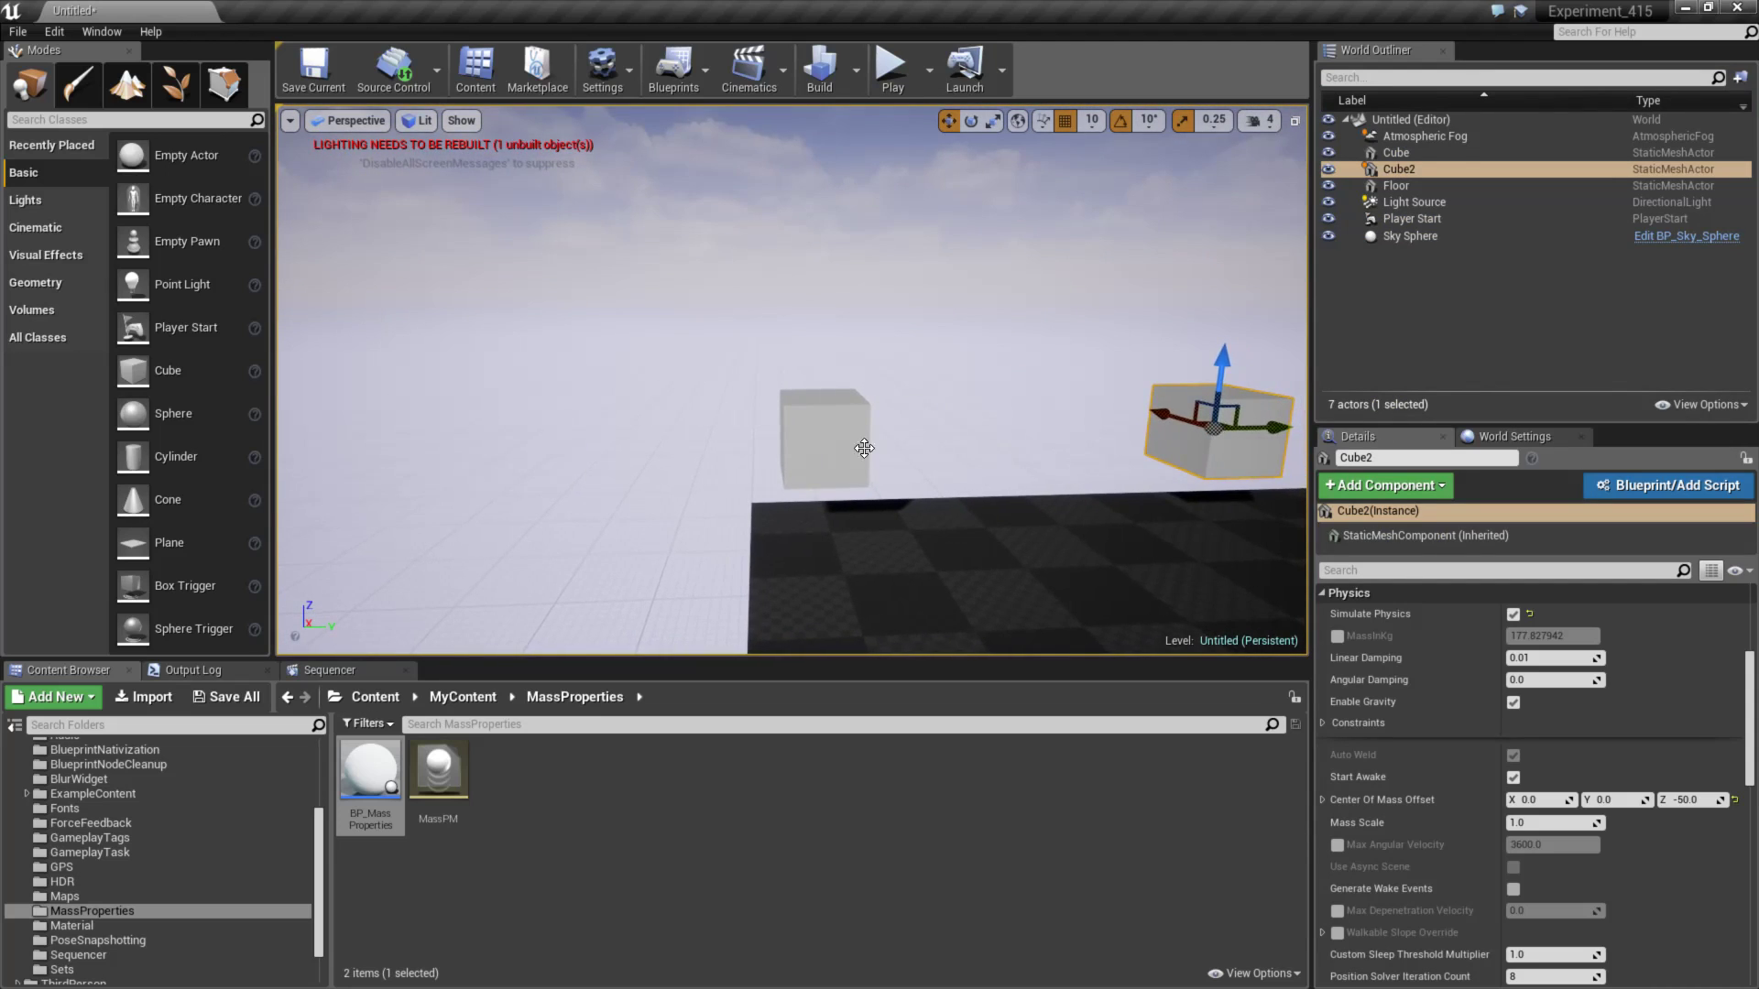
pyautogui.click(825, 449)
pyautogui.click(1514, 614)
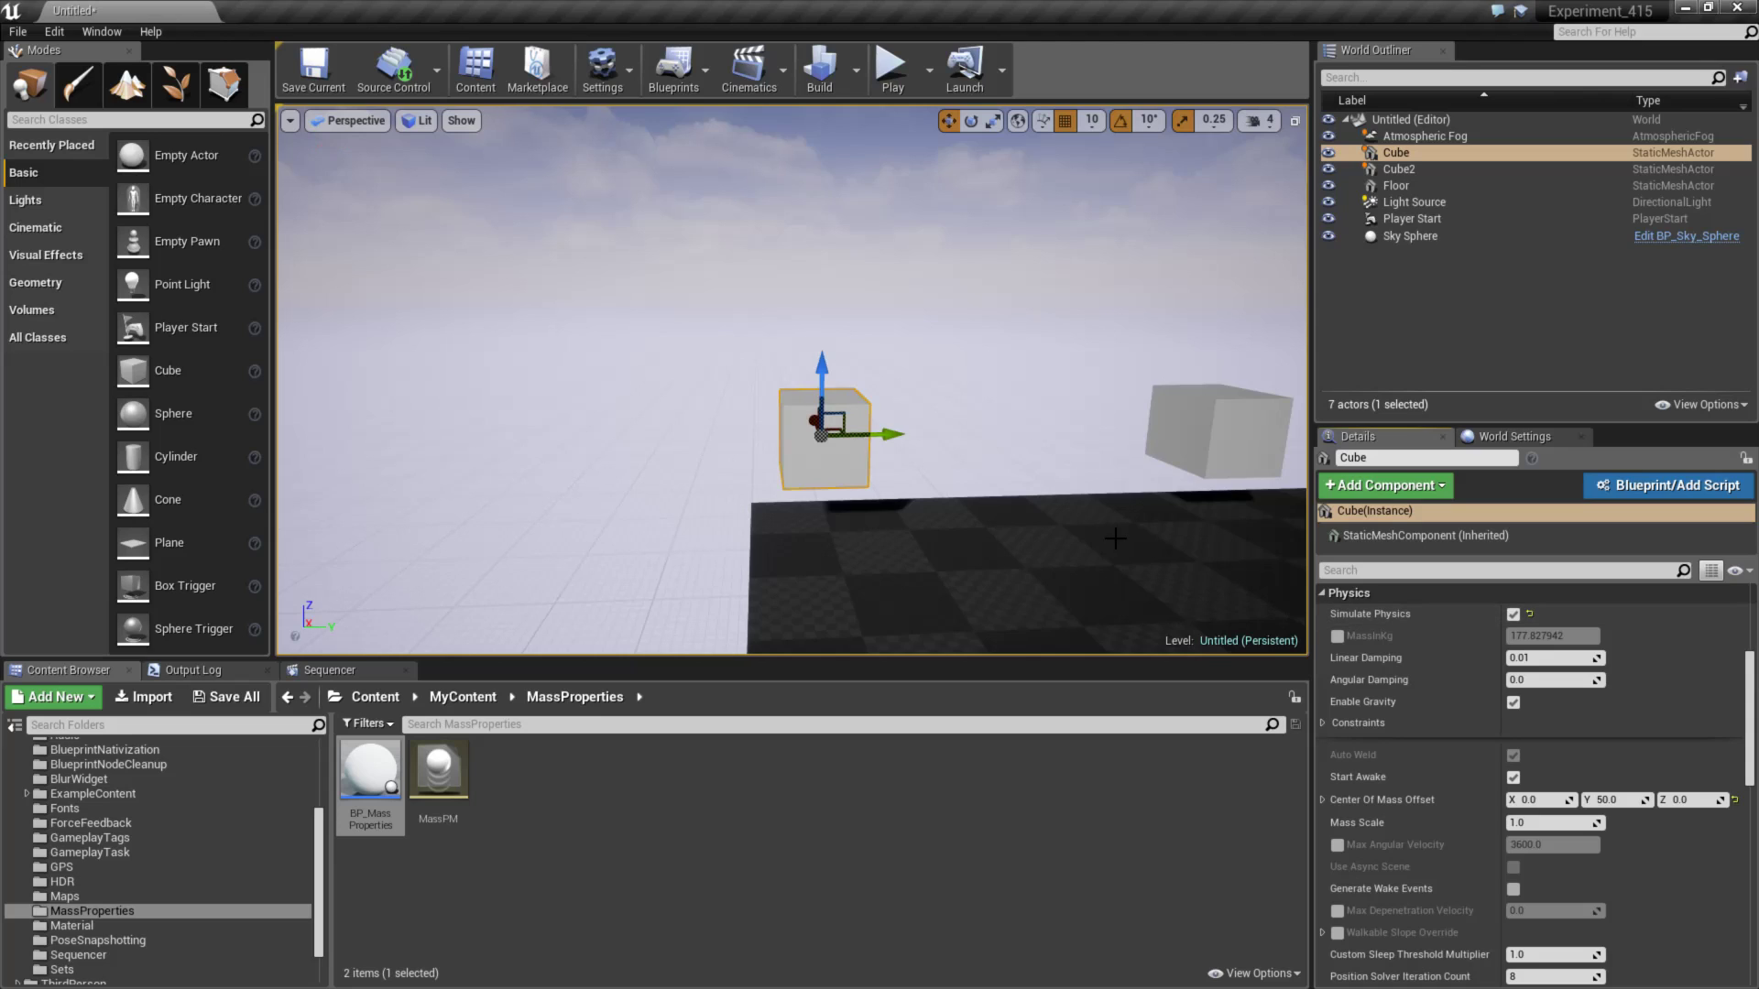
# - Raise Cube2 higher above the floor, to about the other cube's height, and run a short play-test of the level
pyautogui.moveTo(1017, 639); pyautogui.dragTo(1073, 640, button='right')
pyautogui.moveTo(1008, 430); pyautogui.dragTo(1008, 472, button='middle')
pyautogui.click(1013, 439)
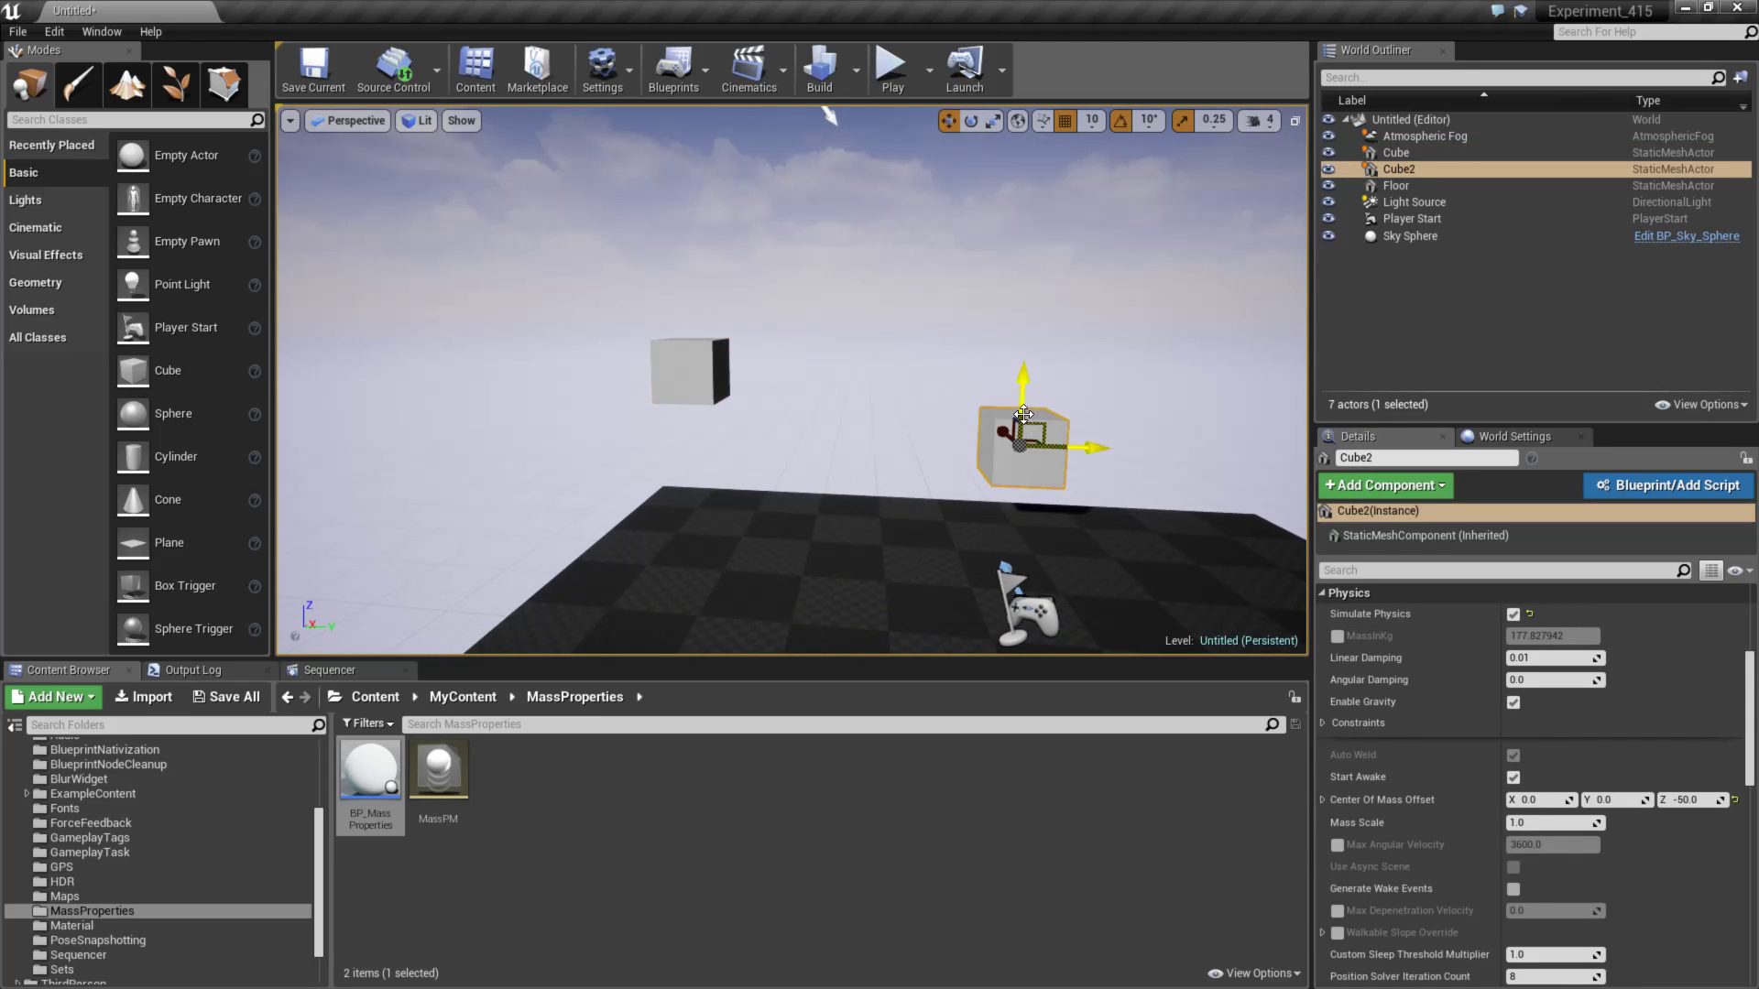
pyautogui.moveTo(1012, 389); pyautogui.dragTo(1027, 312)
pyautogui.click(891, 69)
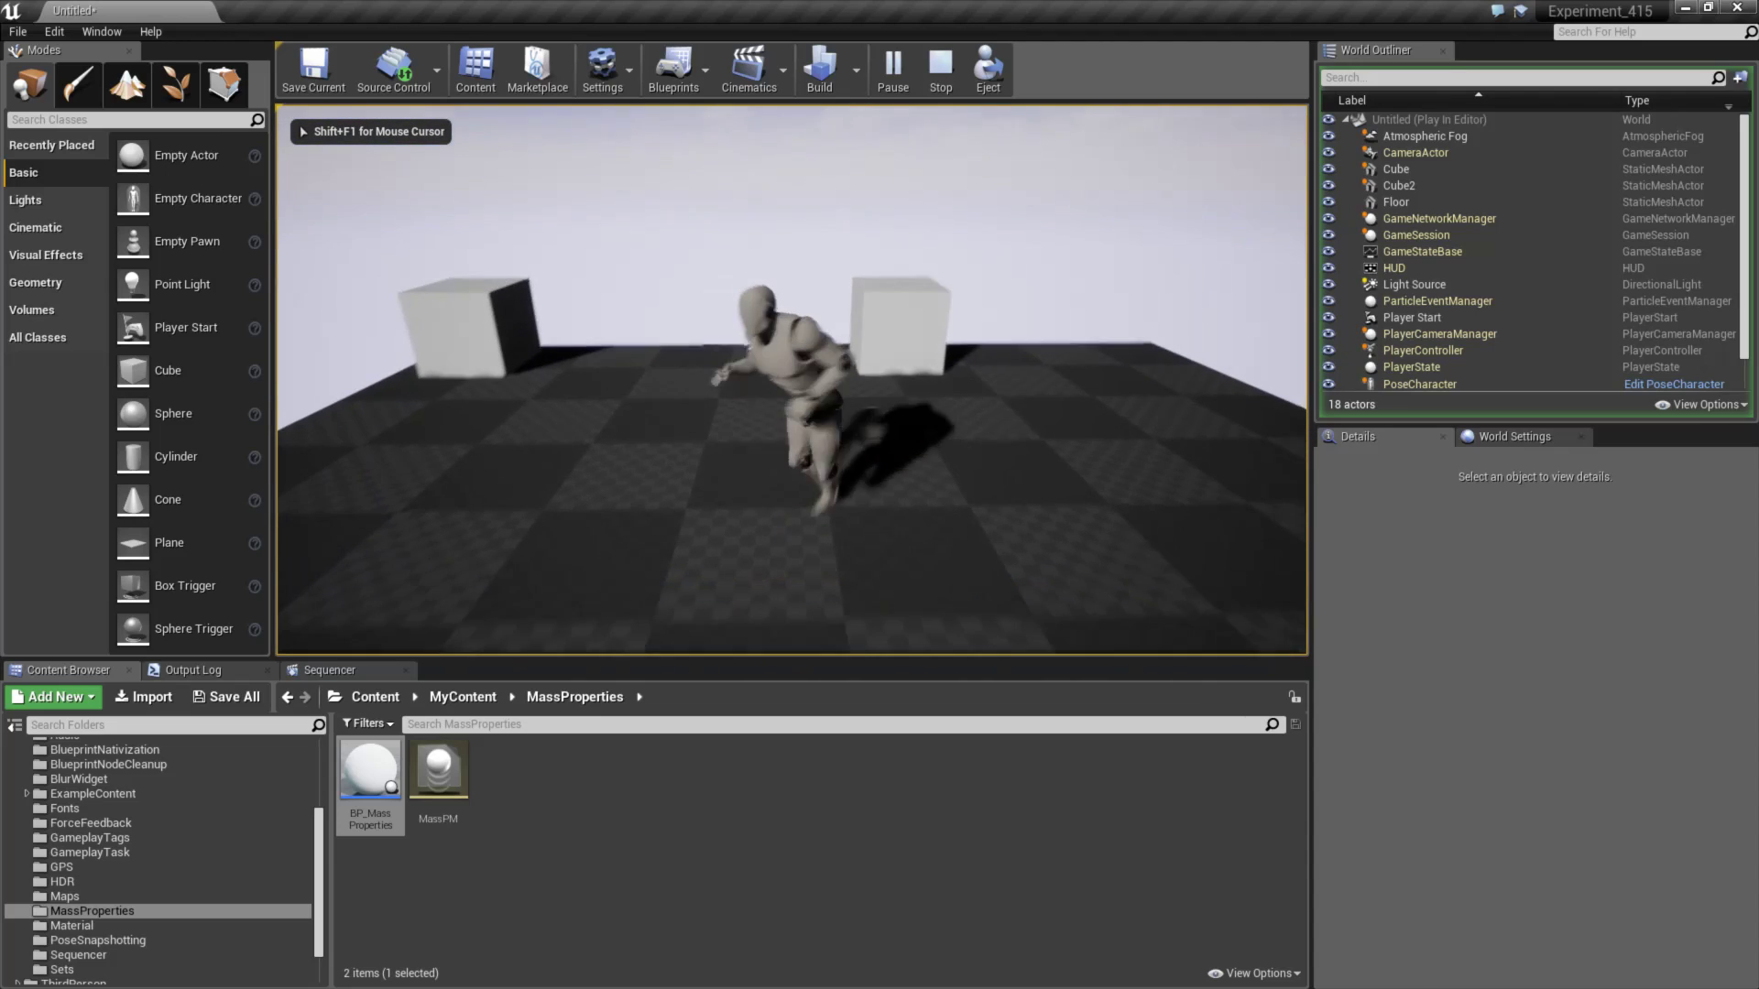
pyautogui.press('Escape')
# - Place a sphere between the two cubes, set its Center Of Mass Offset Y to 40 and enable Simulate Physics
pyautogui.moveTo(1004, 641); pyautogui.dragTo(998, 578, button='right')
pyautogui.moveTo(156, 413); pyautogui.dragTo(767, 473)
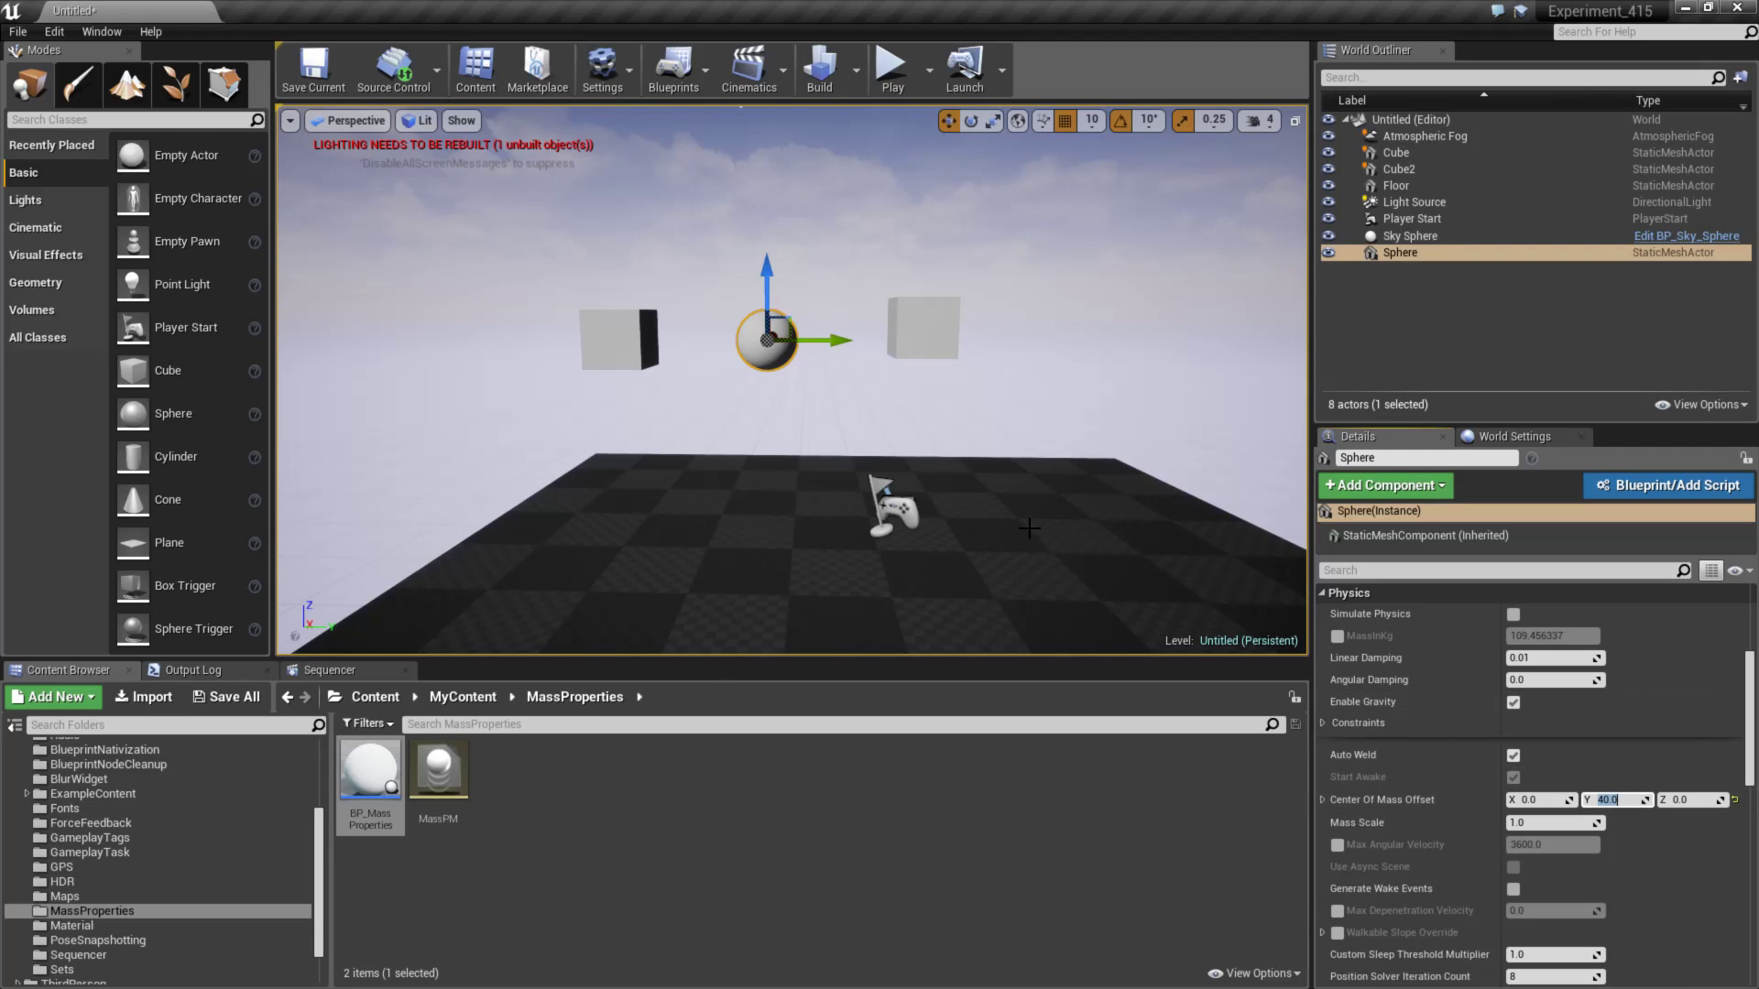
# - Play-test the level by walking the character around to the sphere and cubes, and stop the session
pyautogui.click(891, 68)
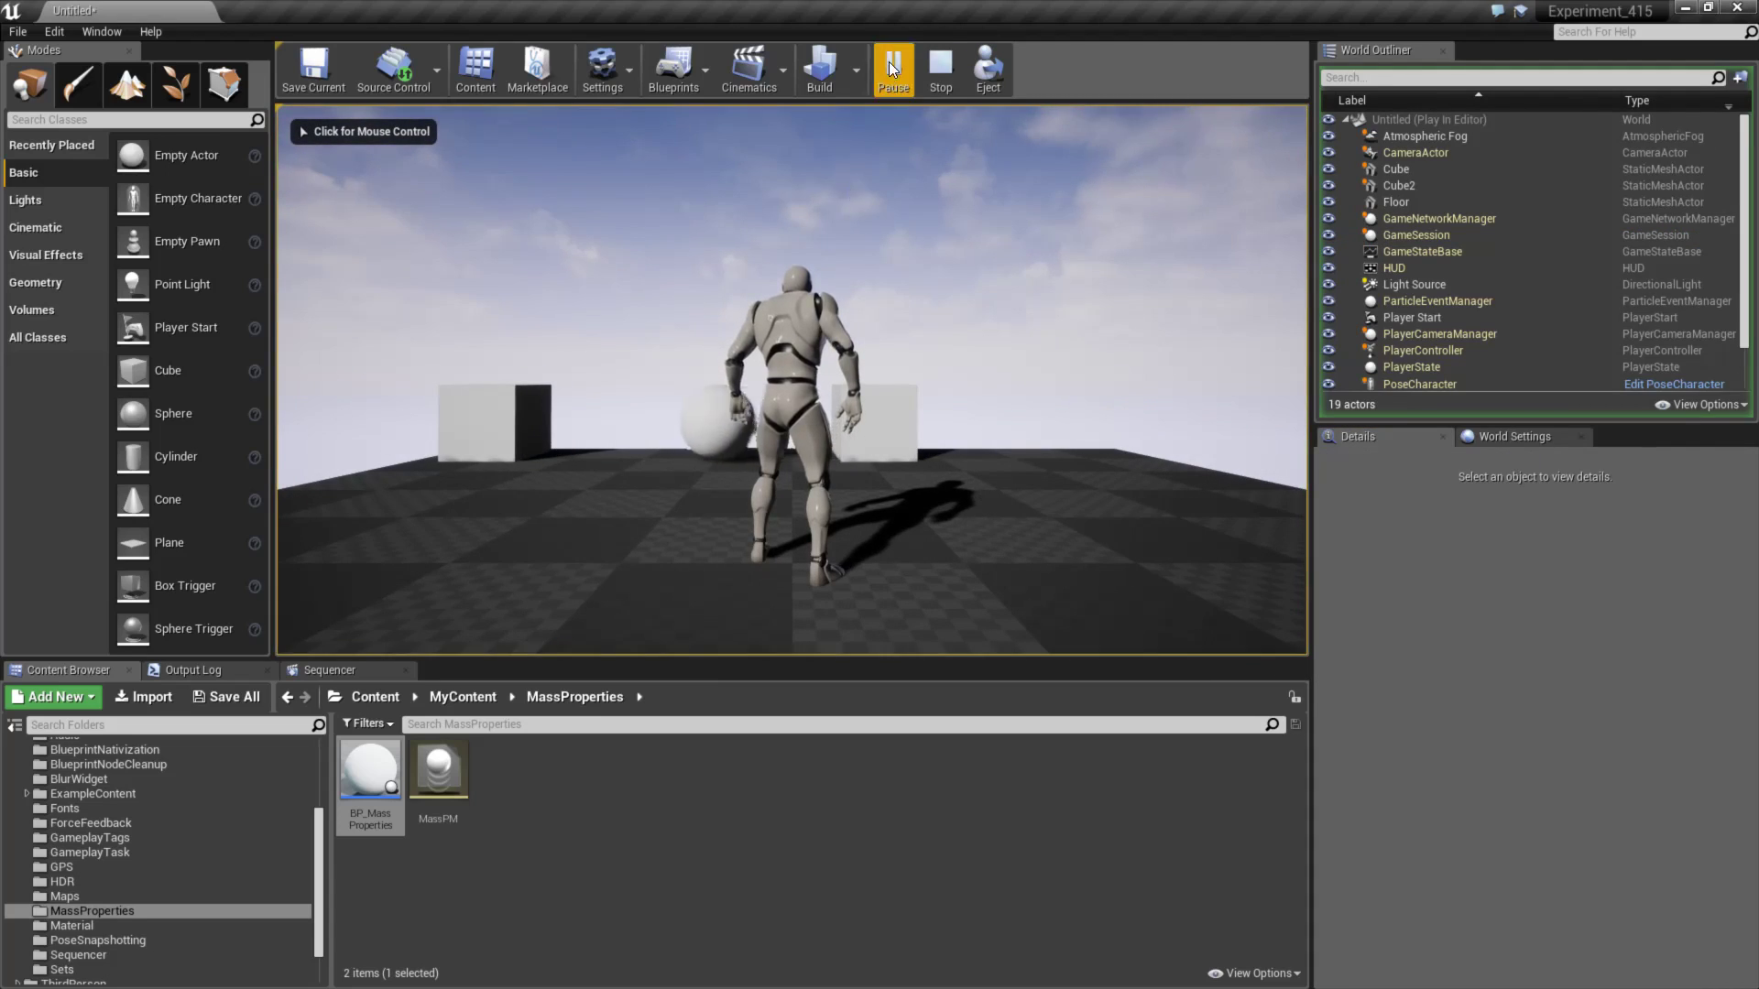
pyautogui.click(854, 273)
pyautogui.press('d')
pyautogui.press('a')
pyautogui.press('w')
pyautogui.press('Escape')
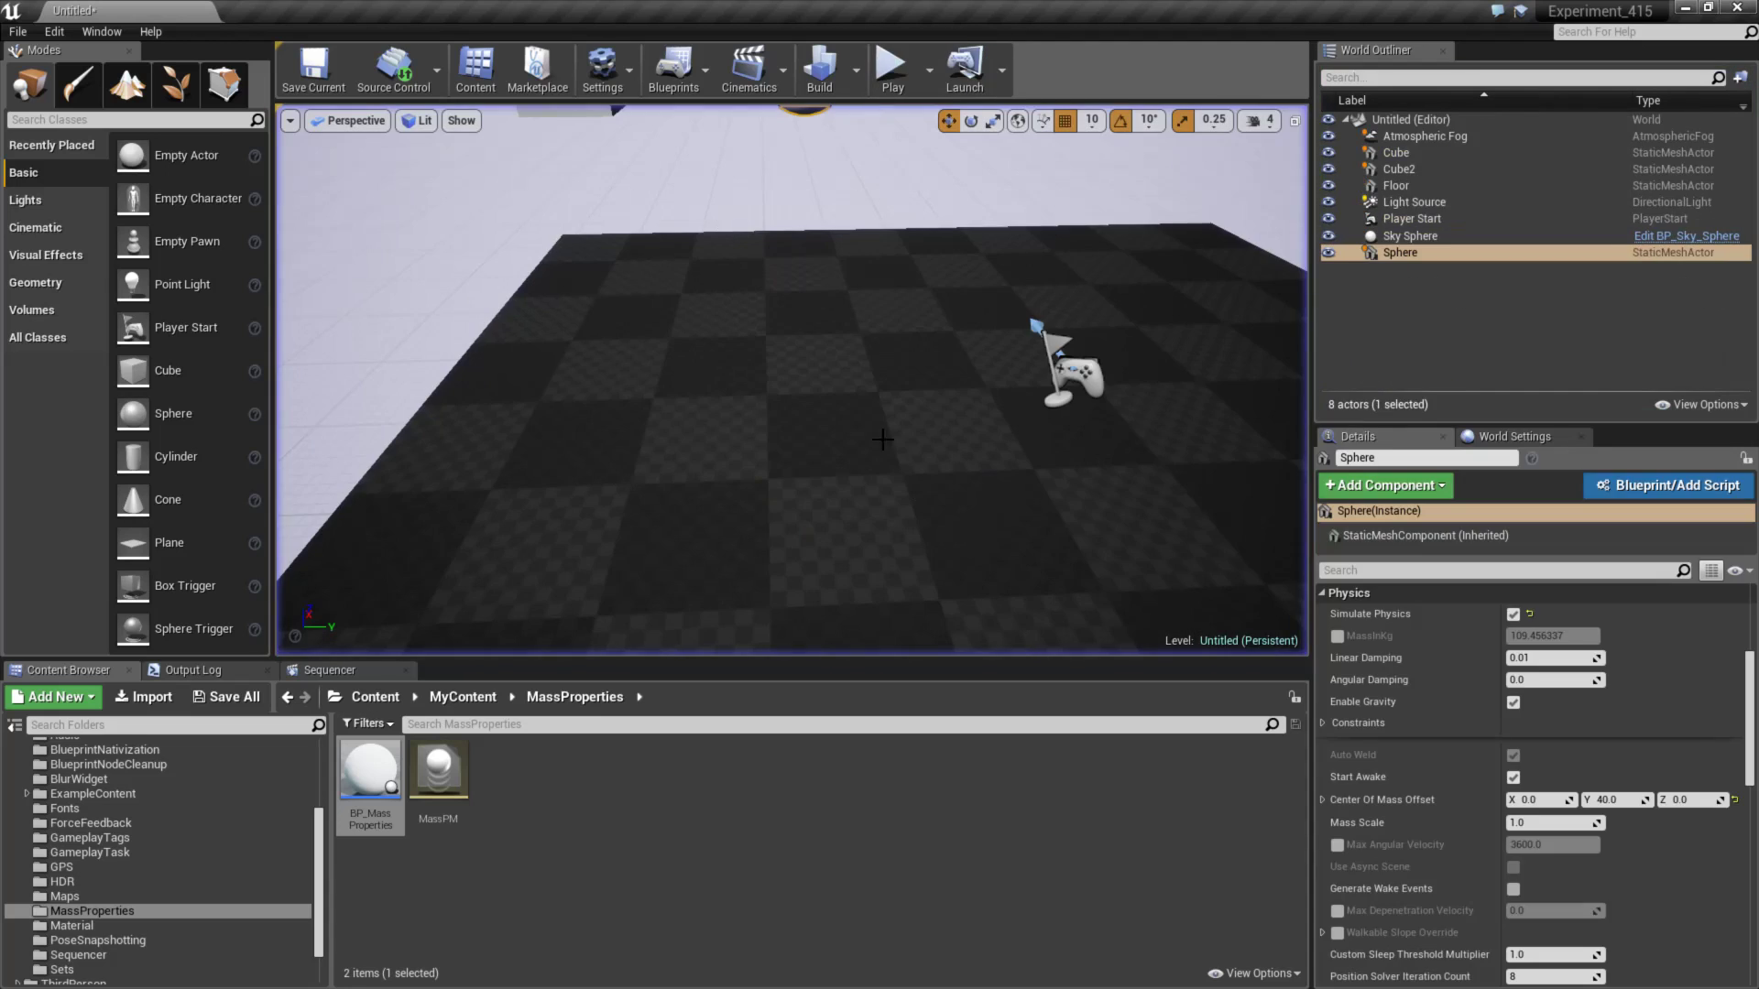
# - Turn on the advanced Mass Properties show flag and switch the viewport to Wireframe view mode
pyautogui.press('f')
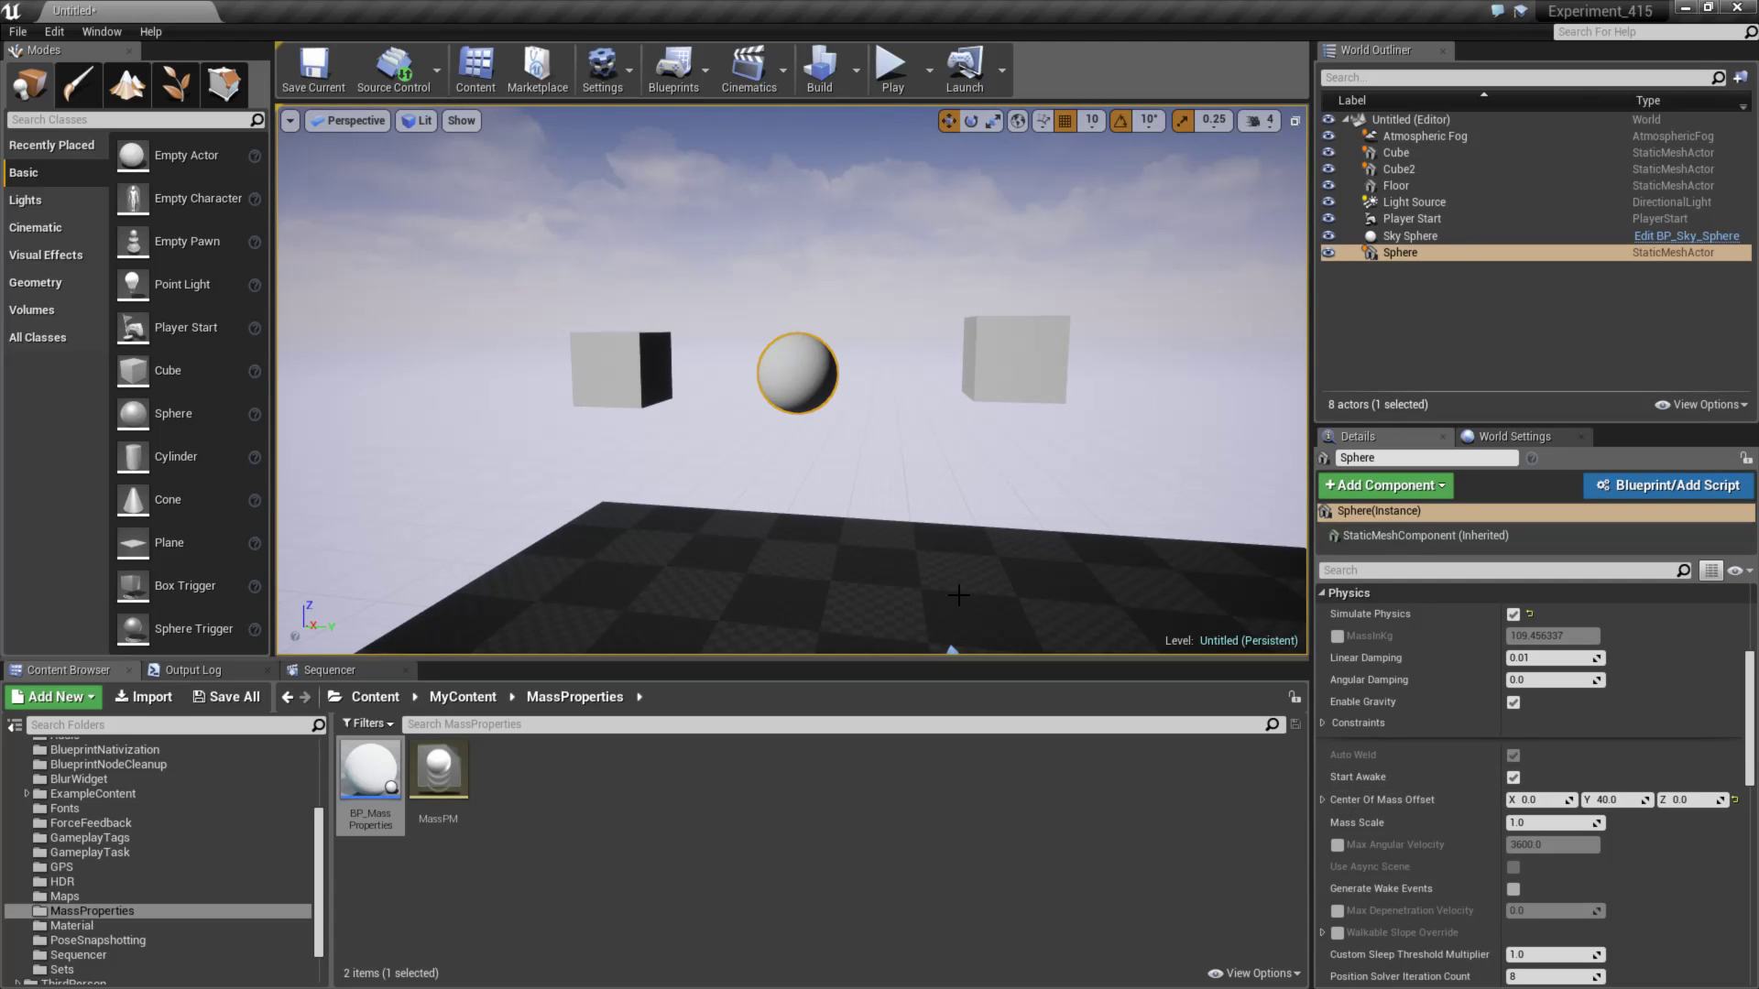
pyautogui.scroll(3, 975, 551)
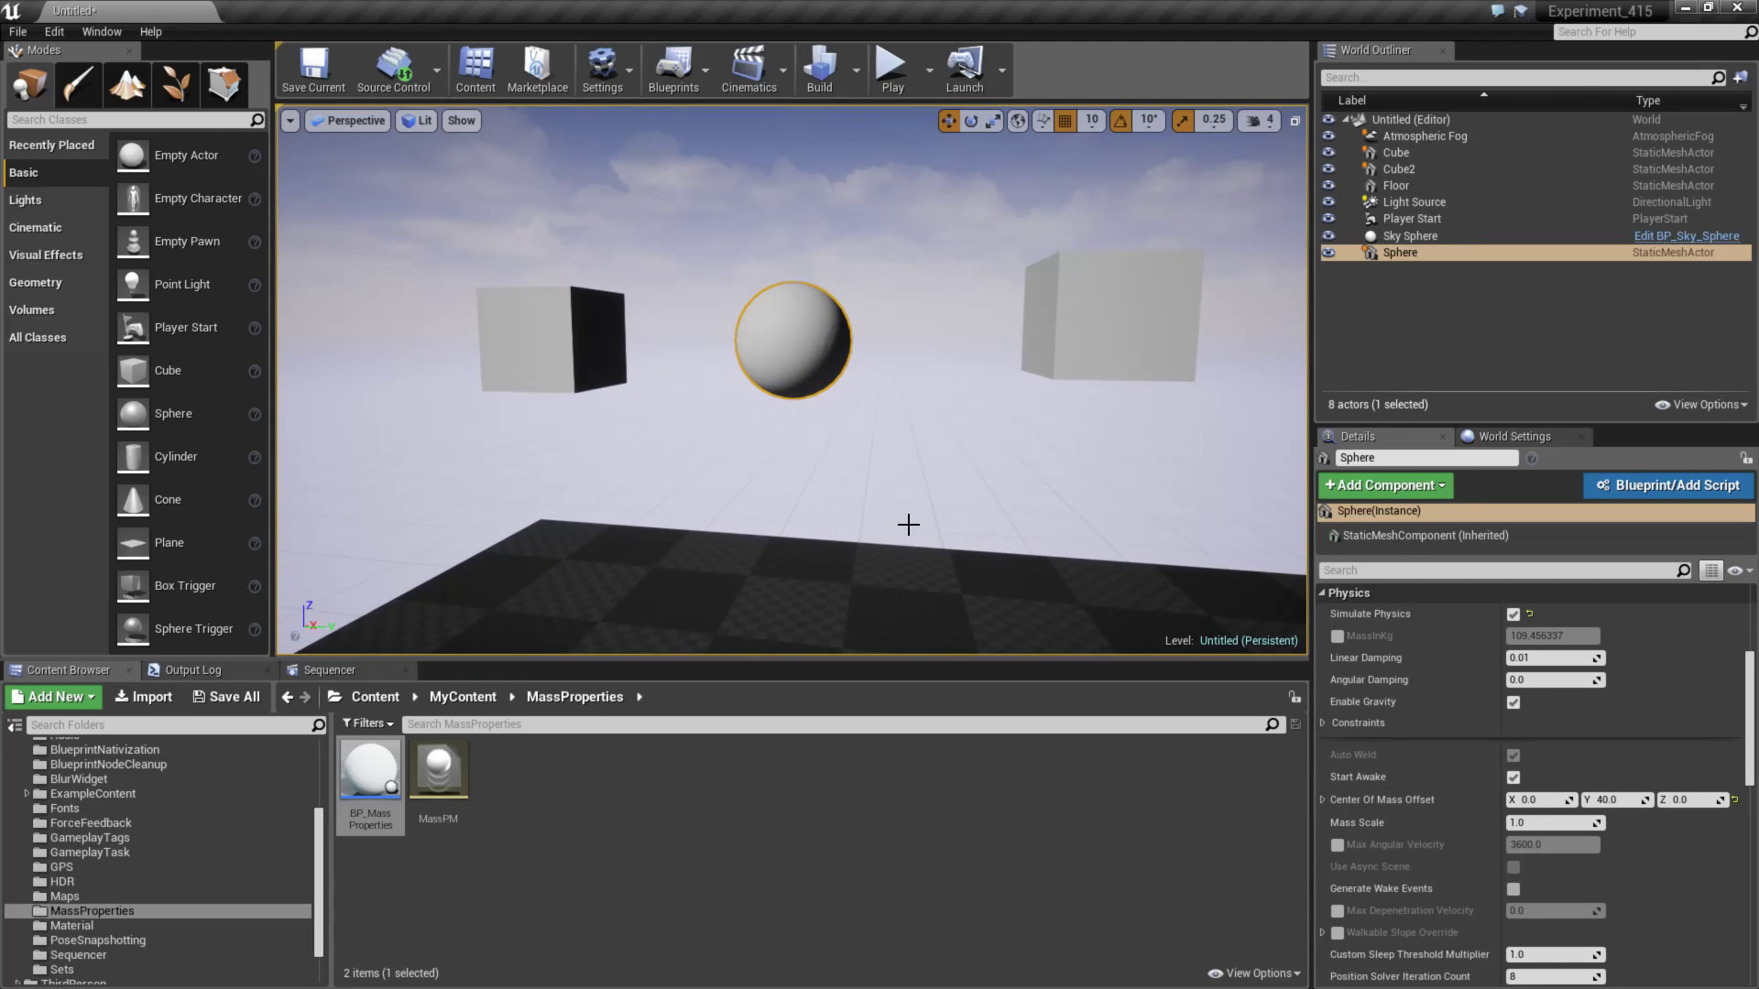
pyautogui.click(453, 128)
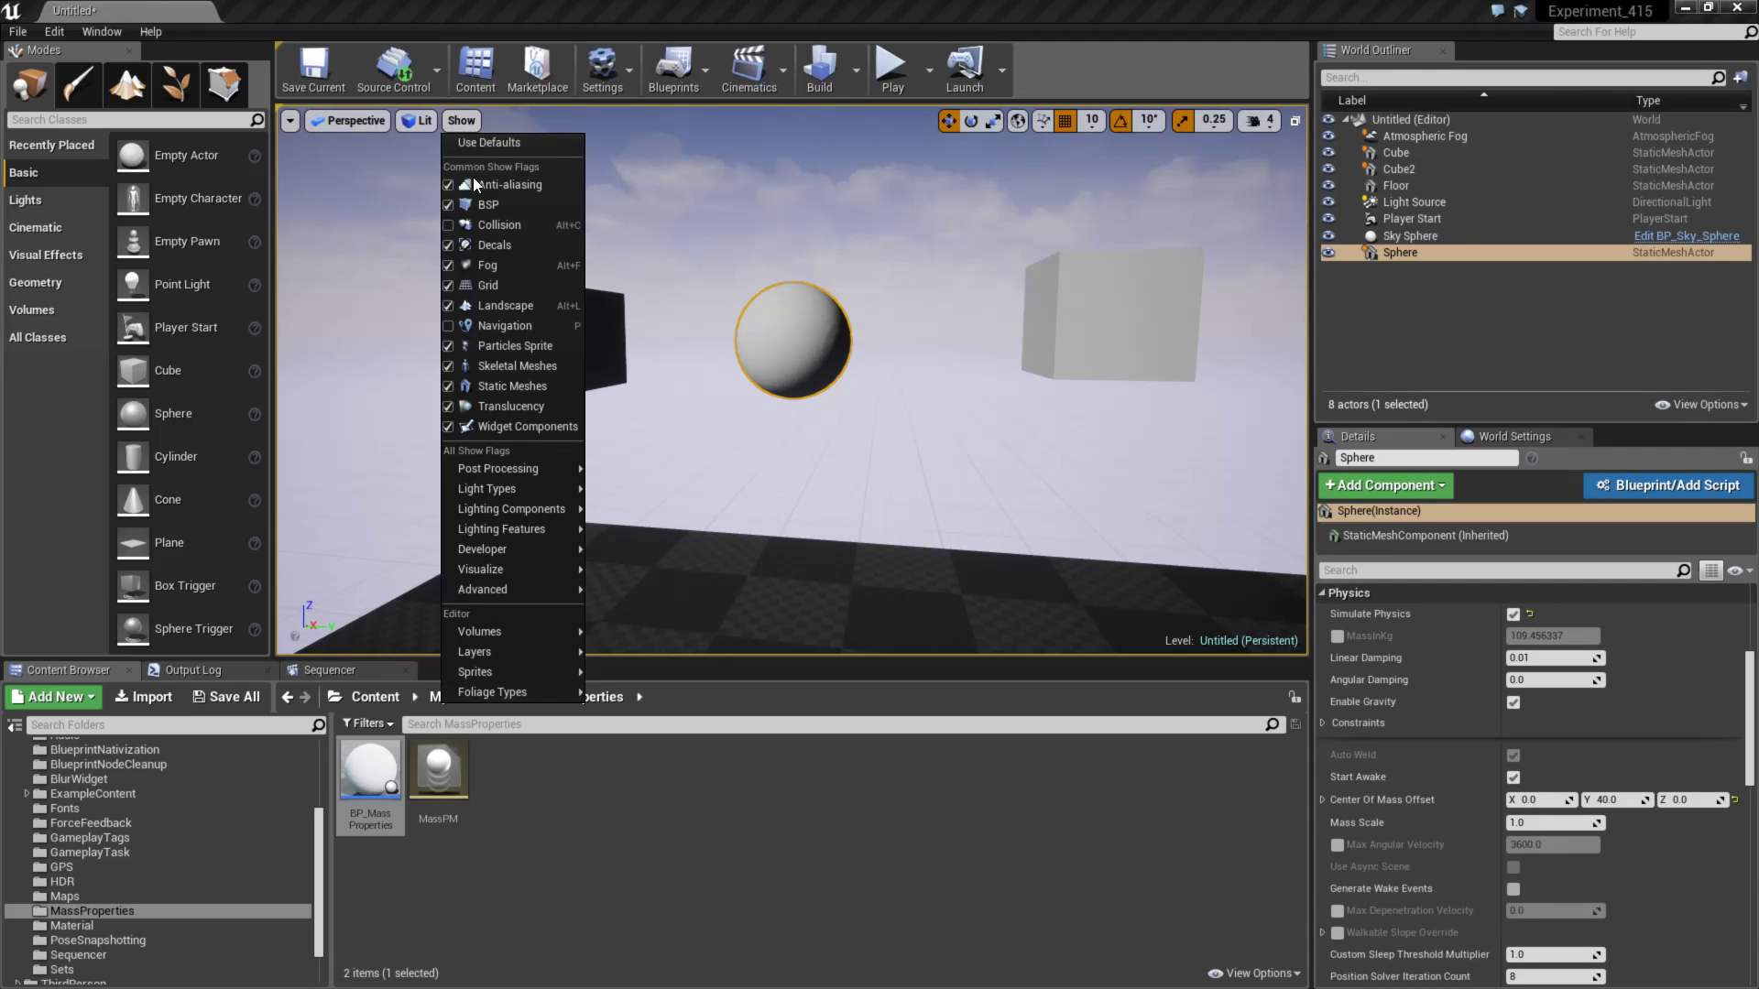
pyautogui.moveTo(541, 592)
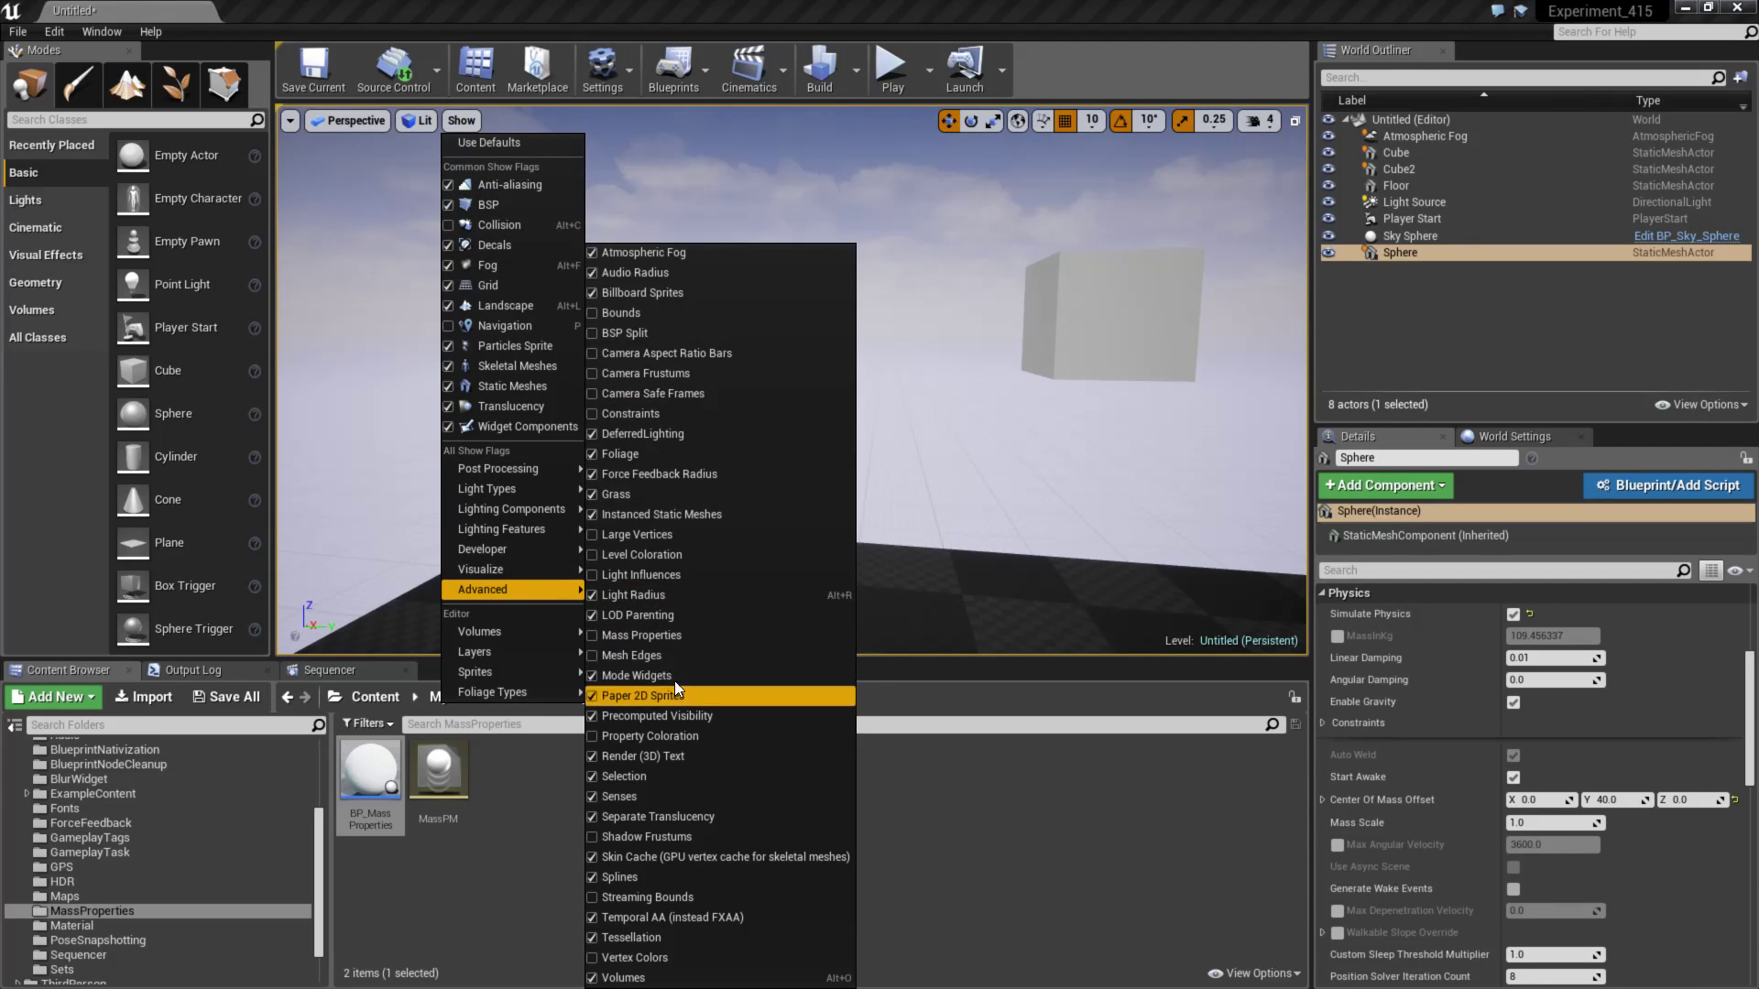
pyautogui.click(678, 634)
pyautogui.scroll(-3, 793, 305)
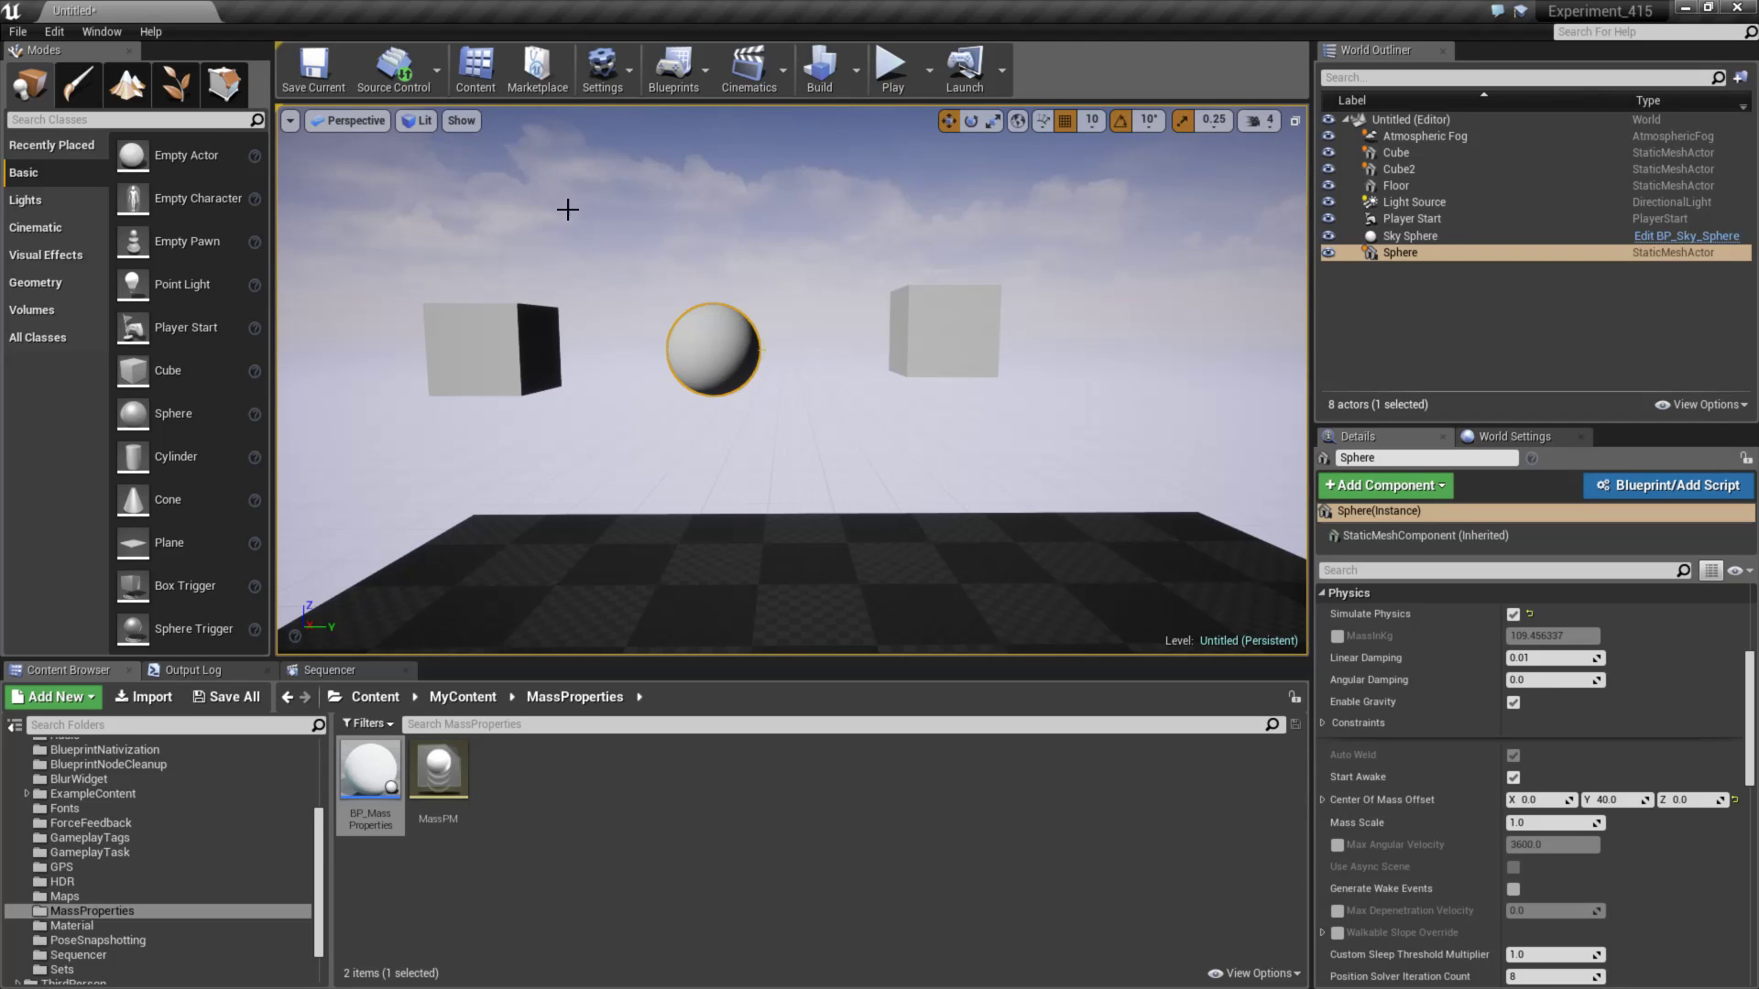
pyautogui.click(414, 120)
pyautogui.click(438, 200)
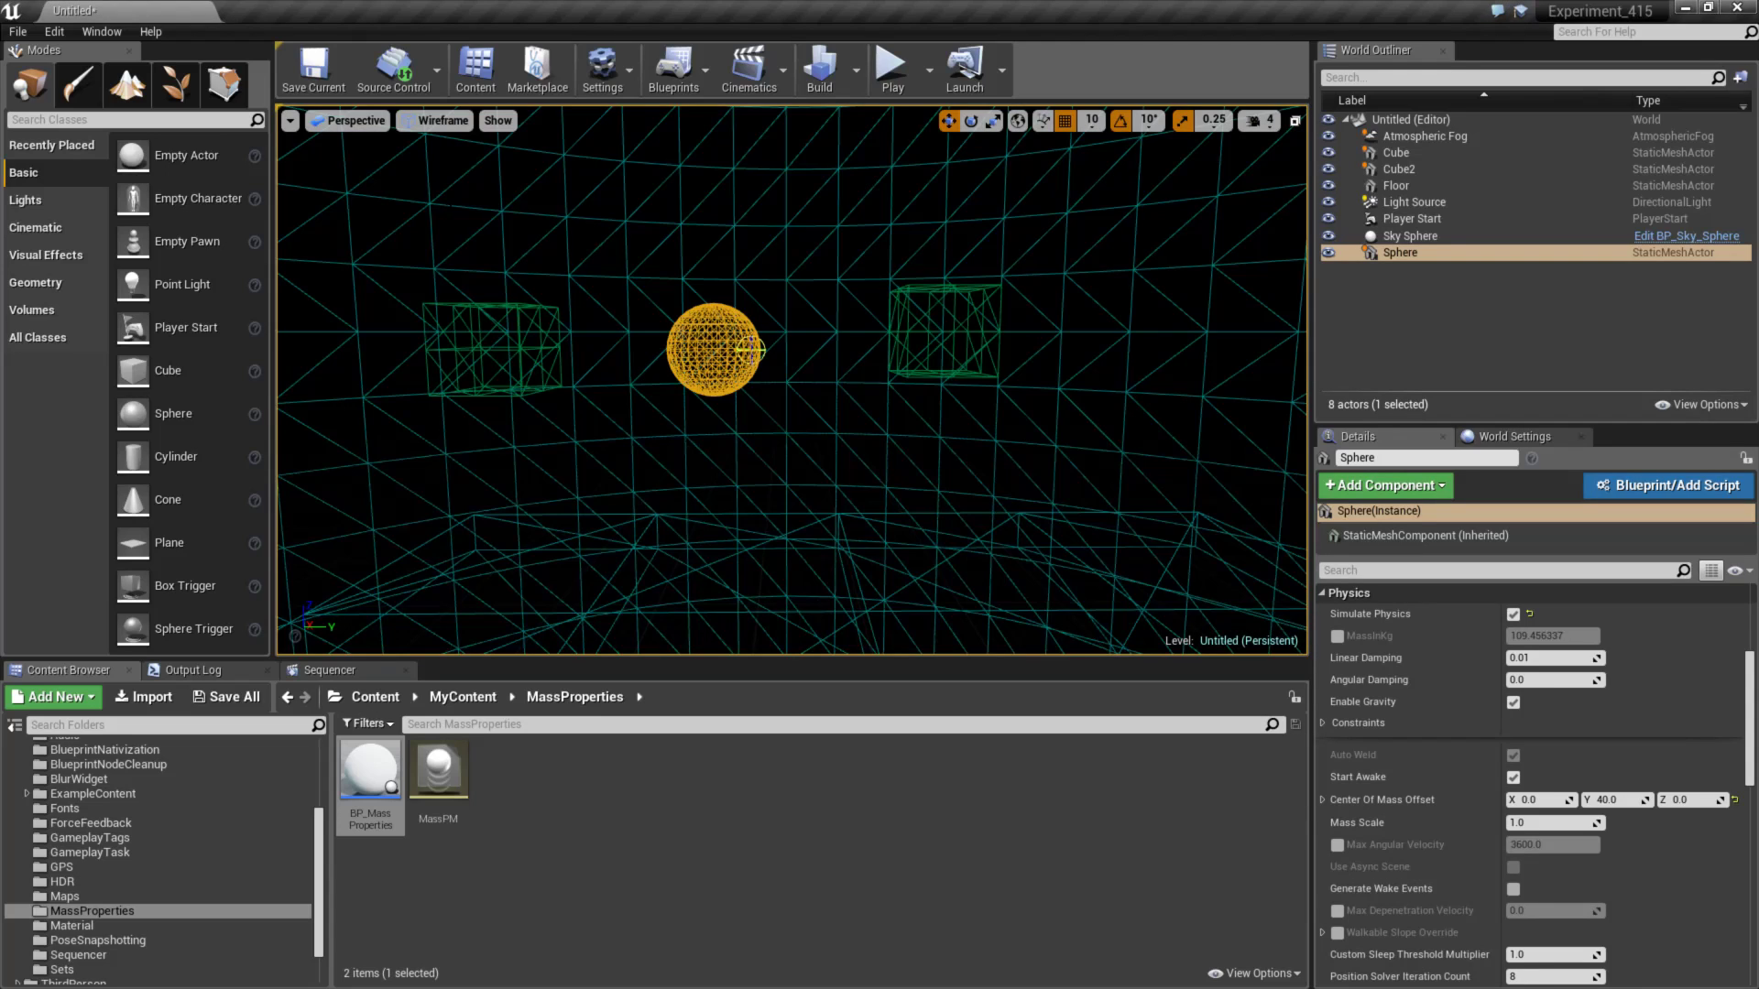
# - Examine the mass properties markers on the sphere and both cubes up close in the wireframe view
pyautogui.click(828, 302)
pyautogui.moveTo(829, 302); pyautogui.dragTo(737, 342, button='right')
pyautogui.press('w')
pyautogui.press('s')
pyautogui.click(513, 431)
pyautogui.moveTo(513, 430); pyautogui.dragTo(641, 431, button='right')
pyautogui.click(958, 385)
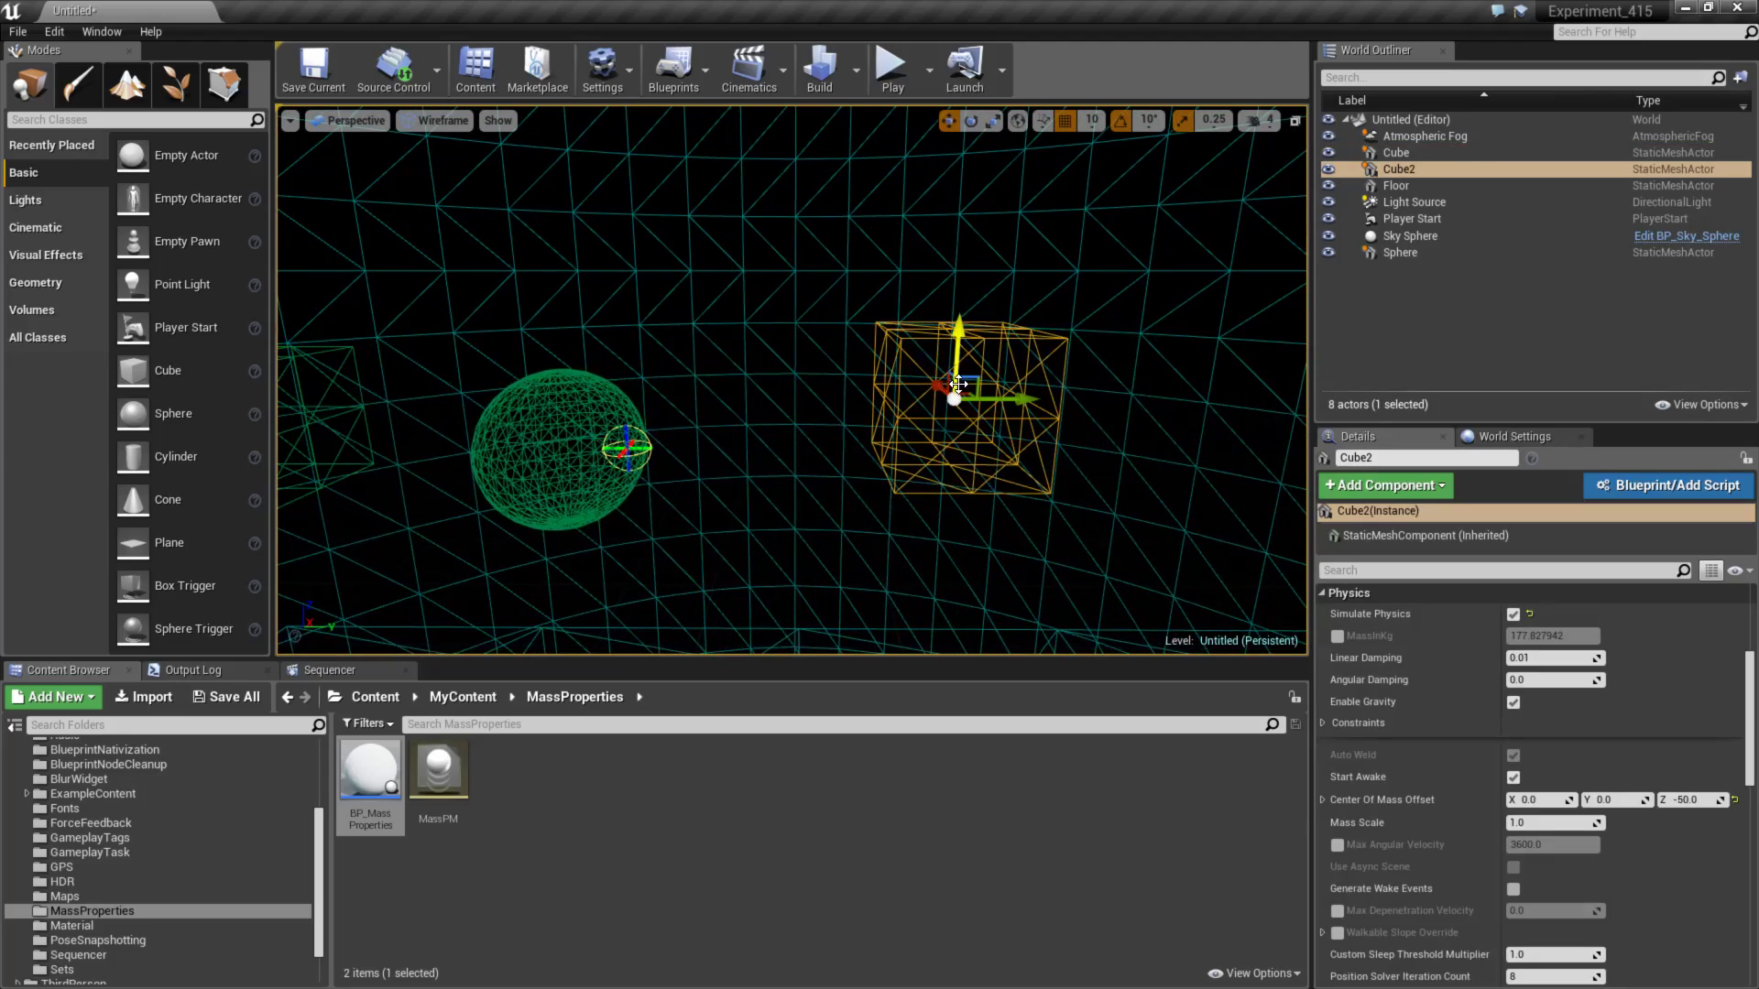
pyautogui.click(568, 431)
pyautogui.press('f')
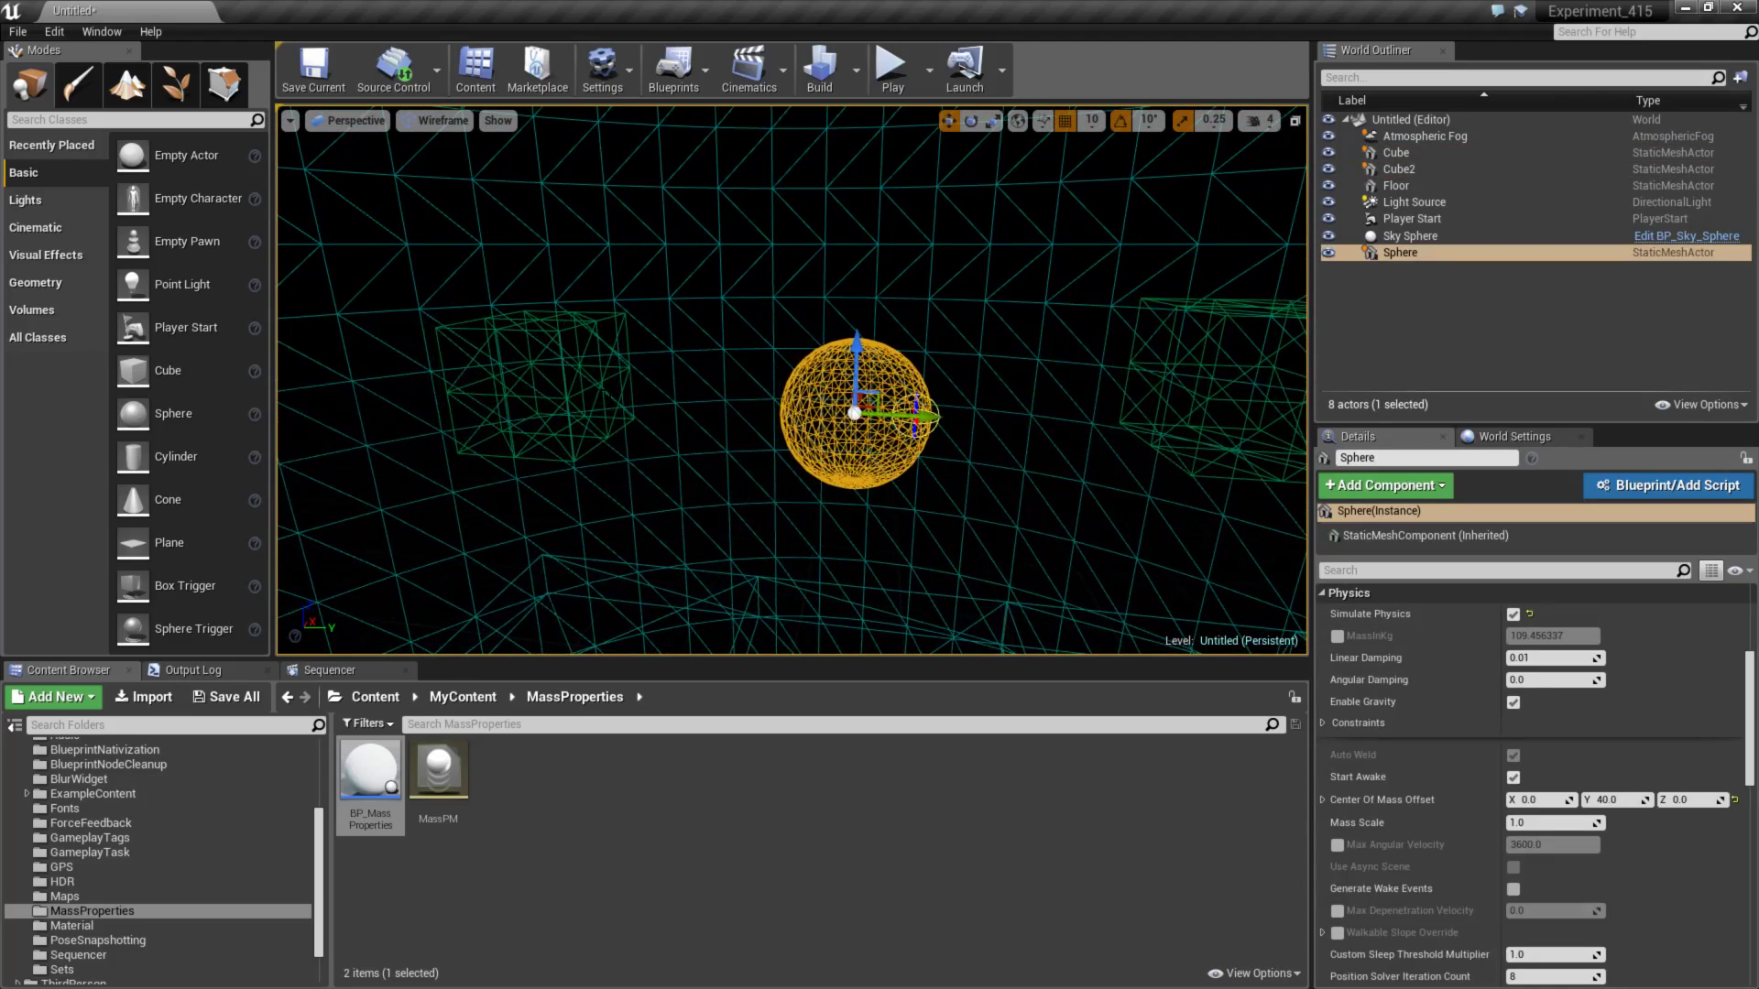
pyautogui.moveTo(541, 370); pyautogui.dragTo(495, 379, button='right')
pyautogui.click(541, 369)
pyautogui.click(967, 383)
pyautogui.moveTo(967, 383); pyautogui.dragTo(1017, 366, button='right')
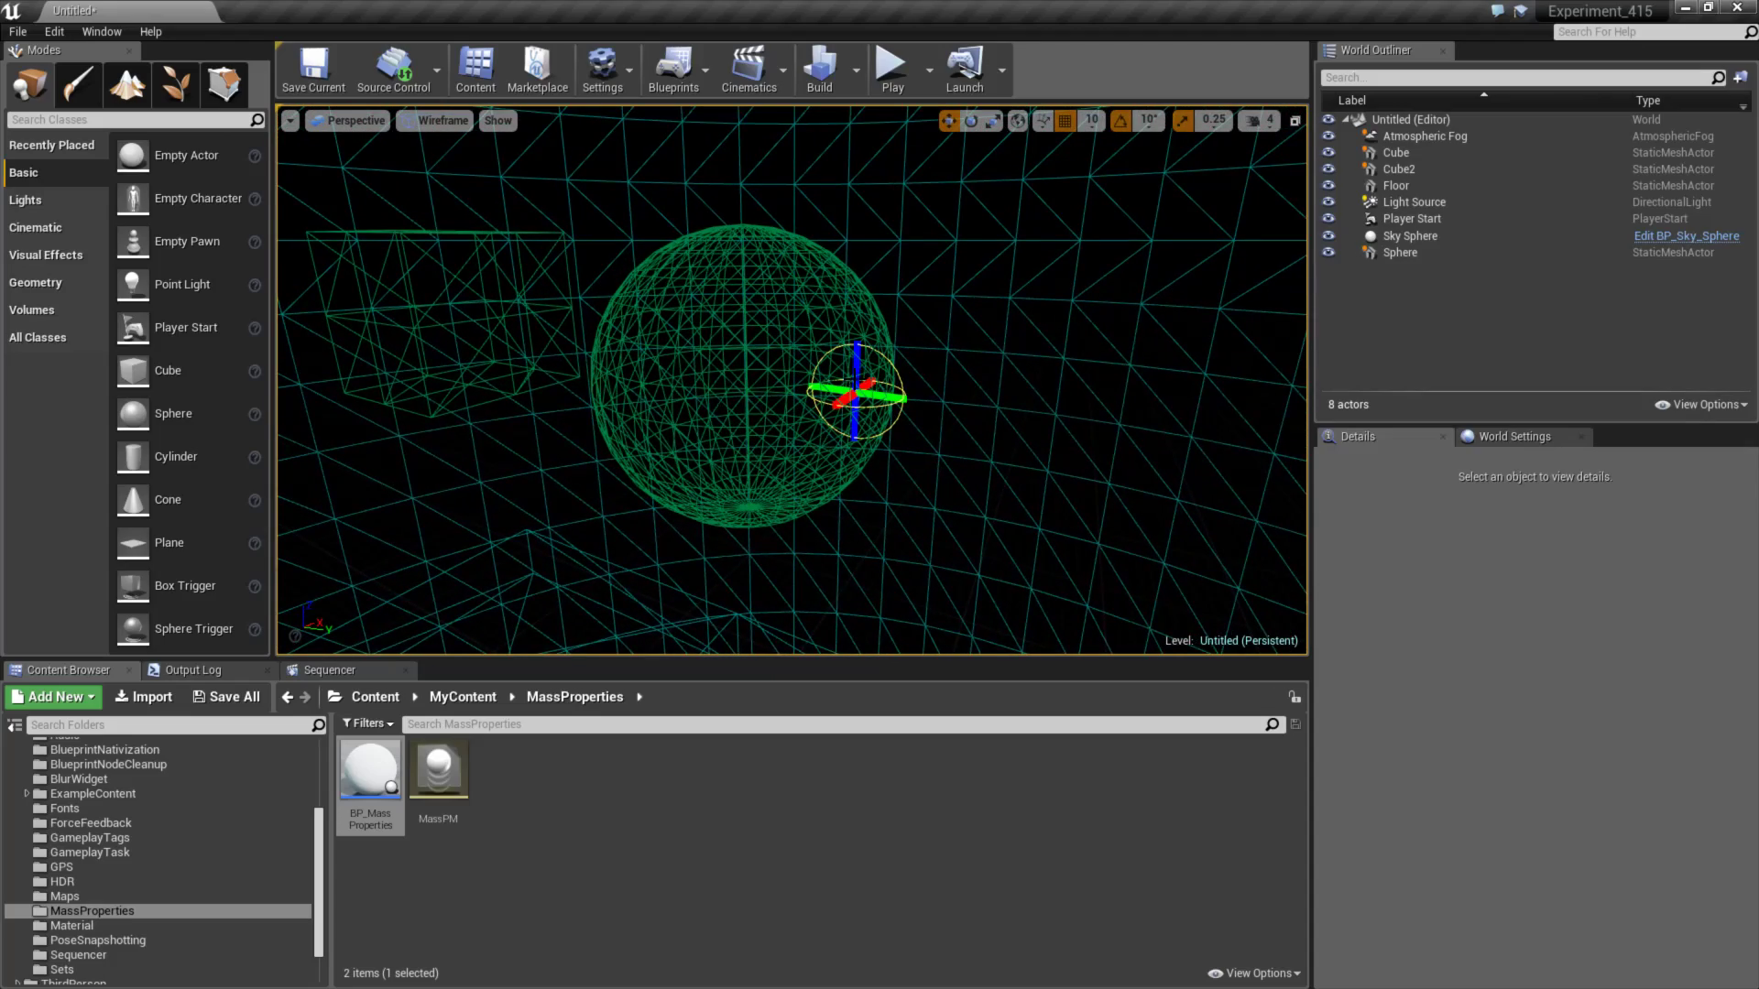
pyautogui.click(744, 385)
pyautogui.moveTo(744, 385)
pyautogui.mouseDown(button='right')
pyautogui.moveTo(689, 377)
pyautogui.moveTo(744, 384)
pyautogui.moveTo(729, 399)
pyautogui.moveTo(724, 371)
pyautogui.mouseUp(button='right')
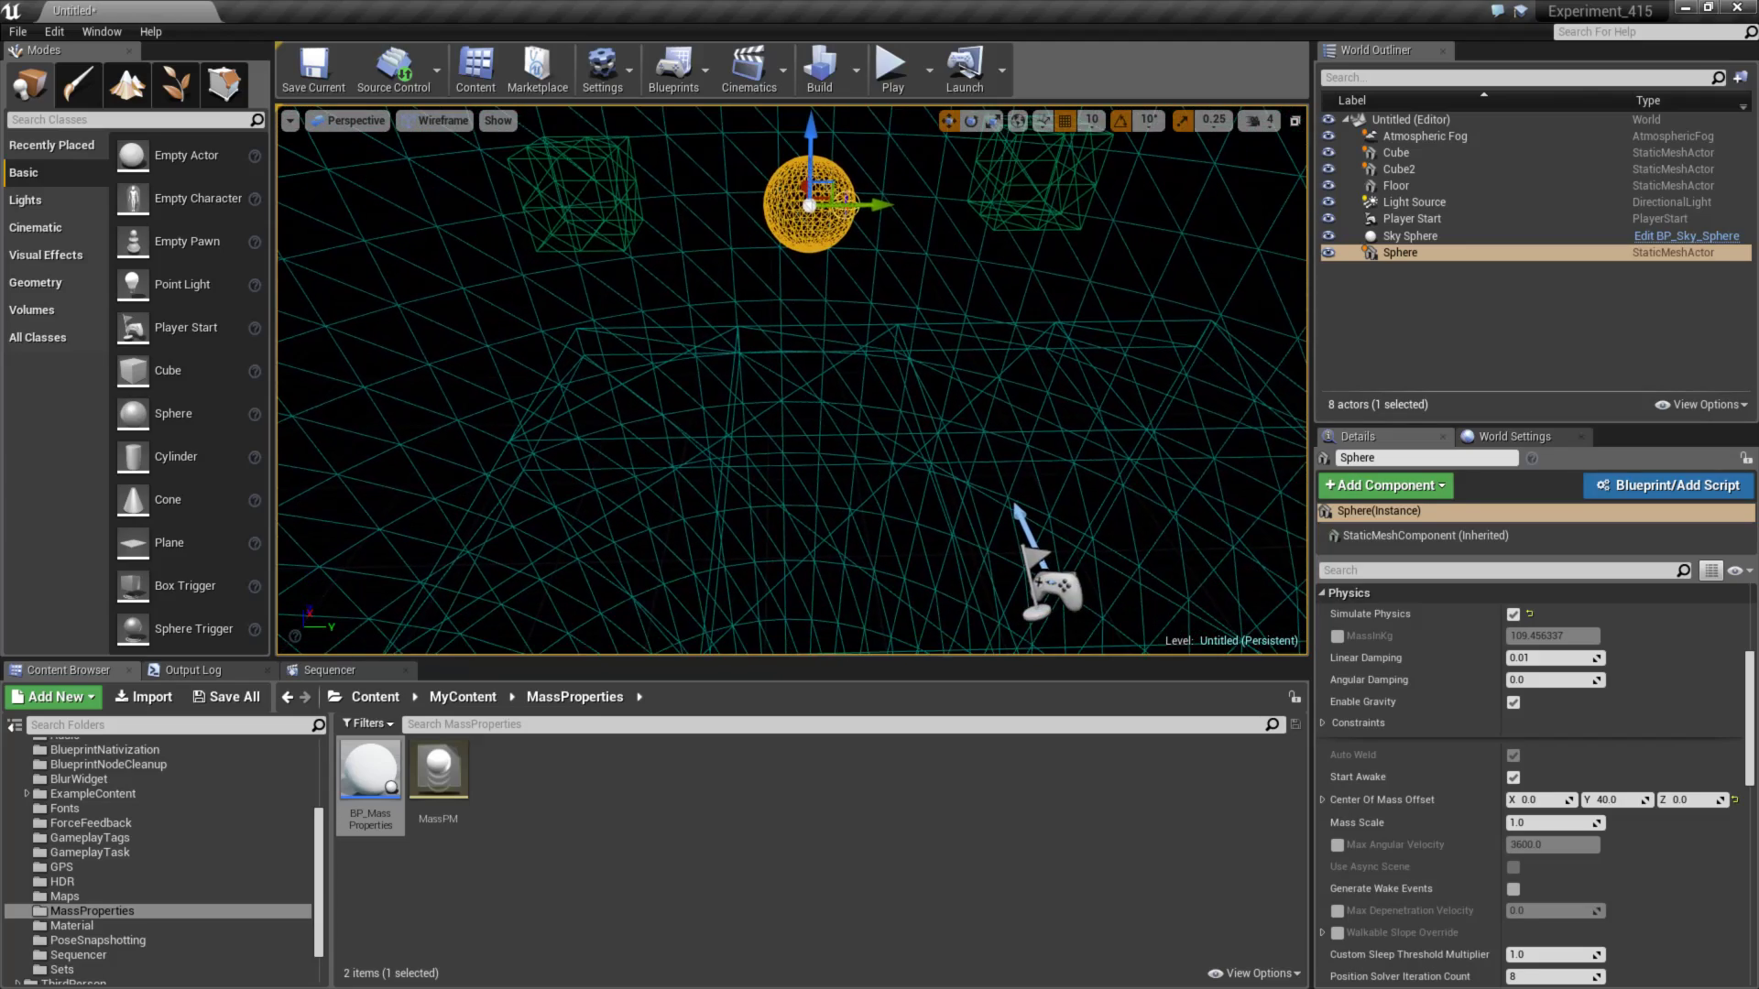
# - Play the level, eject from the character to examine the mass markers on the fallen sphere and cubes, and stop the session
pyautogui.click(888, 70)
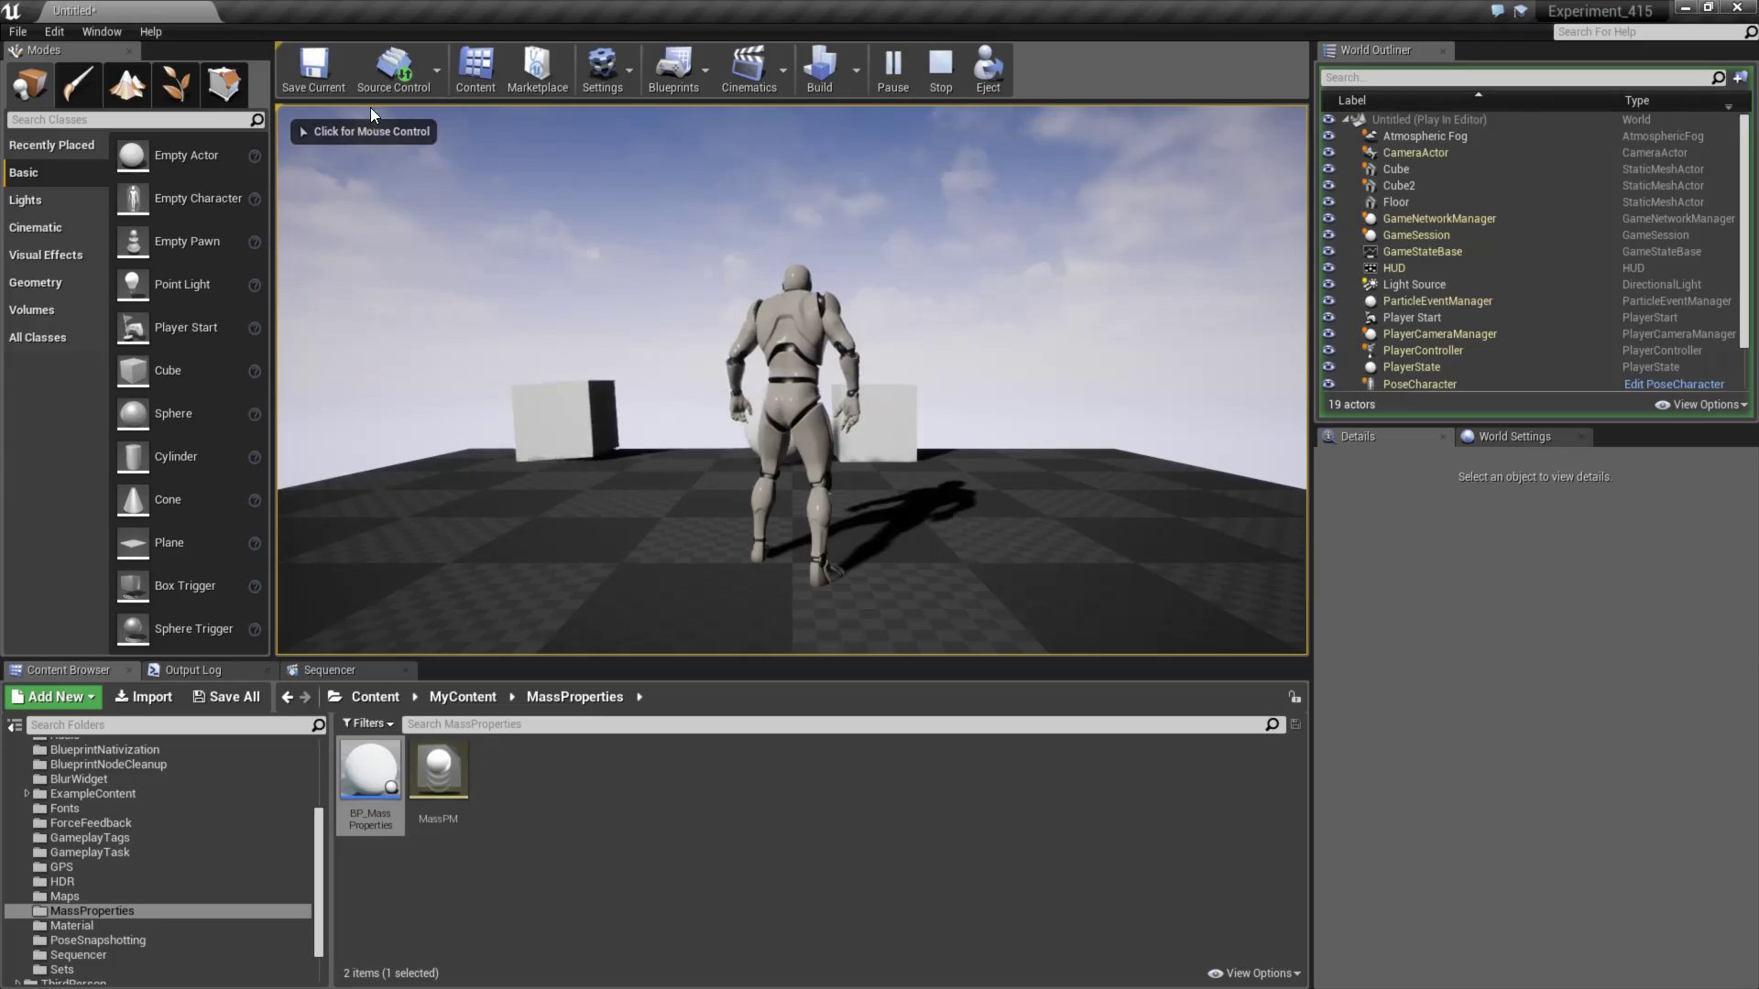
pyautogui.click(998, 72)
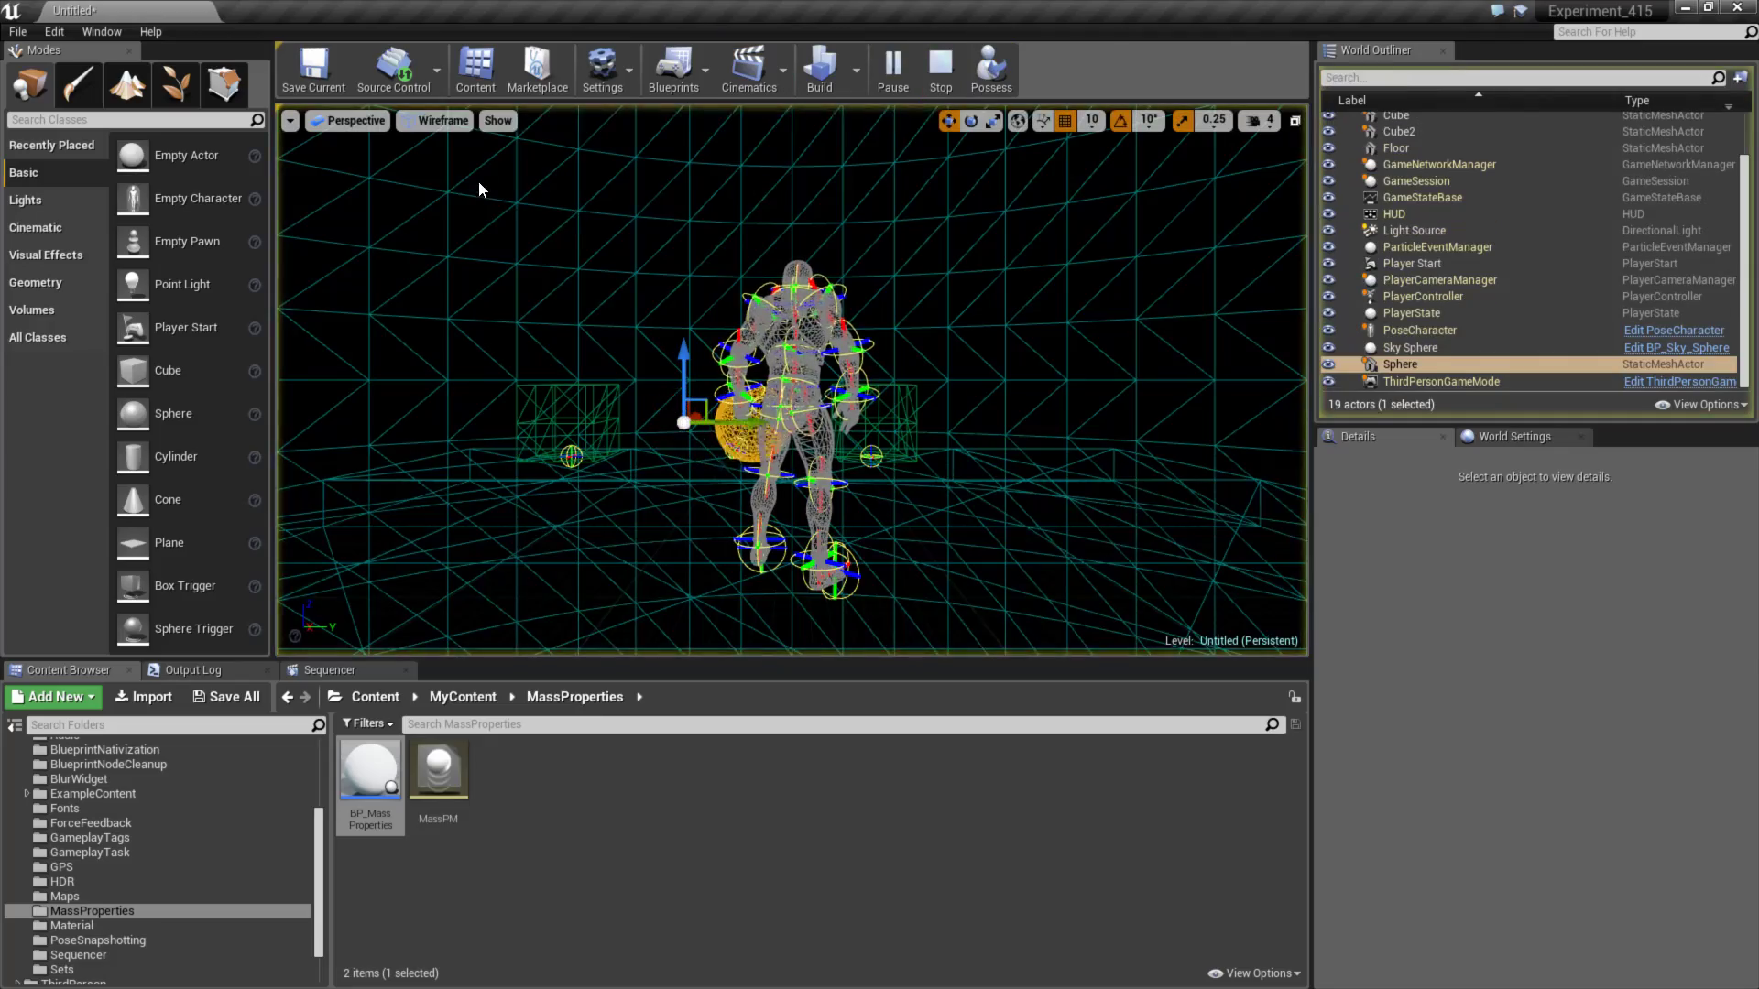
pyautogui.press('w')
pyautogui.moveTo(531, 275); pyautogui.dragTo(384, 368, button='right')
pyautogui.press('s')
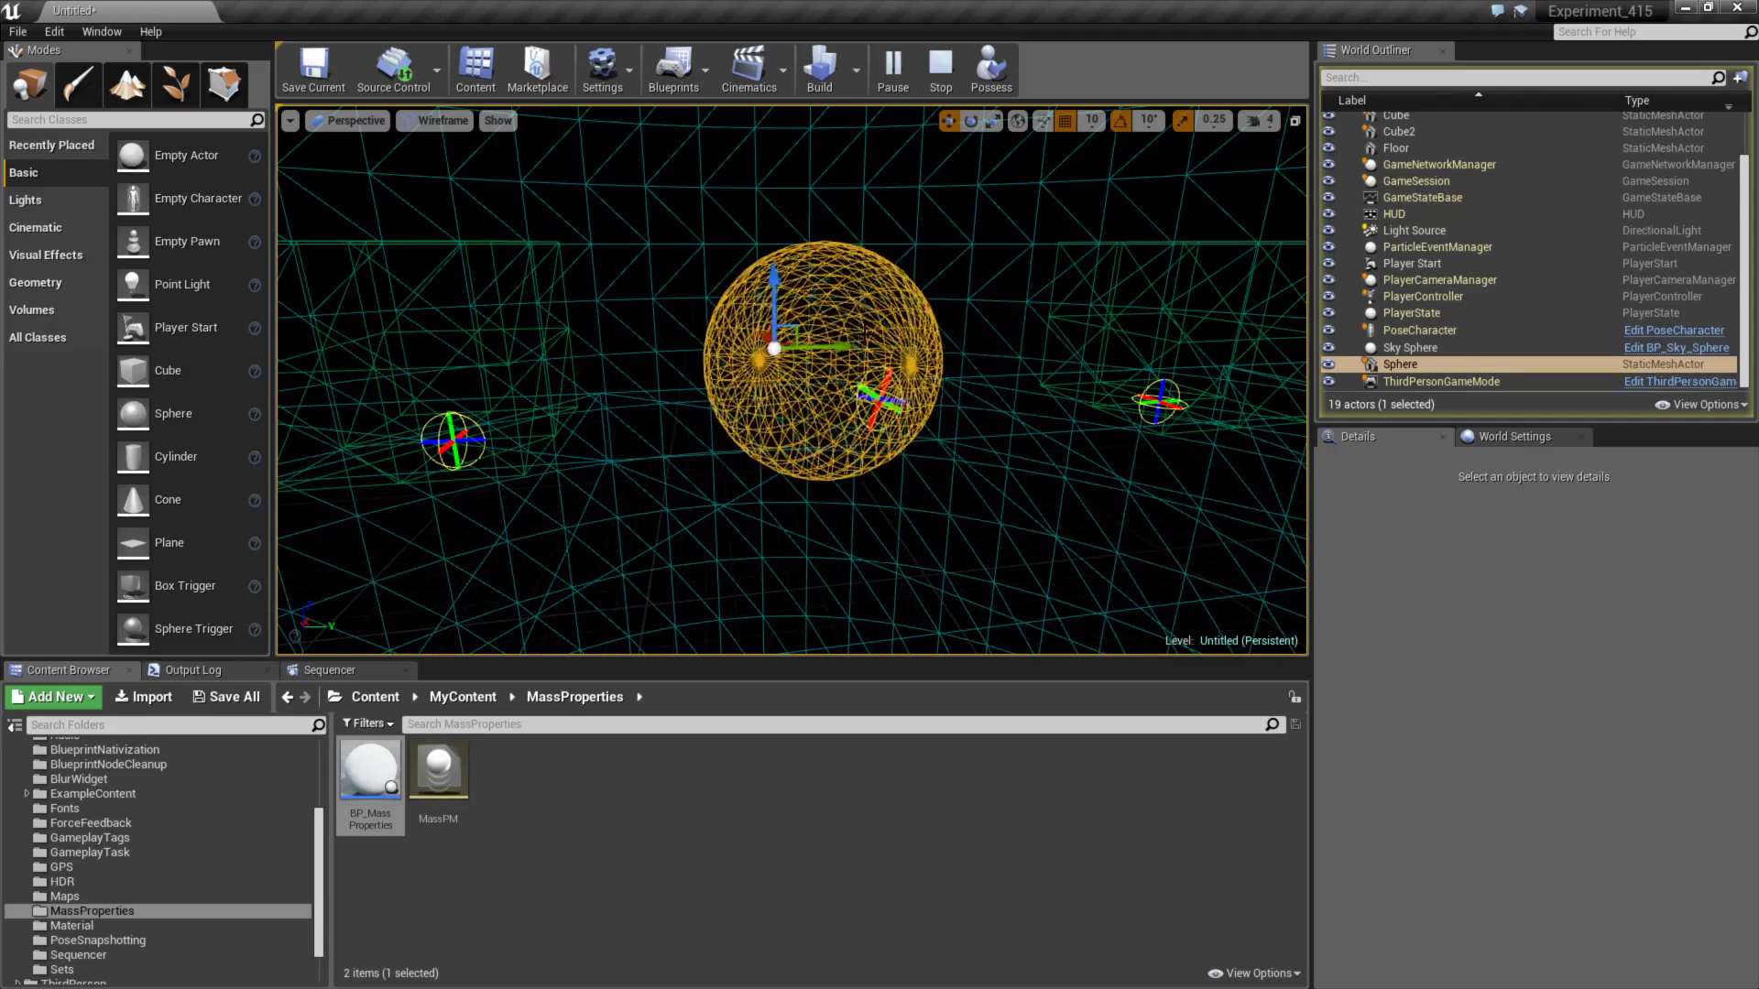
pyautogui.moveTo(861, 443); pyautogui.dragTo(818, 417, button='right')
pyautogui.moveTo(853, 312); pyautogui.dragTo(756, 414, button='right')
pyautogui.click(854, 412)
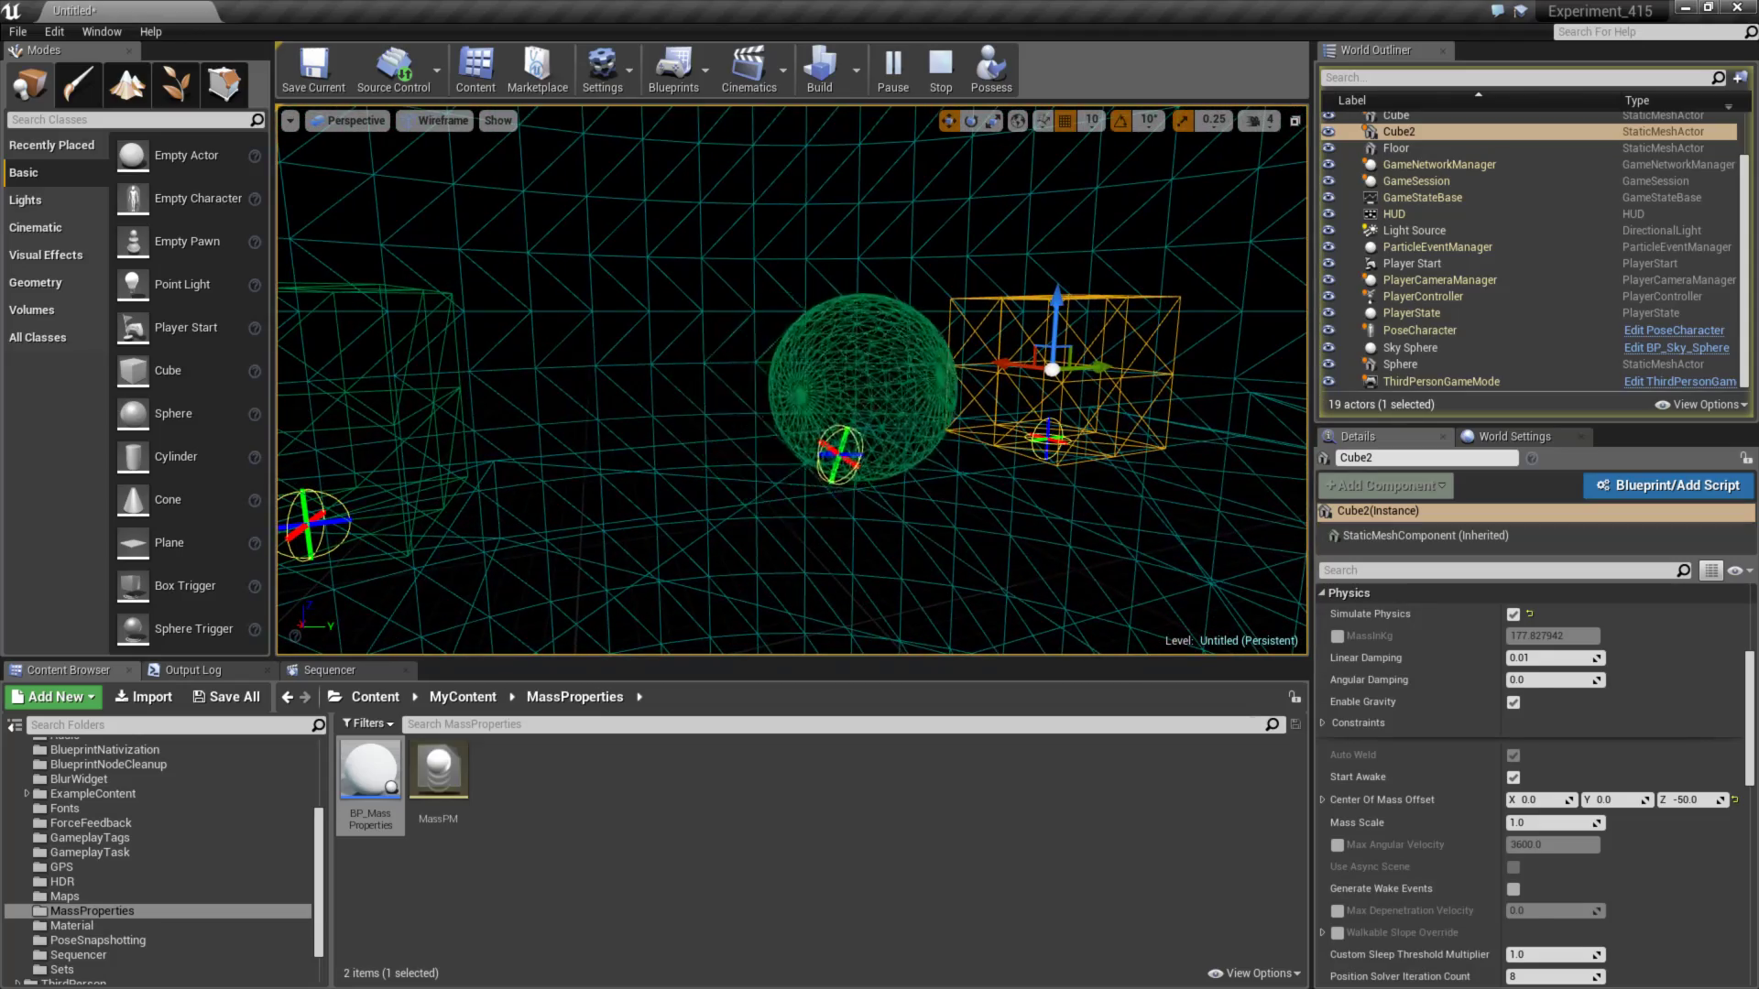
pyautogui.press('Escape')
# - Clear the selection and switch the viewport back to Lit view mode
pyautogui.moveTo(907, 441); pyautogui.dragTo(905, 401, button='right')
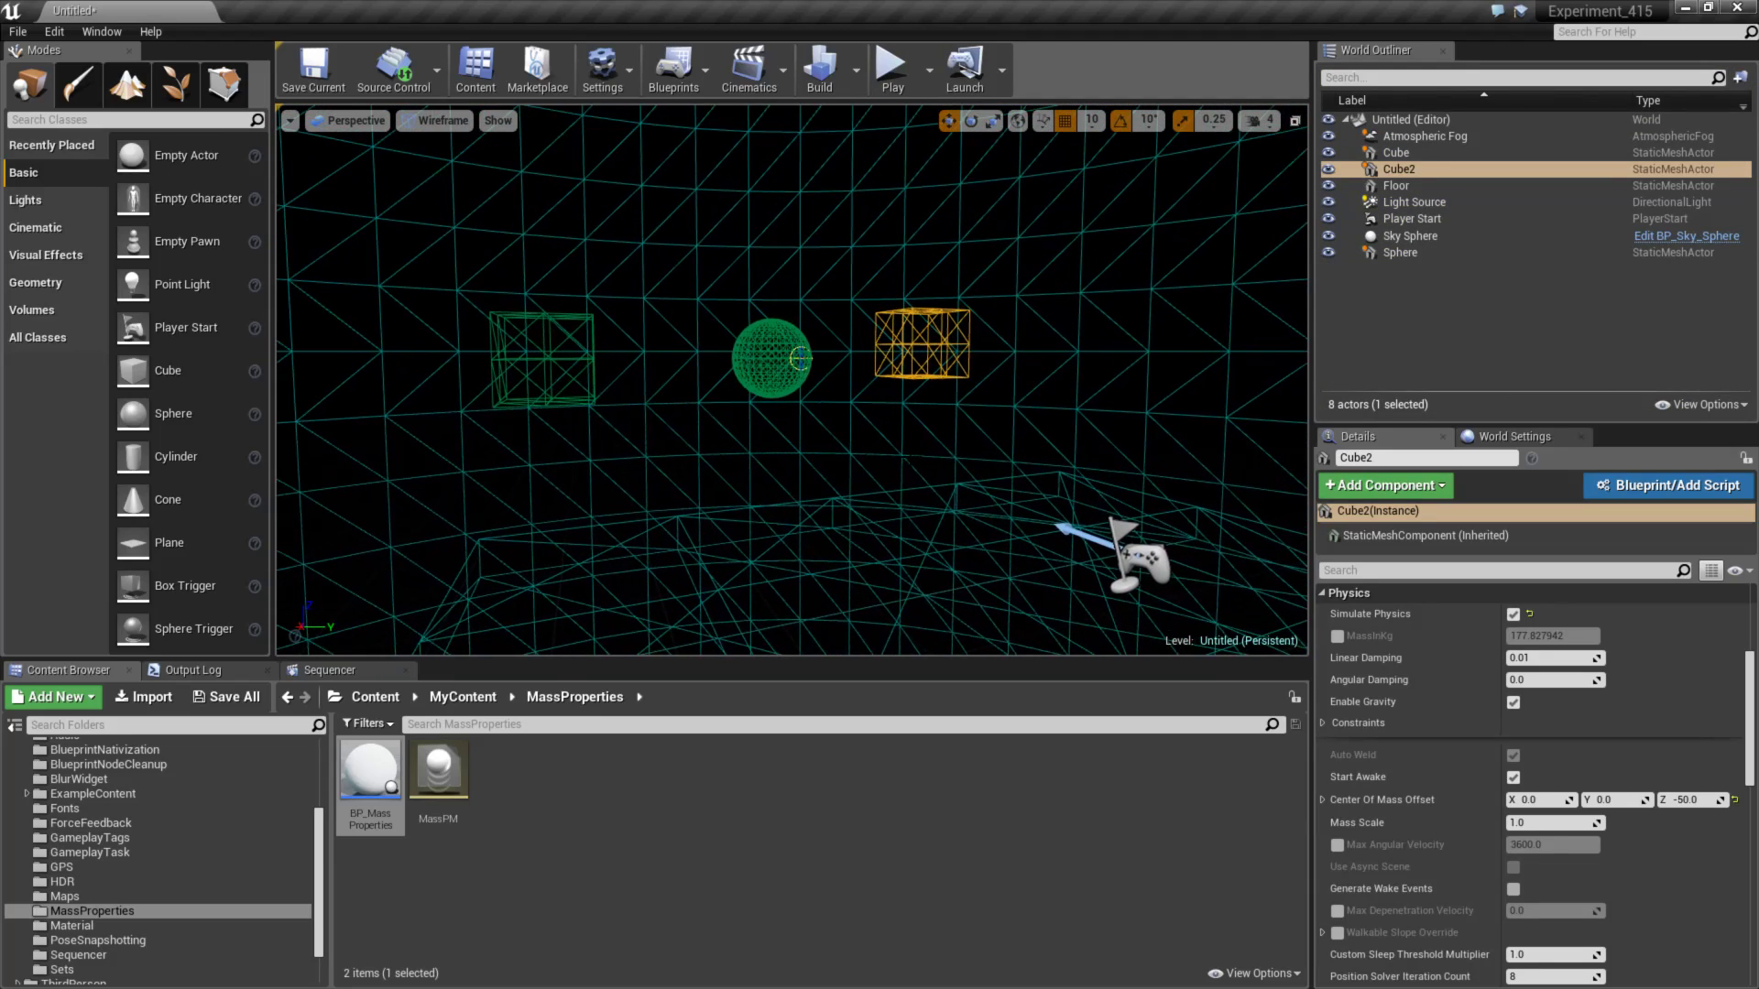
pyautogui.click(907, 442)
pyautogui.click(462, 123)
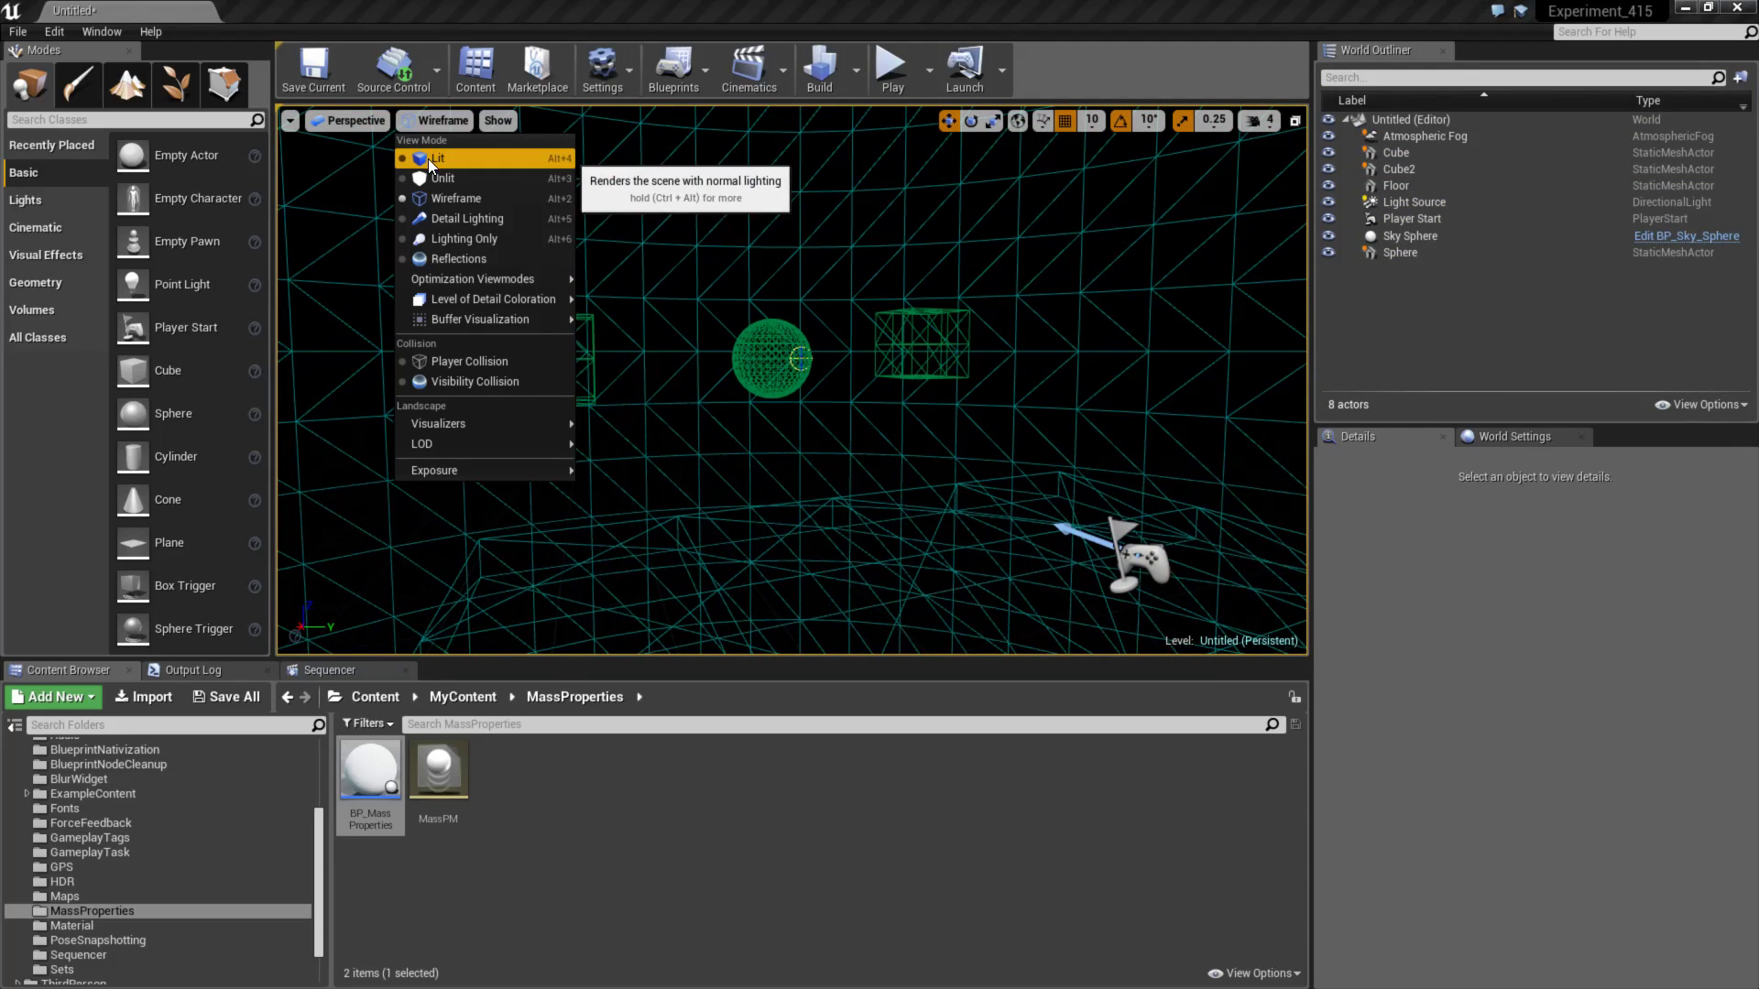
pyautogui.click(426, 157)
pyautogui.moveTo(977, 379); pyautogui.dragTo(896, 377, button='right')
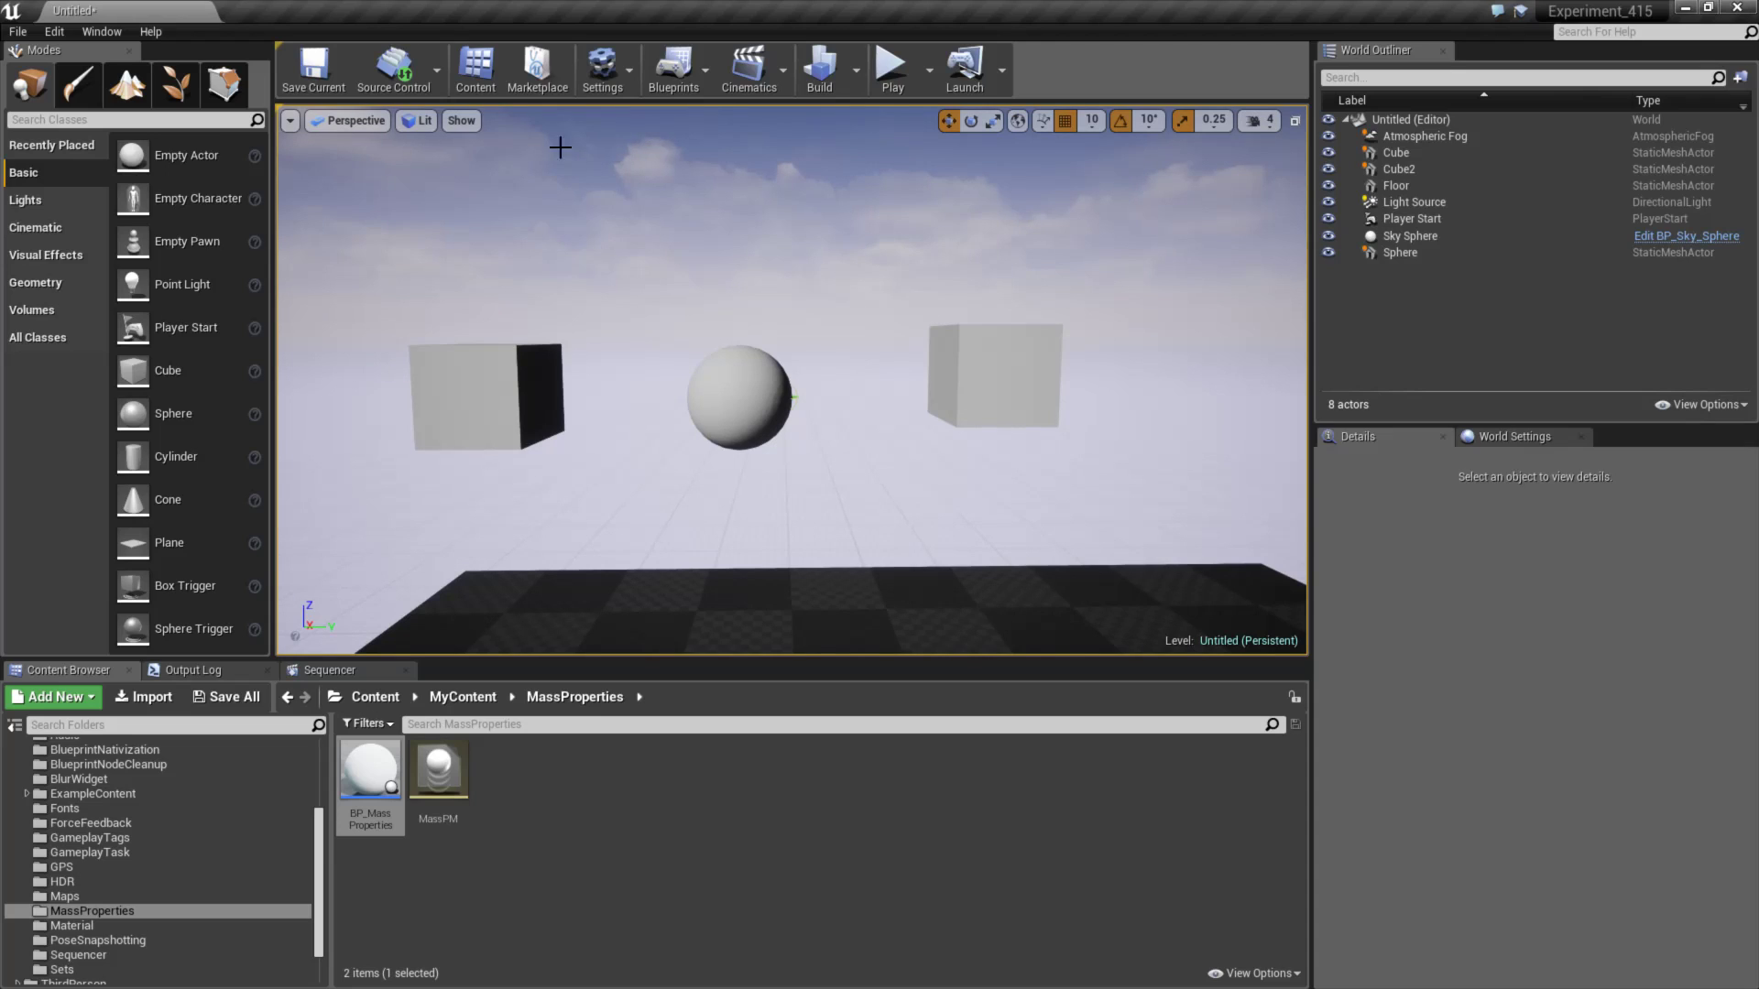
pyautogui.click(451, 122)
pyautogui.click(784, 319)
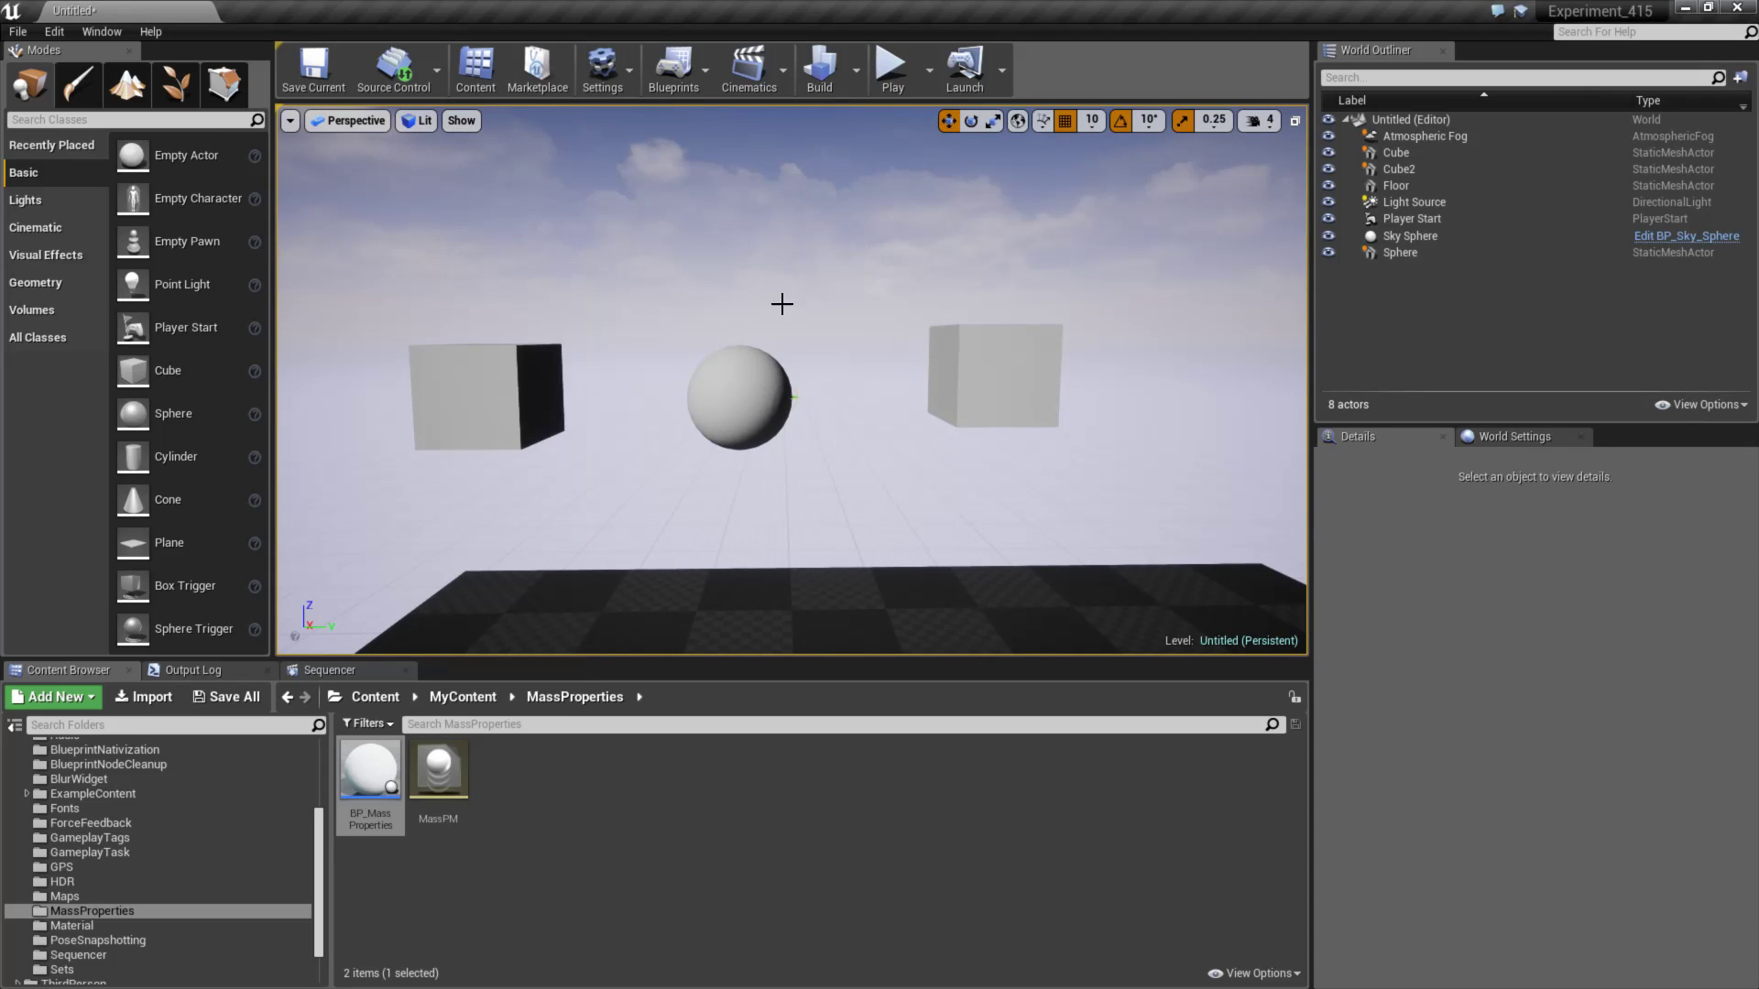
# - Play the level, eject from the character and set the viewport to Wireframe view mode
pyautogui.click(892, 73)
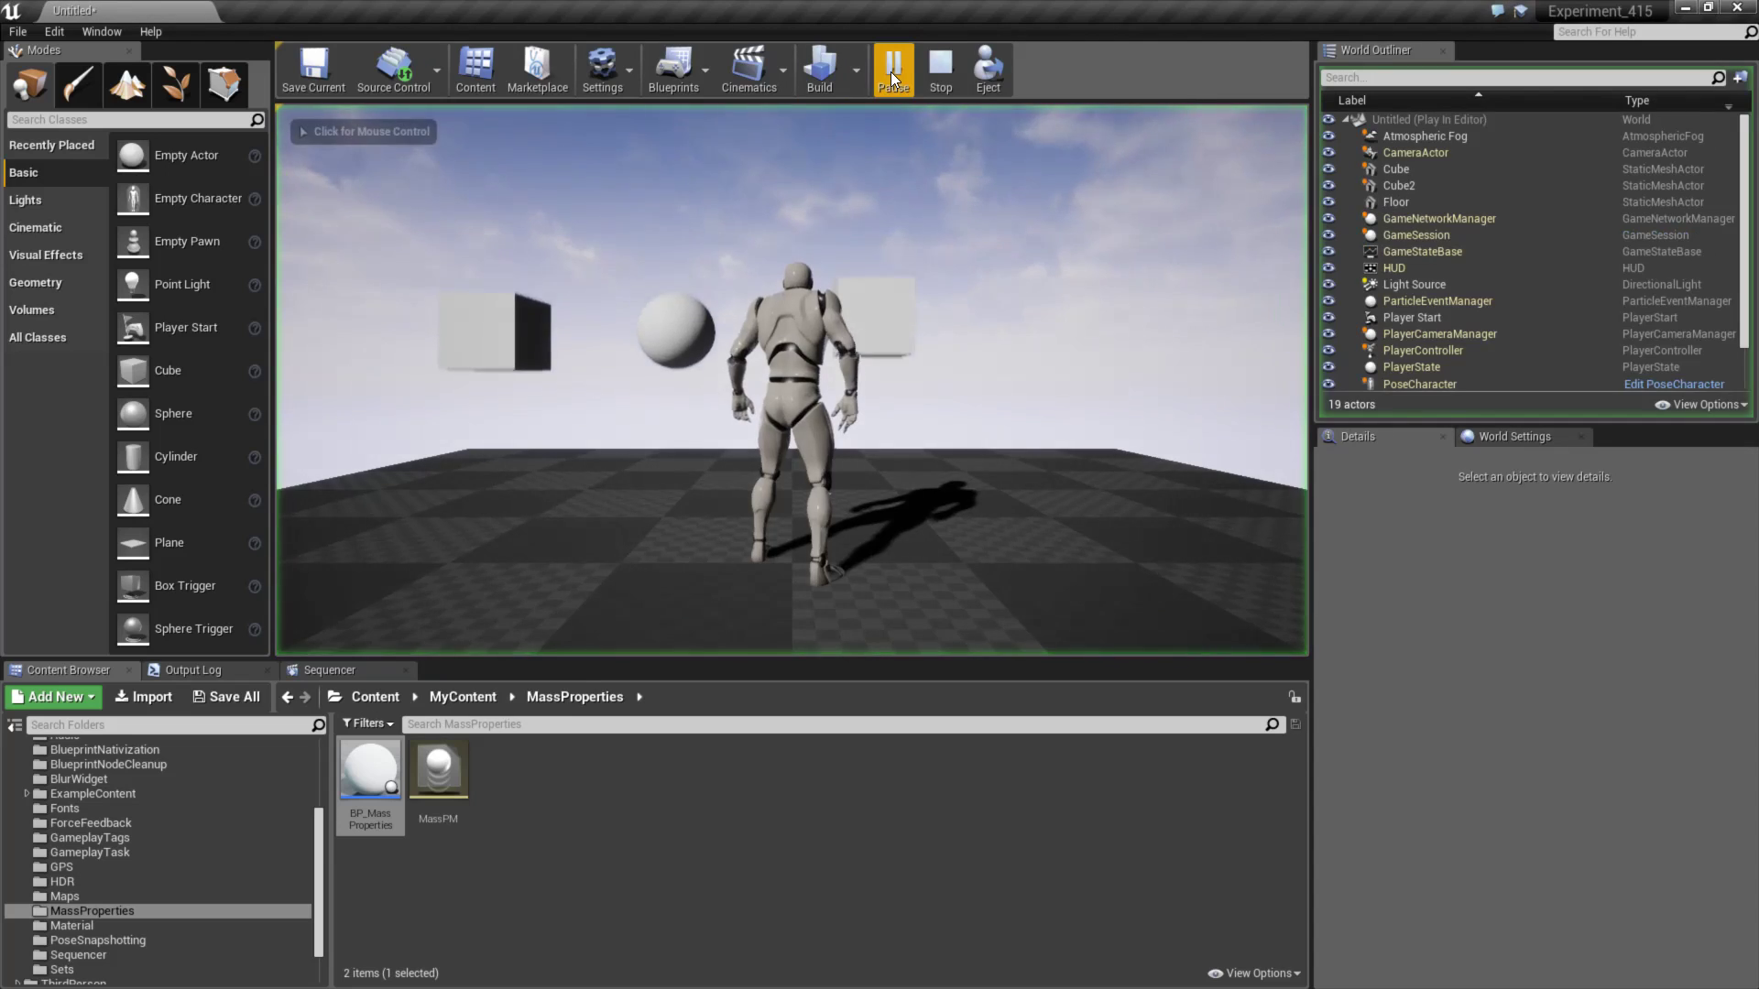
pyautogui.click(988, 68)
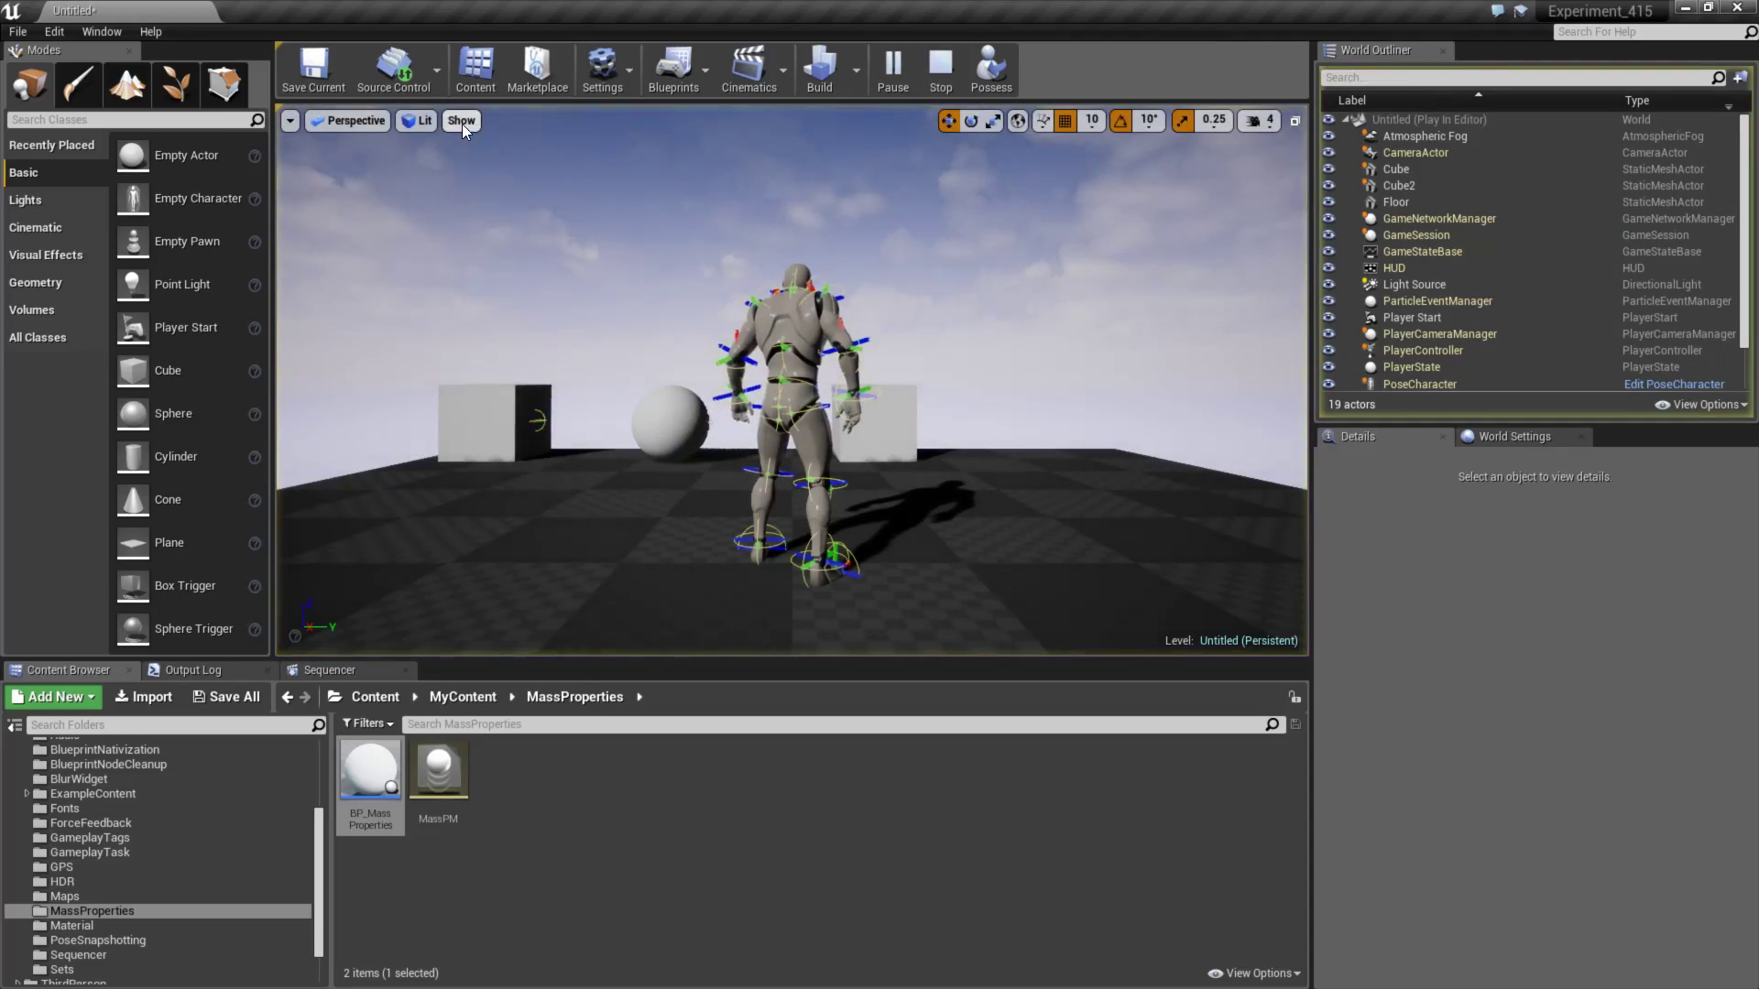
pyautogui.click(411, 122)
pyautogui.click(455, 197)
# - Examine the axes and ring shapes of the mass markers on the cubes and sphere while the simulation runs
pyautogui.moveTo(788, 385); pyautogui.dragTo(769, 481, button='right')
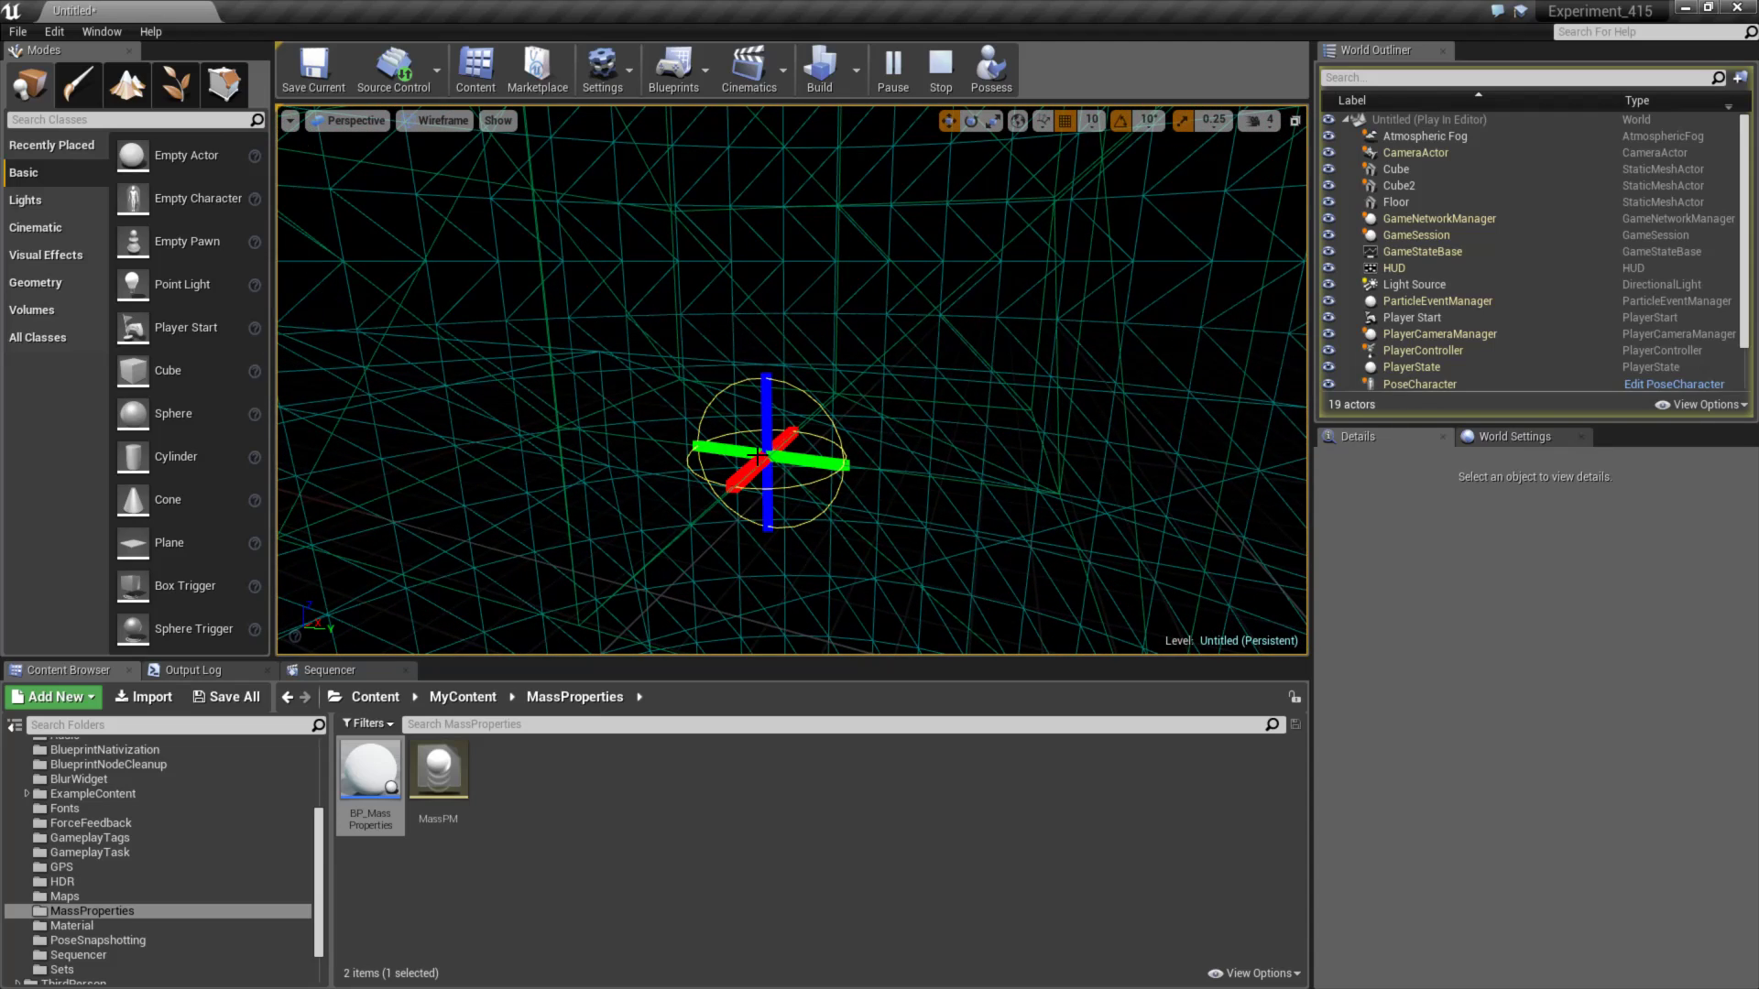
pyautogui.moveTo(769, 481); pyautogui.dragTo(674, 463, button='right')
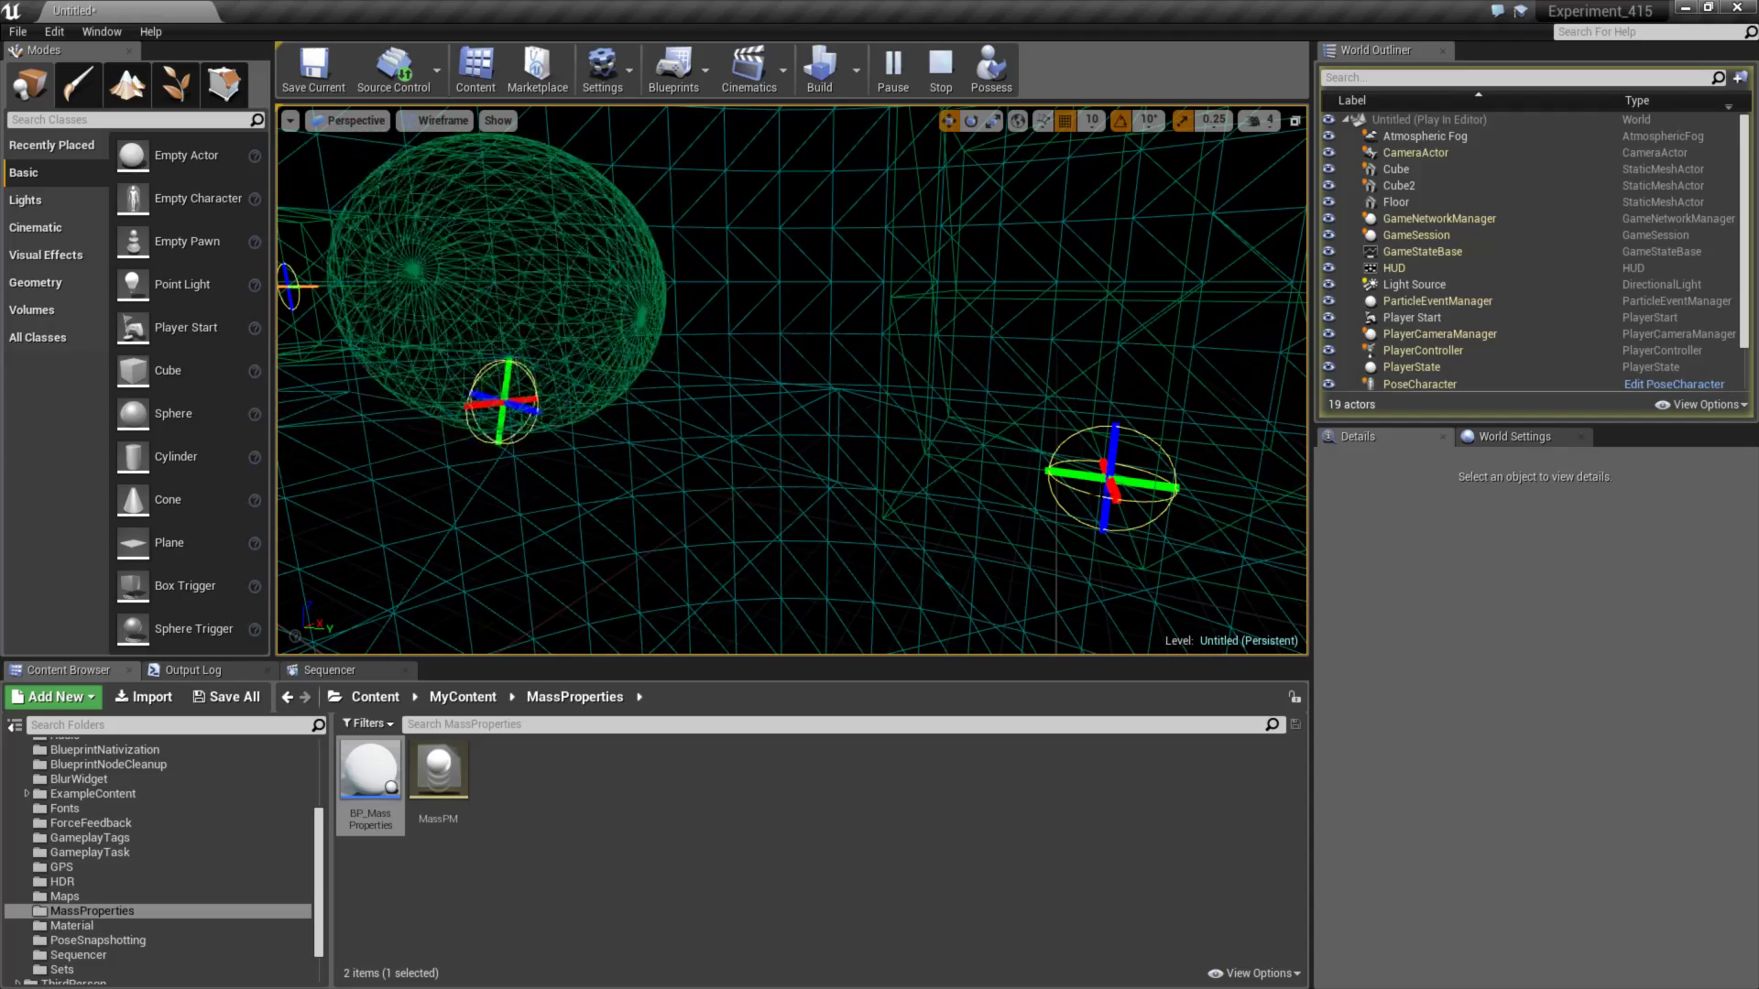
pyautogui.moveTo(1076, 502); pyautogui.dragTo(1030, 502, button='right')
pyautogui.press('w')
pyautogui.press('s')
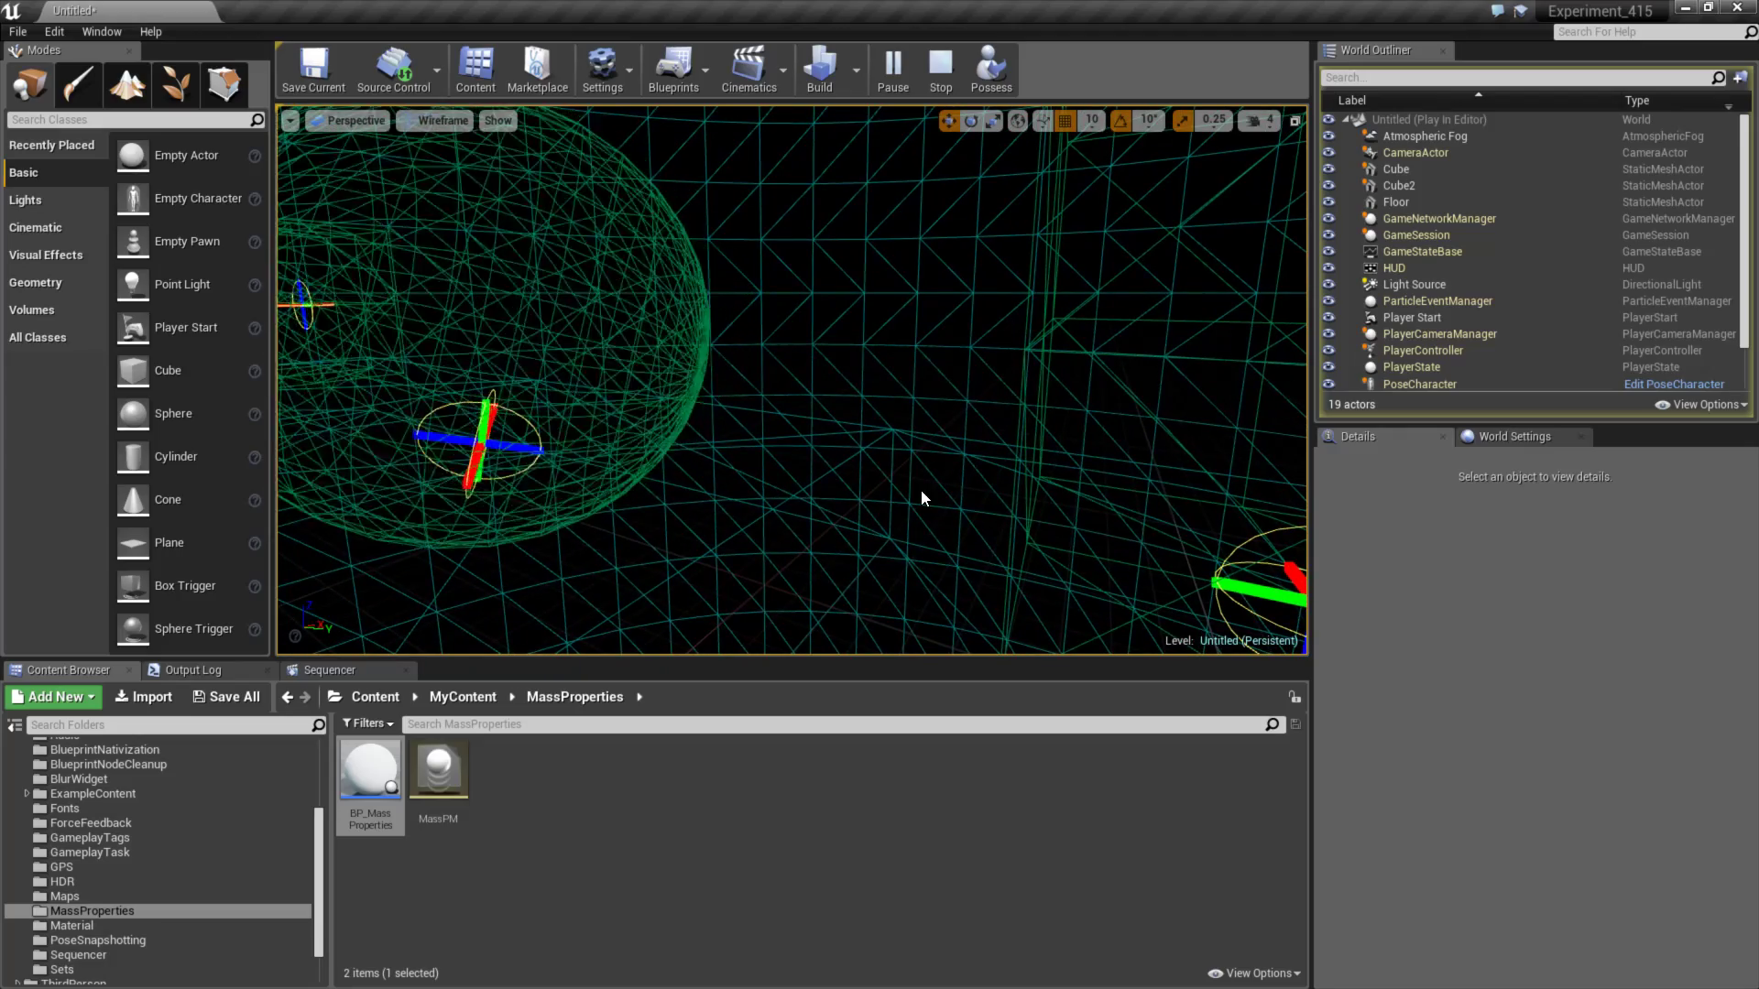
# - Stop the play session, set the viewport to Lit view mode and check the Mass Properties flag among the advanced show flags
pyautogui.press('Escape')
pyautogui.click(443, 122)
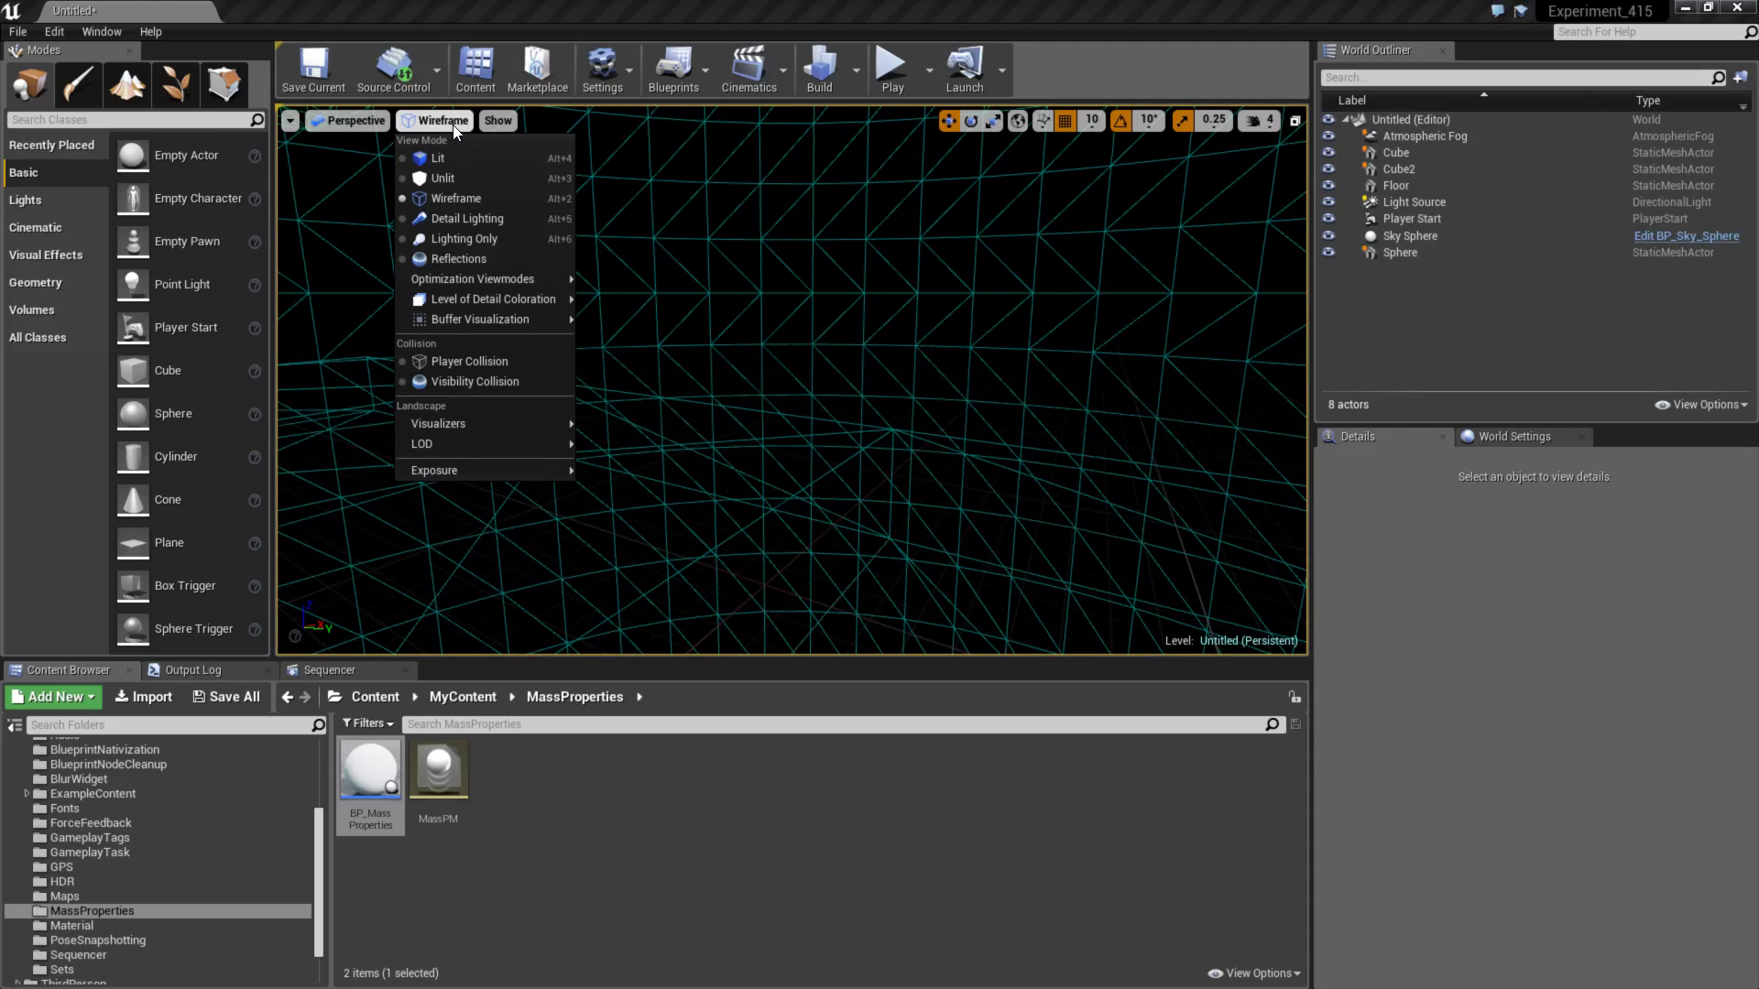
pyautogui.click(434, 158)
pyautogui.click(461, 122)
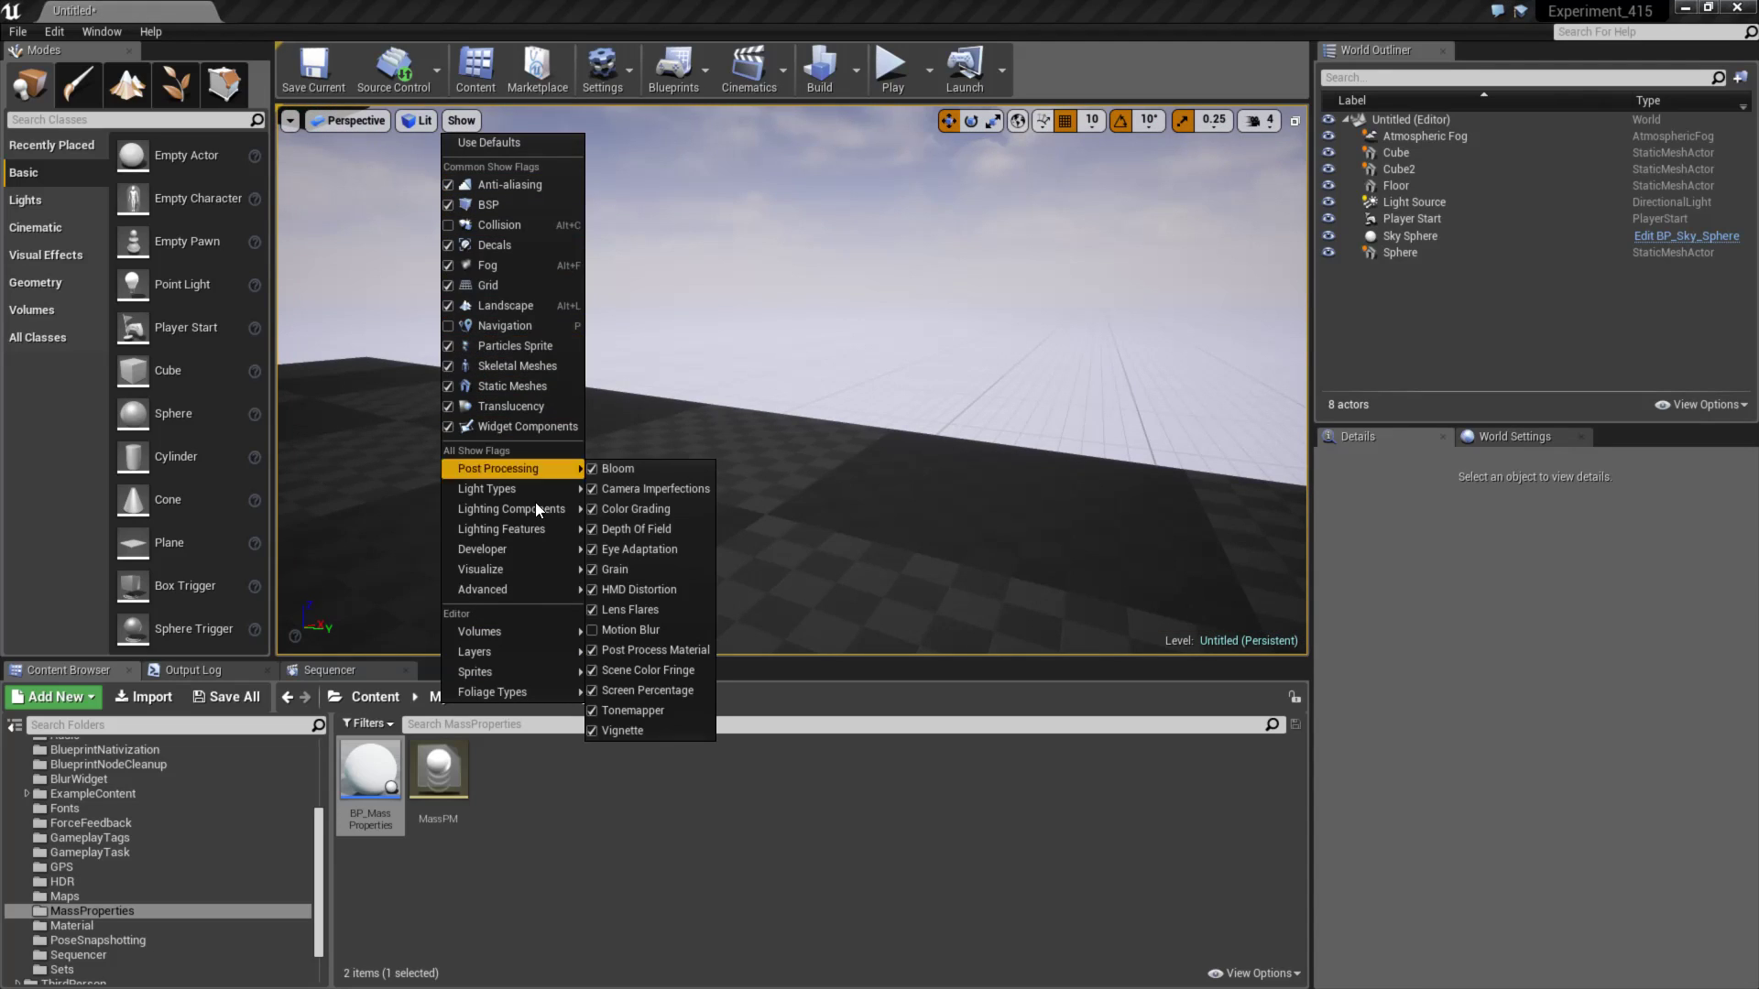
pyautogui.moveTo(531, 590)
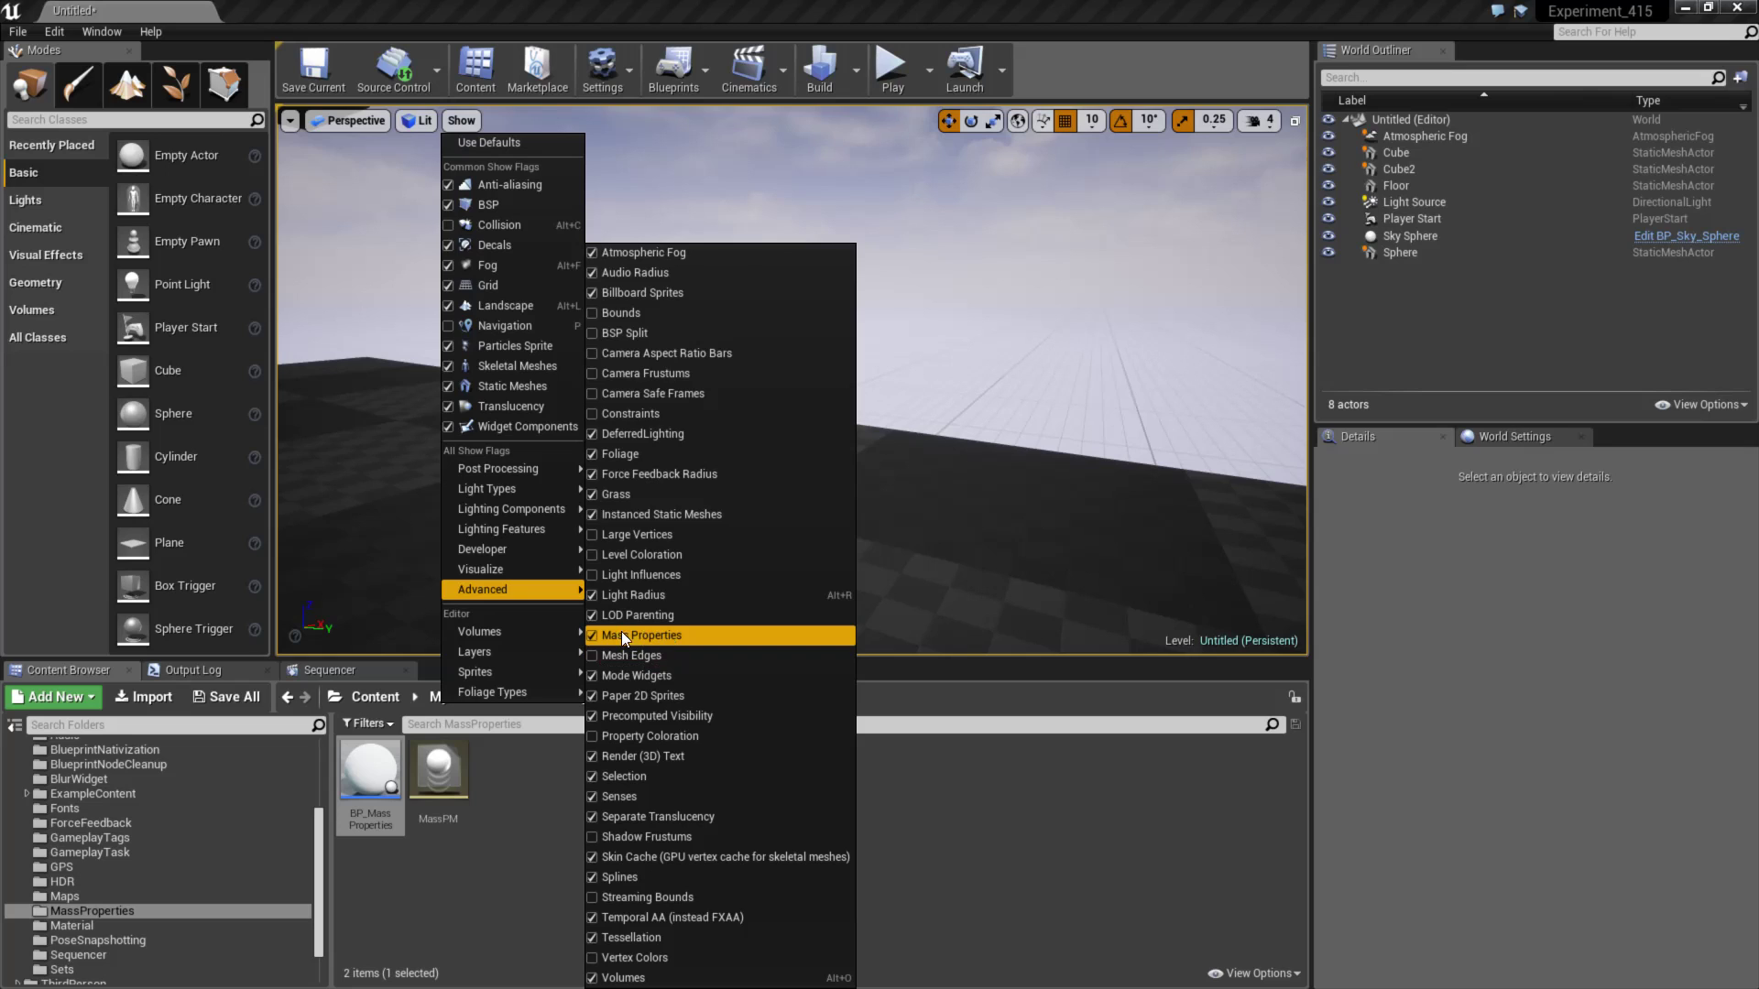
# - Switch the viewport to Wireframe view mode
pyautogui.click(417, 122)
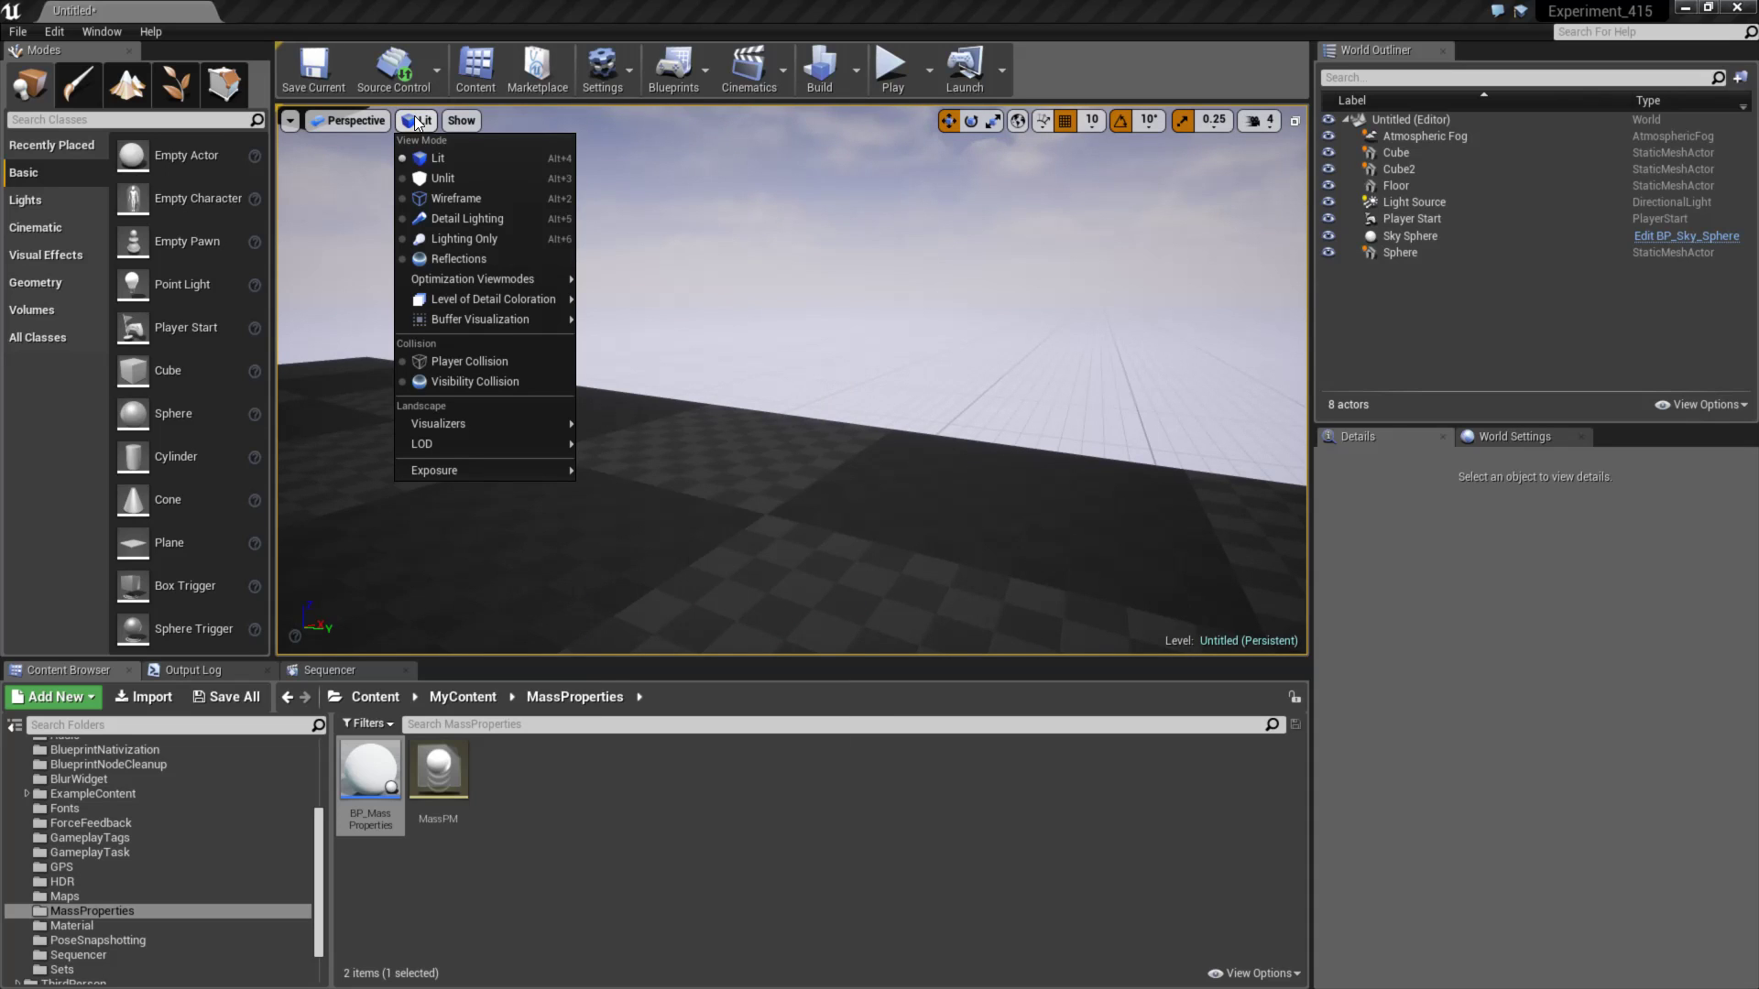
pyautogui.click(445, 200)
pyautogui.moveTo(445, 200); pyautogui.dragTo(445, 199, button='right')
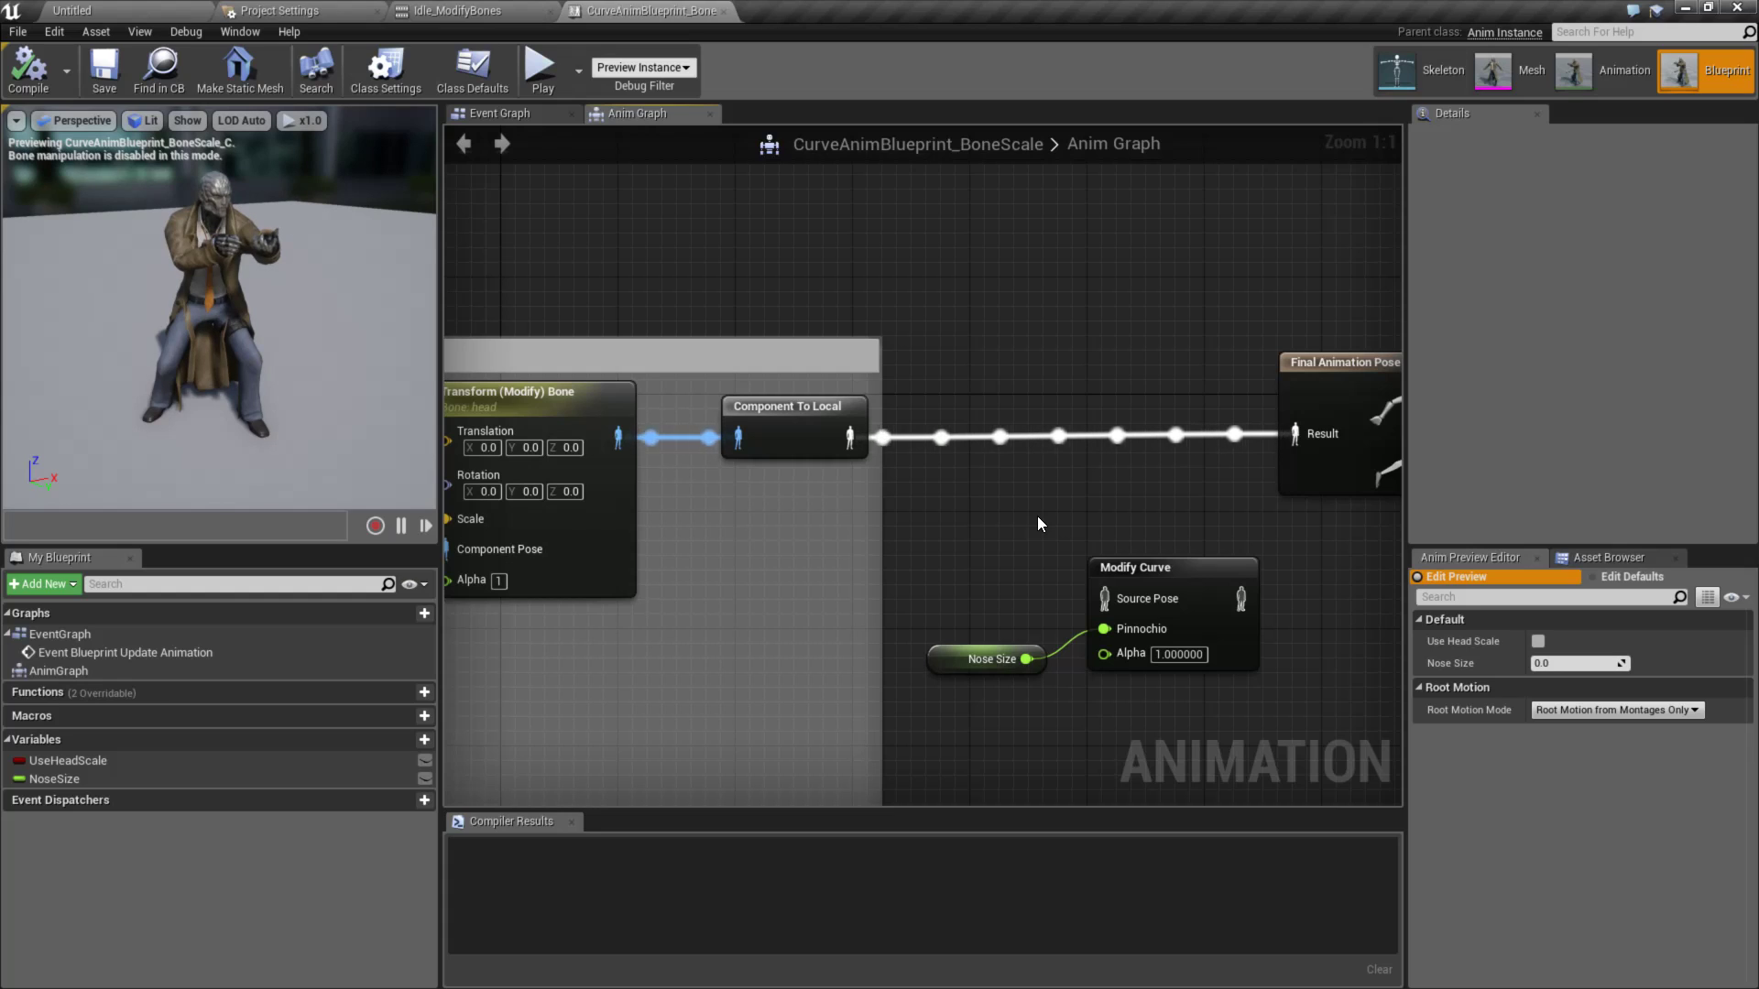
# - Add a new Modify Curve node below the existing one in the Anim Graph of CurveAnimBlueprint_BoneScale
pyautogui.moveTo(1033, 552); pyautogui.dragTo(1010, 530, button='right')
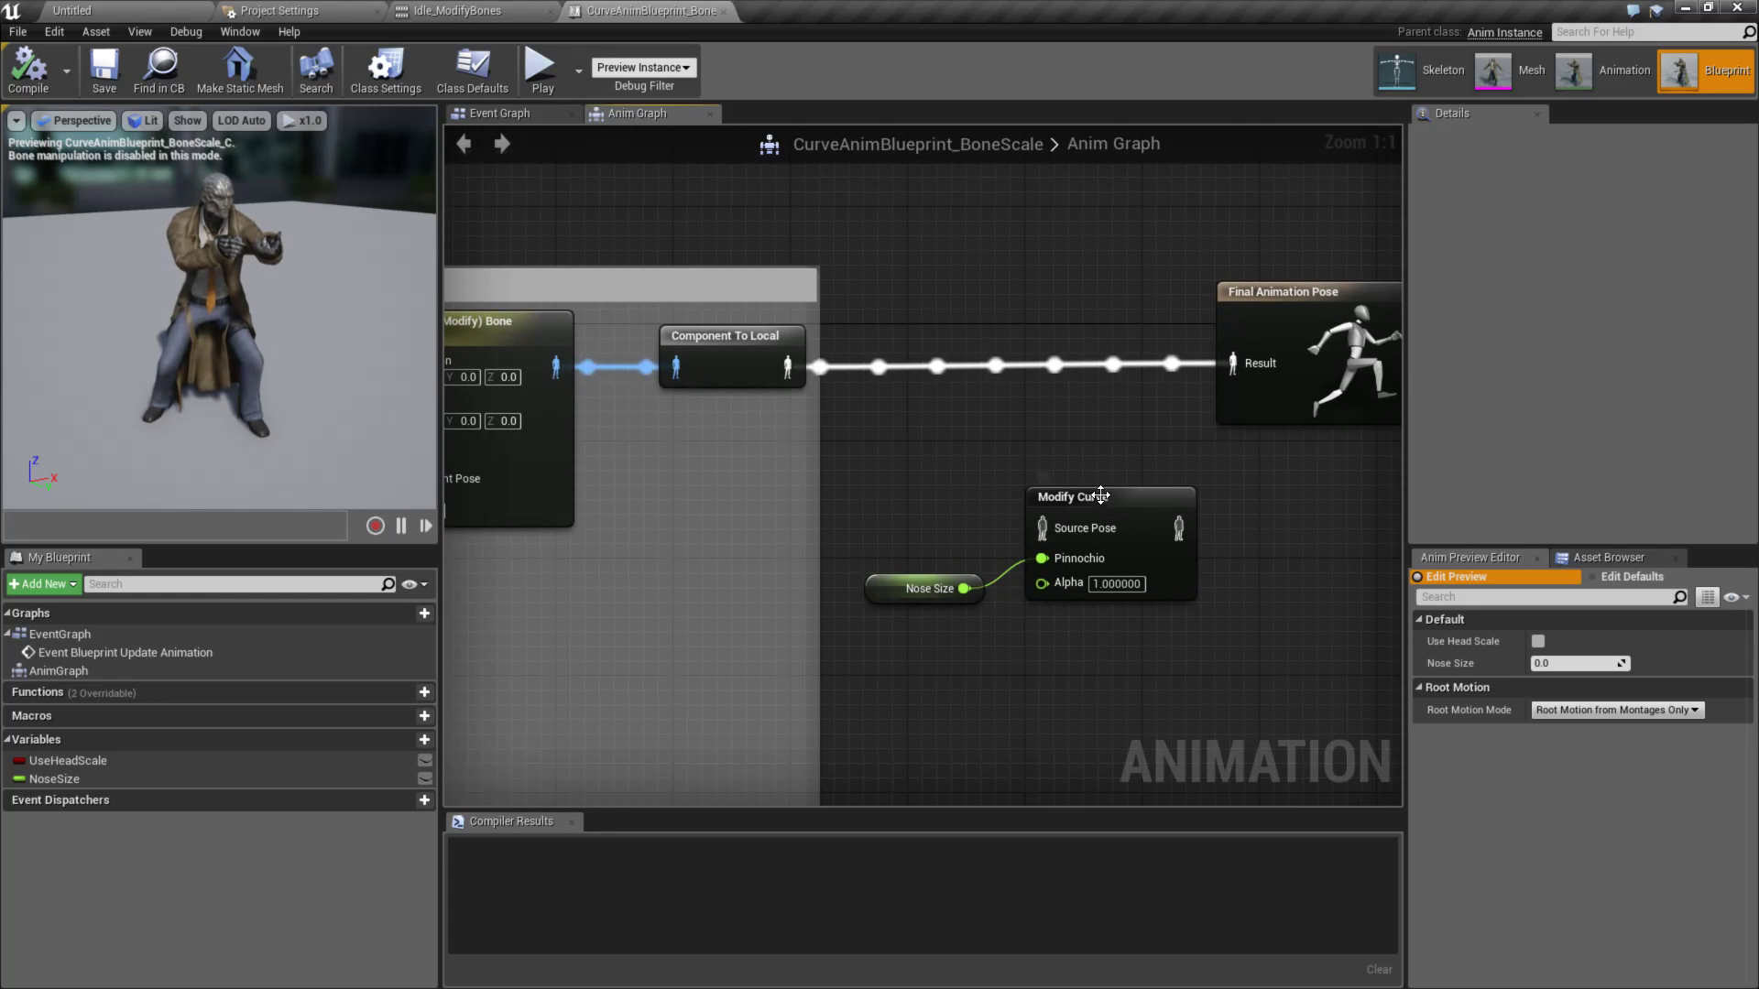
pyautogui.click(1100, 498)
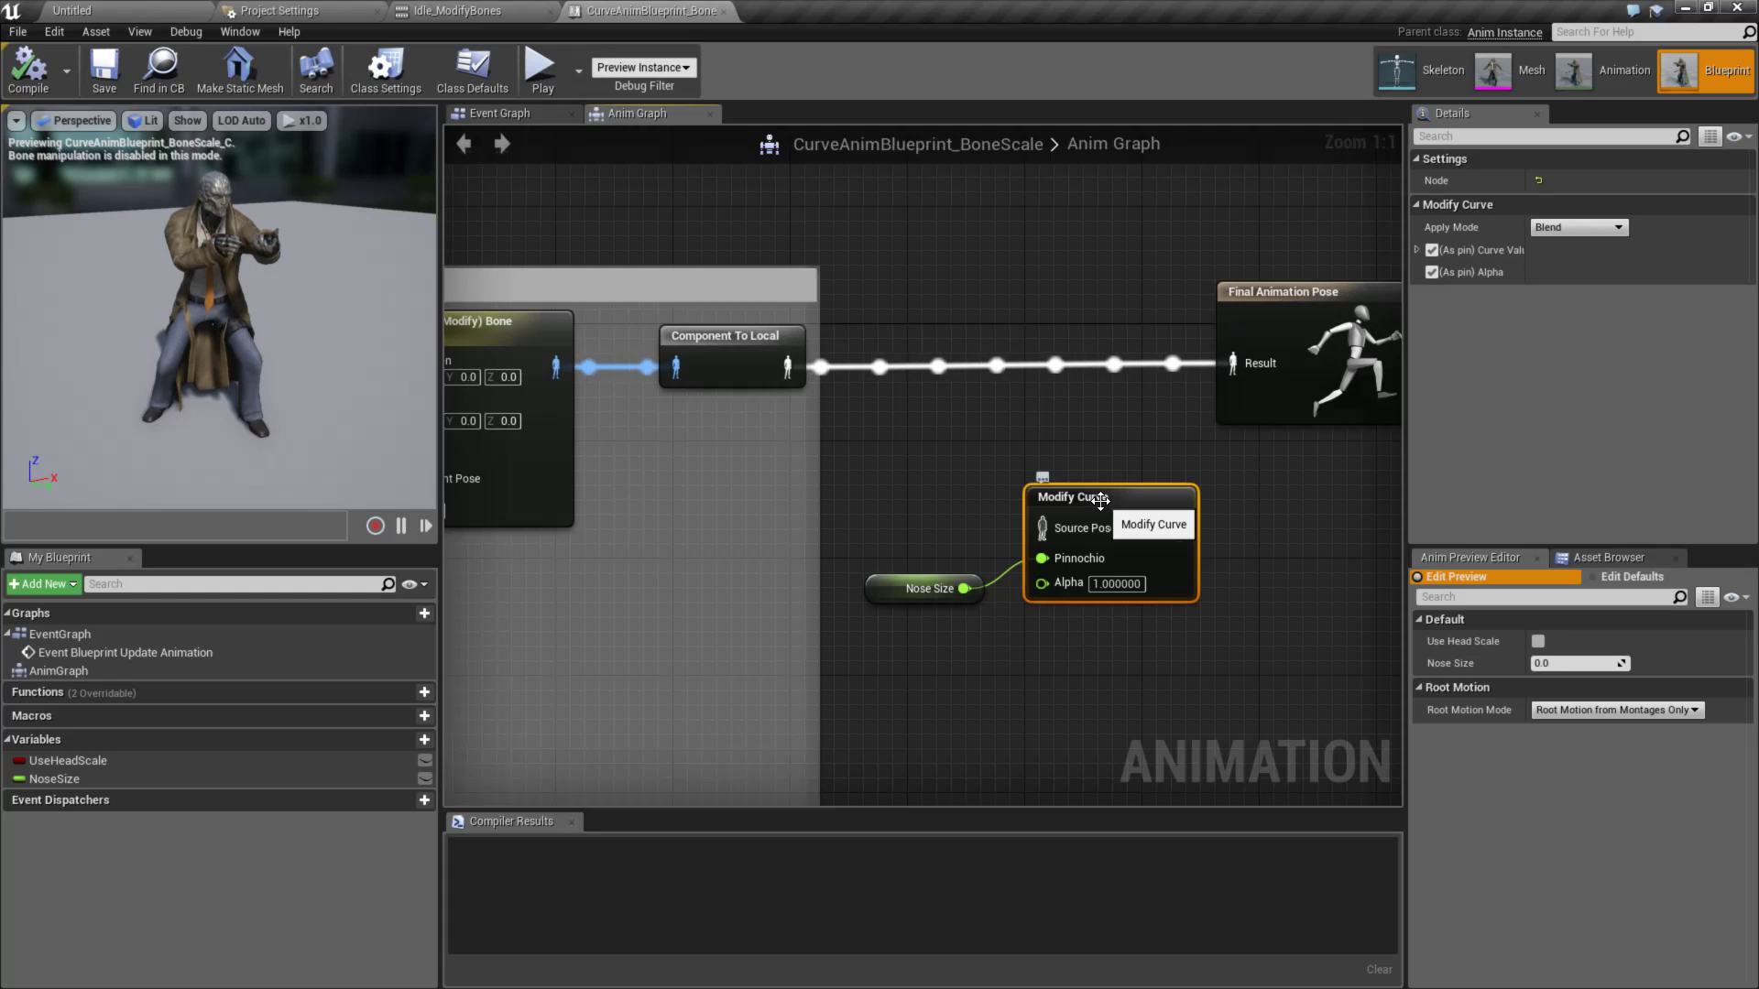
pyautogui.moveTo(1017, 757); pyautogui.dragTo(1037, 636, button='right')
pyautogui.rightClick(1028, 609)
pyautogui.write('modify curve')
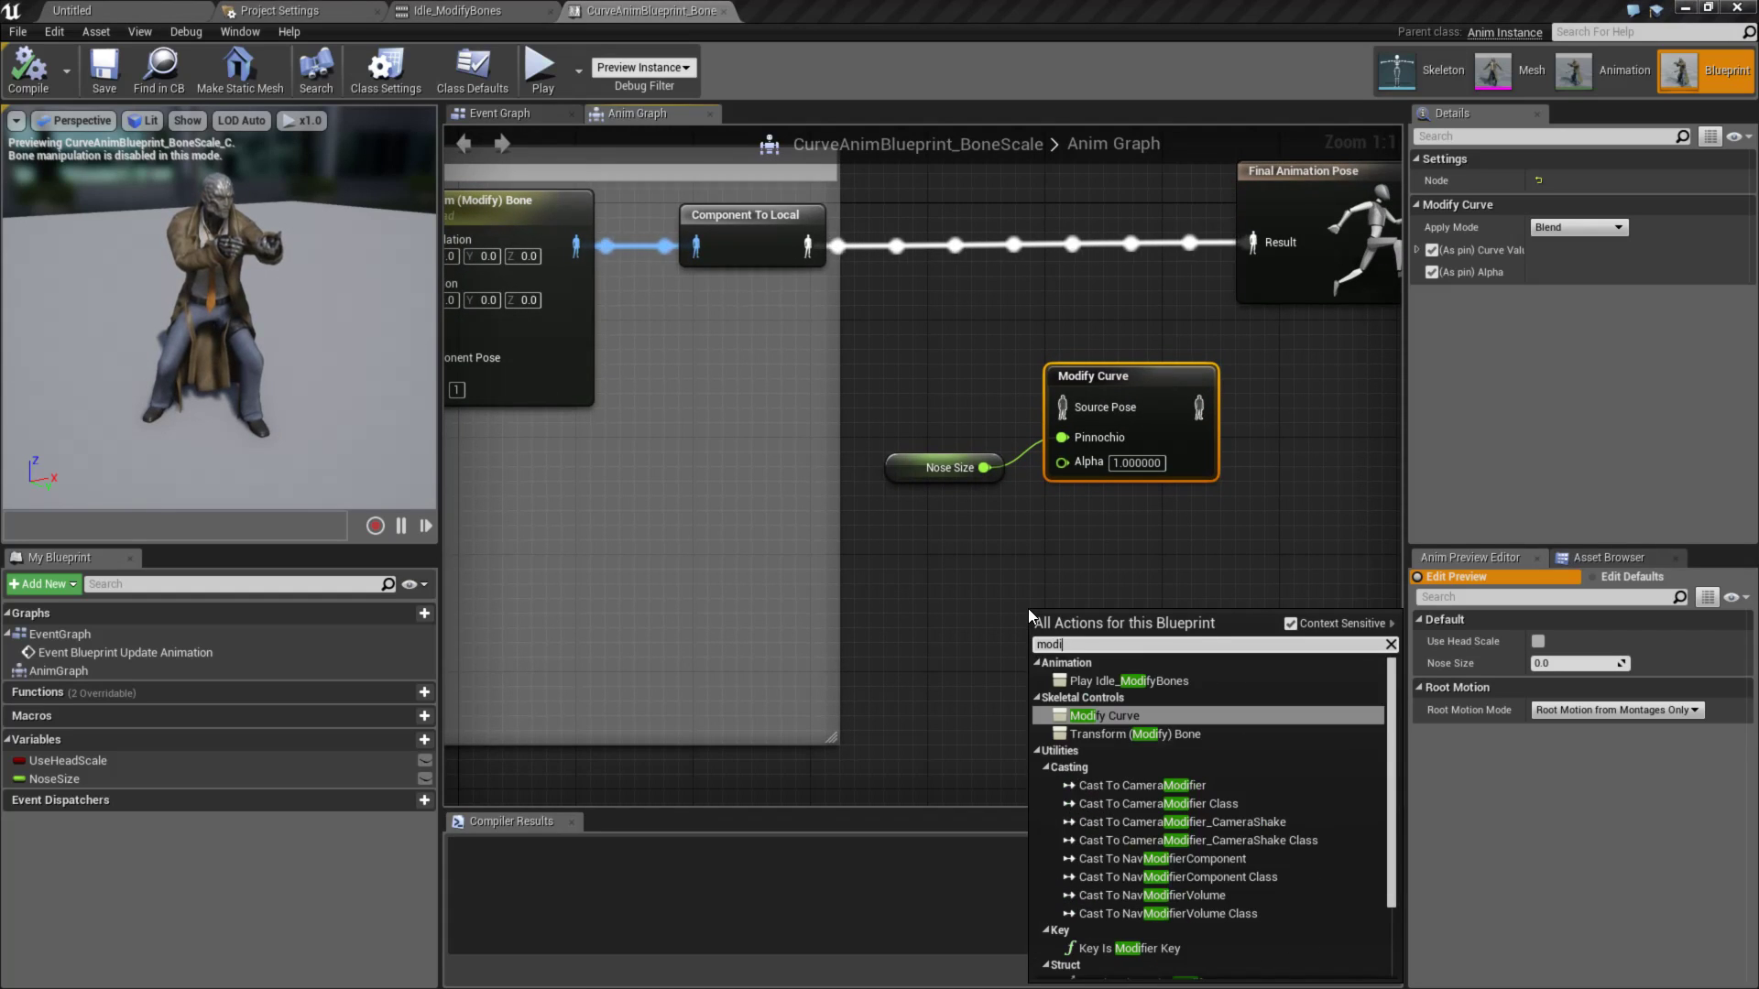
pyautogui.press('Return')
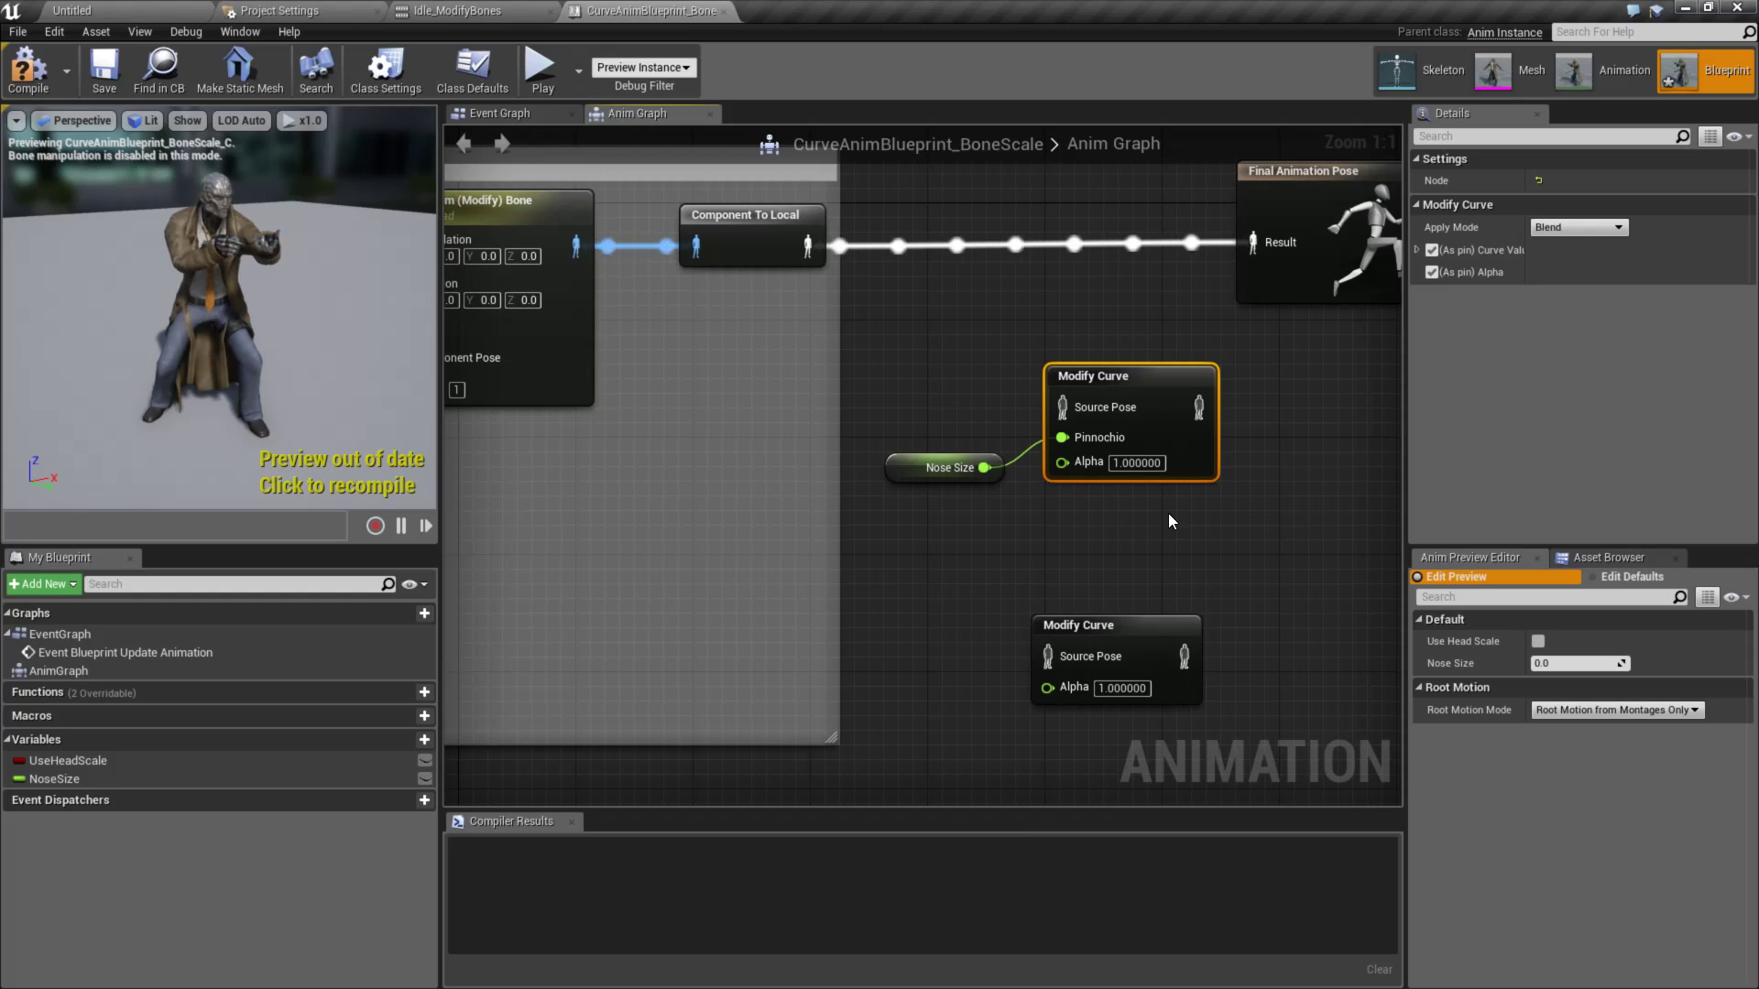
# - Move the new Modify Curve node between the Component To Local and Final Animation Pose nodes
pyautogui.moveTo(1108, 606); pyautogui.dragTo(1046, 599, button='right')
pyautogui.click(1008, 583)
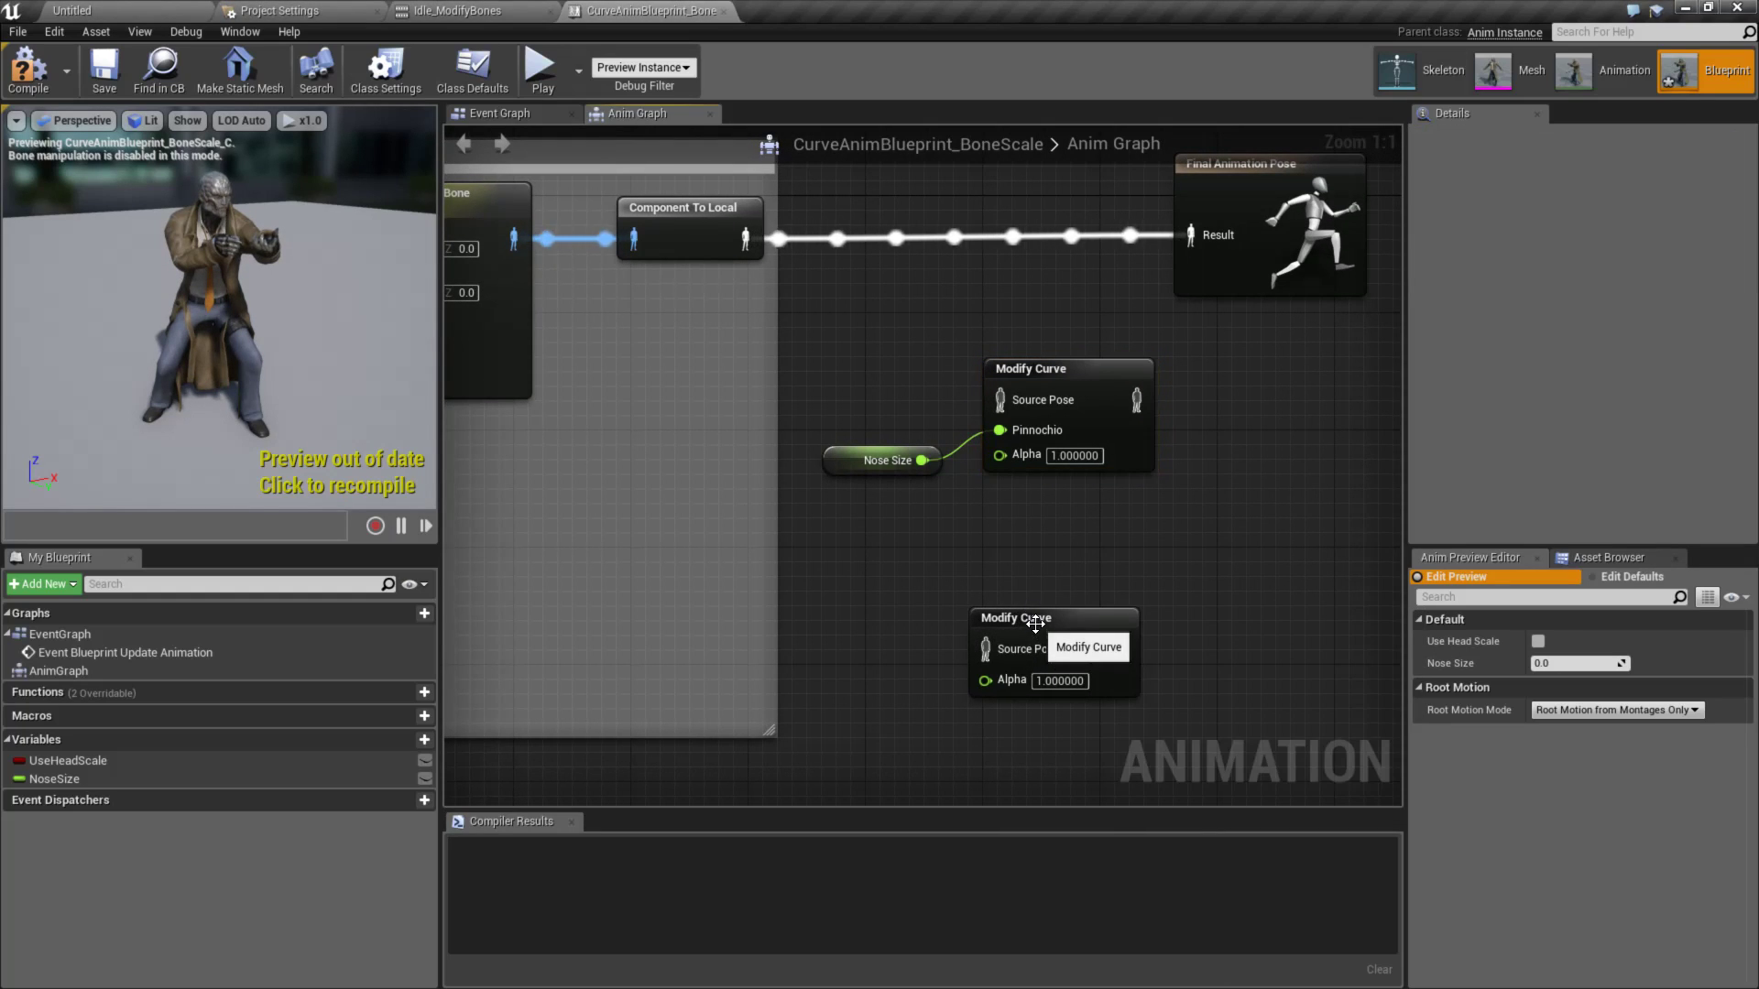
pyautogui.moveTo(1017, 619); pyautogui.dragTo(1030, 573)
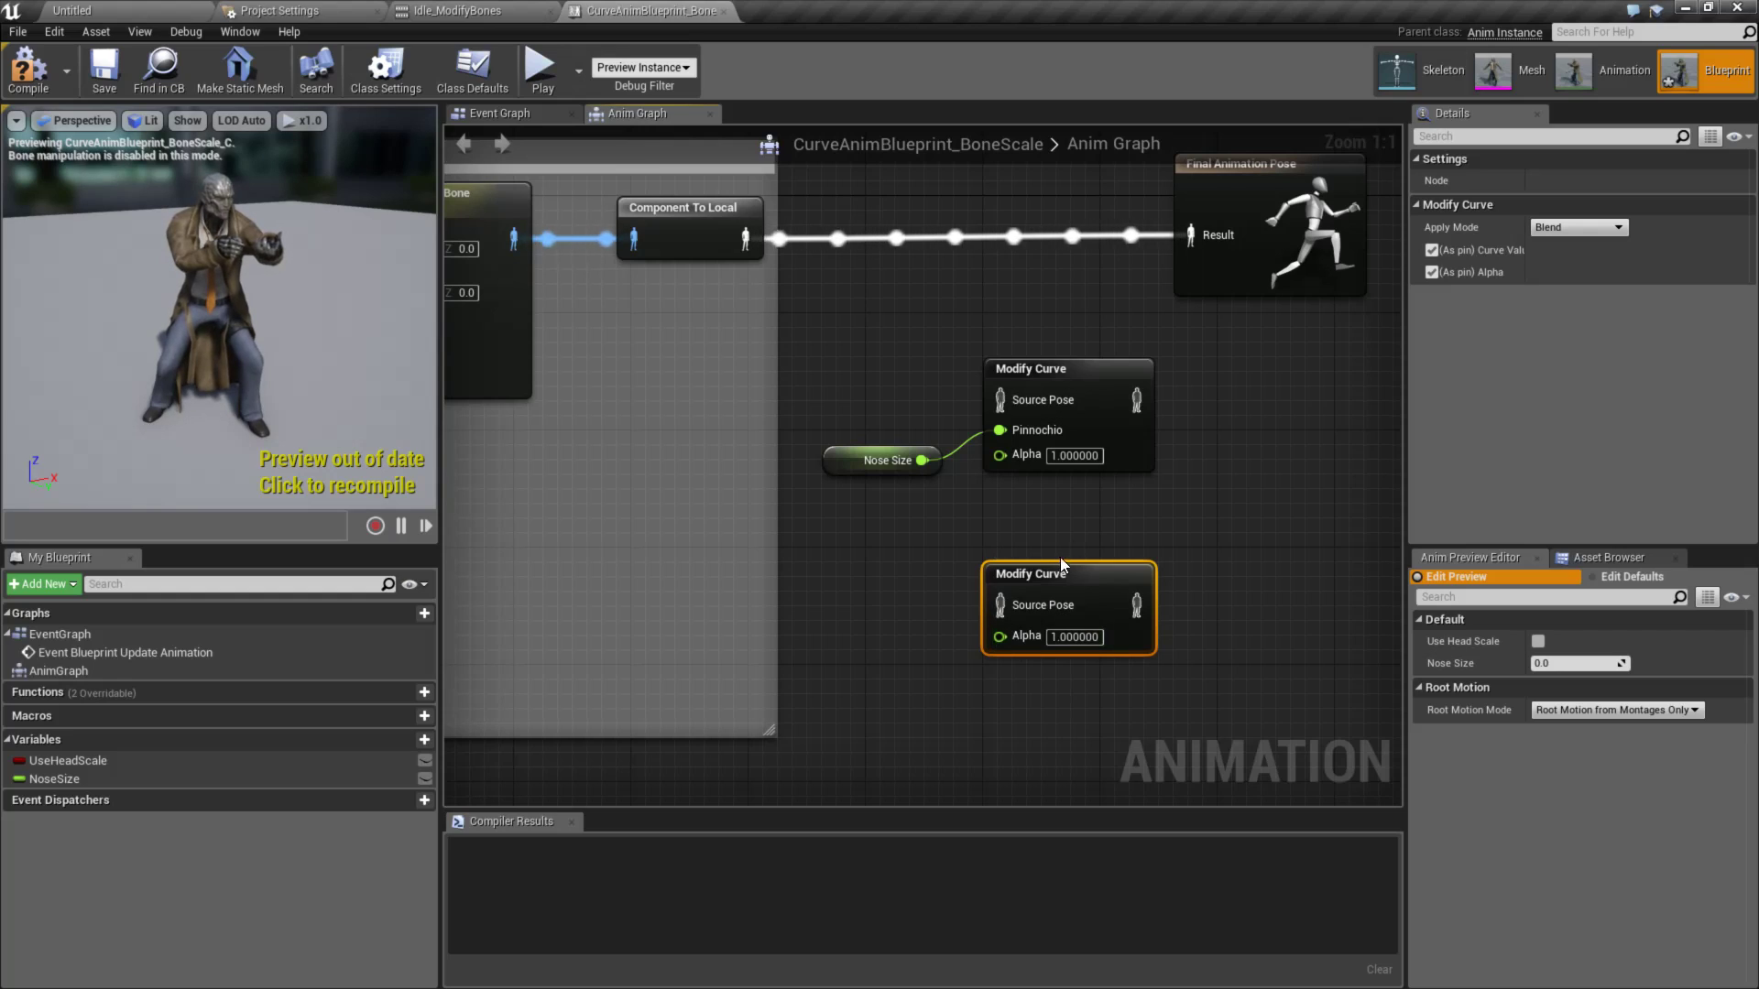
pyautogui.moveTo(1018, 642); pyautogui.dragTo(1012, 733, button='right')
pyautogui.moveTo(1067, 663); pyautogui.dragTo(1038, 297)
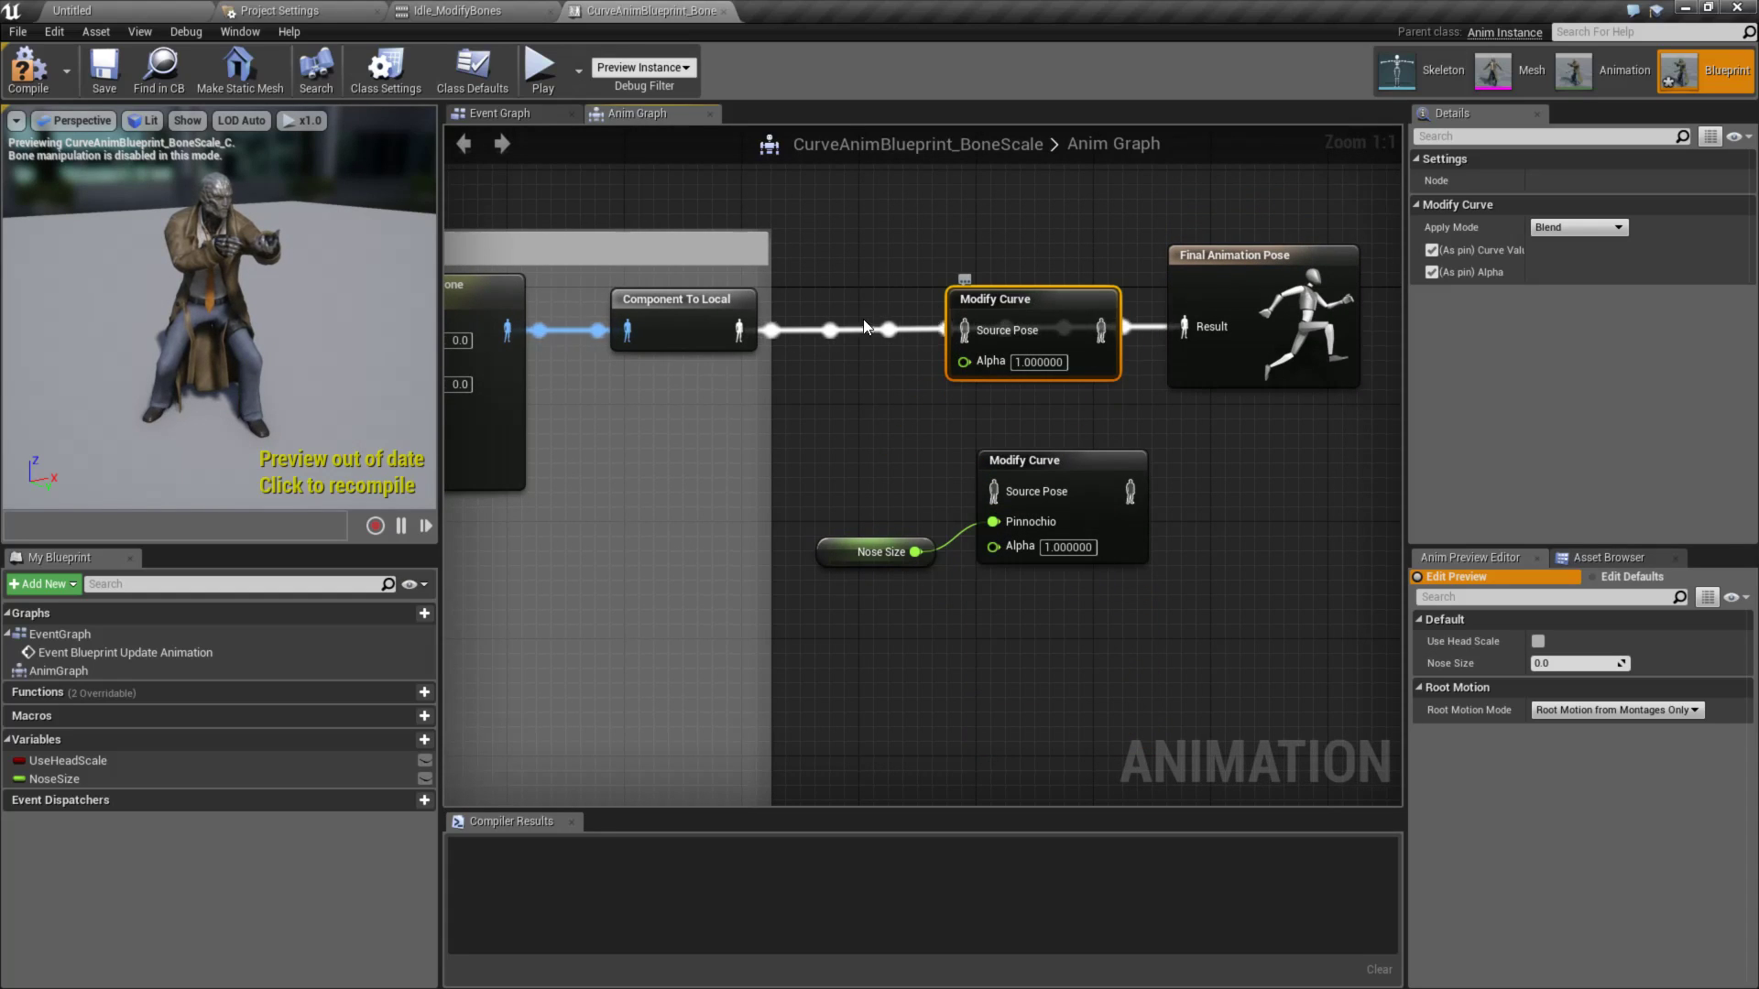
# - Wire Component To Local through the new Modify Curve node into the Final Animation Pose result, and compile the blueprint
pyautogui.moveTo(739, 330); pyautogui.dragTo(963, 330)
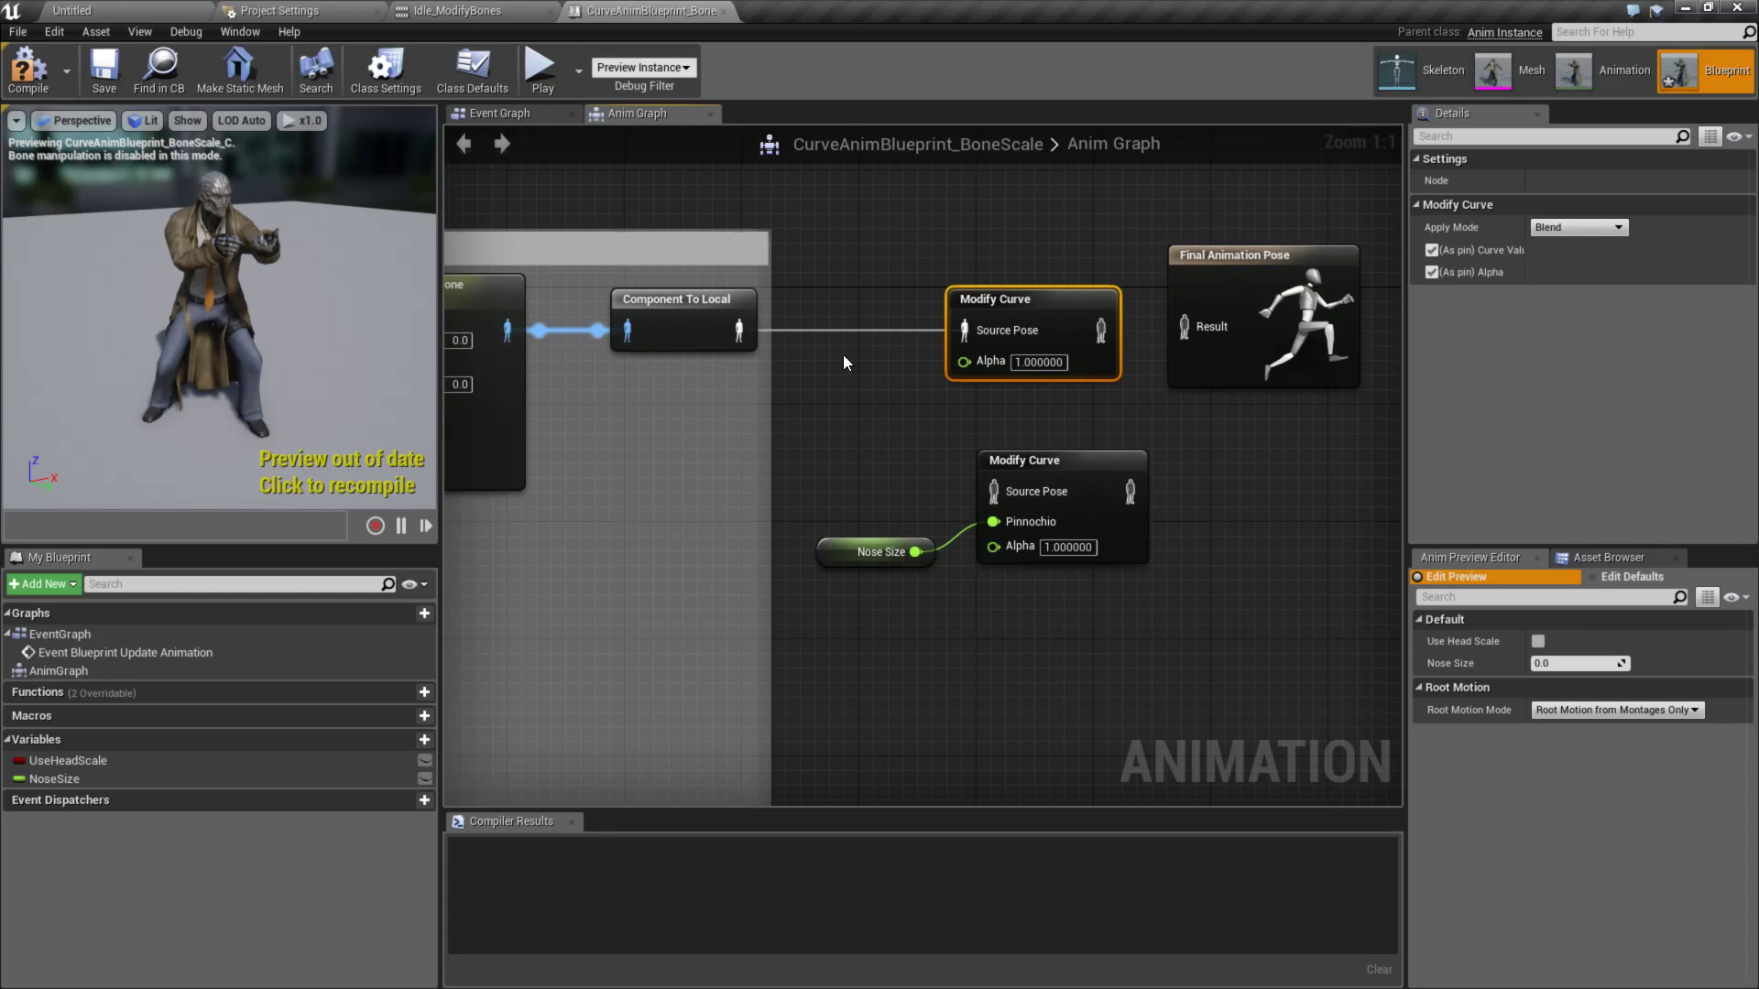
pyautogui.moveTo(658, 222); pyautogui.dragTo(891, 228, button='right')
pyautogui.moveTo(1334, 336); pyautogui.dragTo(1056, 360, button='right')
pyautogui.moveTo(1057, 360); pyautogui.dragTo(1140, 357)
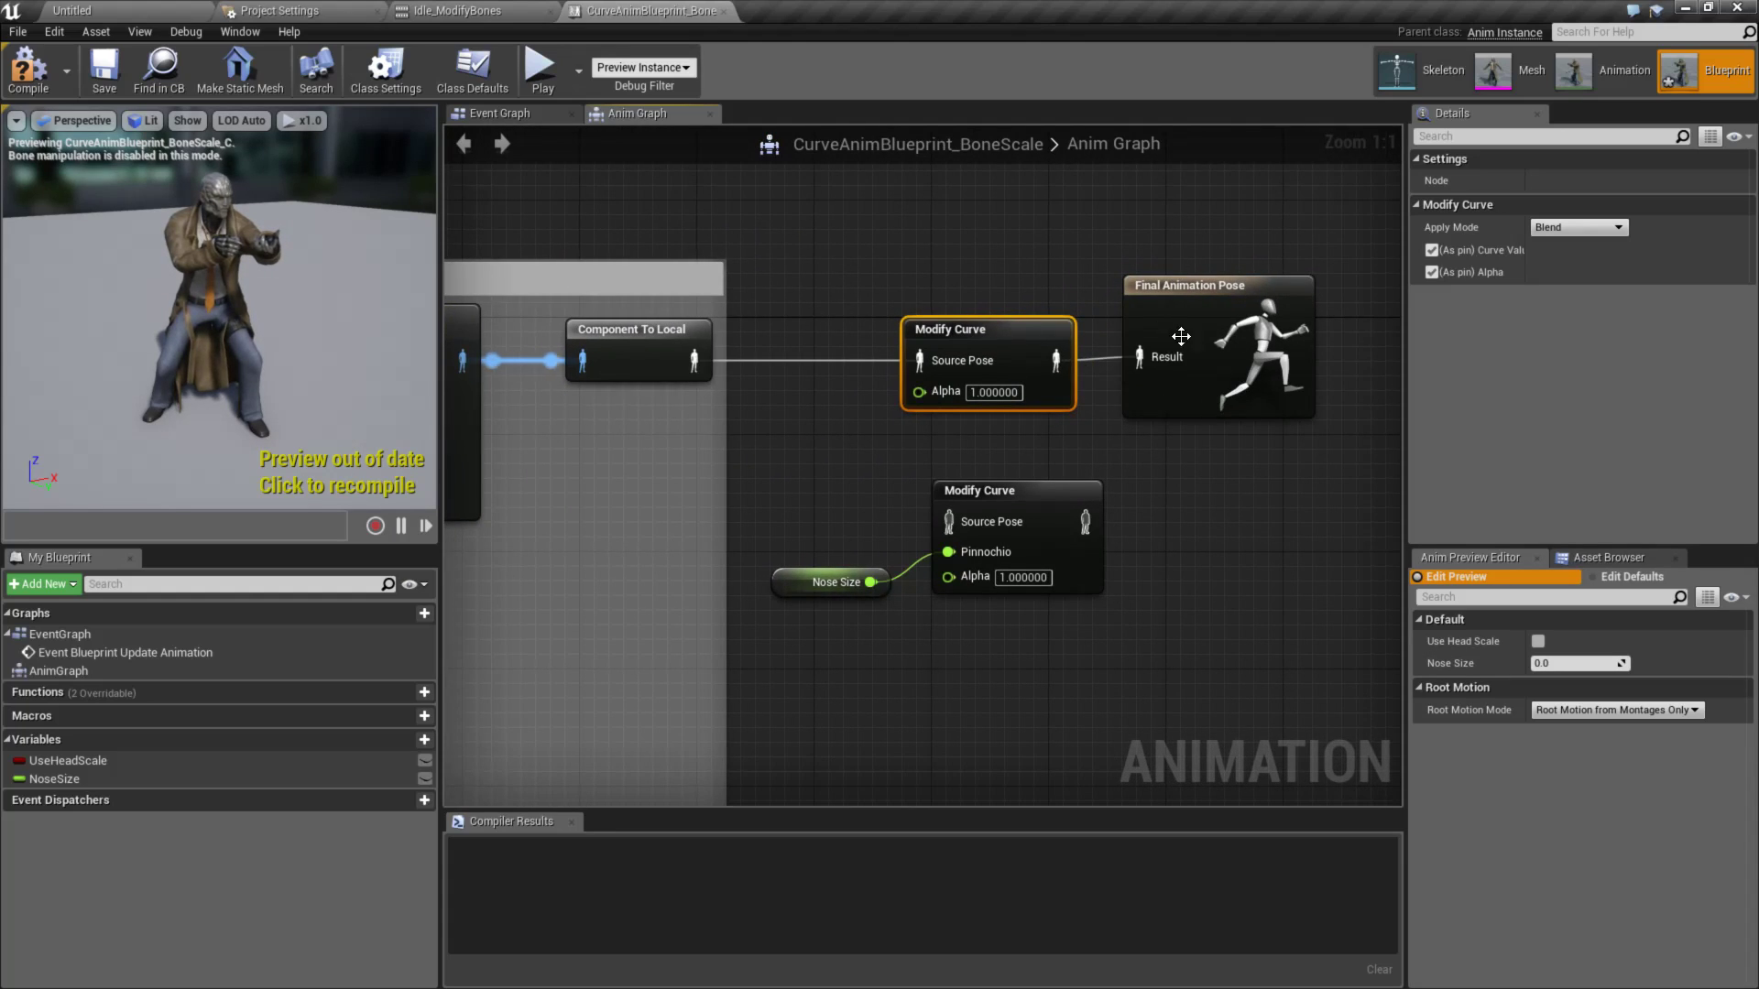
pyautogui.click(28, 66)
# - Delete the disconnected Modify Curve and Nose Size nodes, and widen the property names to read the remaining Modify Curve node's settings
pyautogui.moveTo(850, 486); pyautogui.dragTo(1051, 623)
pyautogui.press('Delete')
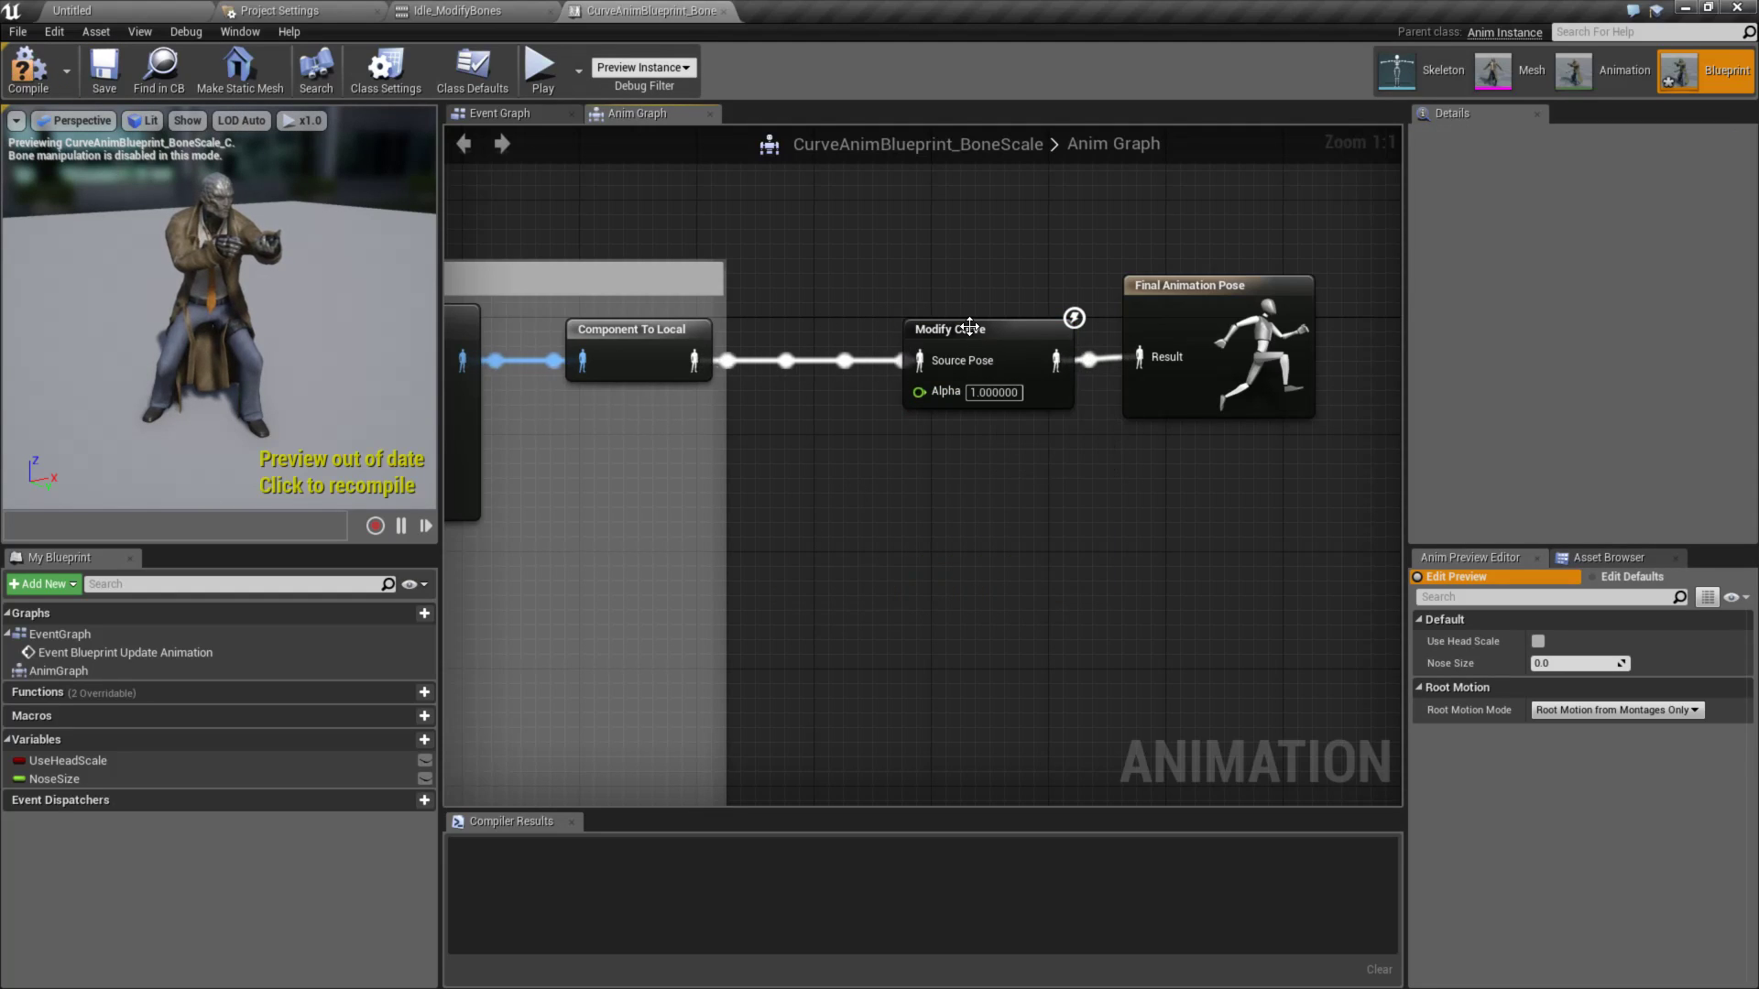
pyautogui.click(971, 331)
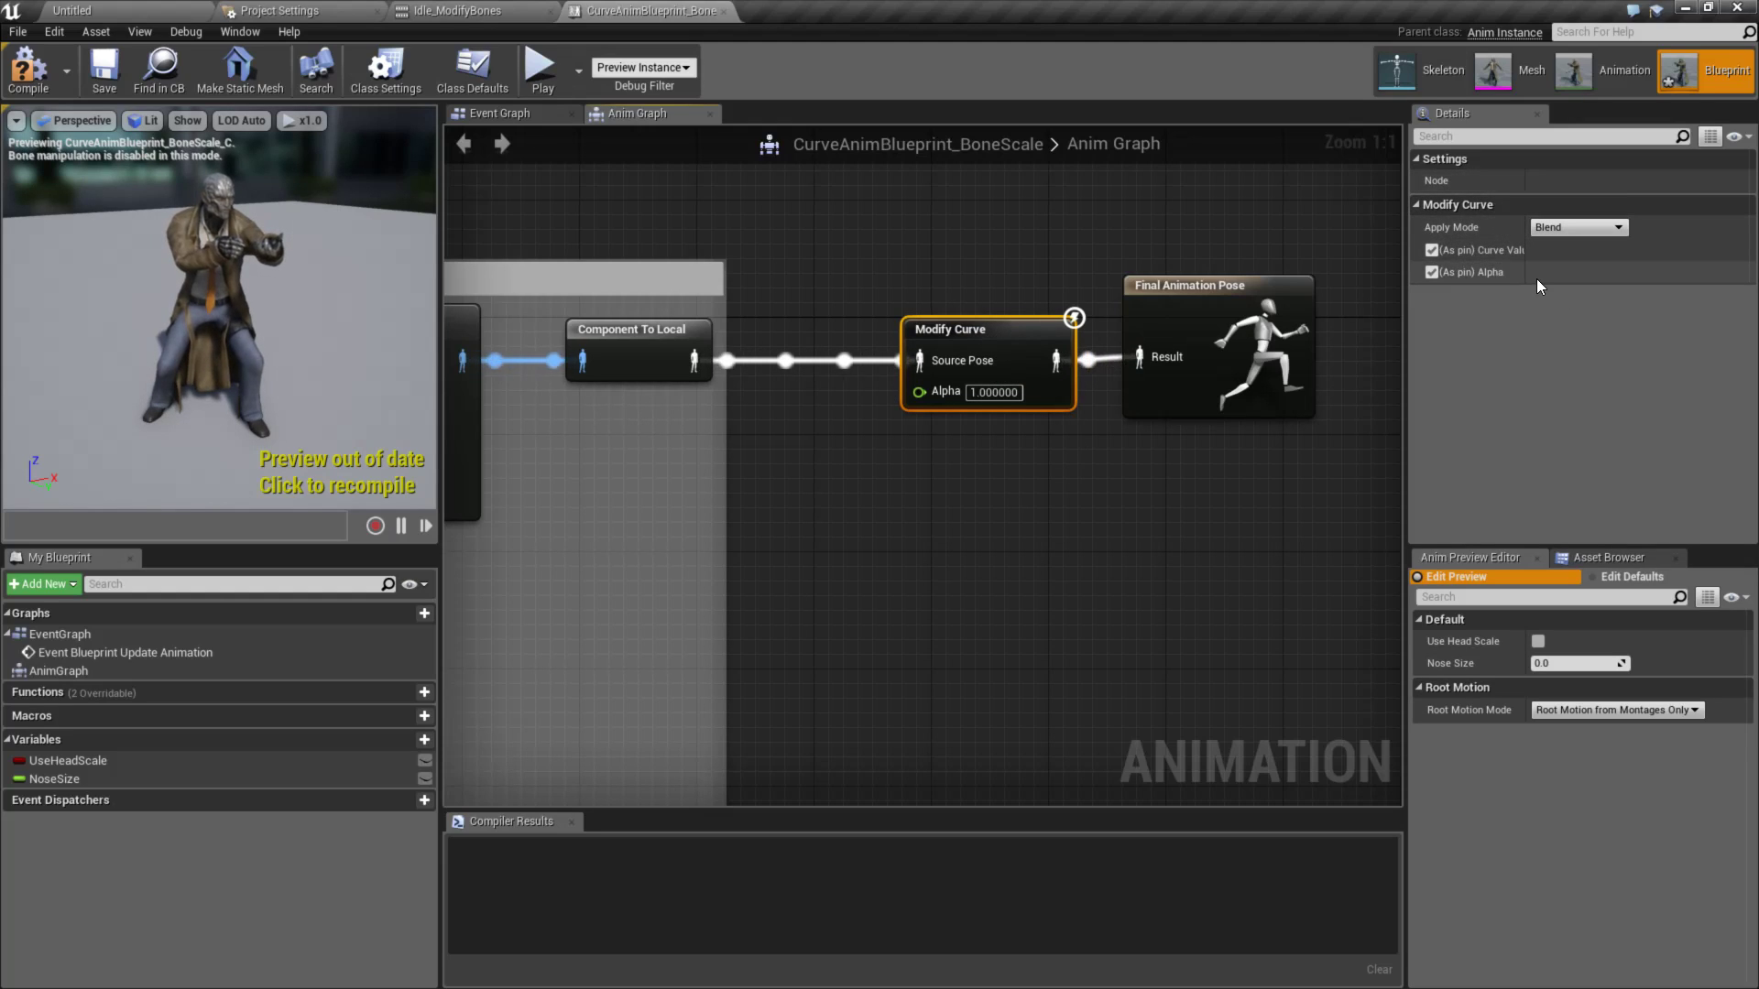
pyautogui.moveTo(1526, 246); pyautogui.dragTo(1548, 242)
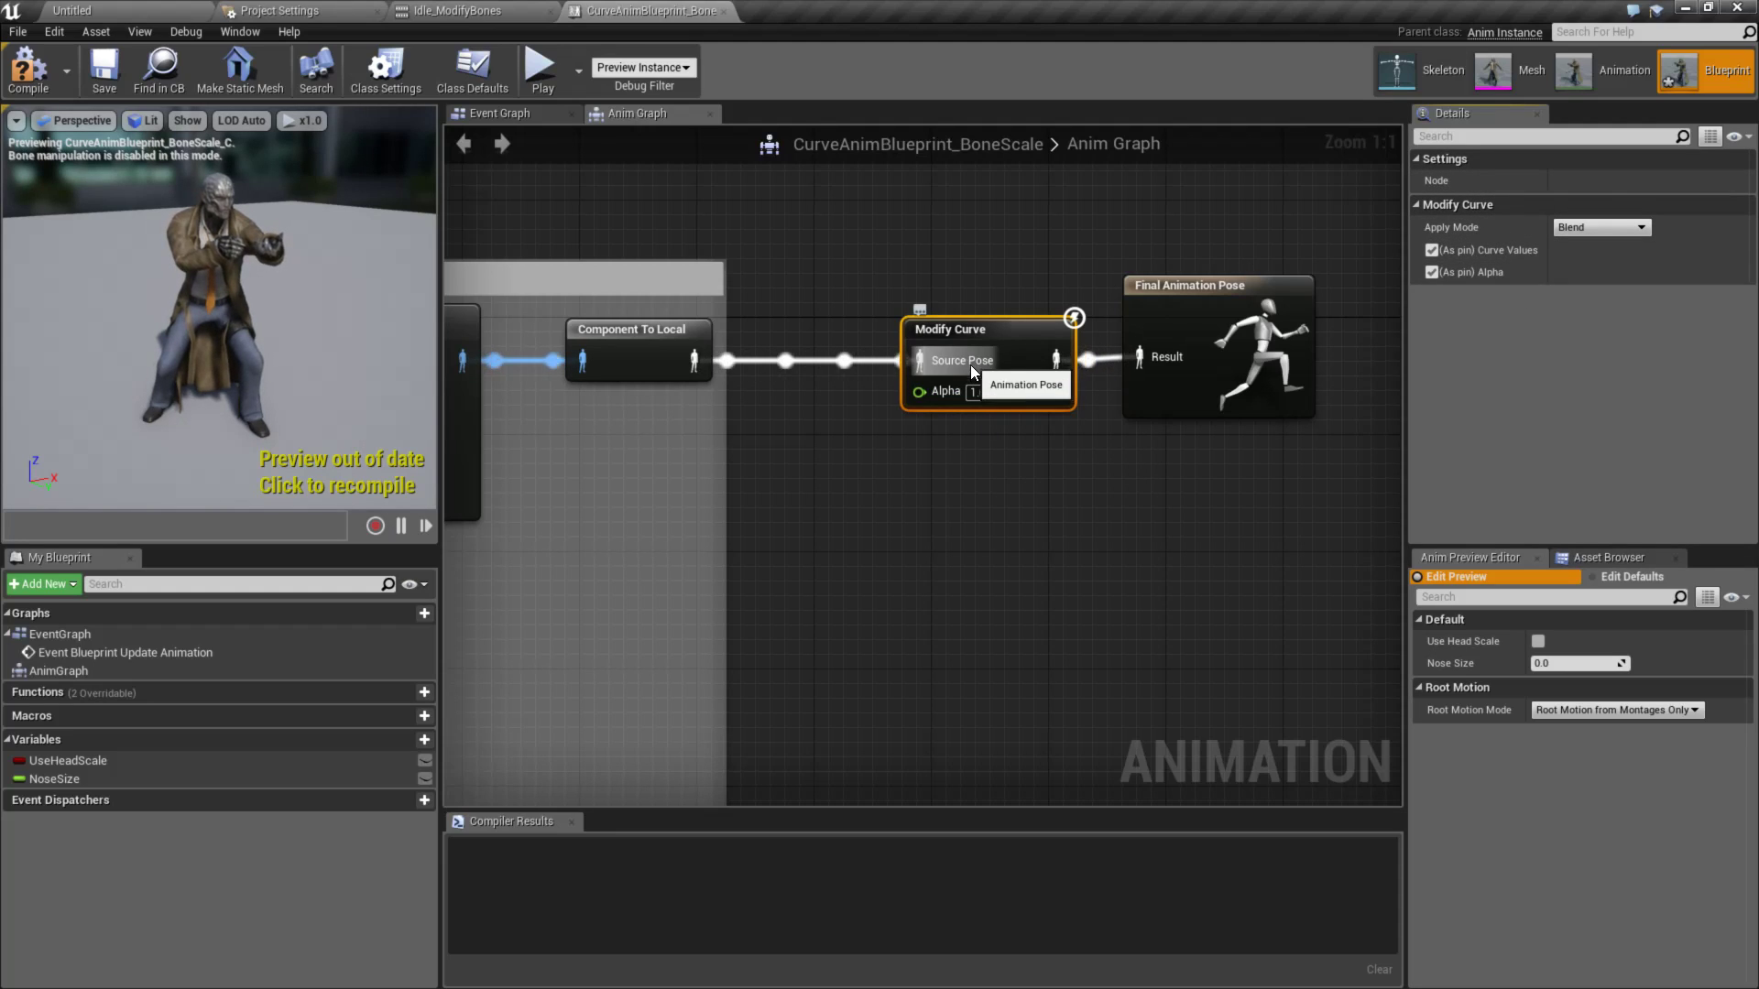
# - Add a Pinnochio curve pin to the Modify Curve node, shift the node slightly towards Component To Local, and compile
pyautogui.rightClick(1015, 373)
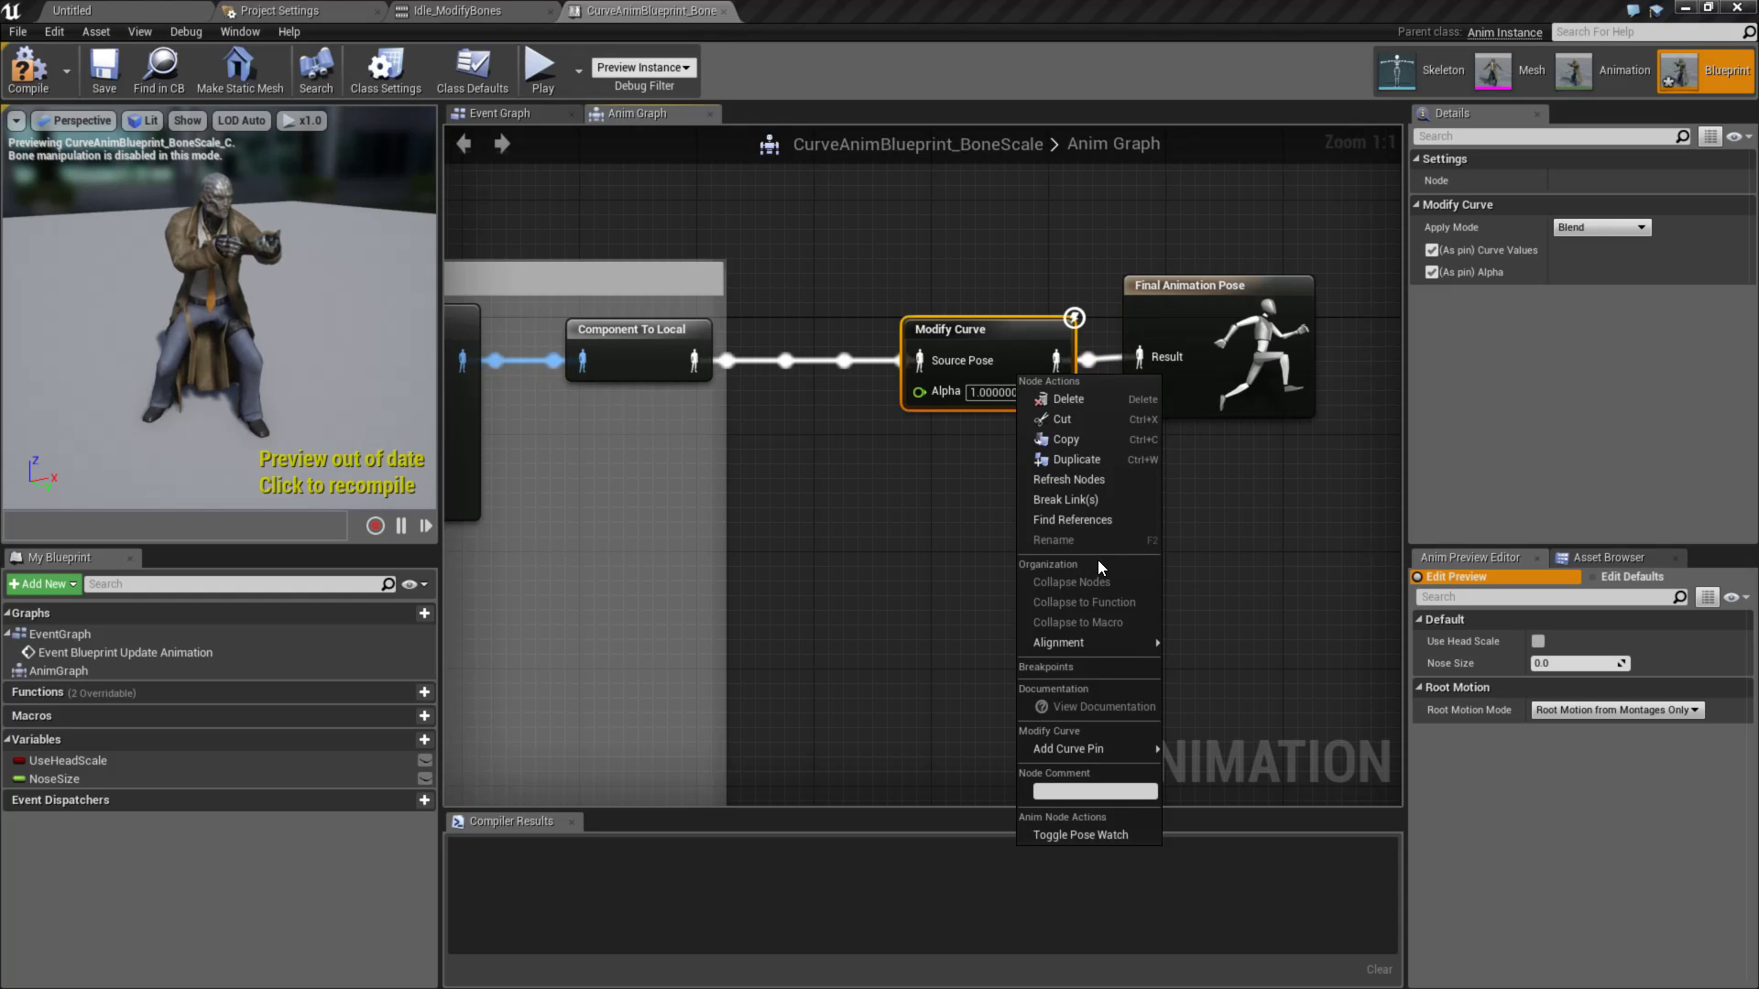
pyautogui.moveTo(1085, 749)
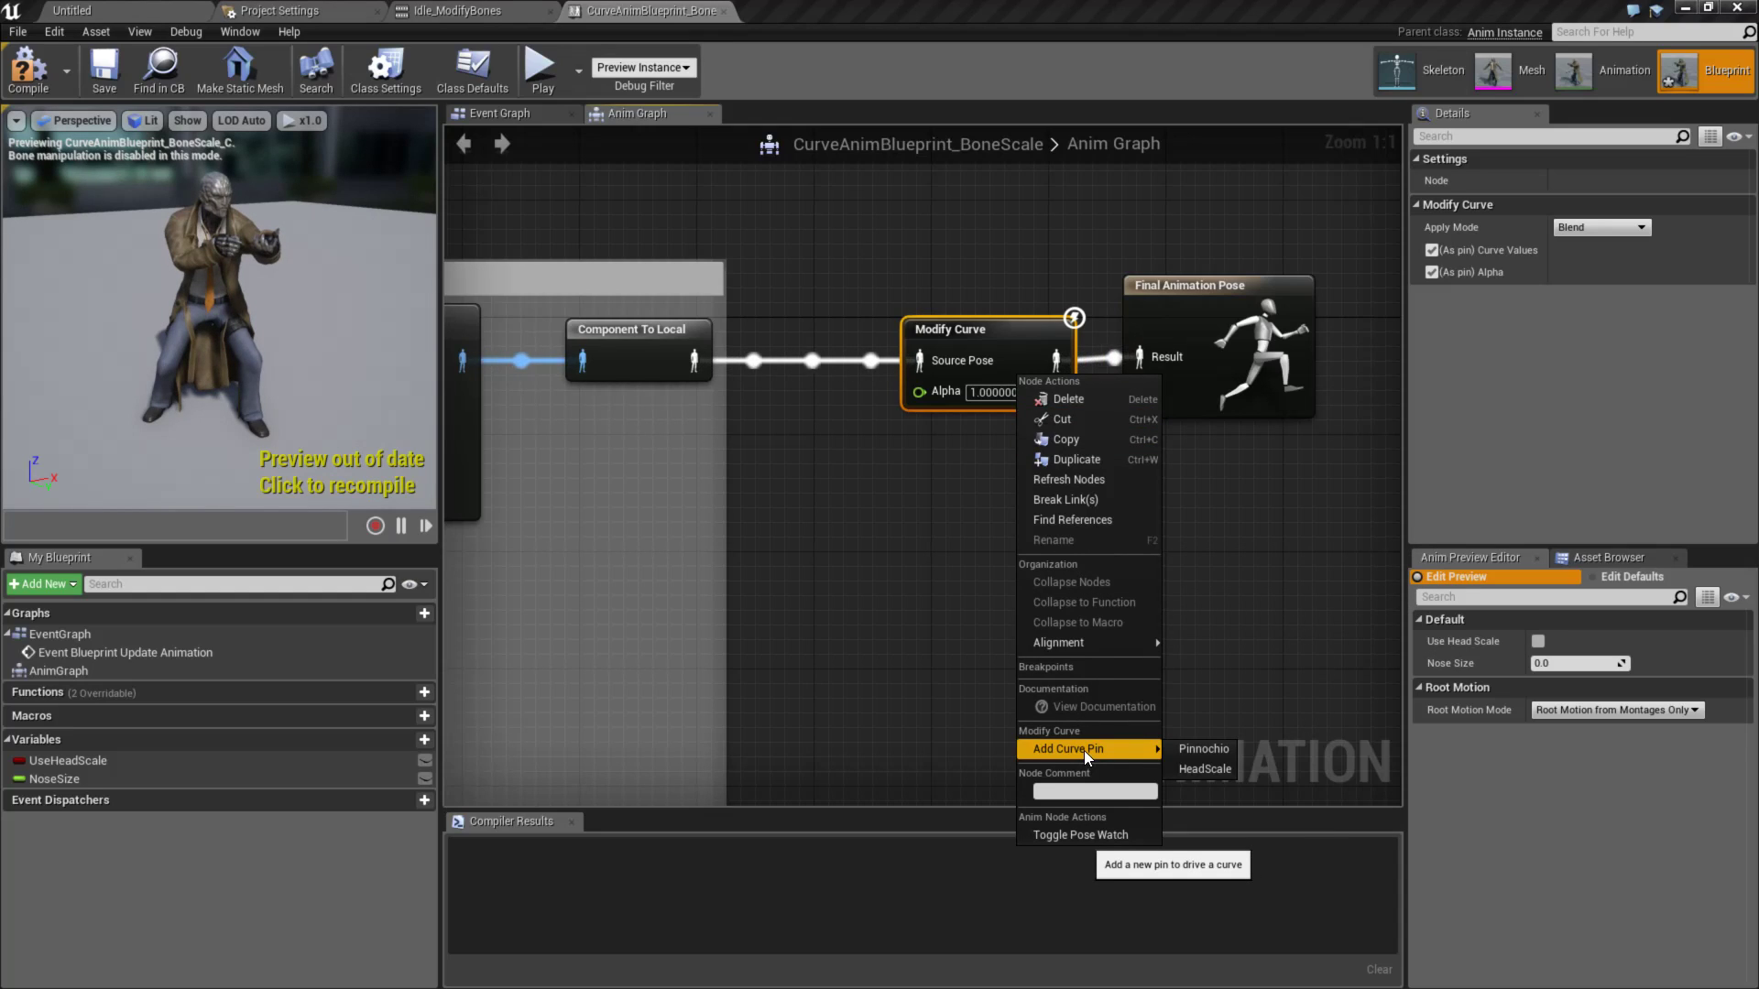
pyautogui.click(1203, 749)
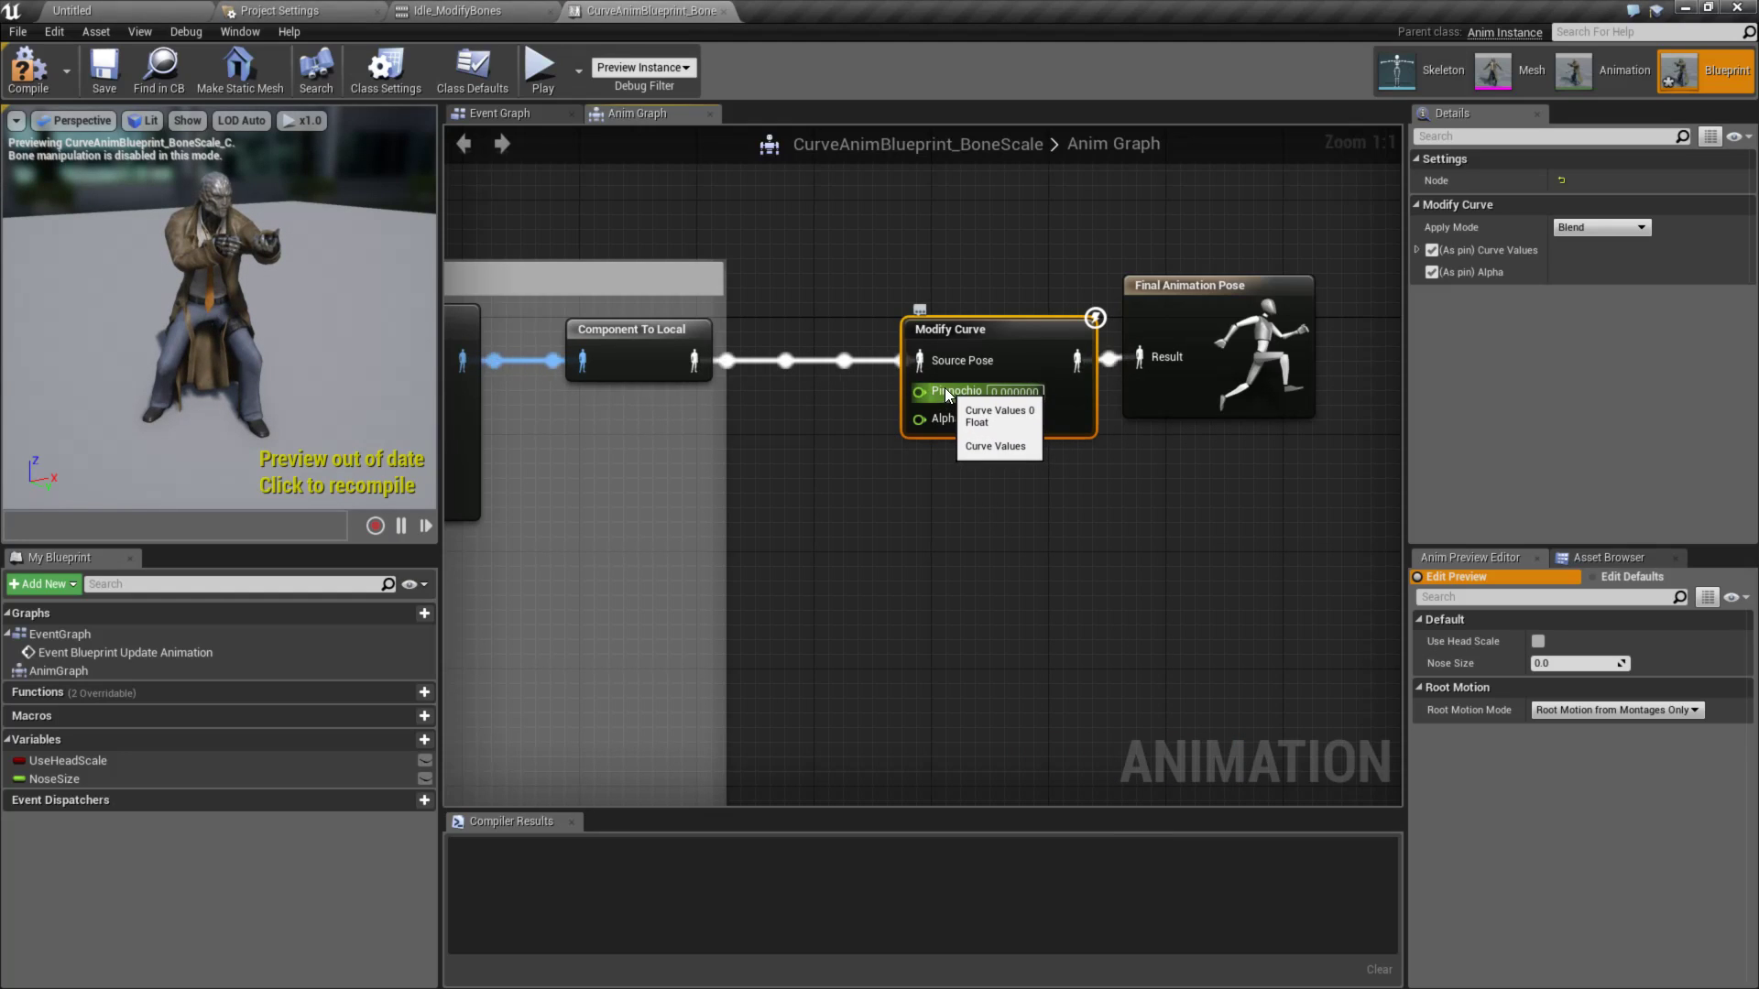
pyautogui.moveTo(974, 332); pyautogui.dragTo(945, 331)
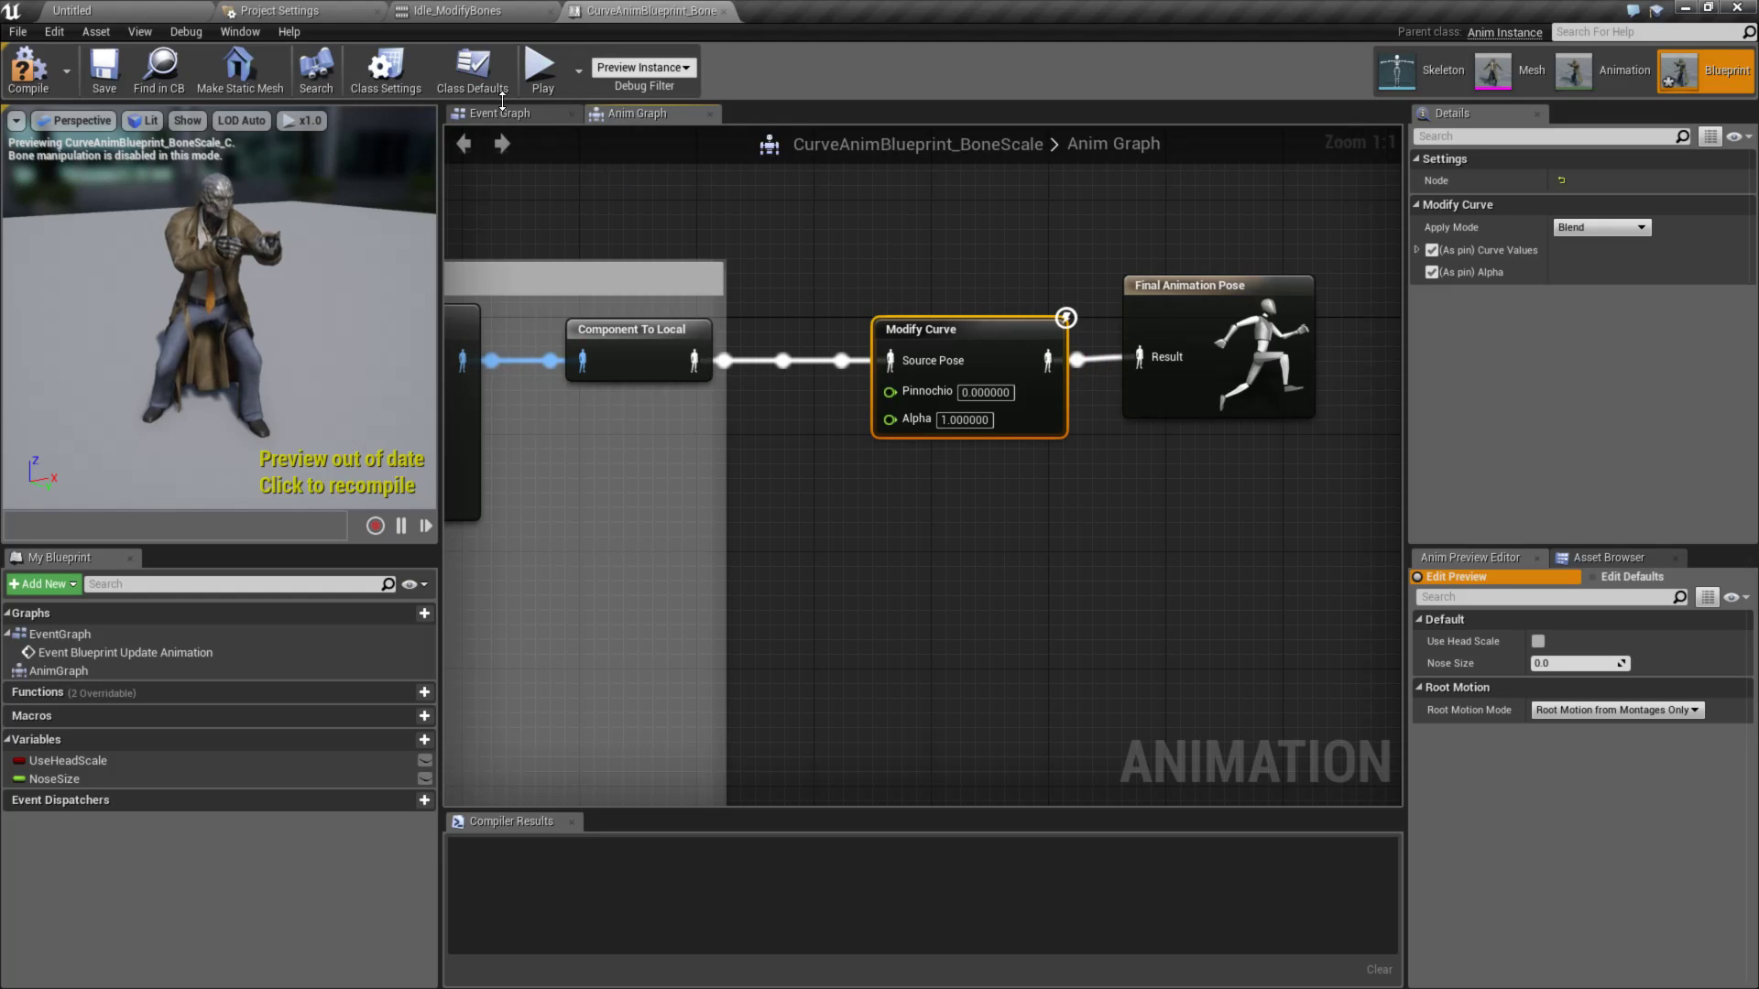
pyautogui.click(29, 68)
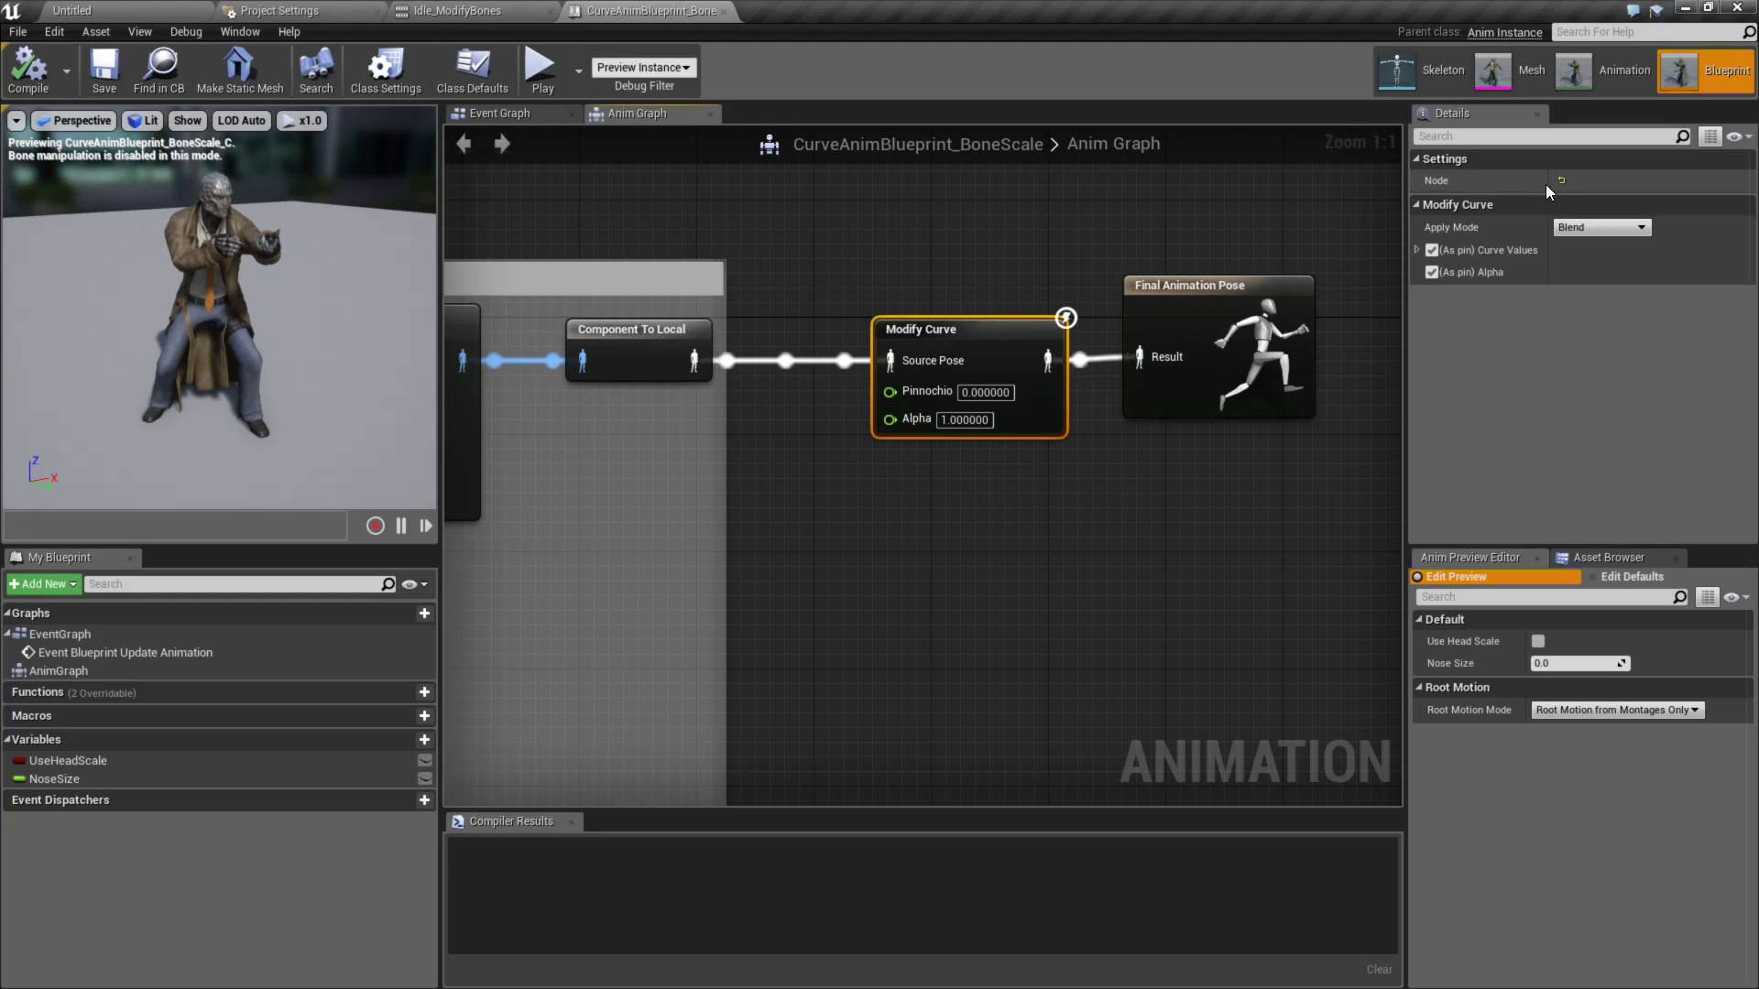
# - Feed the NoseSize variable into the Modify Curve node's Pinnochio pin, place its getter beside the node, and compile
pyautogui.click(1066, 511)
pyautogui.moveTo(910, 426); pyautogui.dragTo(1003, 440, button='right')
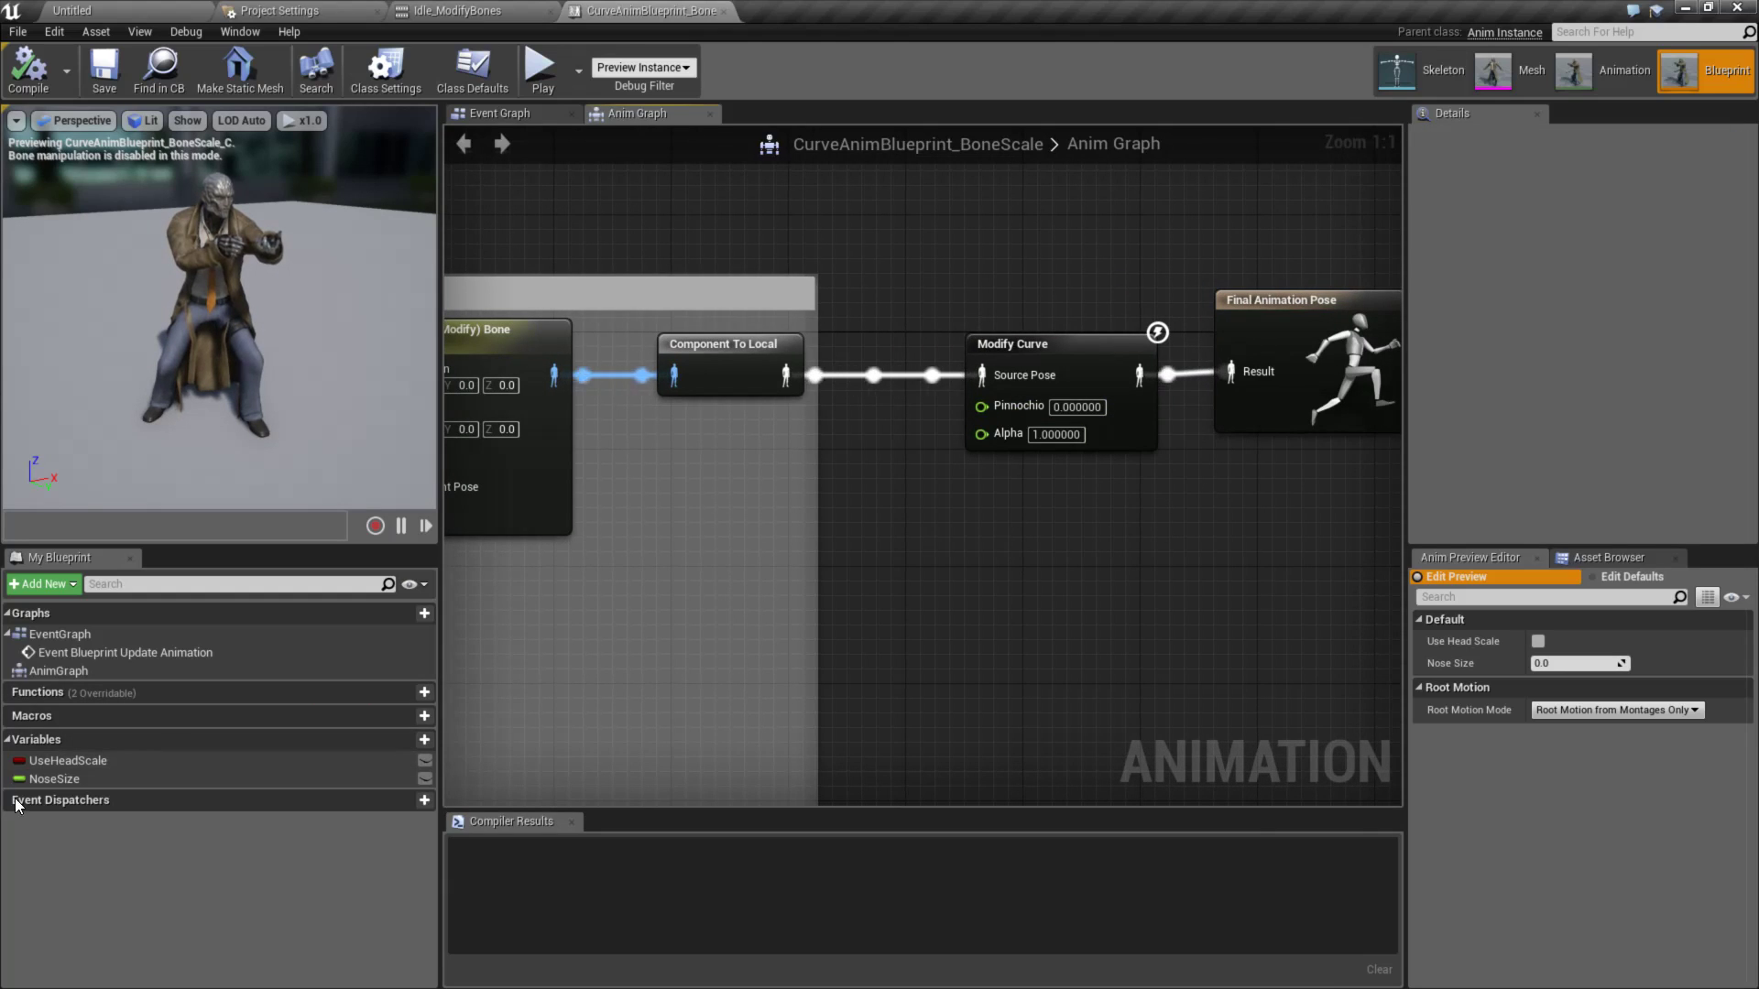
pyautogui.moveTo(55, 779); pyautogui.dragTo(981, 405)
pyautogui.click(890, 492)
pyautogui.moveTo(902, 479); pyautogui.dragTo(873, 435)
pyautogui.click(29, 69)
# - Frame the character's head in the preview and raise the preview Nose Size to about 1.57
pyautogui.scroll(5, 266, 249)
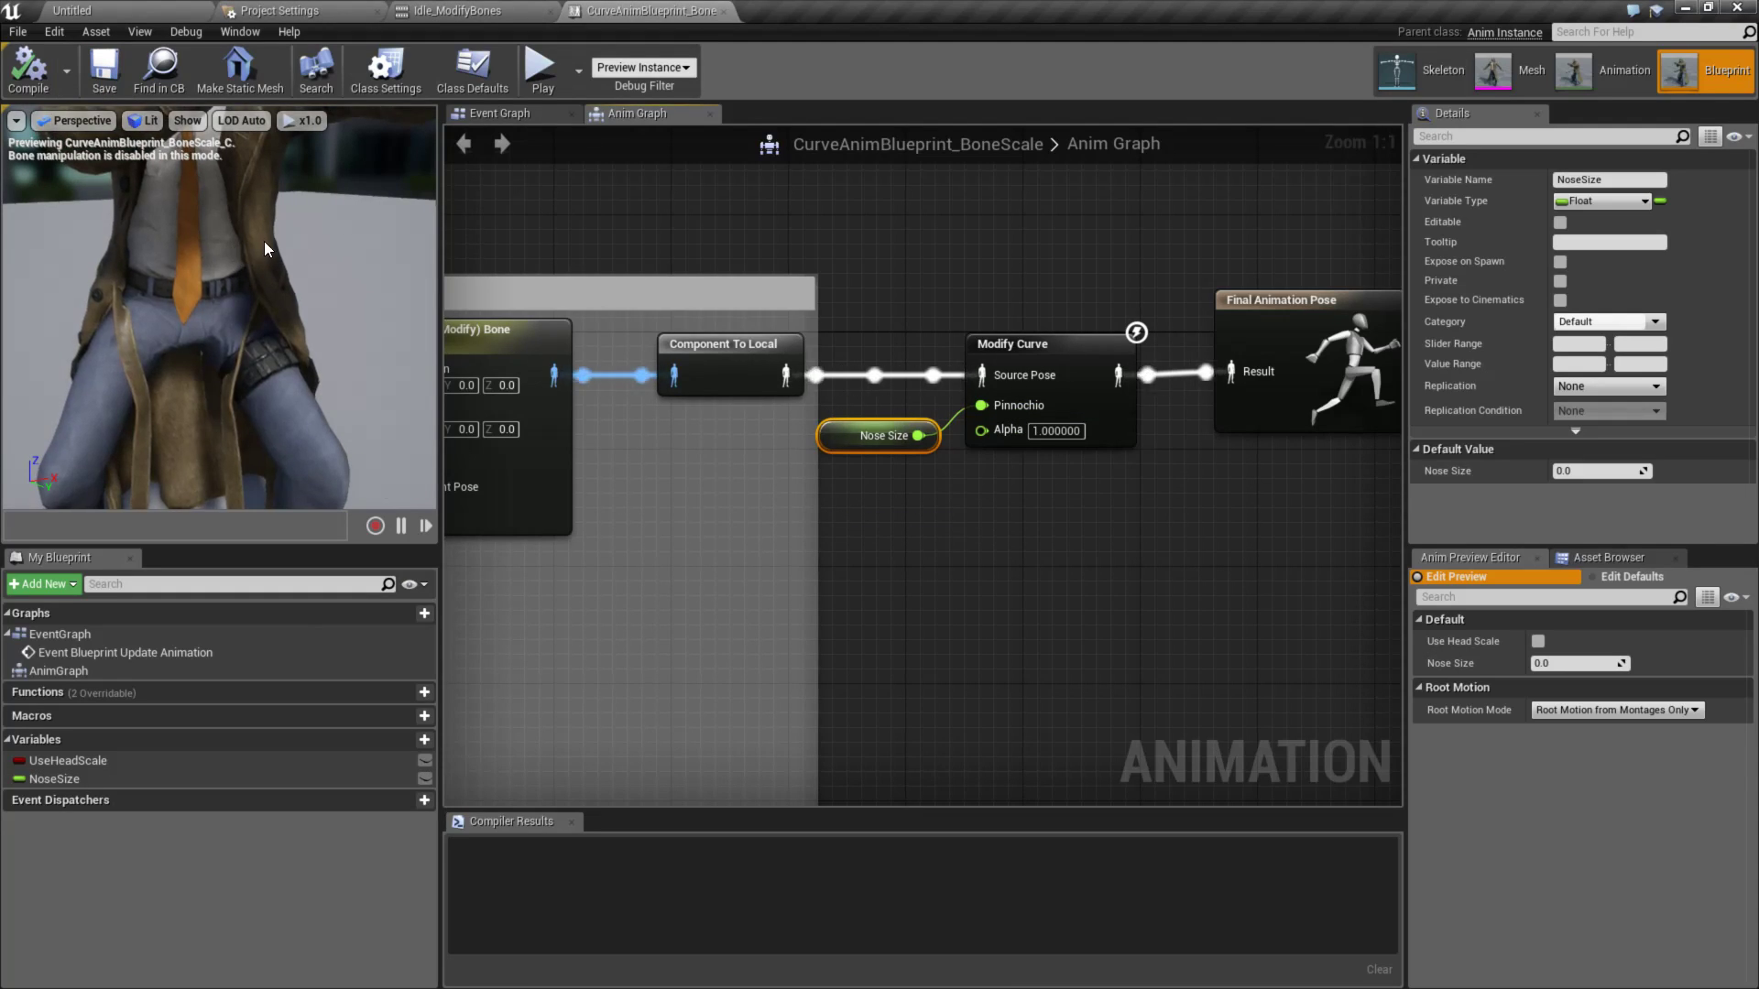
pyautogui.moveTo(266, 249)
pyautogui.mouseDown(button='right')
pyautogui.moveTo(284, 220)
pyautogui.moveTo(357, 192)
pyautogui.moveTo(247, 265)
pyautogui.moveTo(261, 229)
pyautogui.mouseUp(button='right')
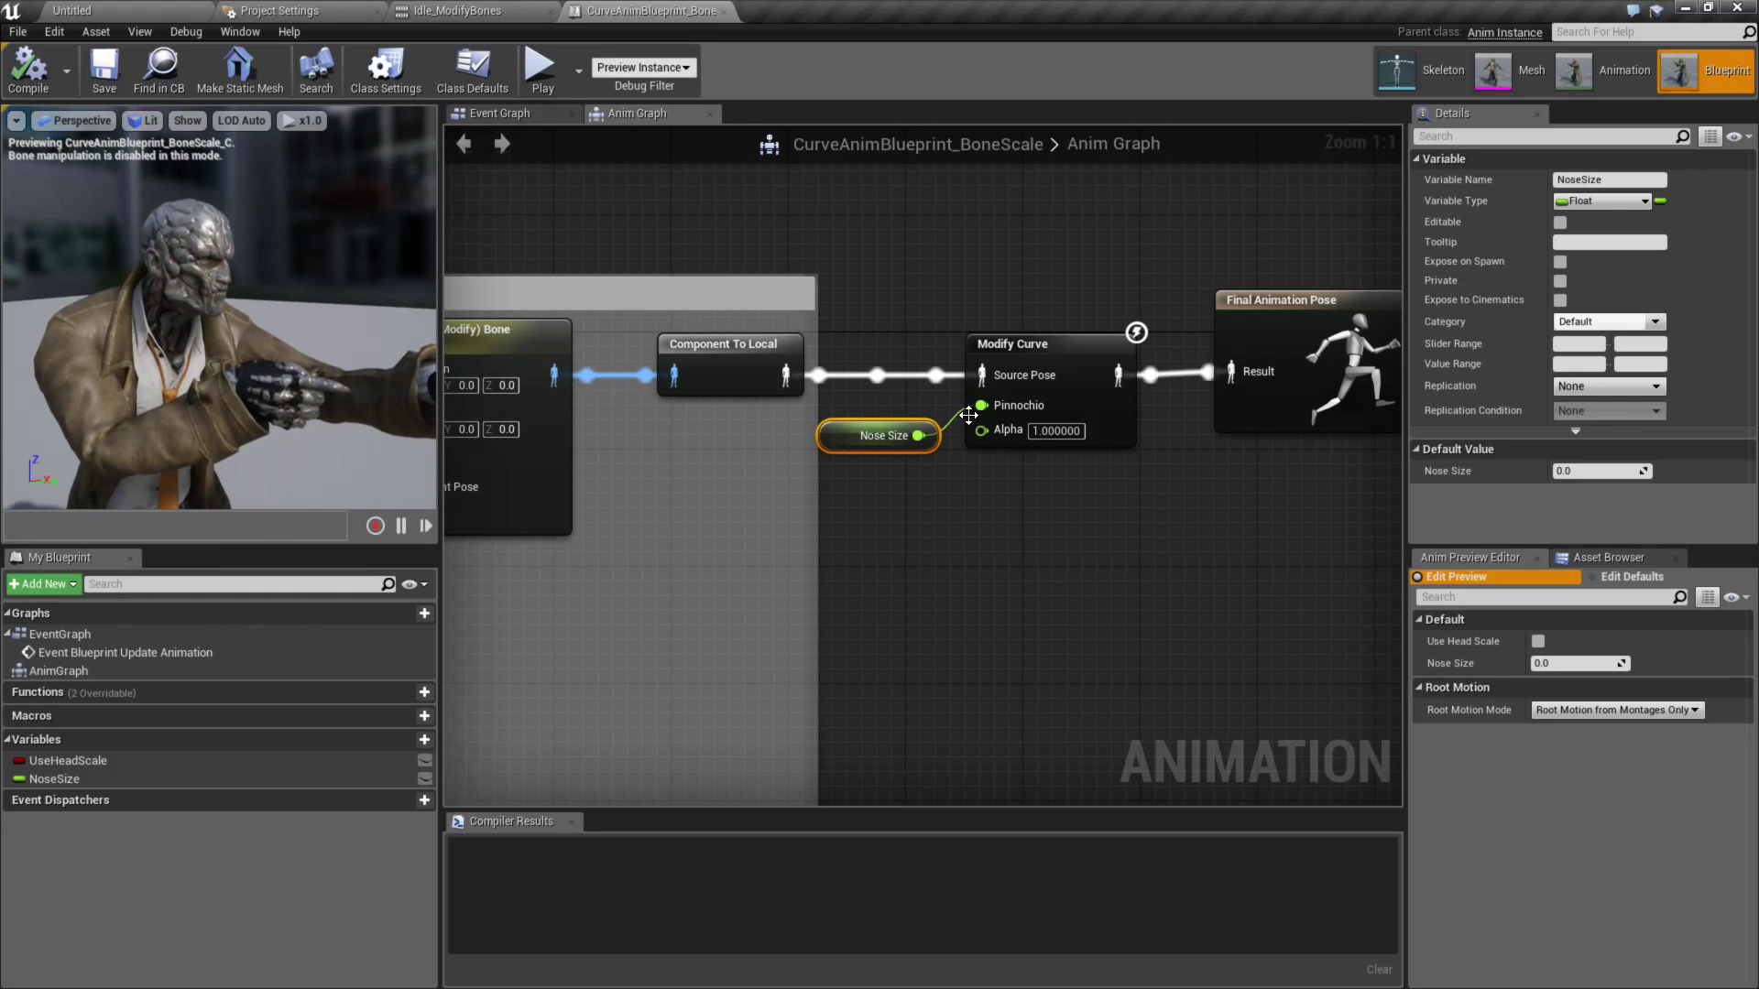
pyautogui.moveTo(1557, 663); pyautogui.dragTo(1667, 663)
pyautogui.moveTo(899, 317); pyautogui.dragTo(928, 337, button='right')
pyautogui.moveTo(927, 333); pyautogui.dragTo(1091, 502)
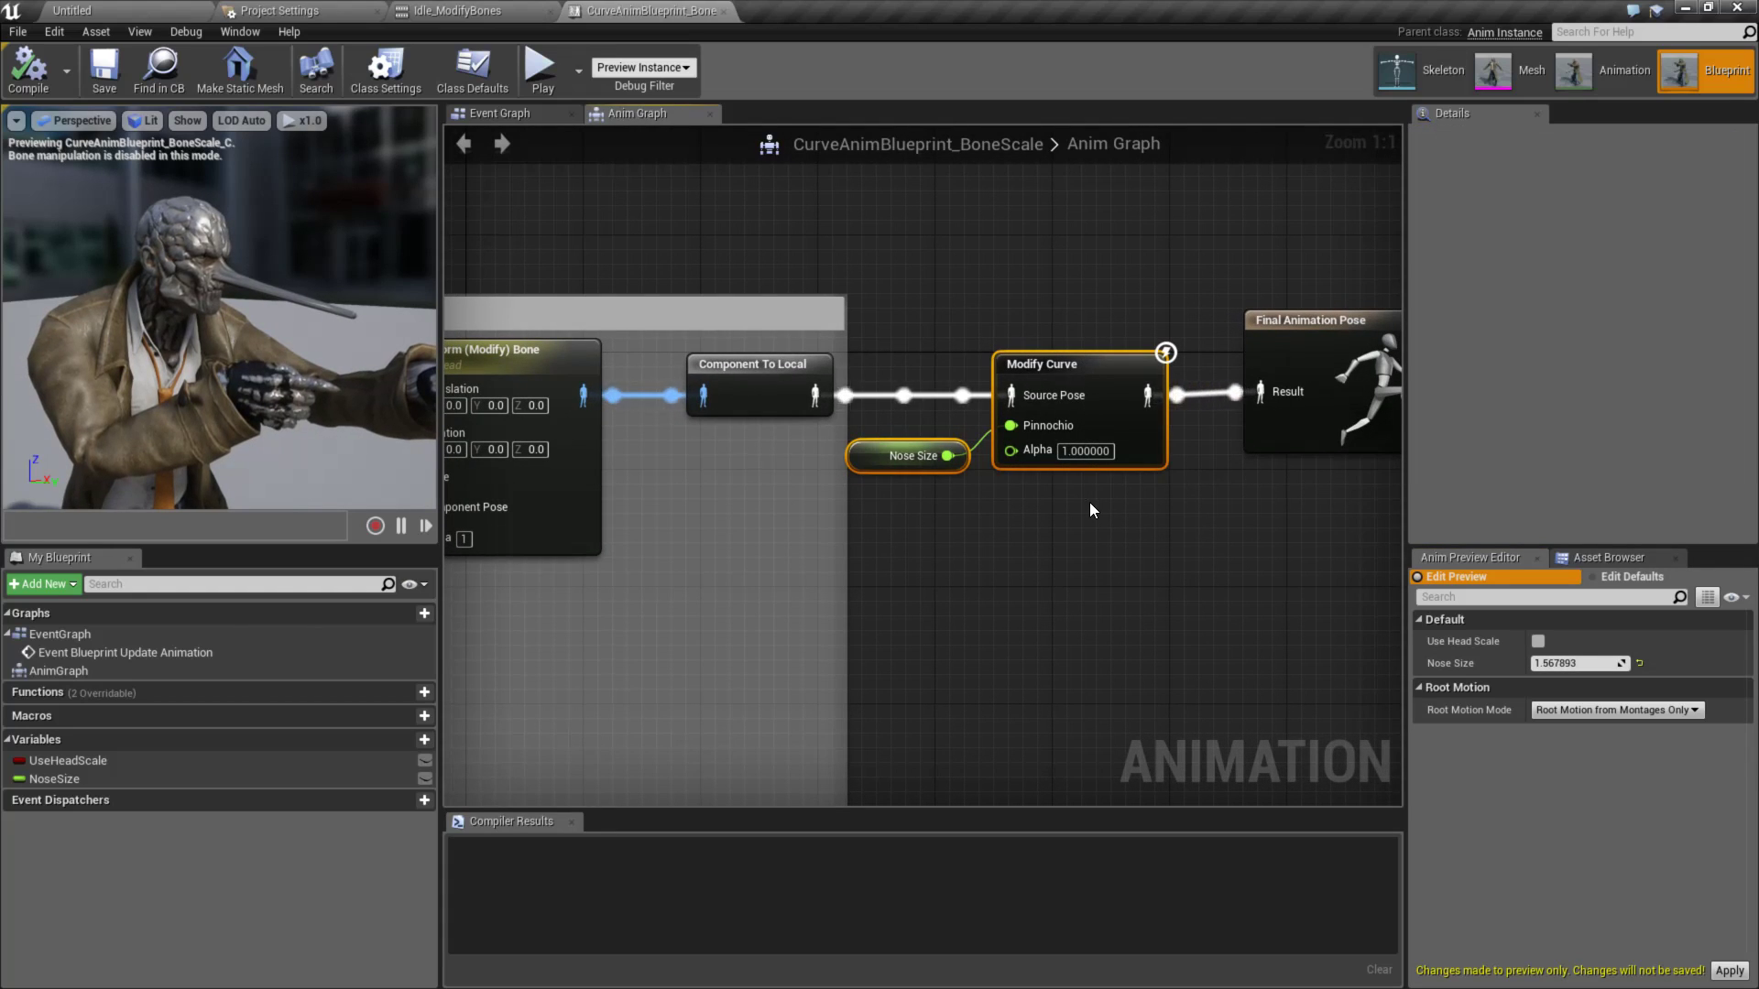
pyautogui.moveTo(1147, 524); pyautogui.dragTo(1156, 551, button='right')
pyautogui.moveTo(1075, 547); pyautogui.dragTo(1081, 502)
pyautogui.moveTo(894, 314); pyautogui.dragTo(864, 302, button='right')
pyautogui.moveTo(863, 303); pyautogui.dragTo(1103, 508)
pyautogui.moveTo(1102, 508); pyautogui.dragTo(1077, 519, button='right')
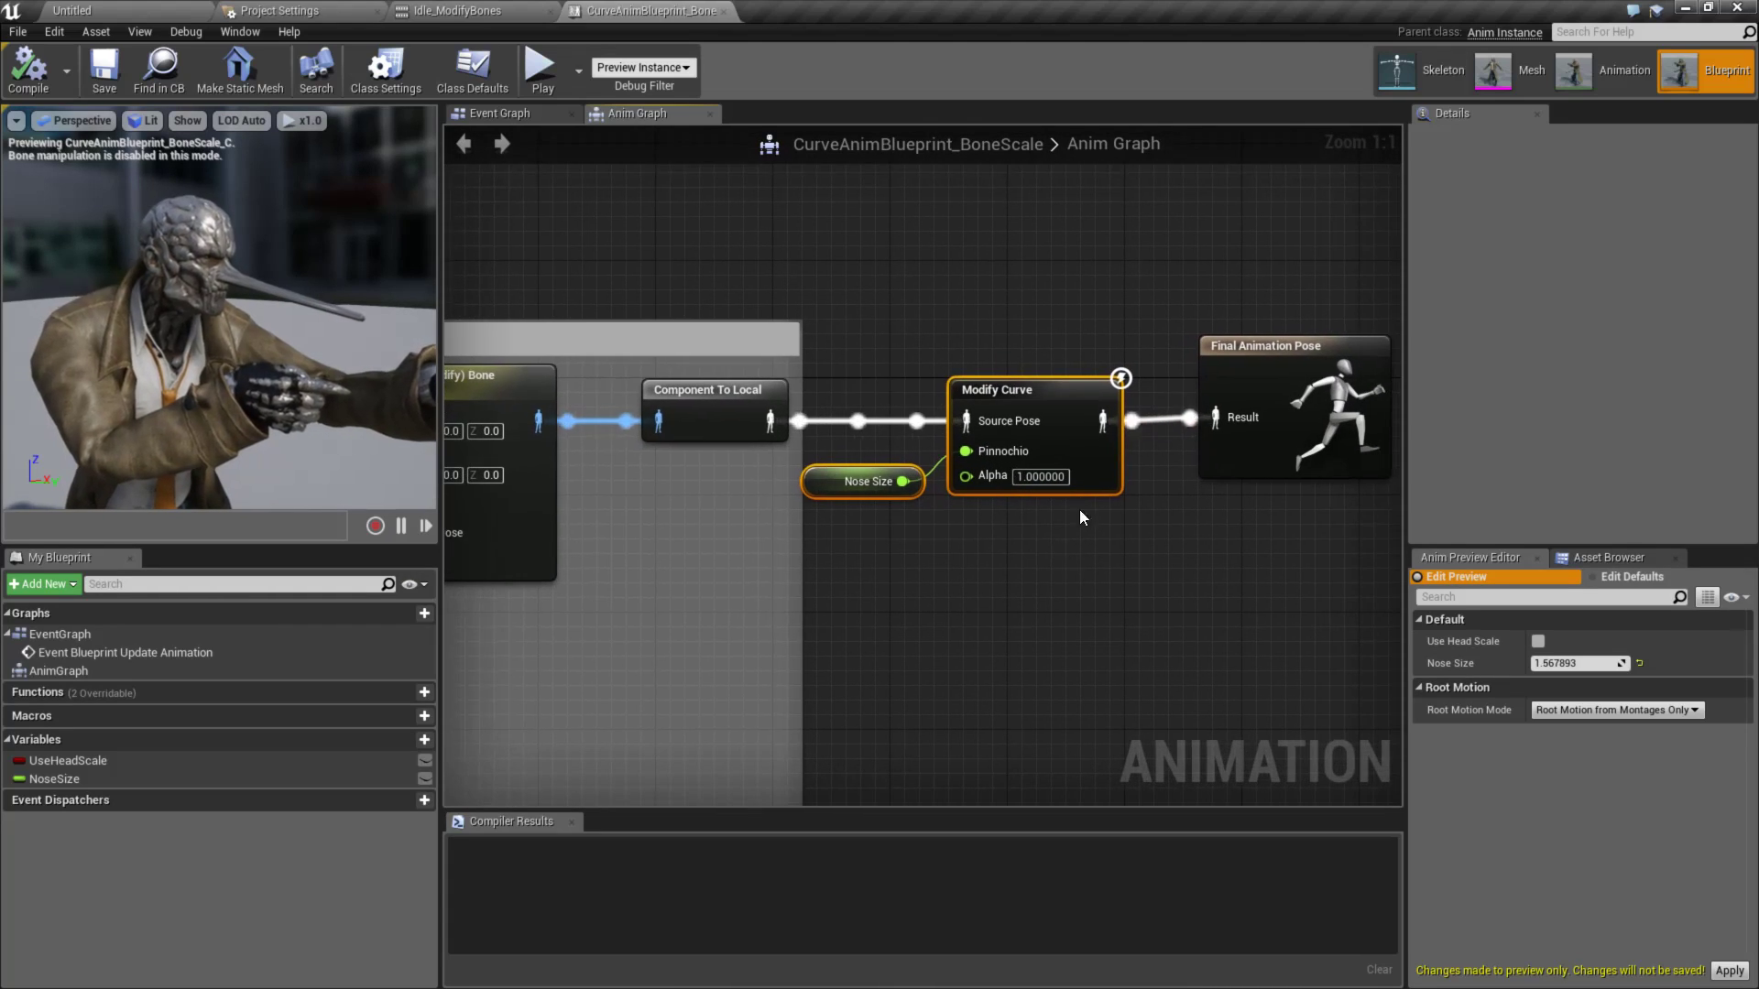
pyautogui.moveTo(888, 379); pyautogui.dragTo(1038, 429)
pyautogui.click(1036, 422)
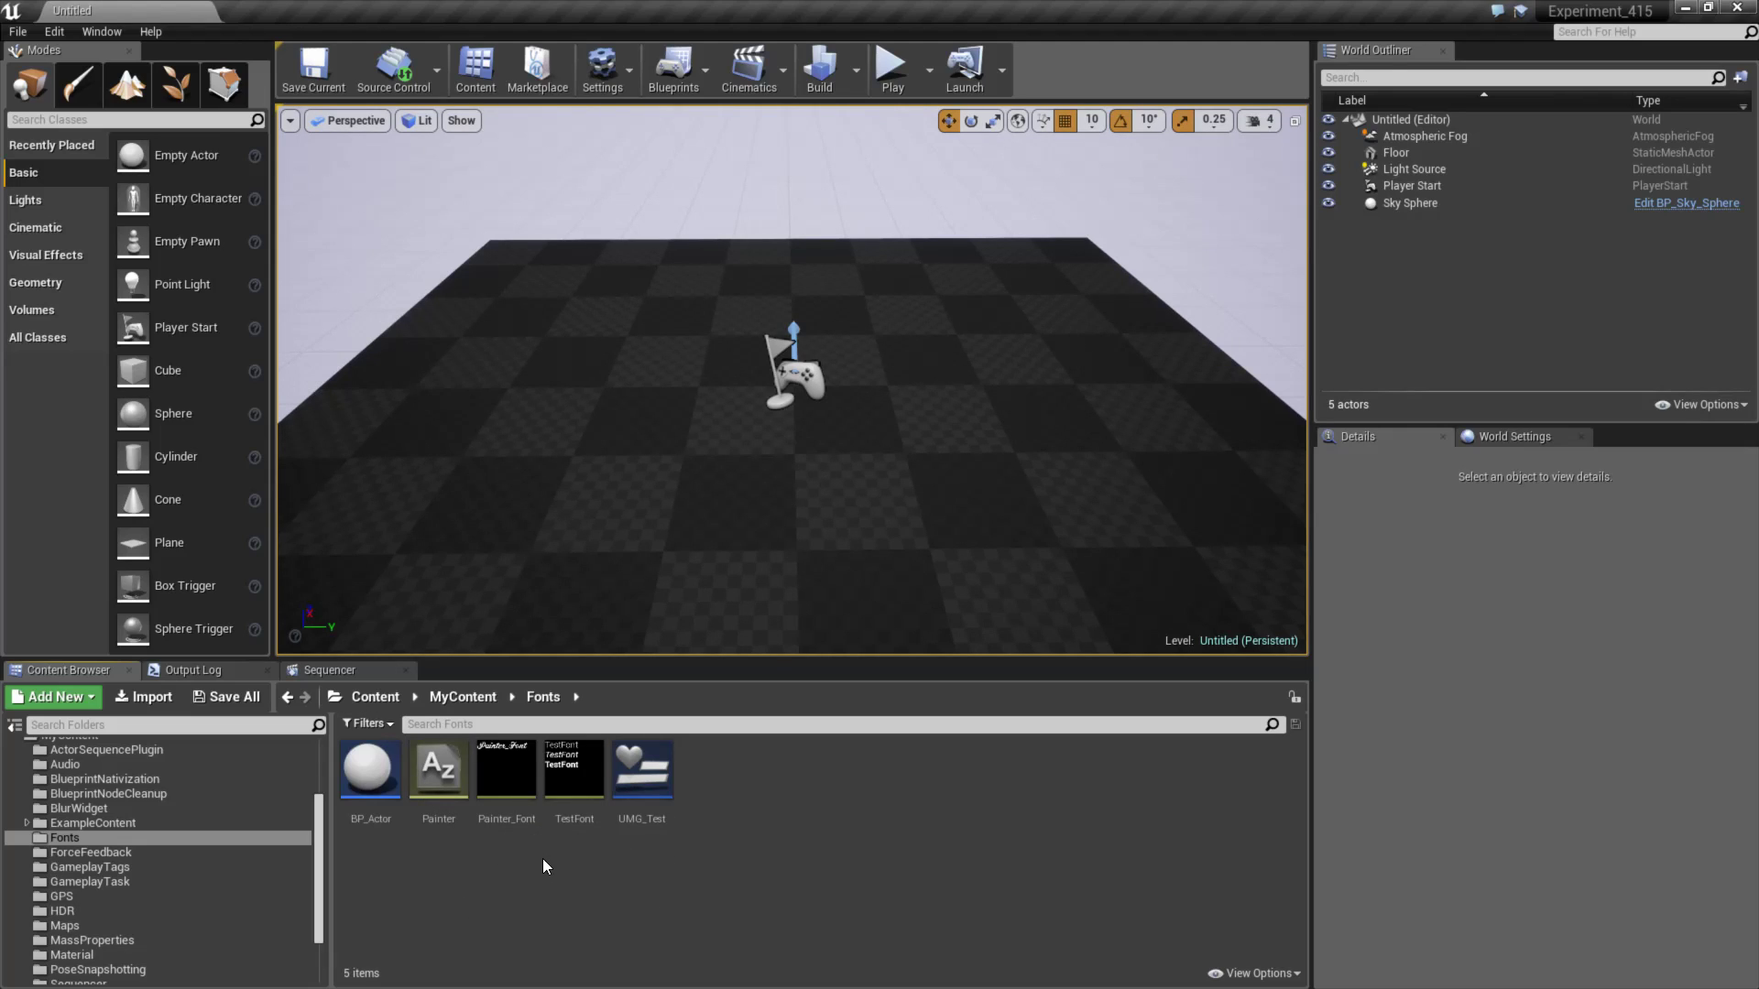
# - Examine the TestFont asset's default font family and runtime settings, close it, and look at the Painter and Painter_Font assets
pyautogui.doubleClick(565, 781)
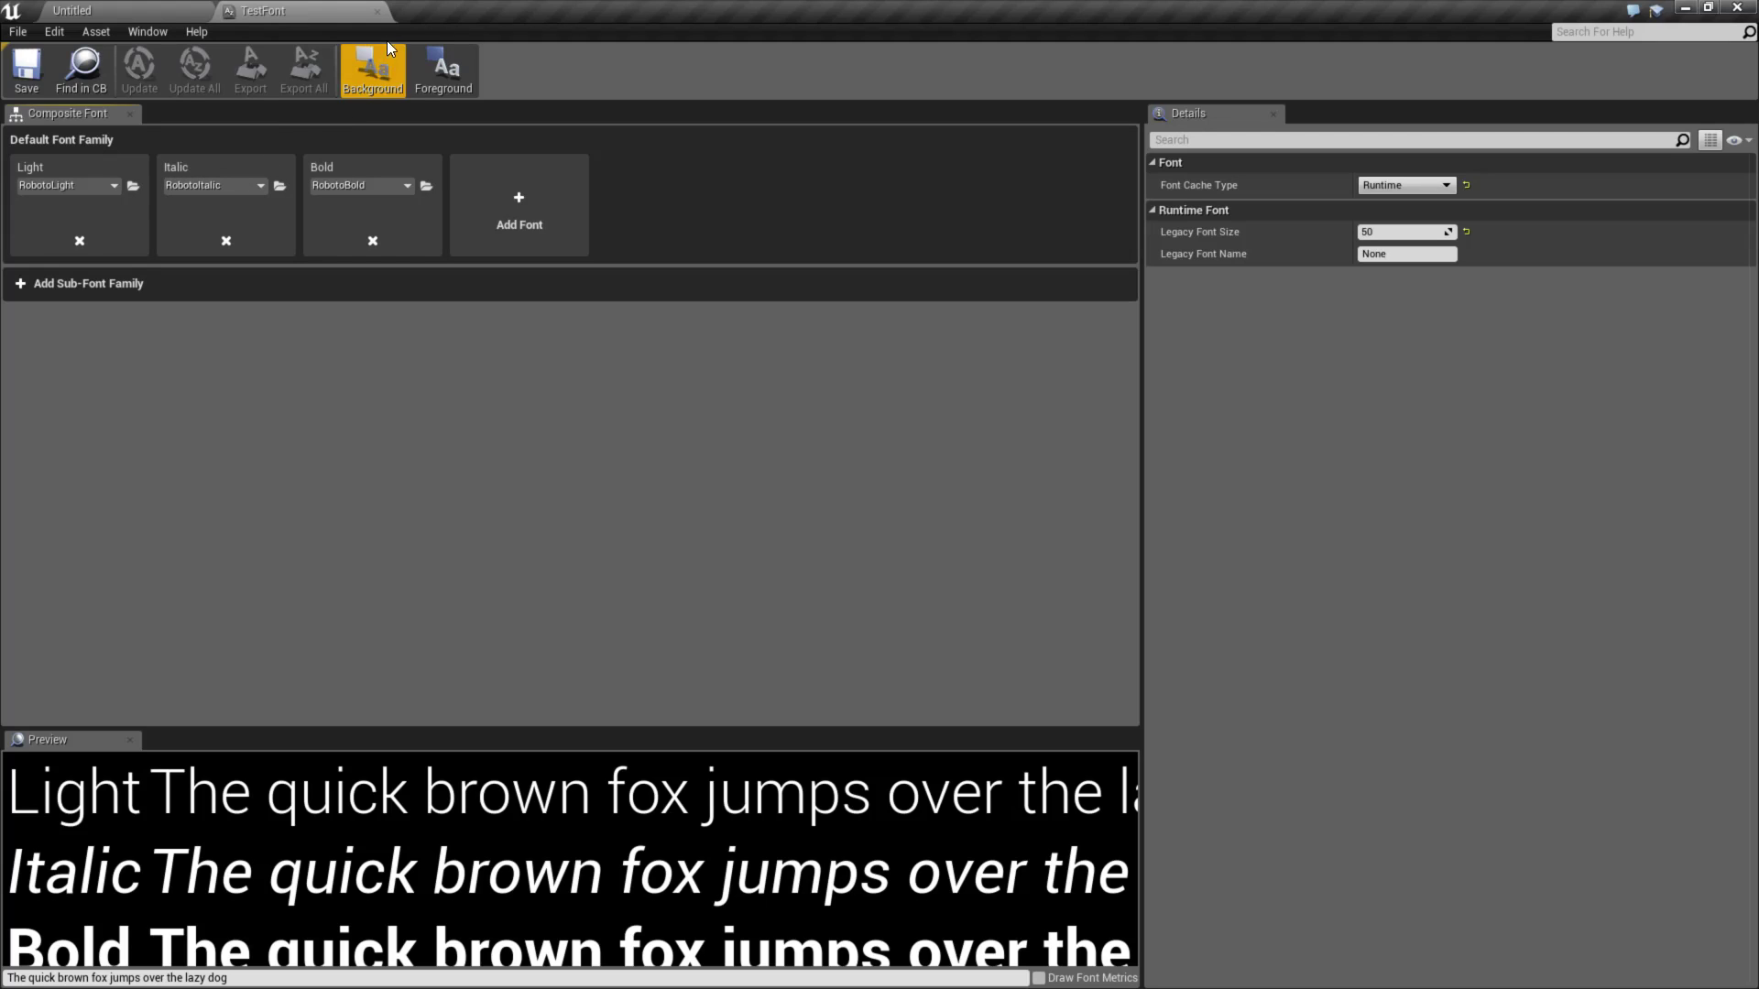
pyautogui.click(378, 12)
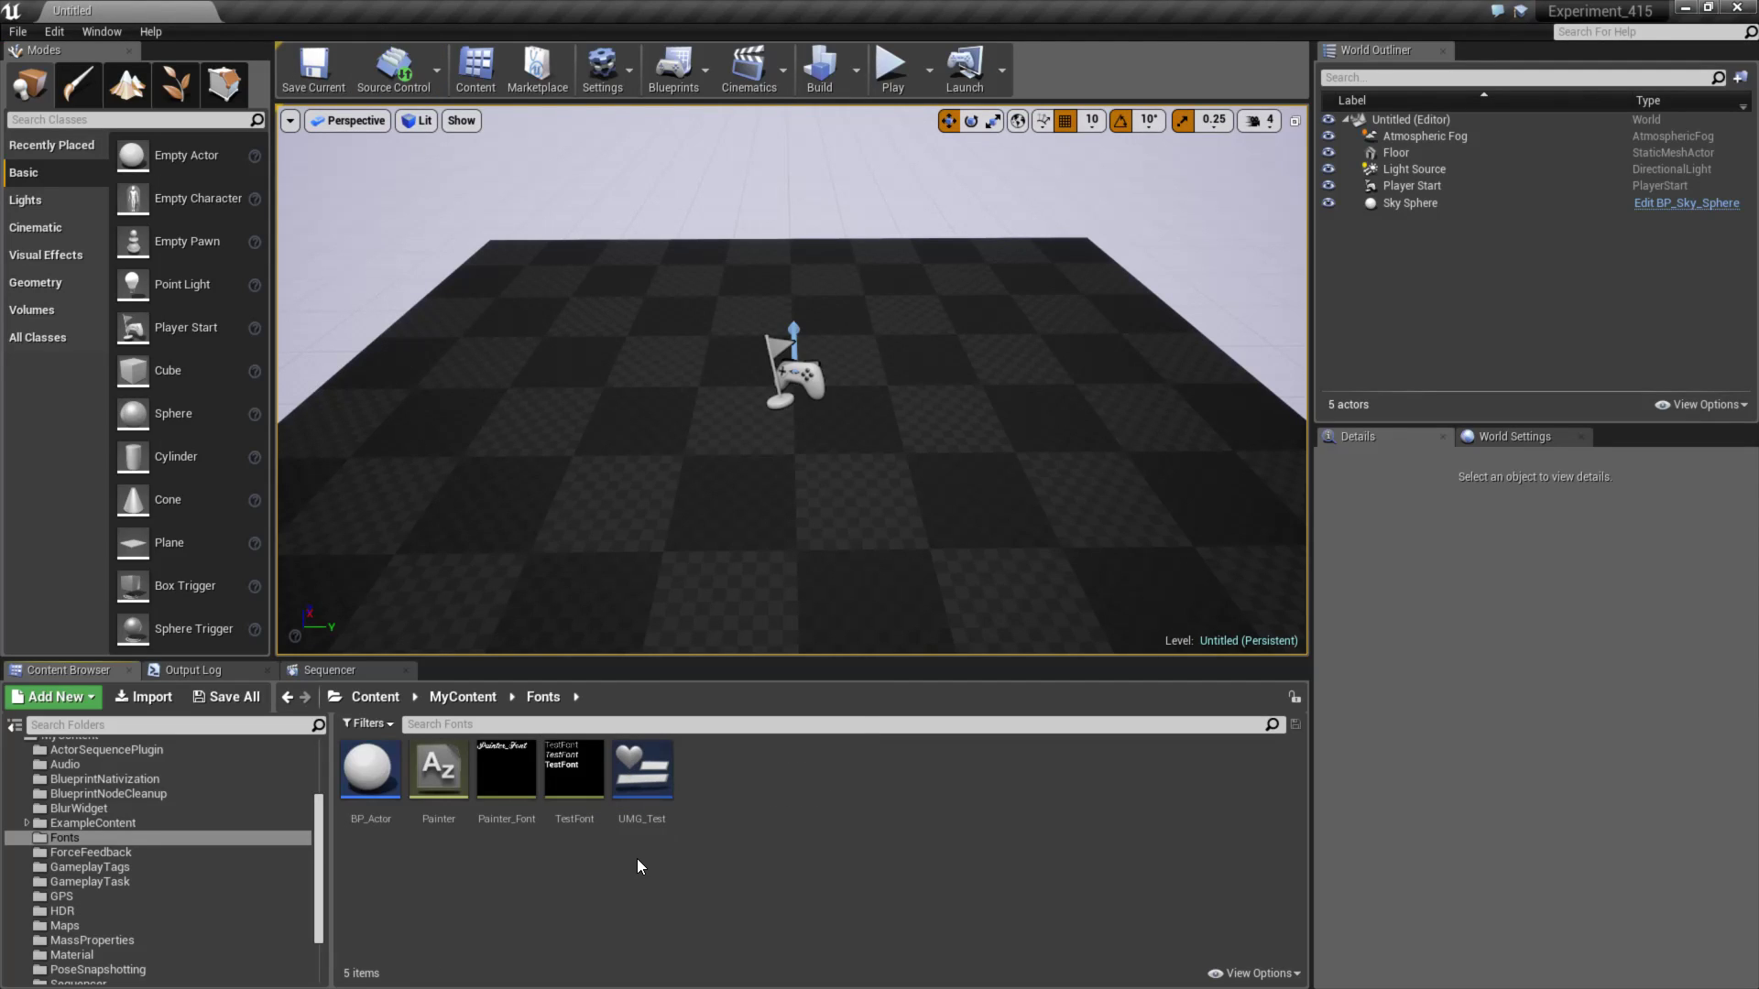
pyautogui.click(438, 771)
pyautogui.click(508, 771)
pyautogui.click(500, 865)
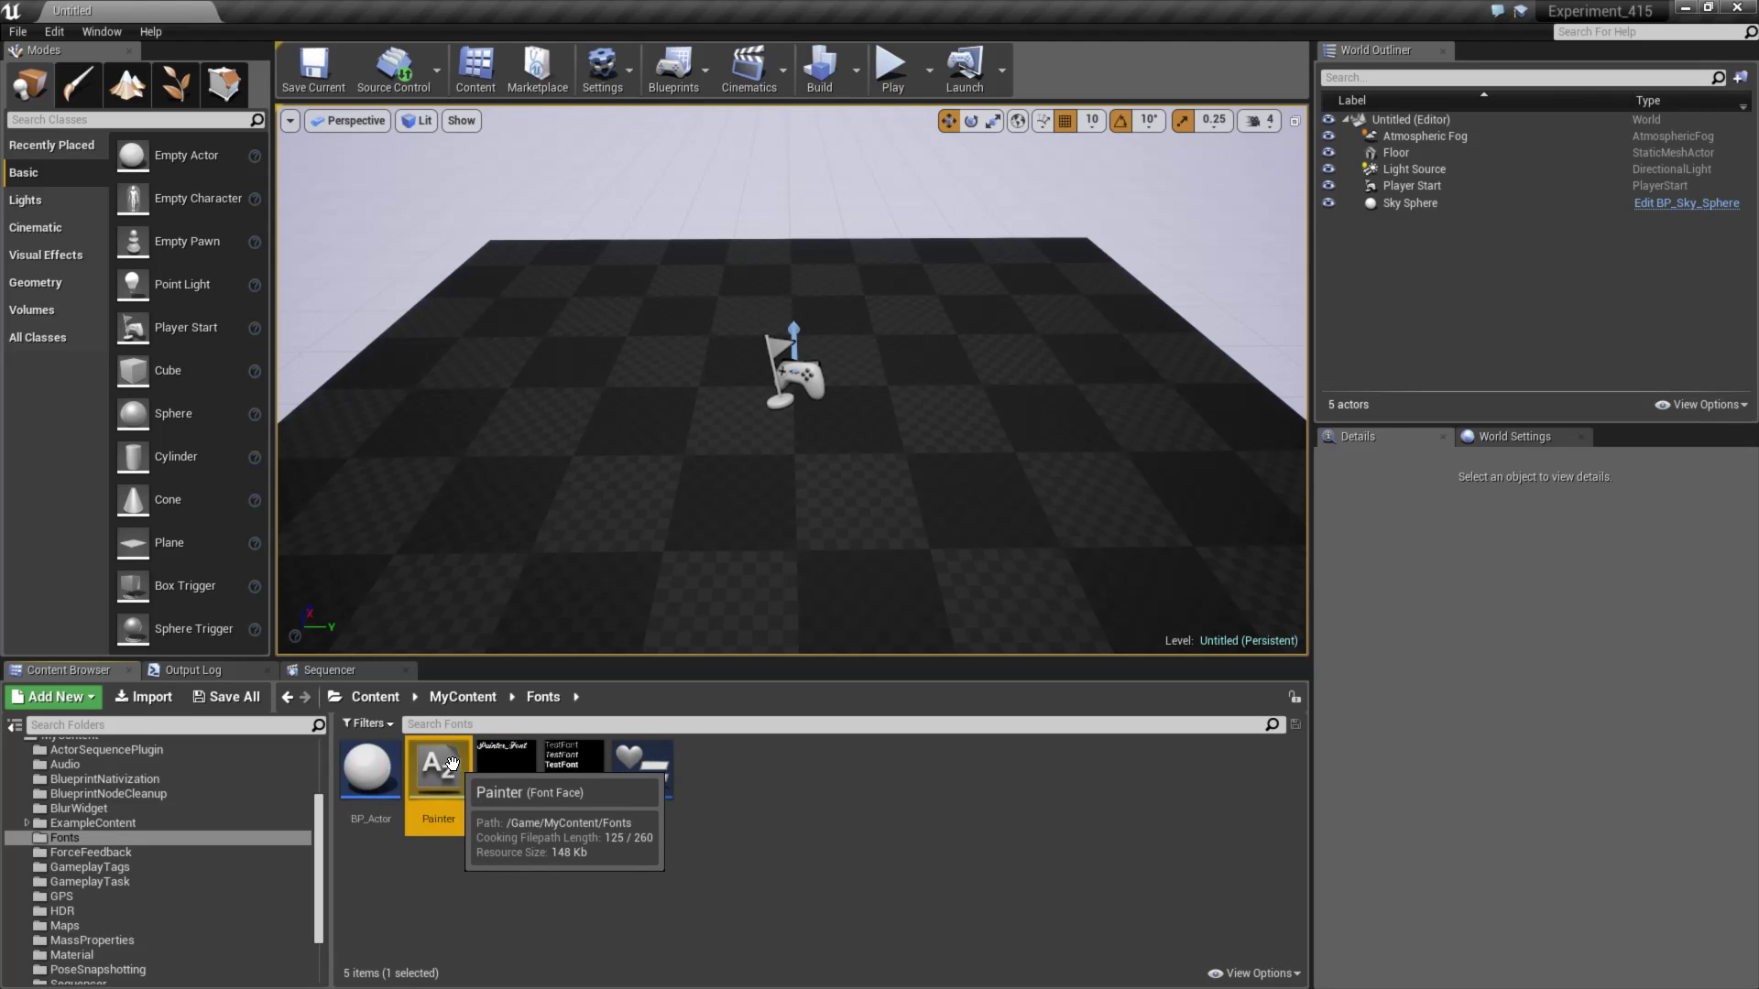
# - Open the Painter font face to examine its source filename, hinting and loading policy, and close it
pyautogui.doubleClick(453, 768)
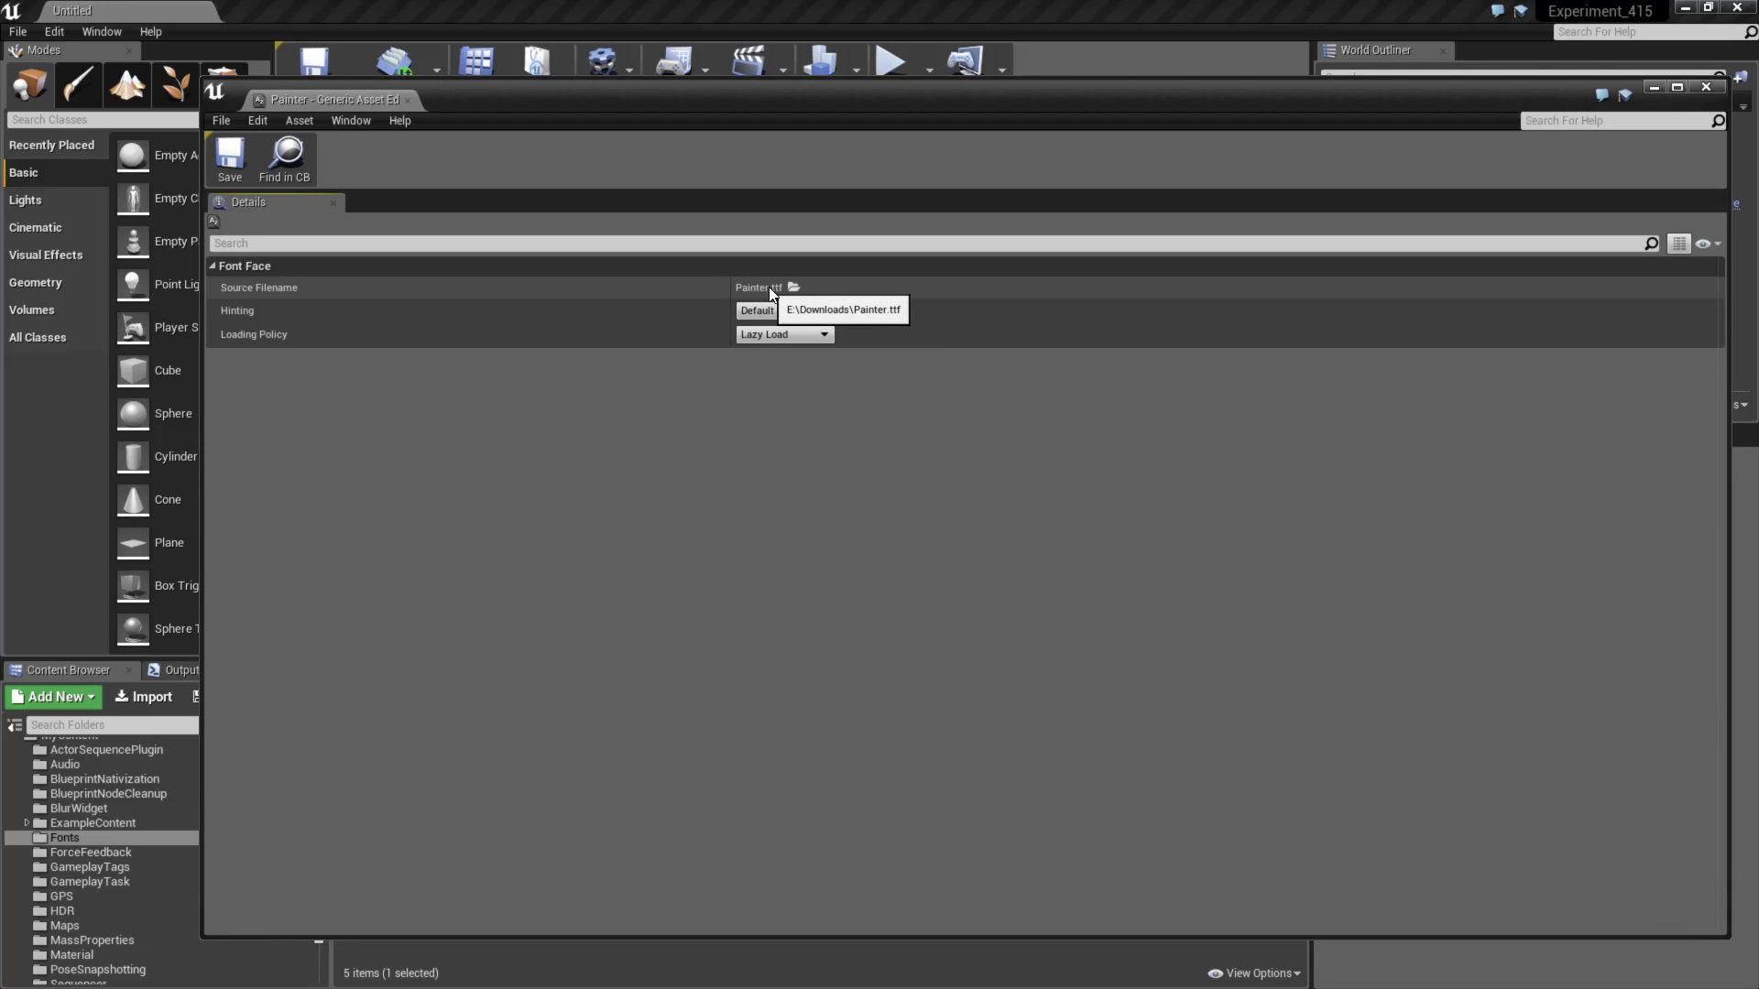
pyautogui.click(769, 310)
pyautogui.click(680, 304)
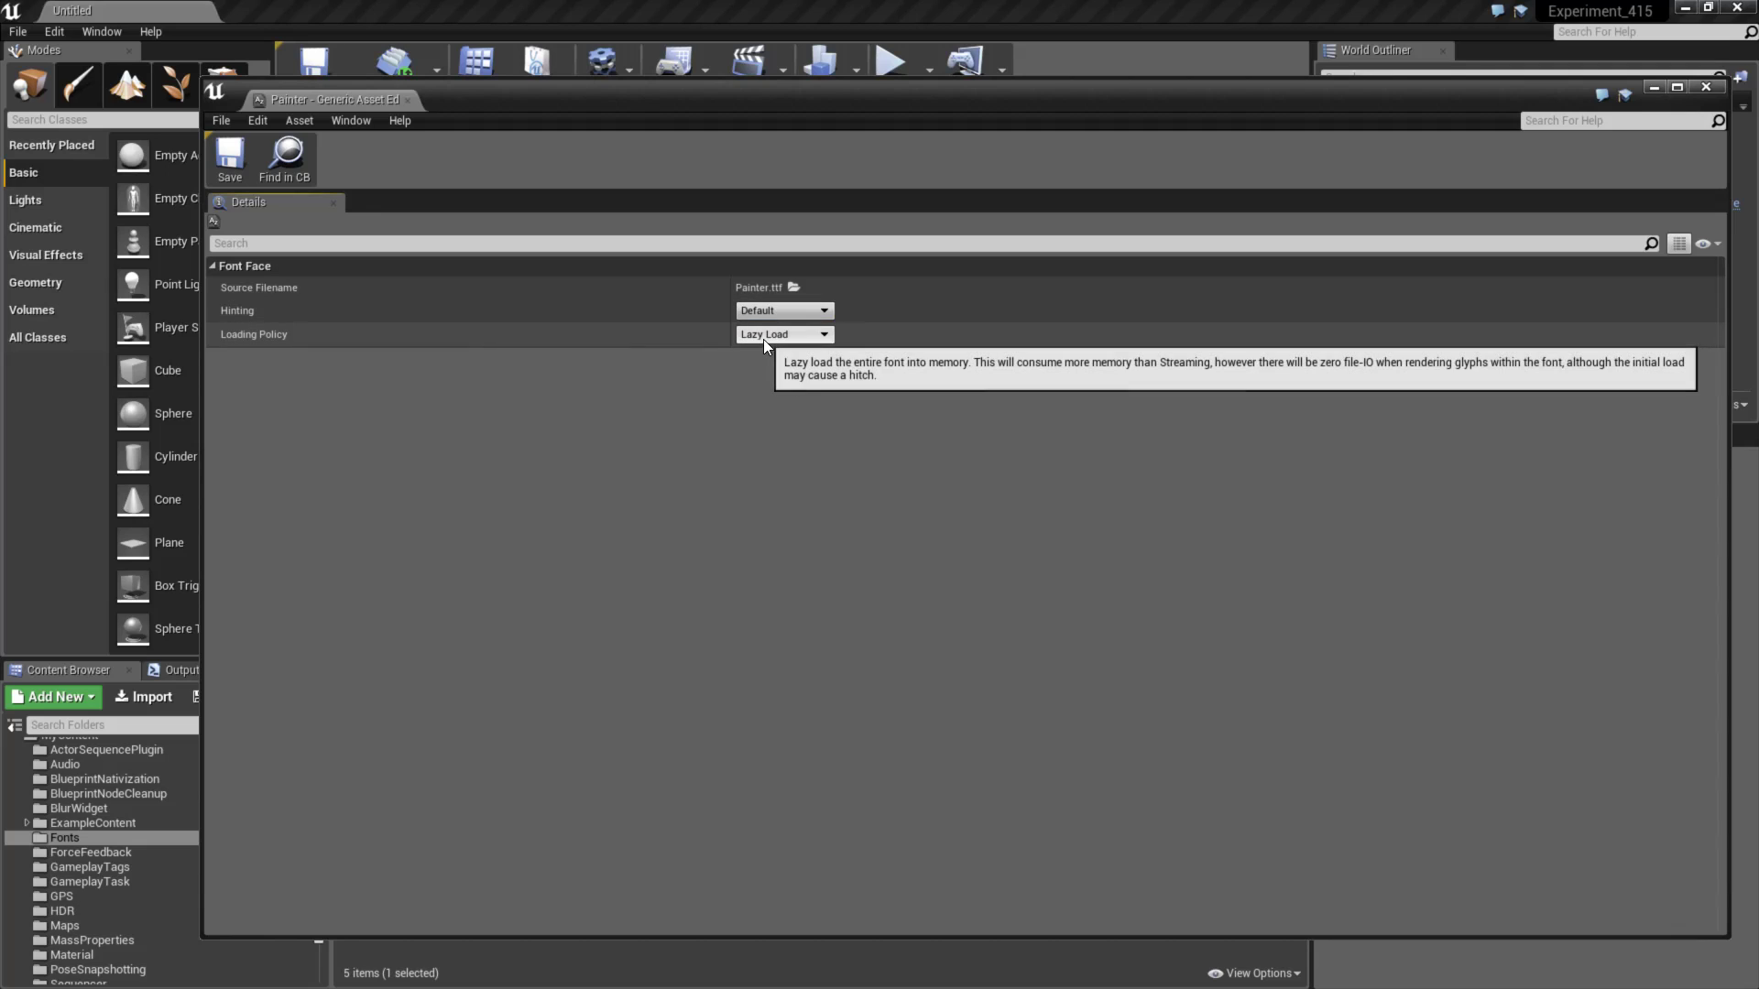
pyautogui.click(407, 100)
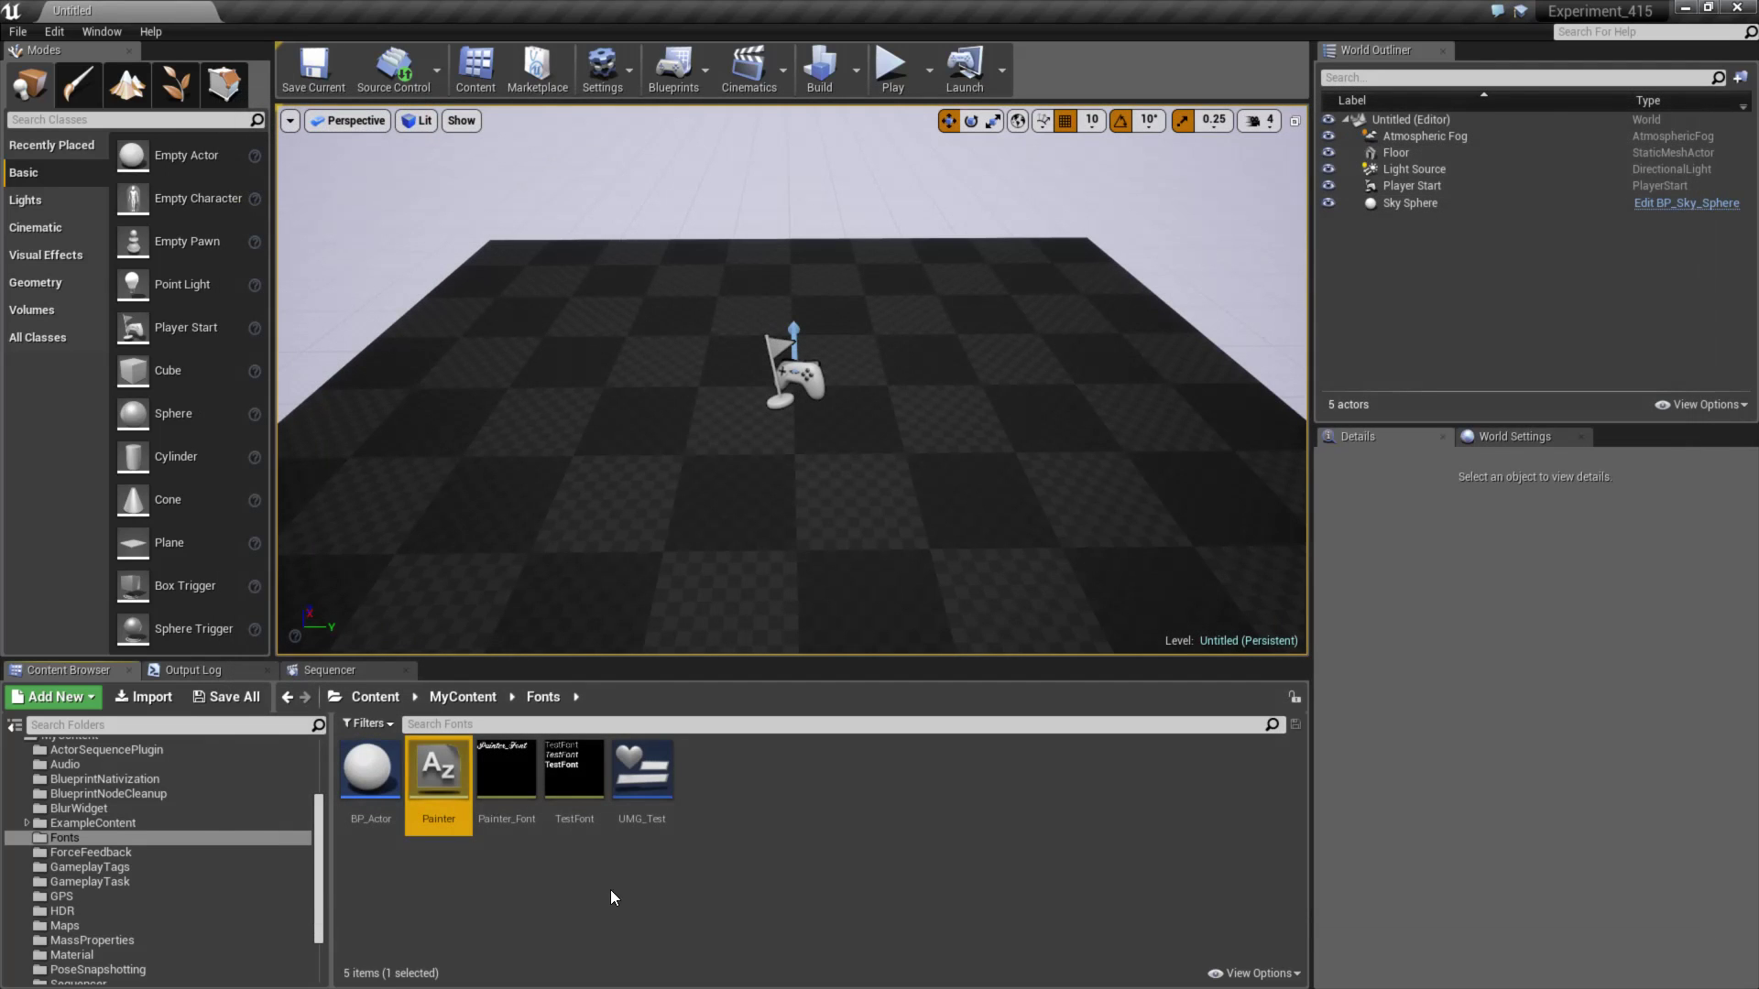
pyautogui.click(445, 768)
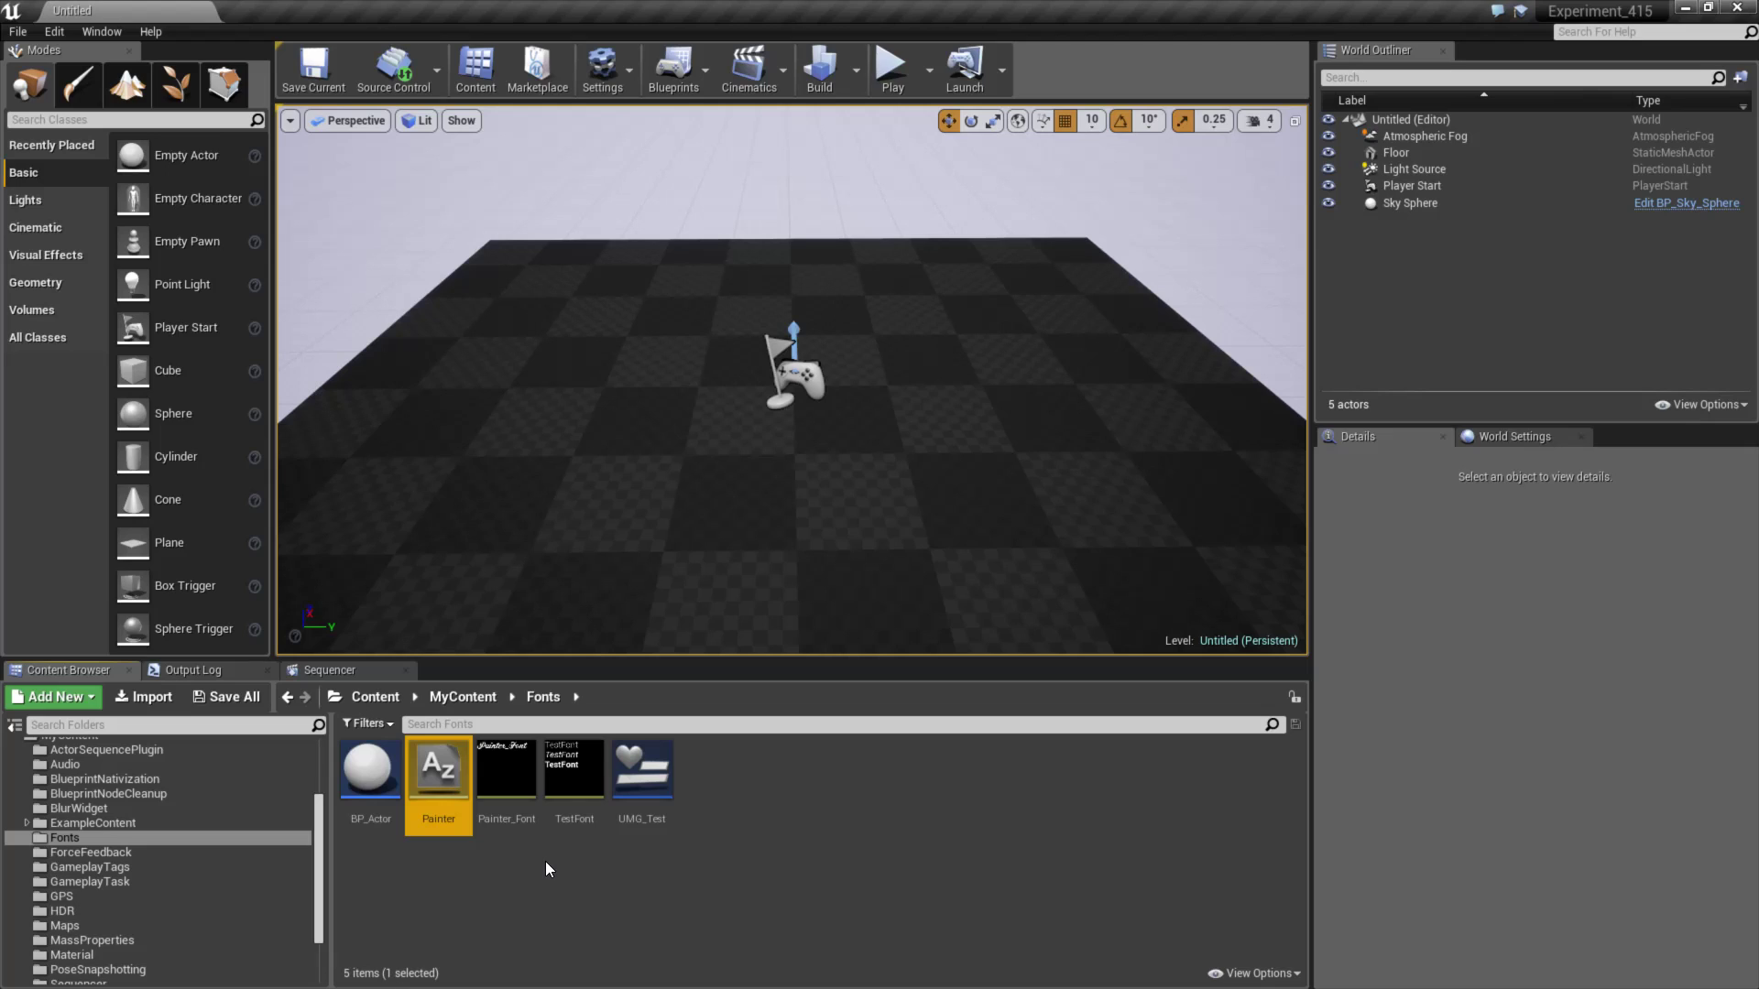
# - Create a new Font asset named Painter_Large in the Fonts folder
pyautogui.click(546, 861)
pyautogui.rightClick(788, 786)
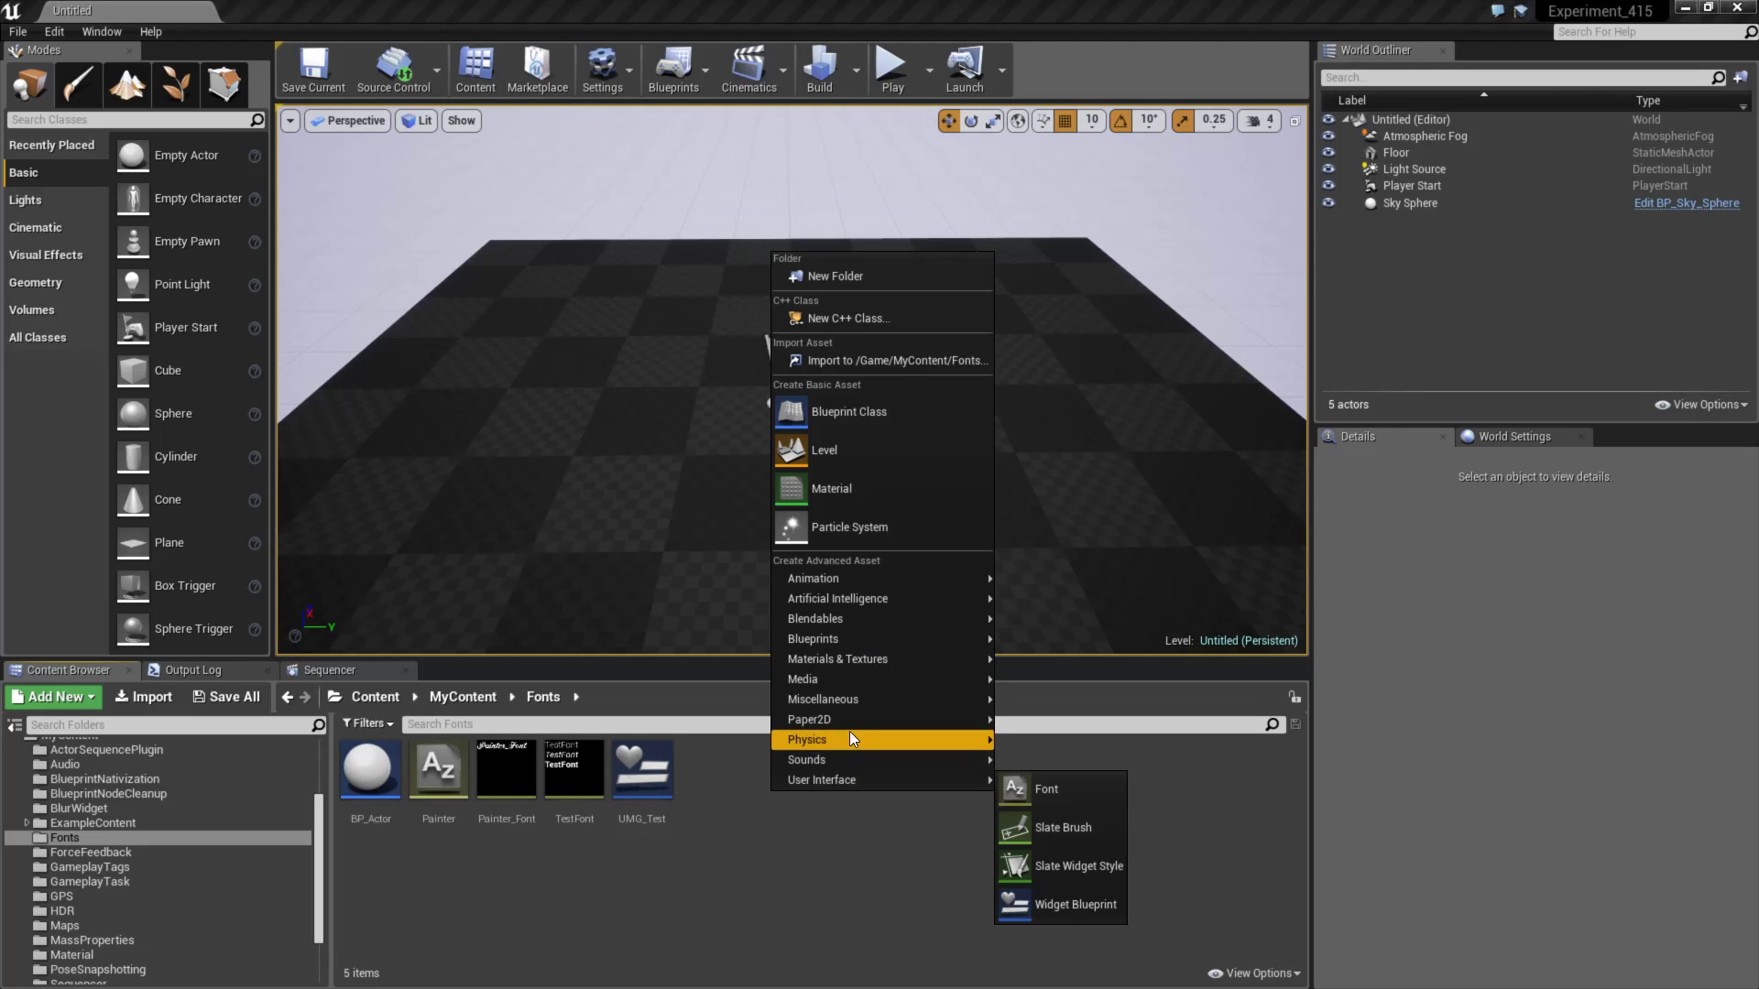
pyautogui.click(1075, 775)
pyautogui.write('Painter_Large')
pyautogui.press('Return')
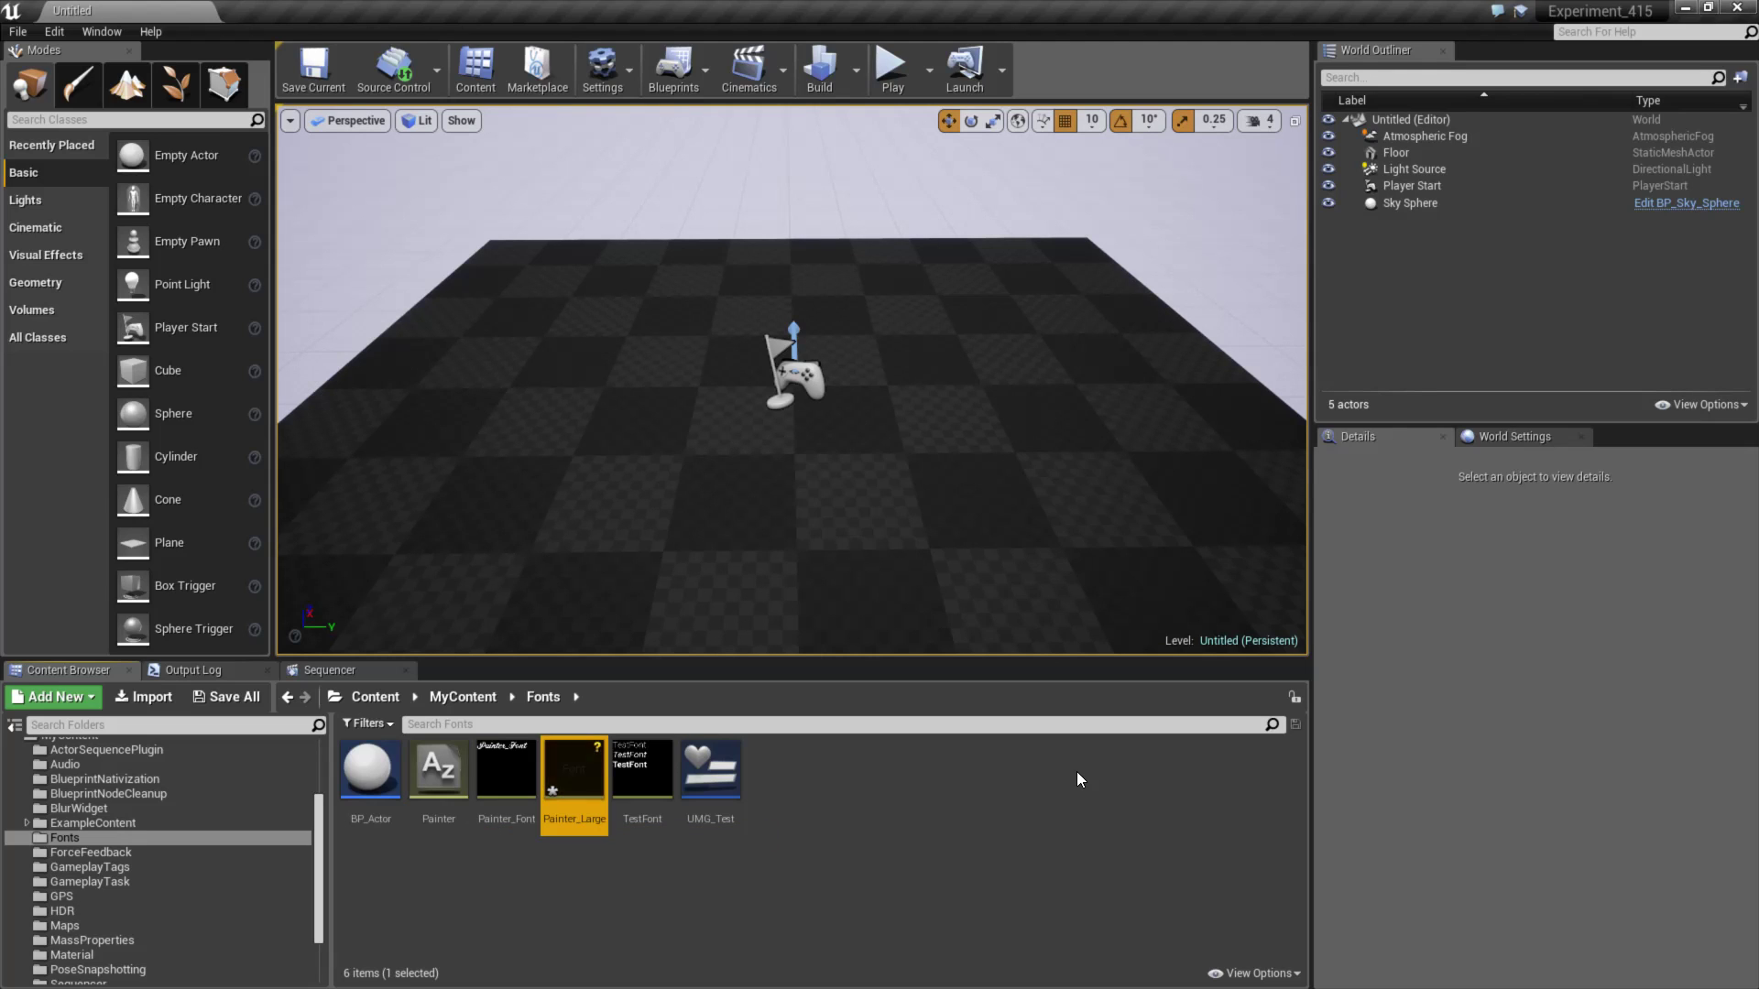
# - Open Painter_Large and add a font to its default font family using the Painter font face
pyautogui.doubleClick(574, 769)
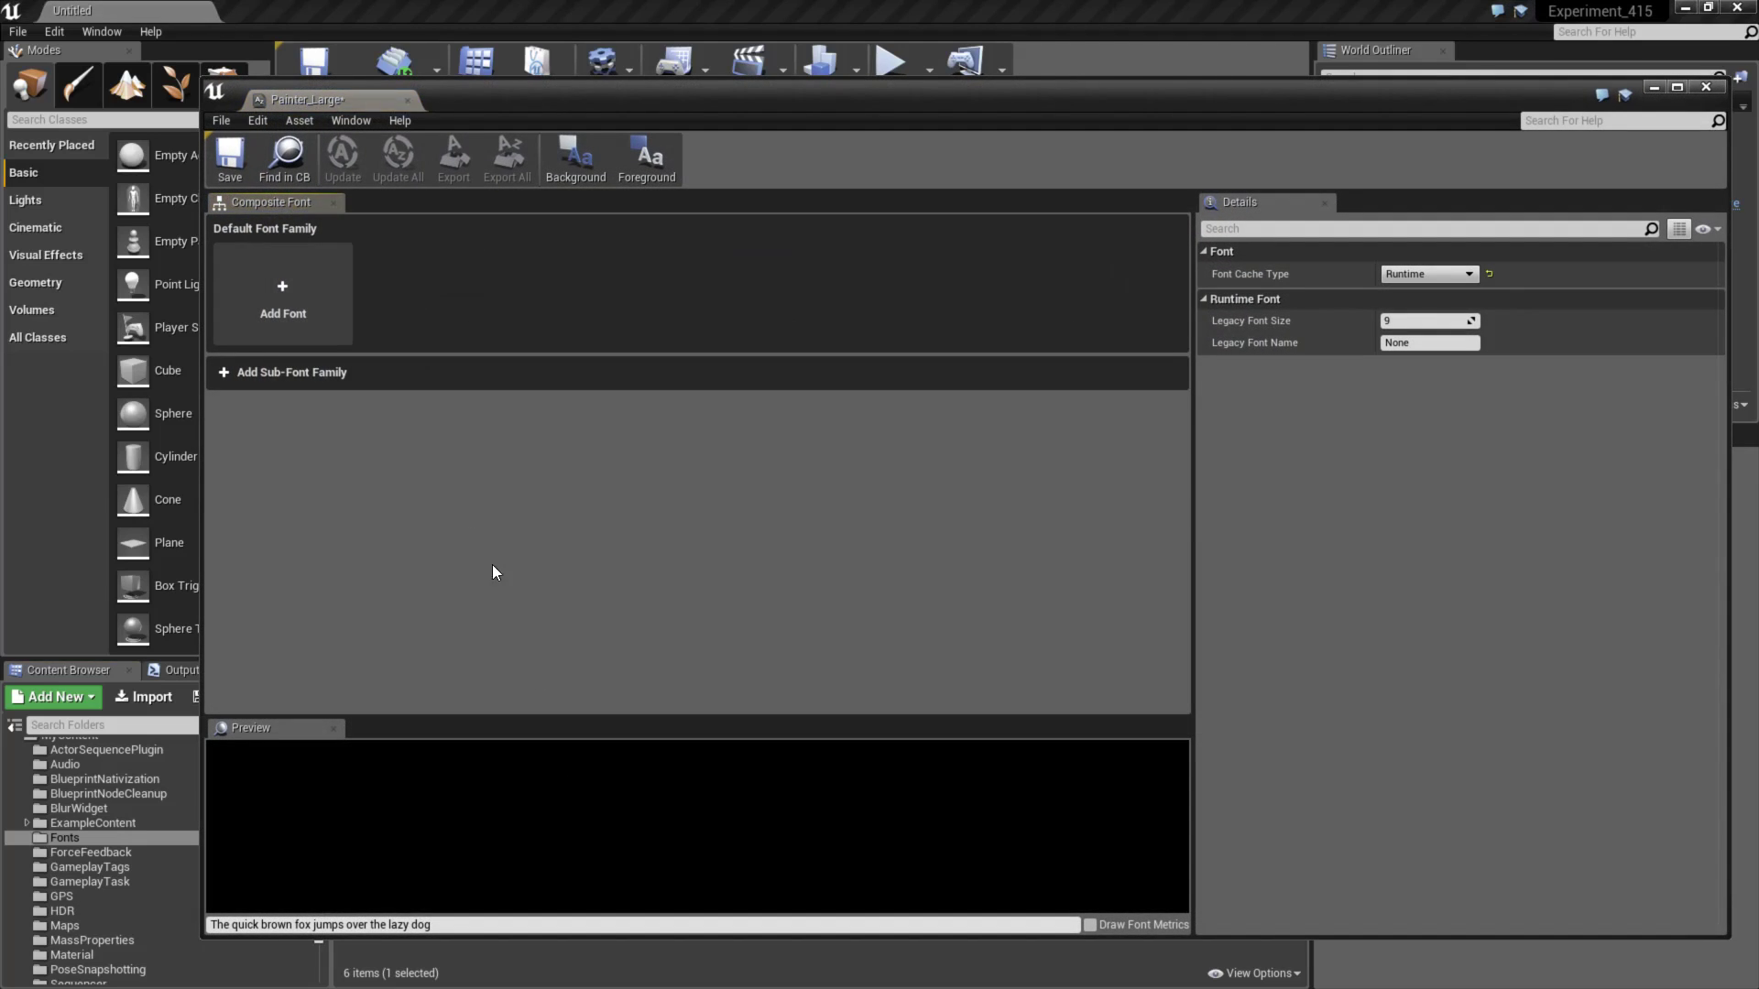
pyautogui.click(283, 302)
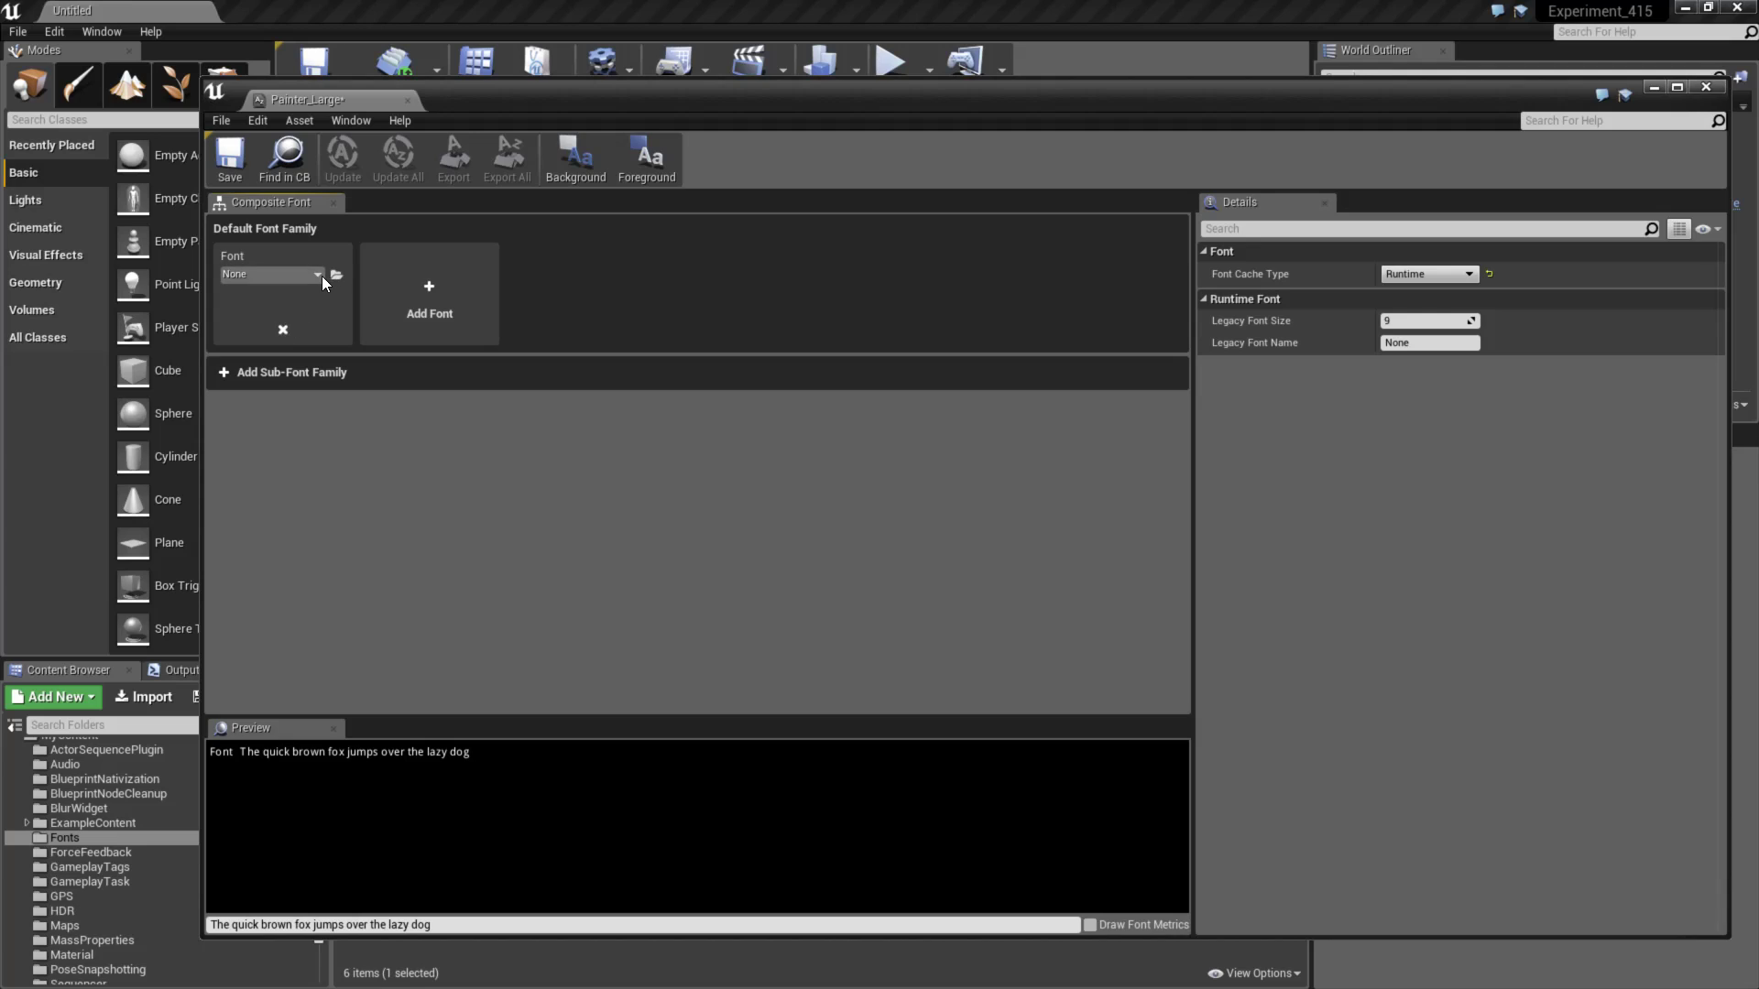
pyautogui.click(318, 275)
pyautogui.click(282, 445)
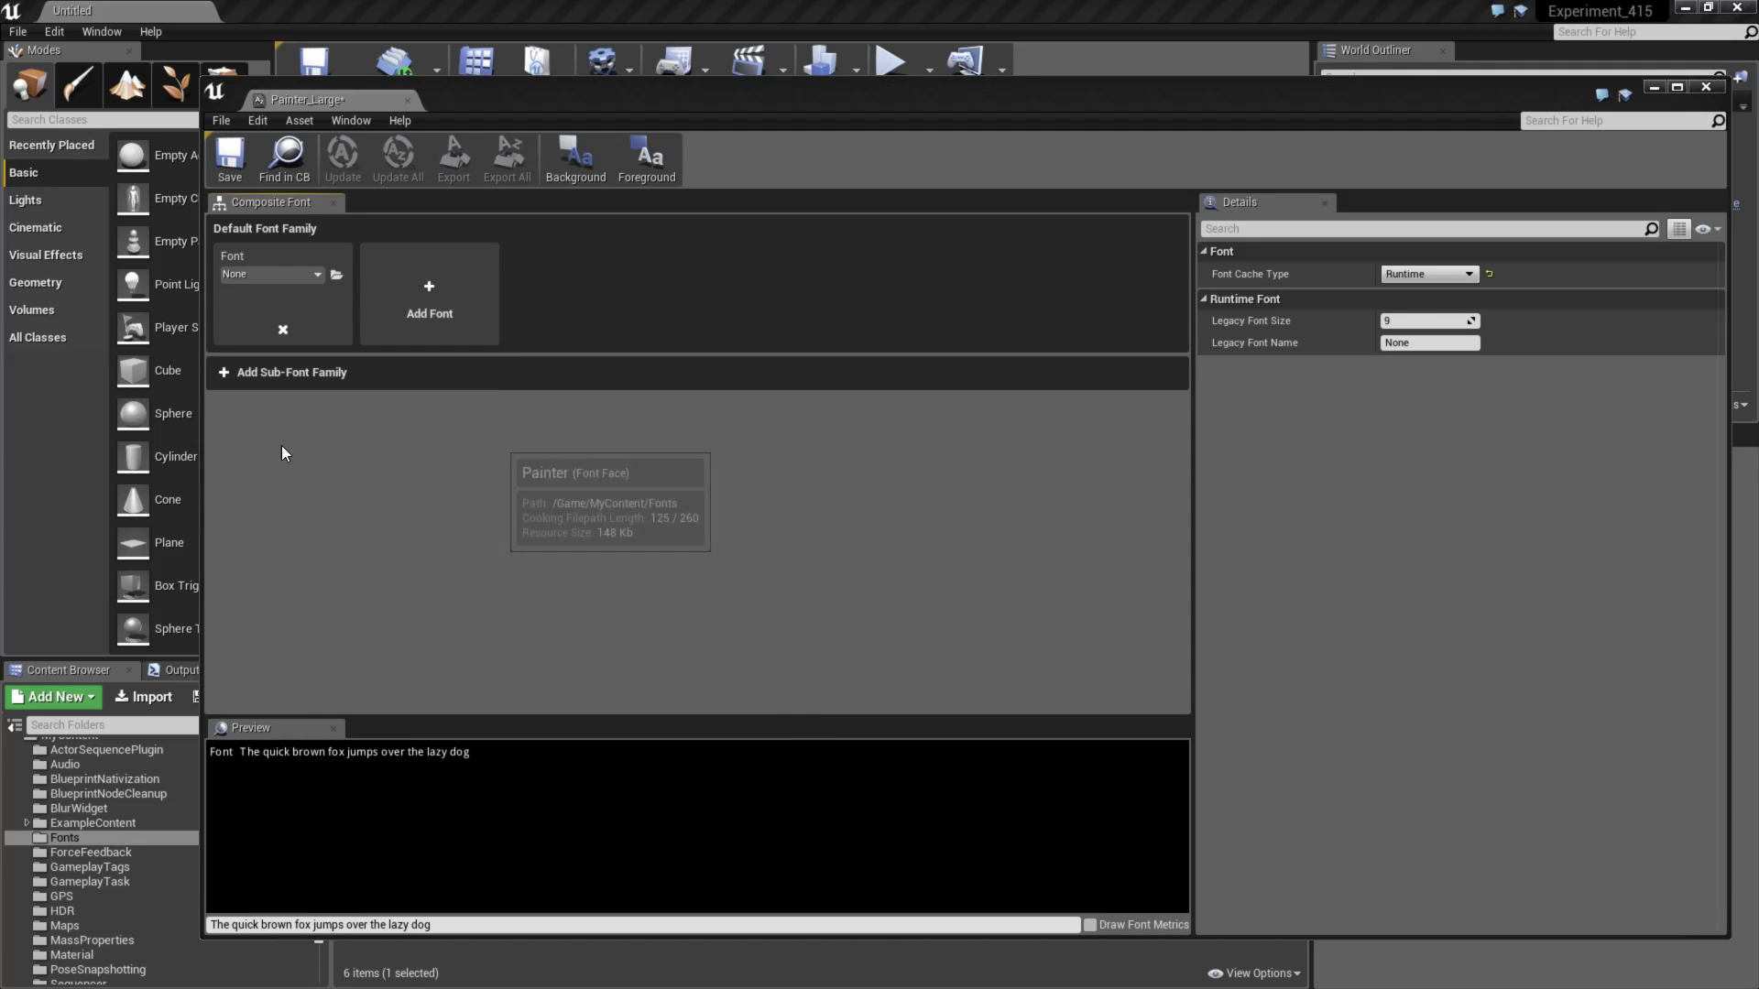
# - Increase Painter_Large's Legacy Font Size to enlarge the preview text, and close the font editor
pyautogui.click(1424, 320)
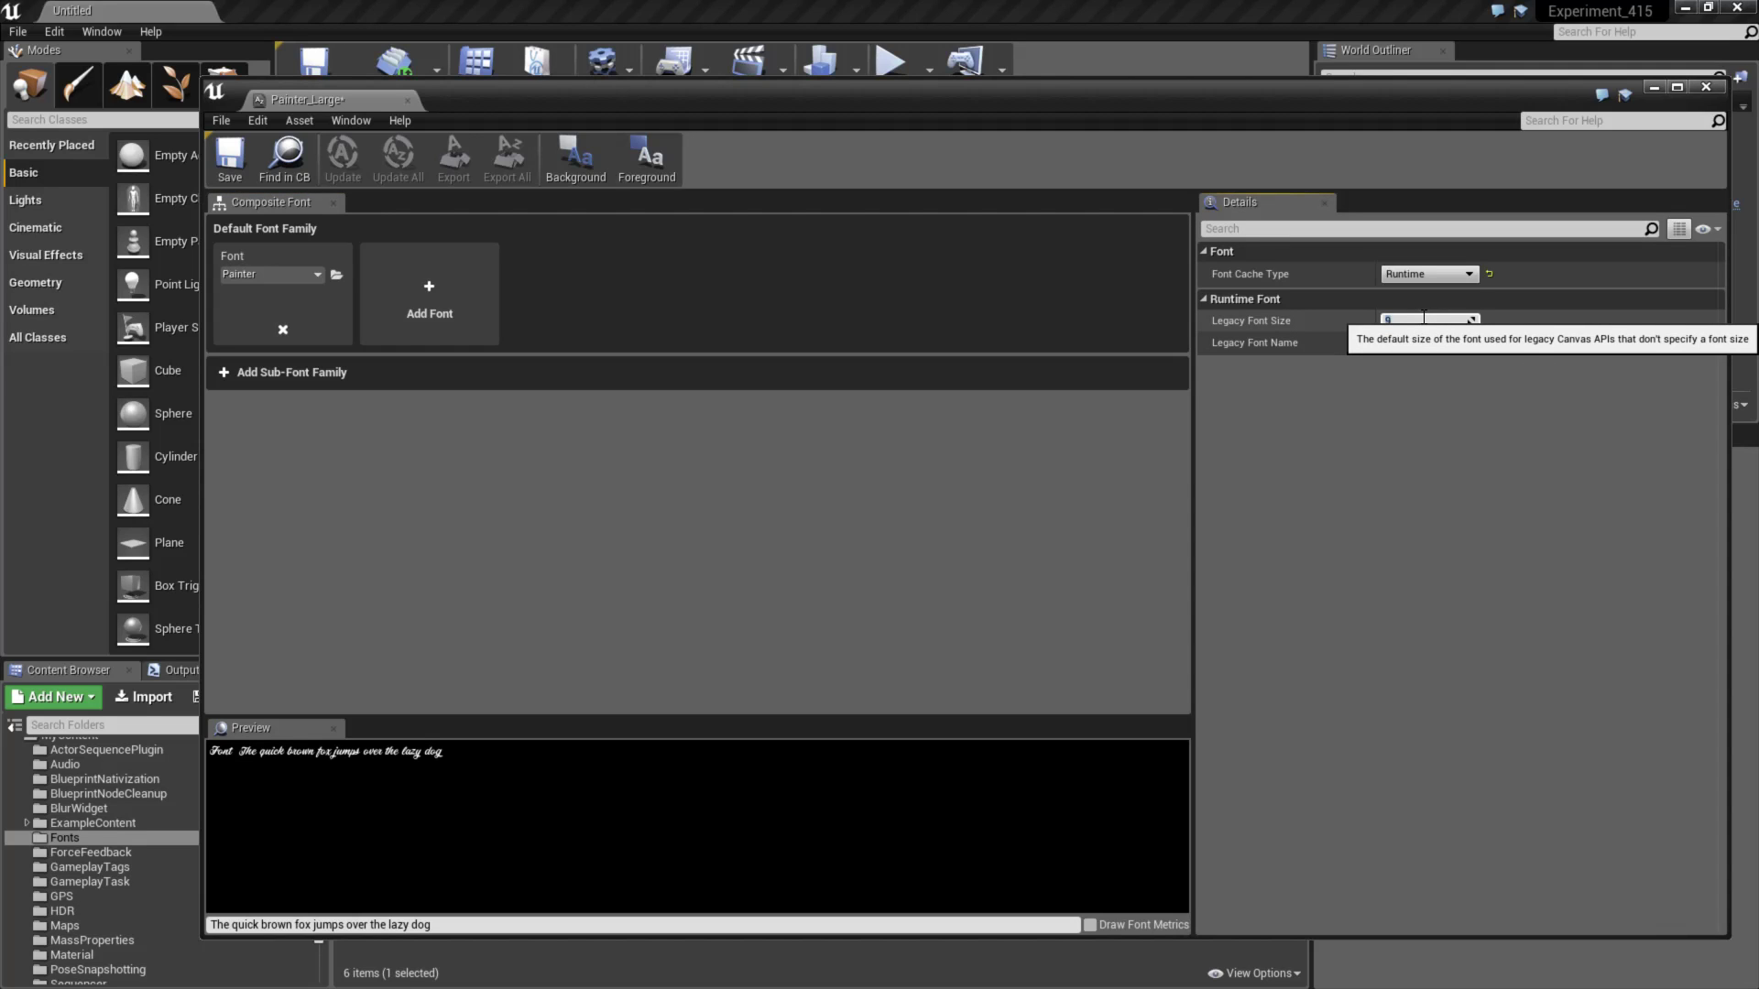
pyautogui.press('Return')
pyautogui.click(407, 100)
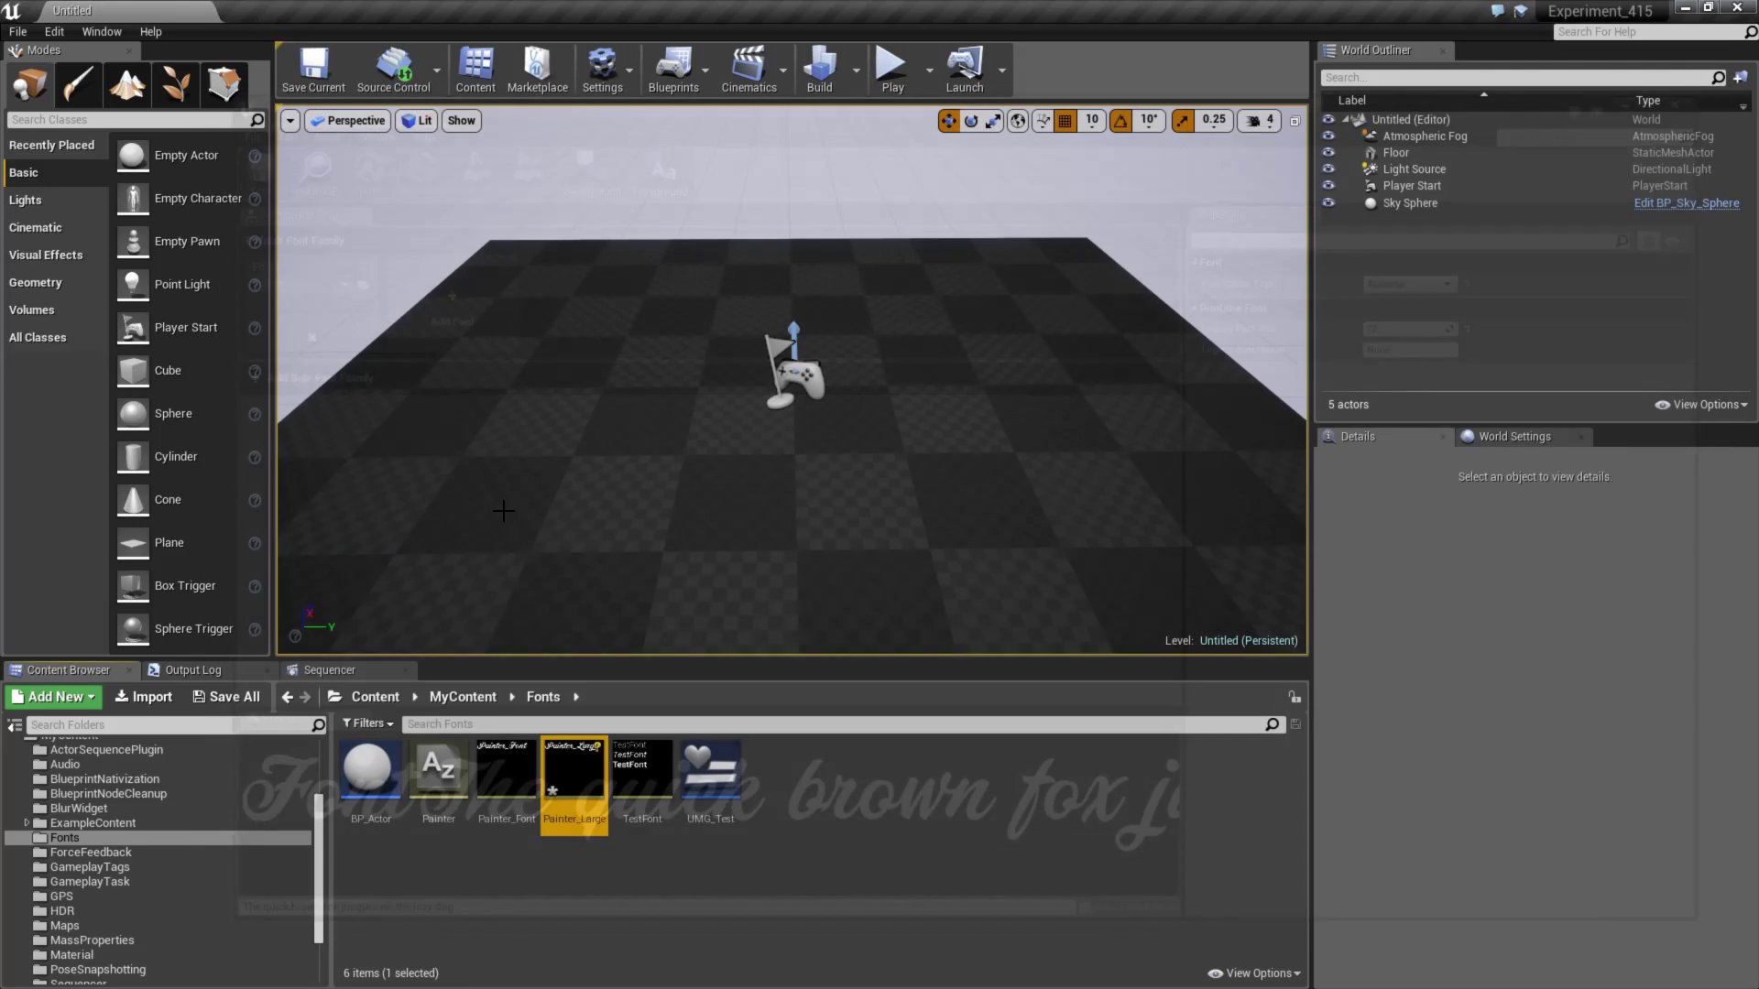
# - Examine Painter_Font's font family and legacy size, close it, and compare it with the Painter face and Painter_Large assets
pyautogui.doubleClick(505, 774)
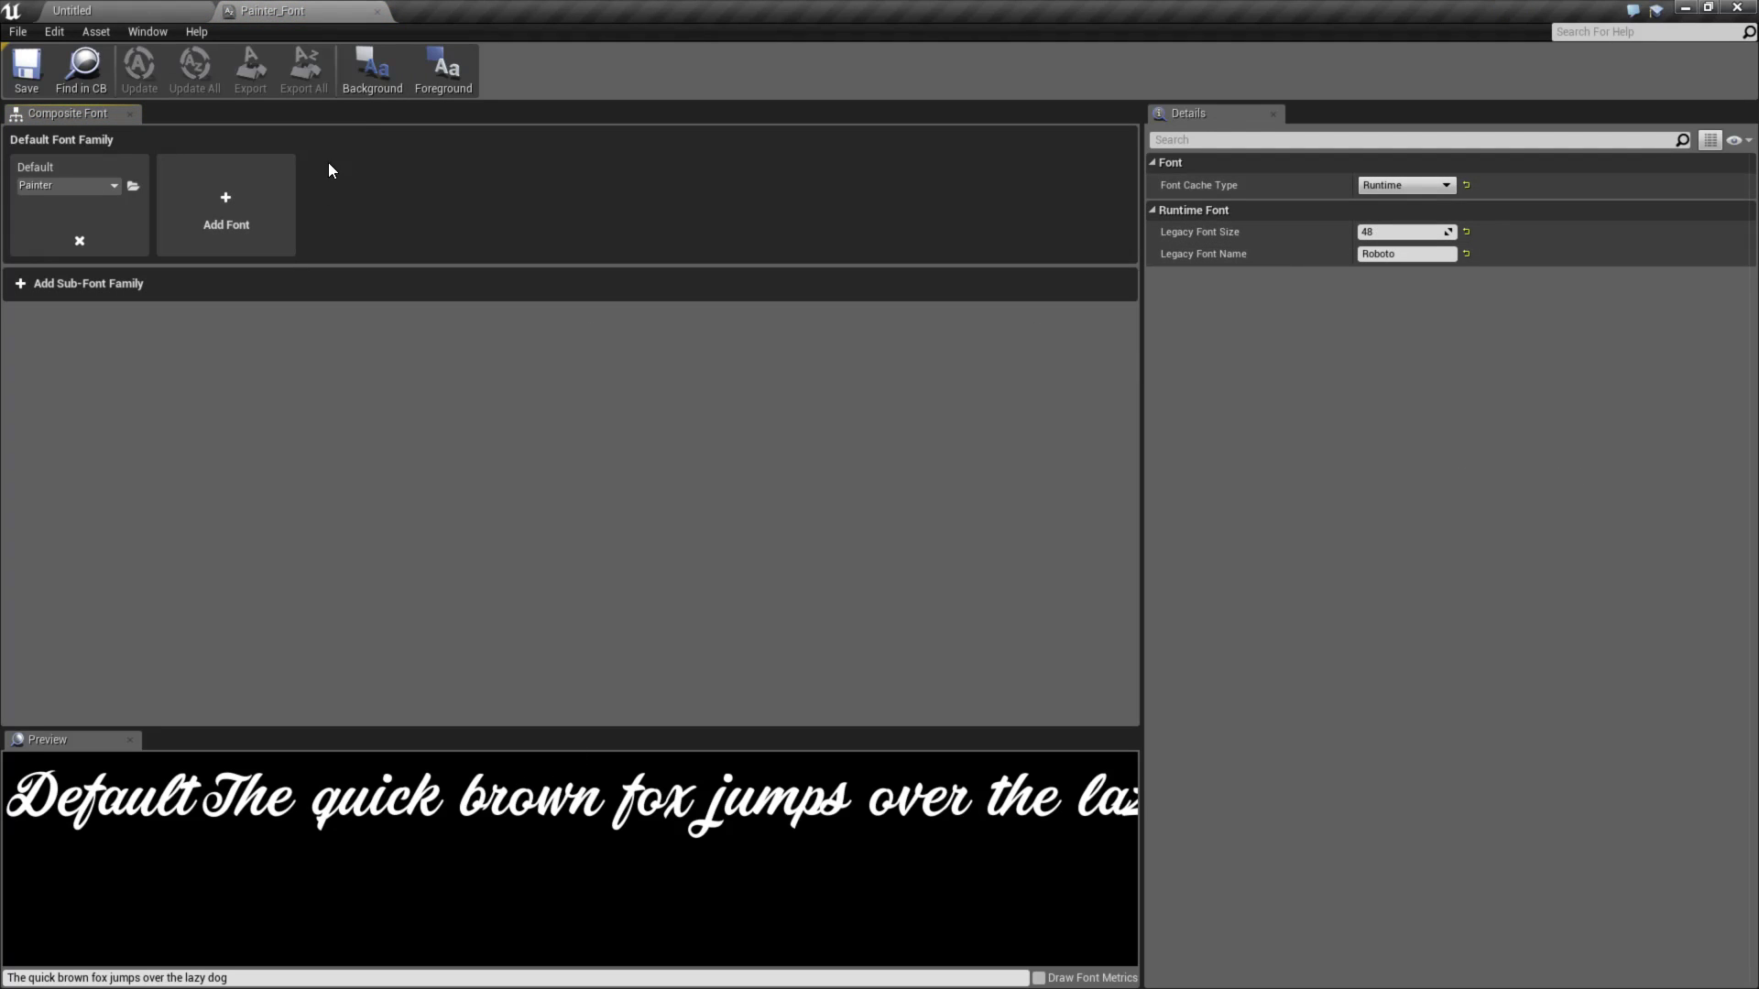
pyautogui.click(376, 12)
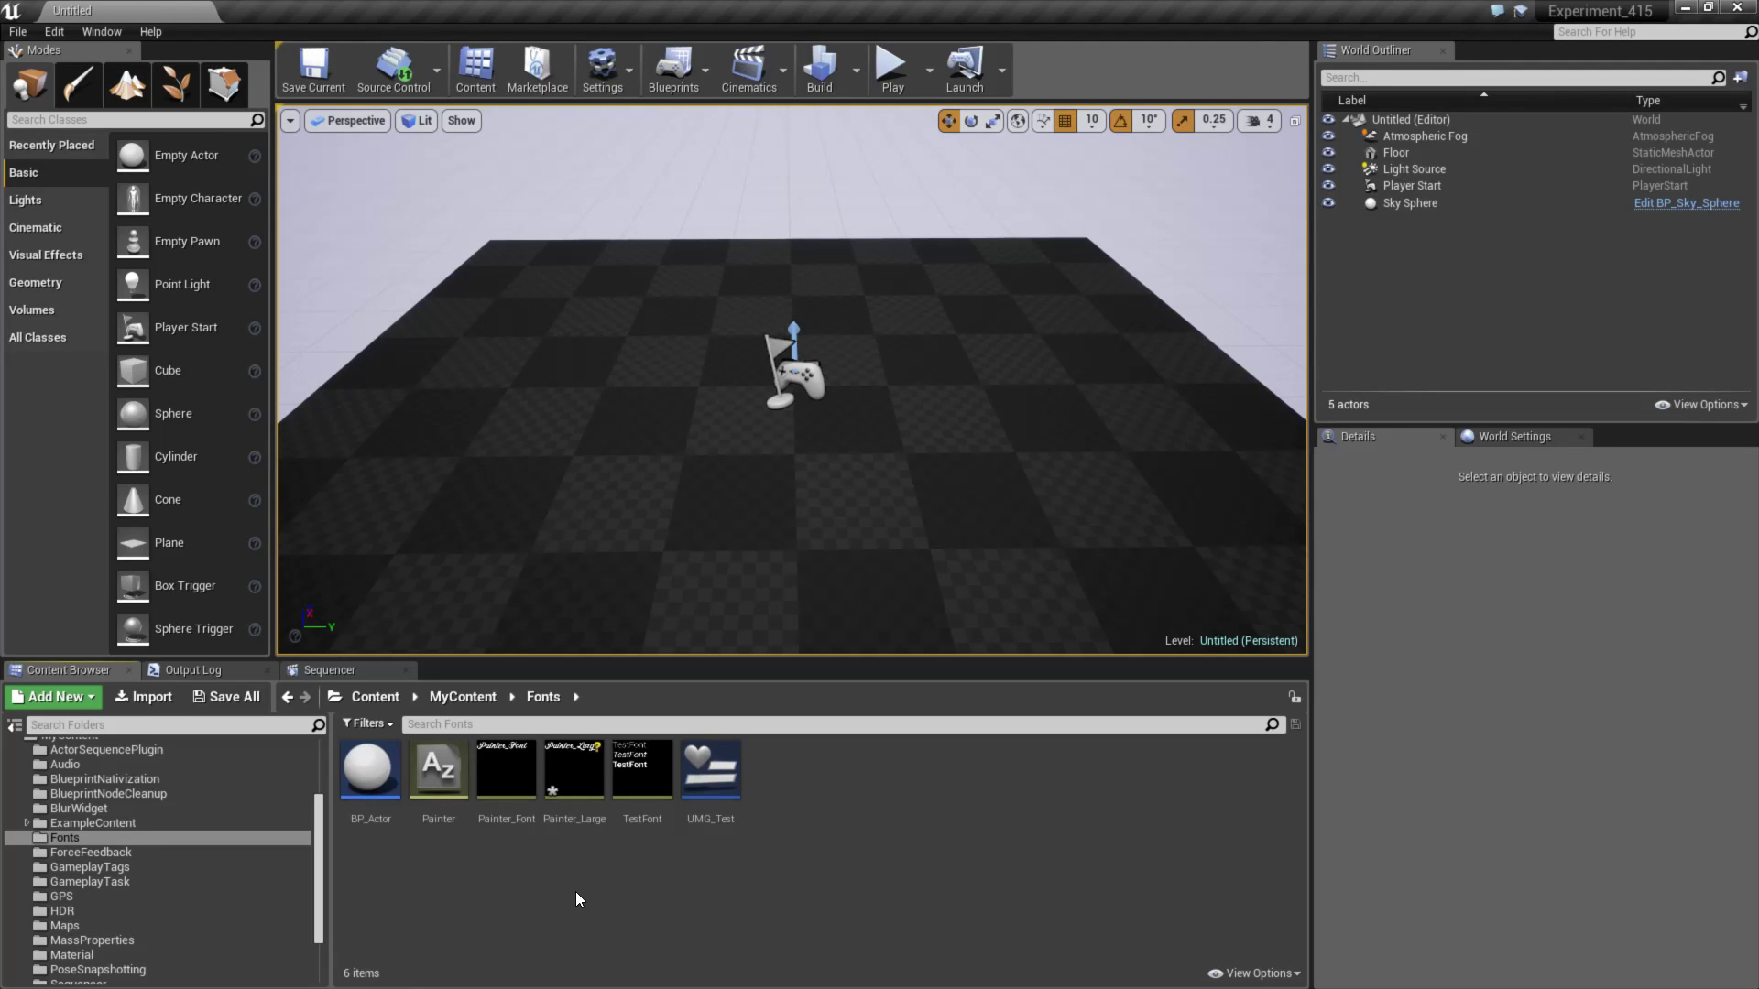
pyautogui.click(456, 767)
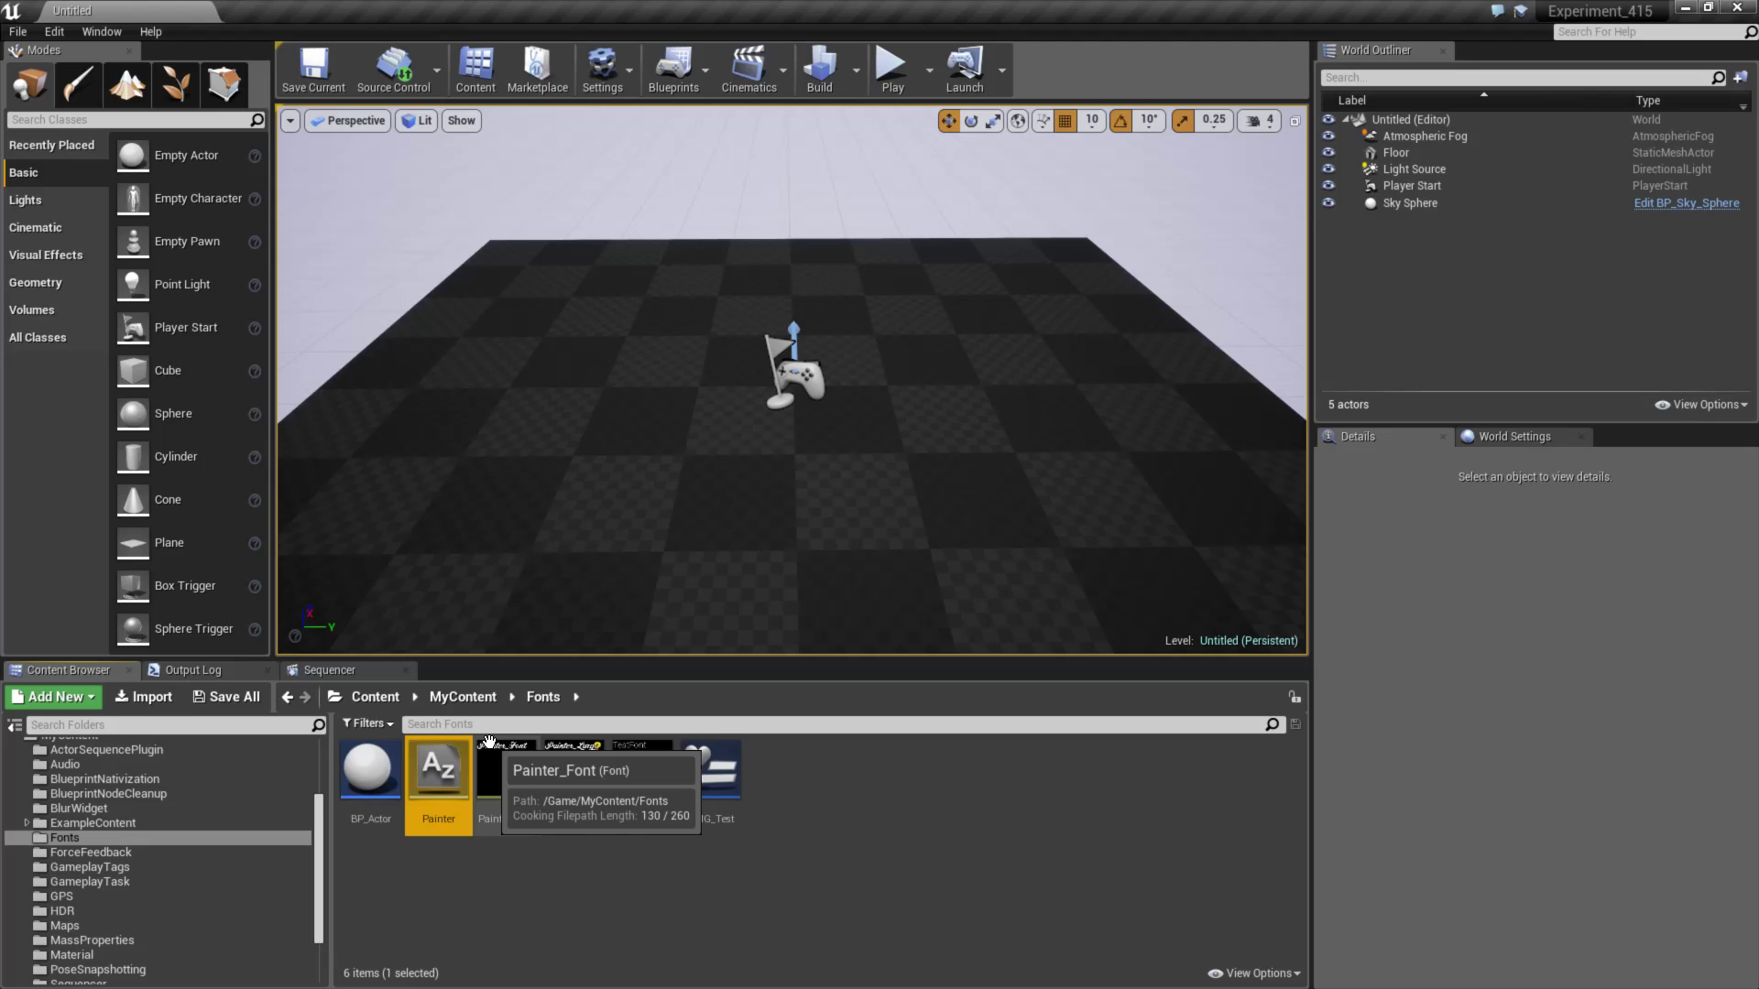
pyautogui.click(589, 841)
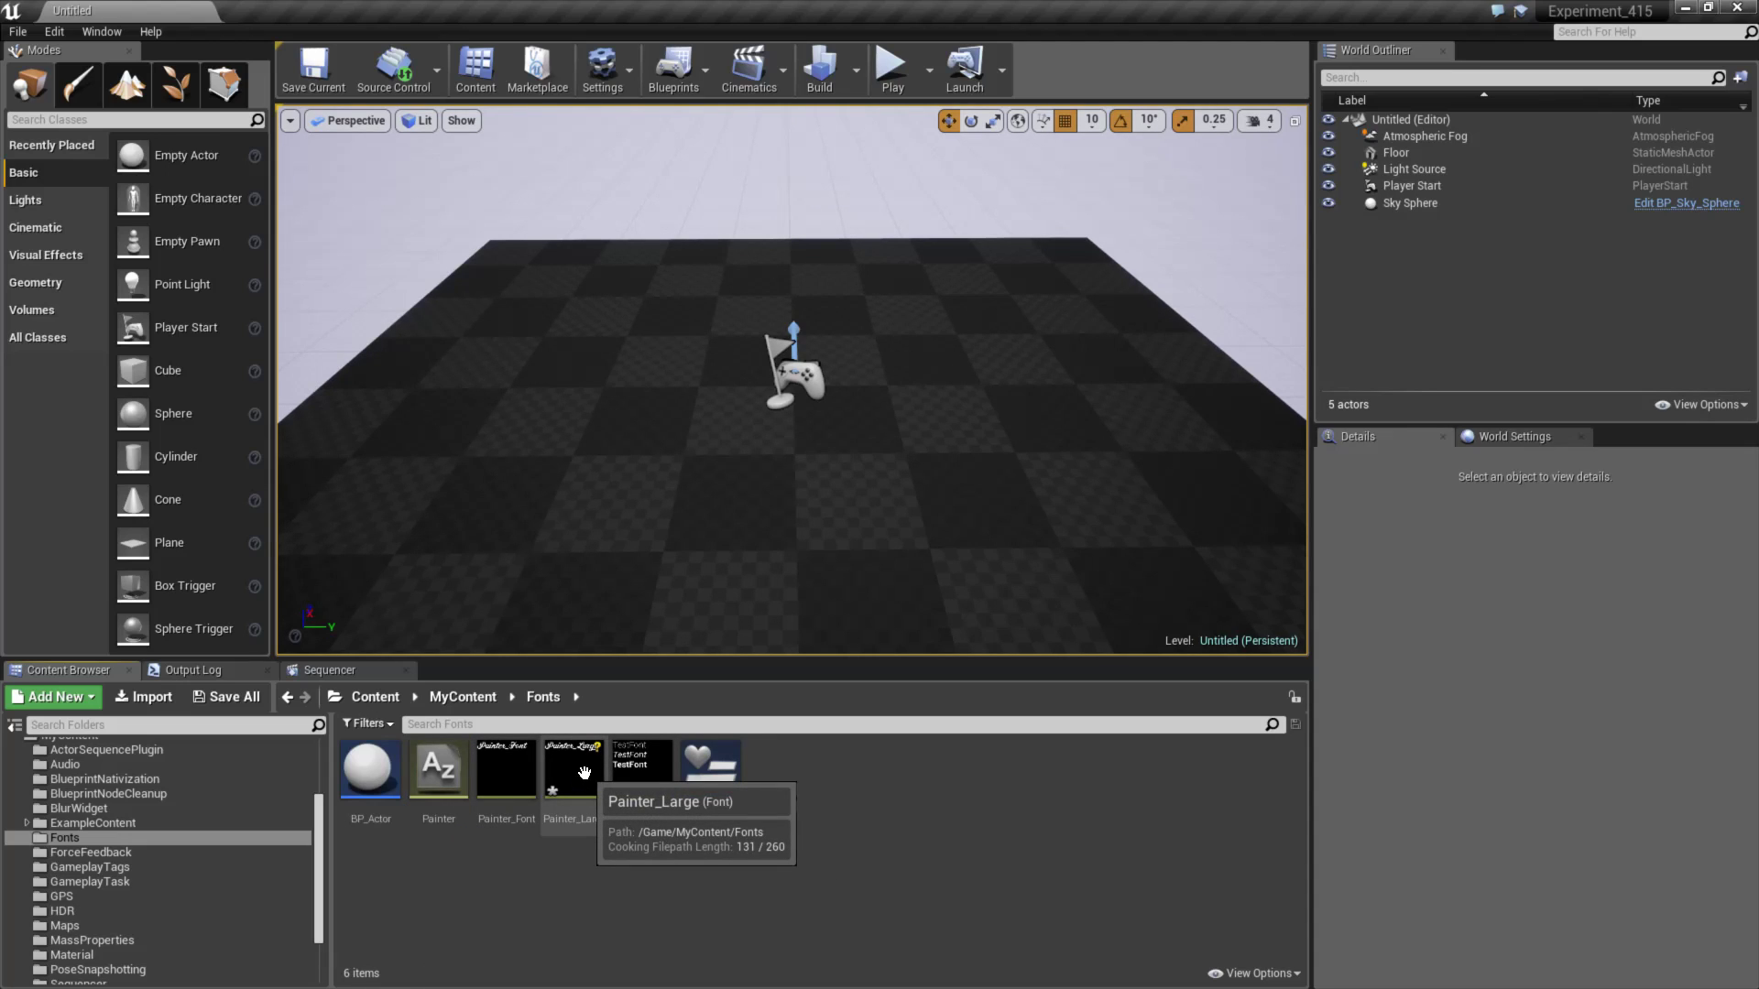
pyautogui.hotkey('ctrl', 's')
pyautogui.press('Escape')
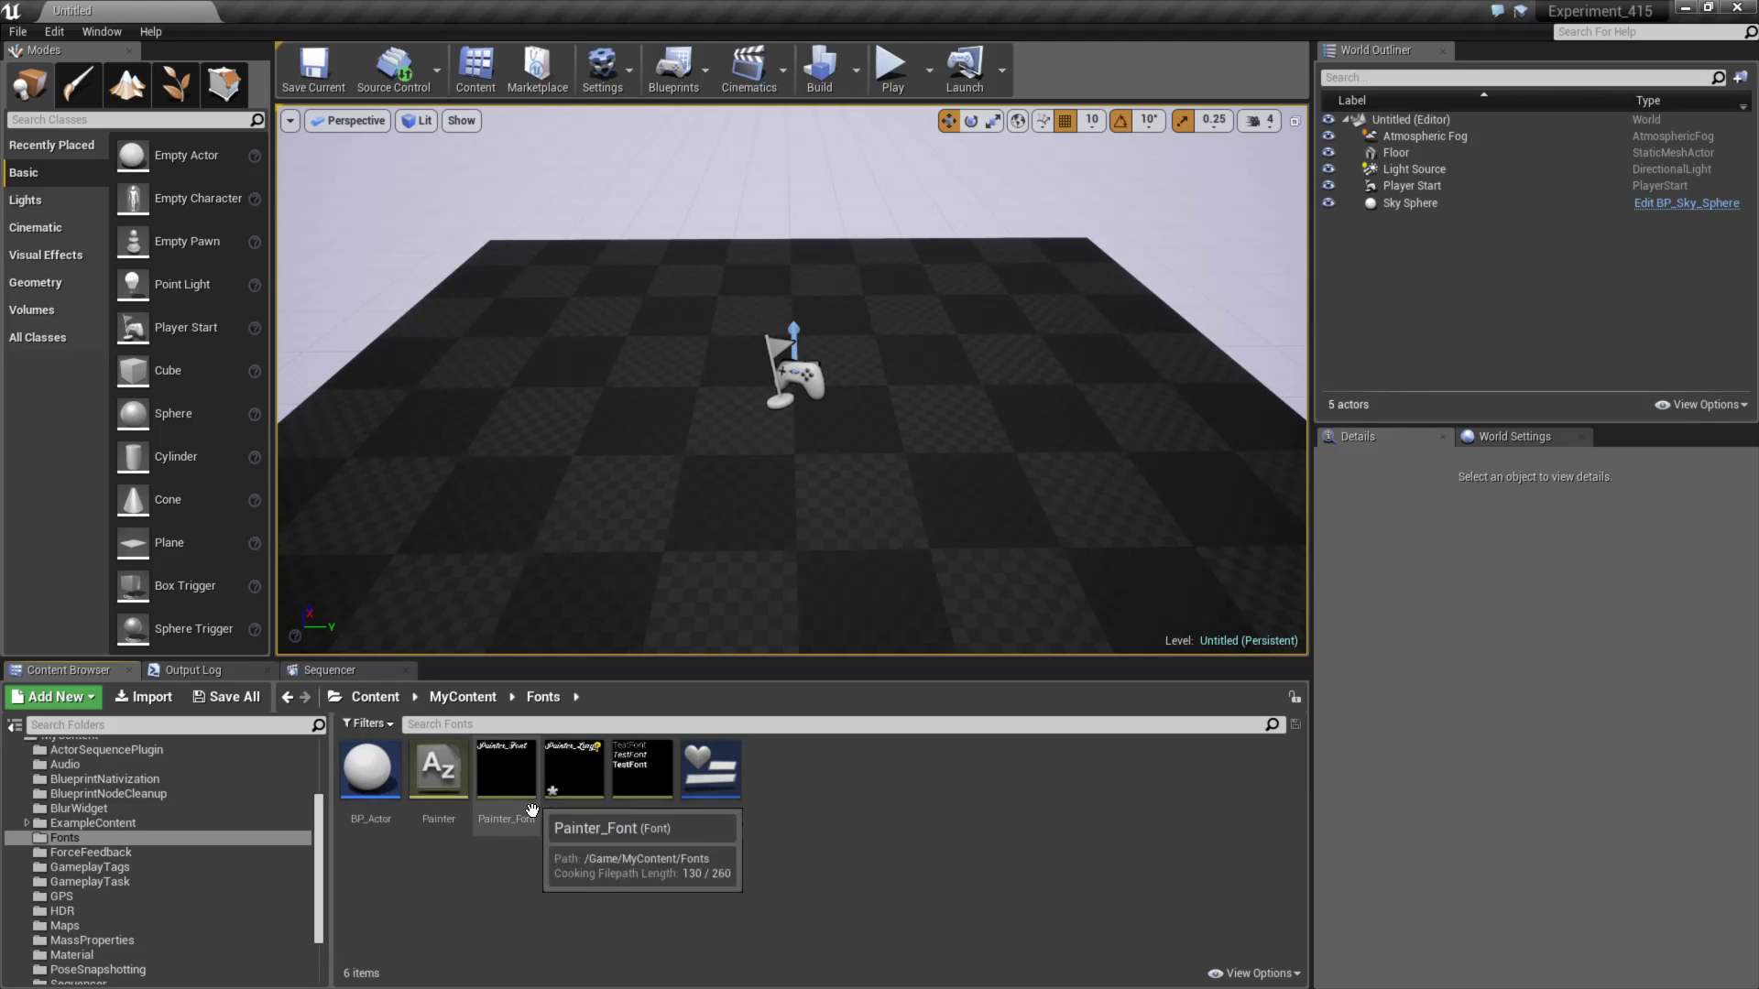
pyautogui.click(442, 771)
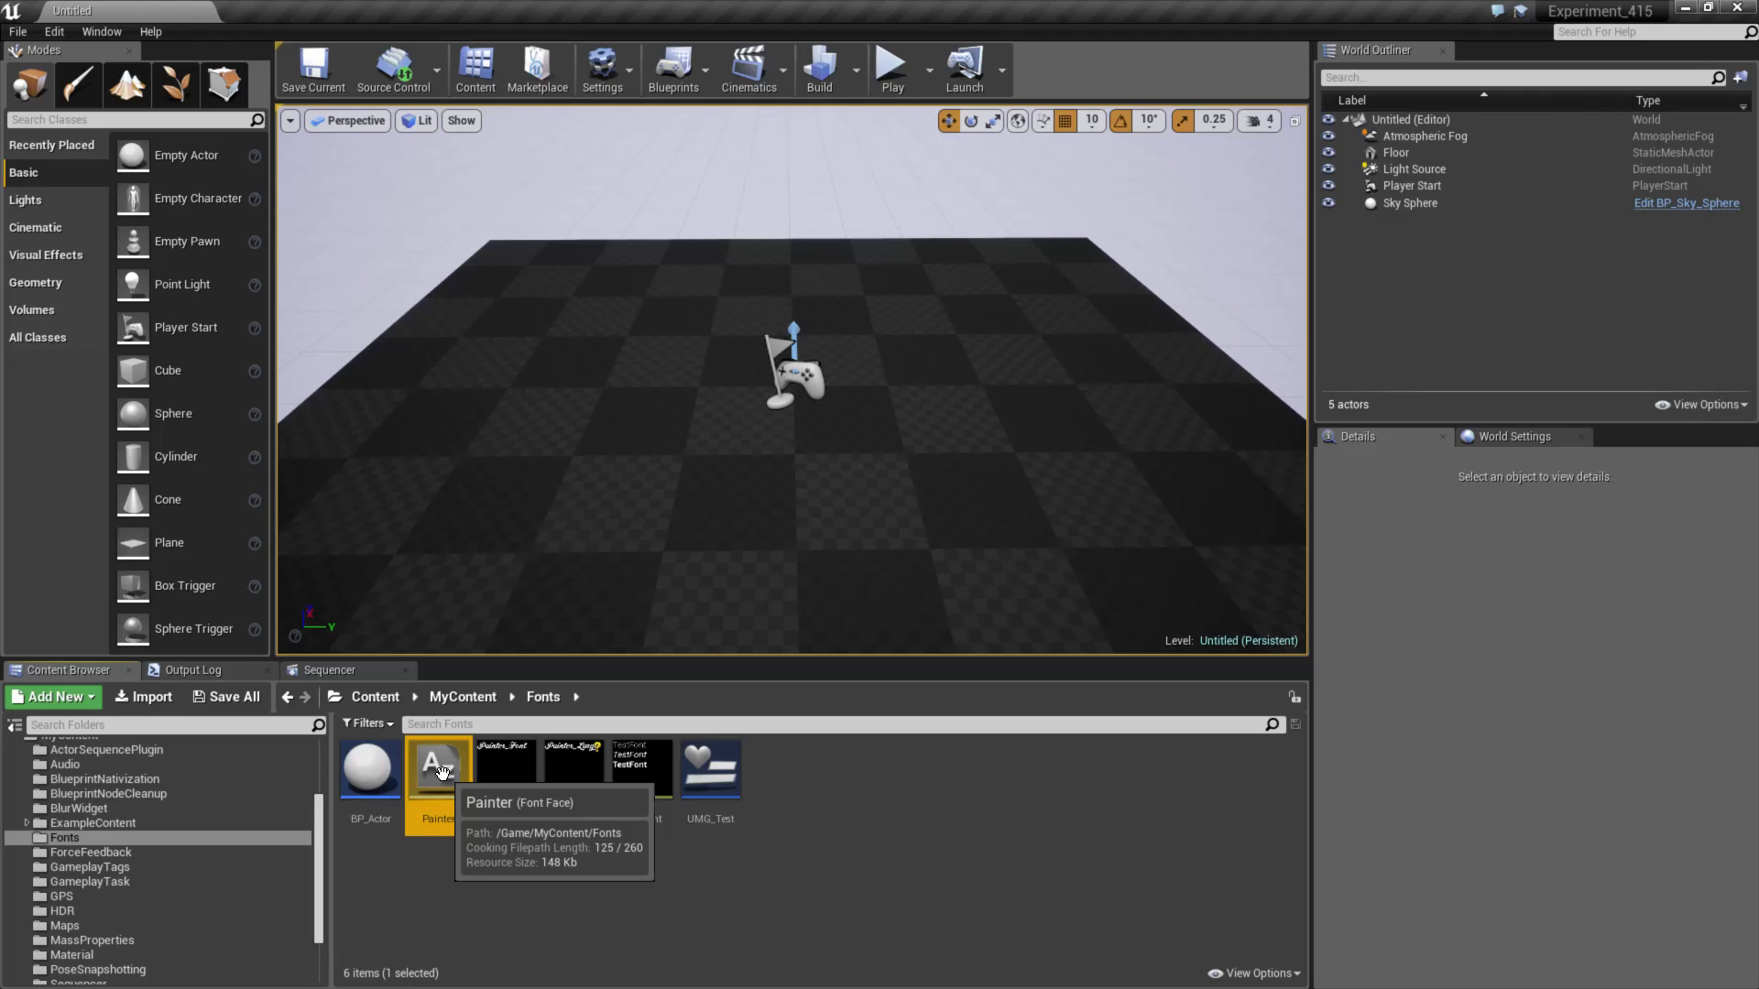
pyautogui.click(497, 876)
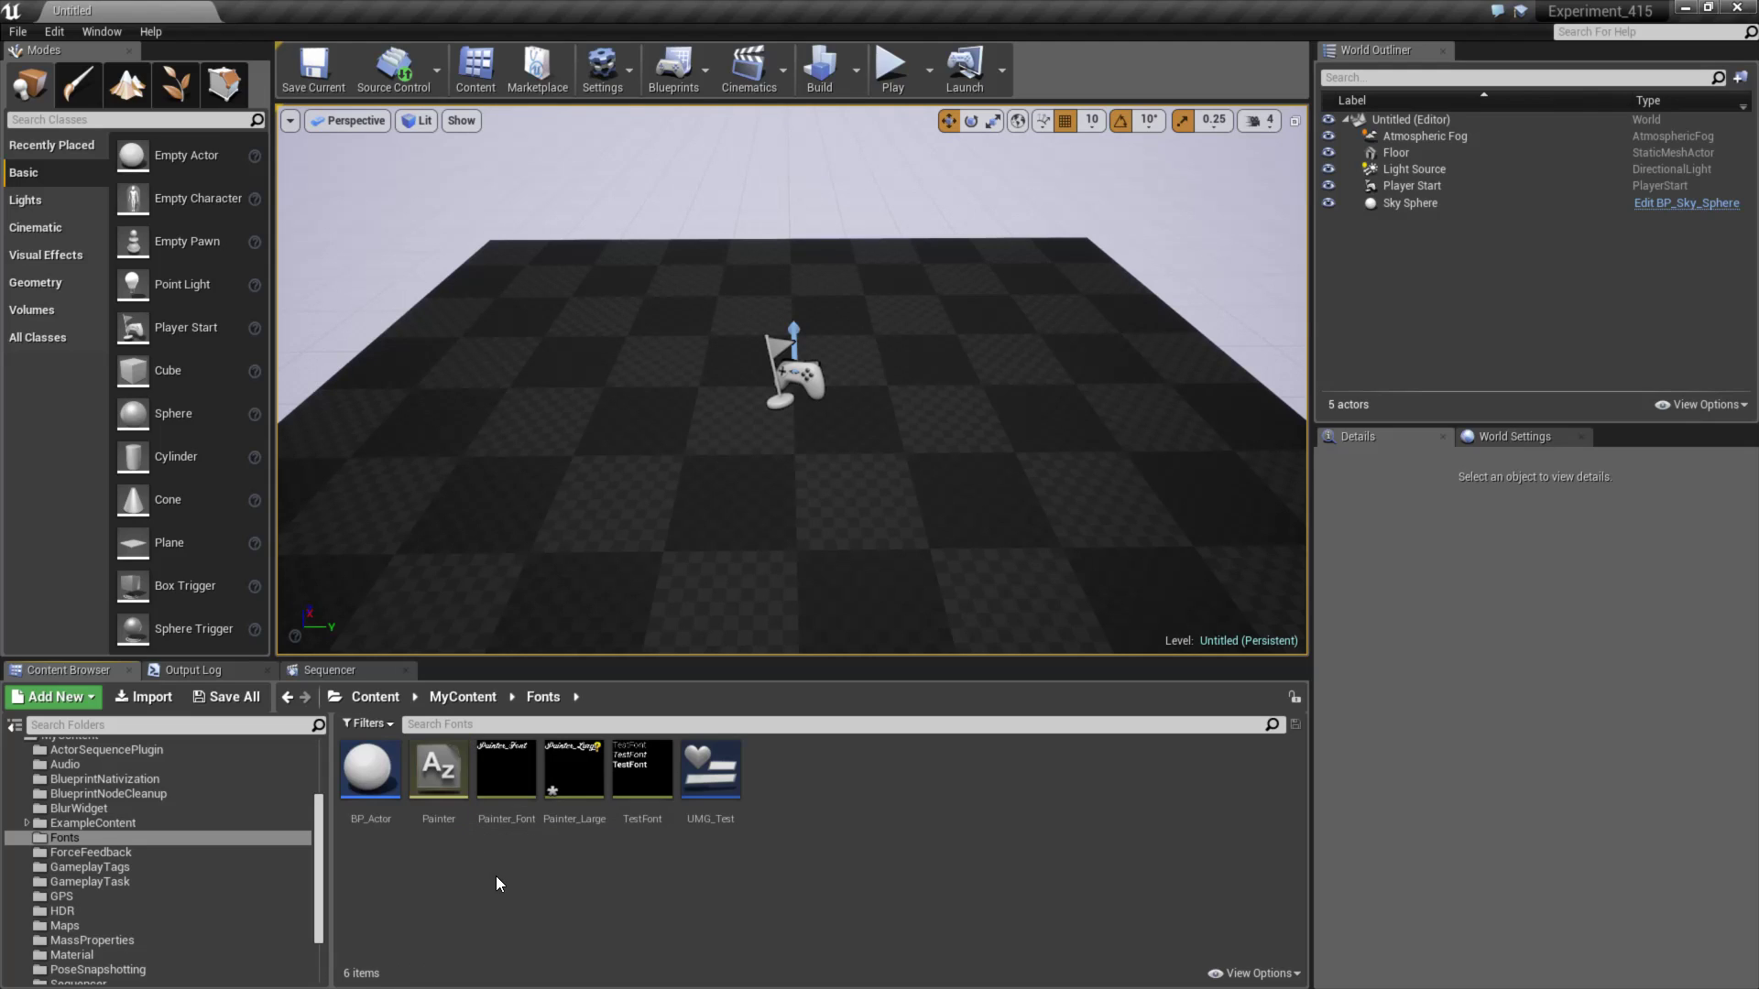
pyautogui.click(511, 774)
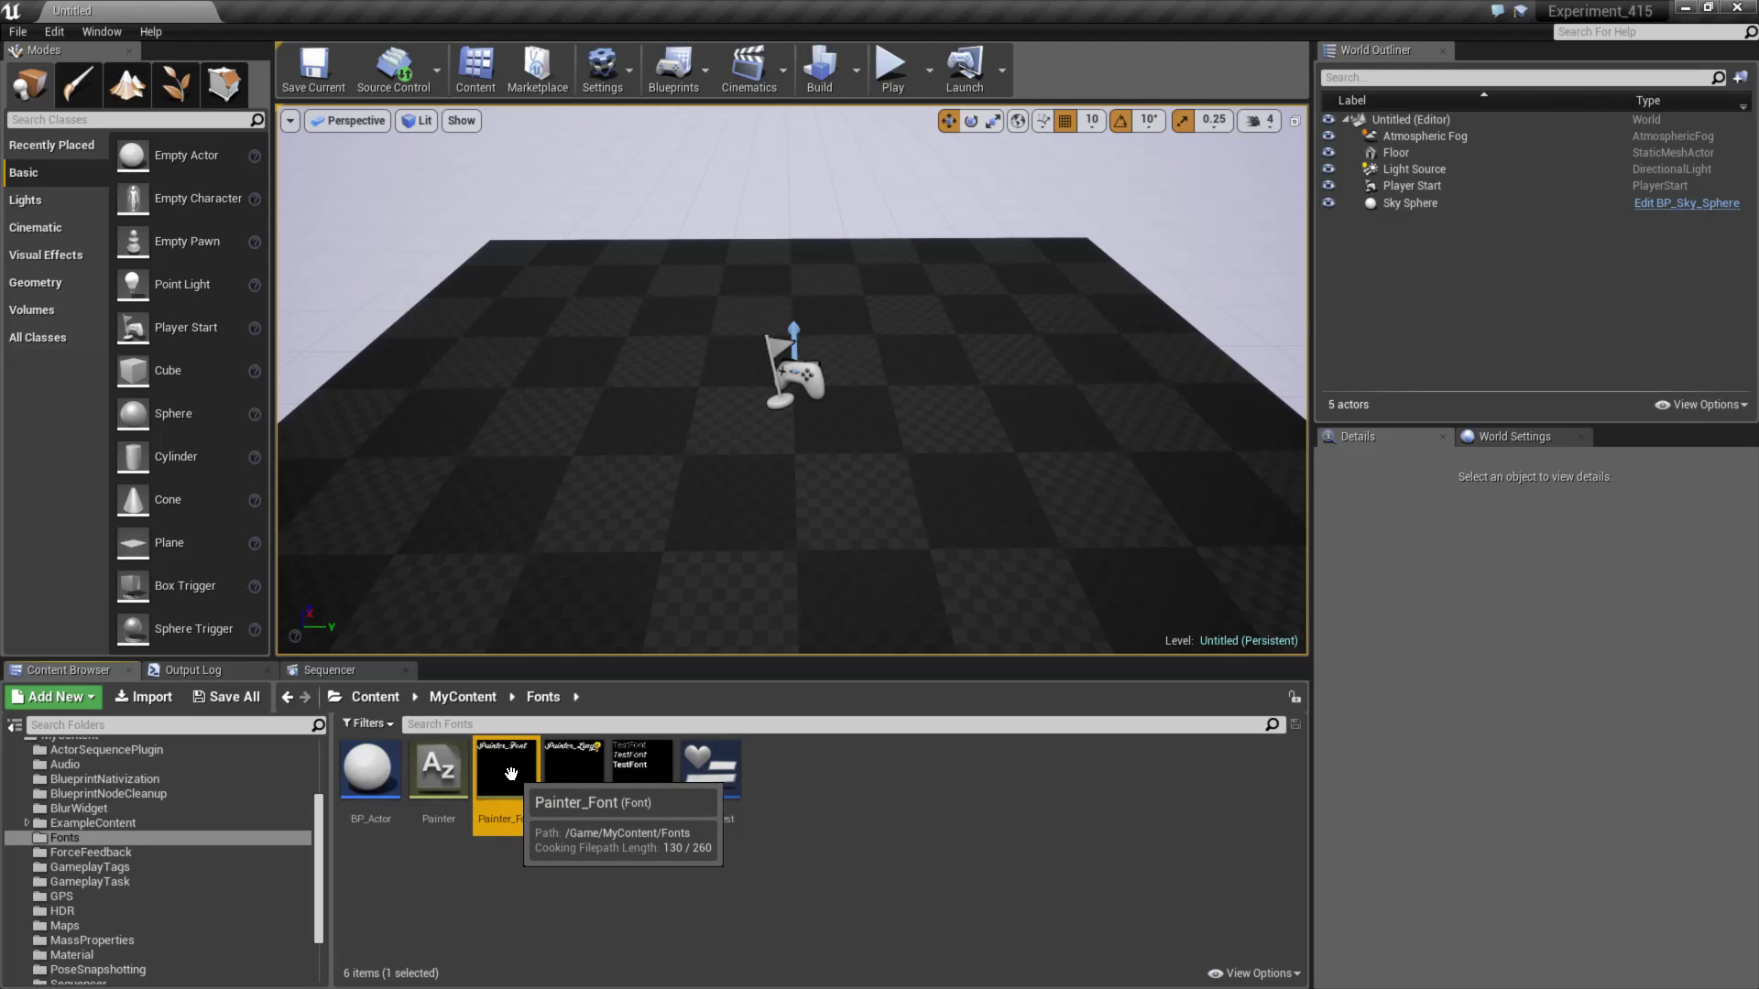
pyautogui.click(640, 900)
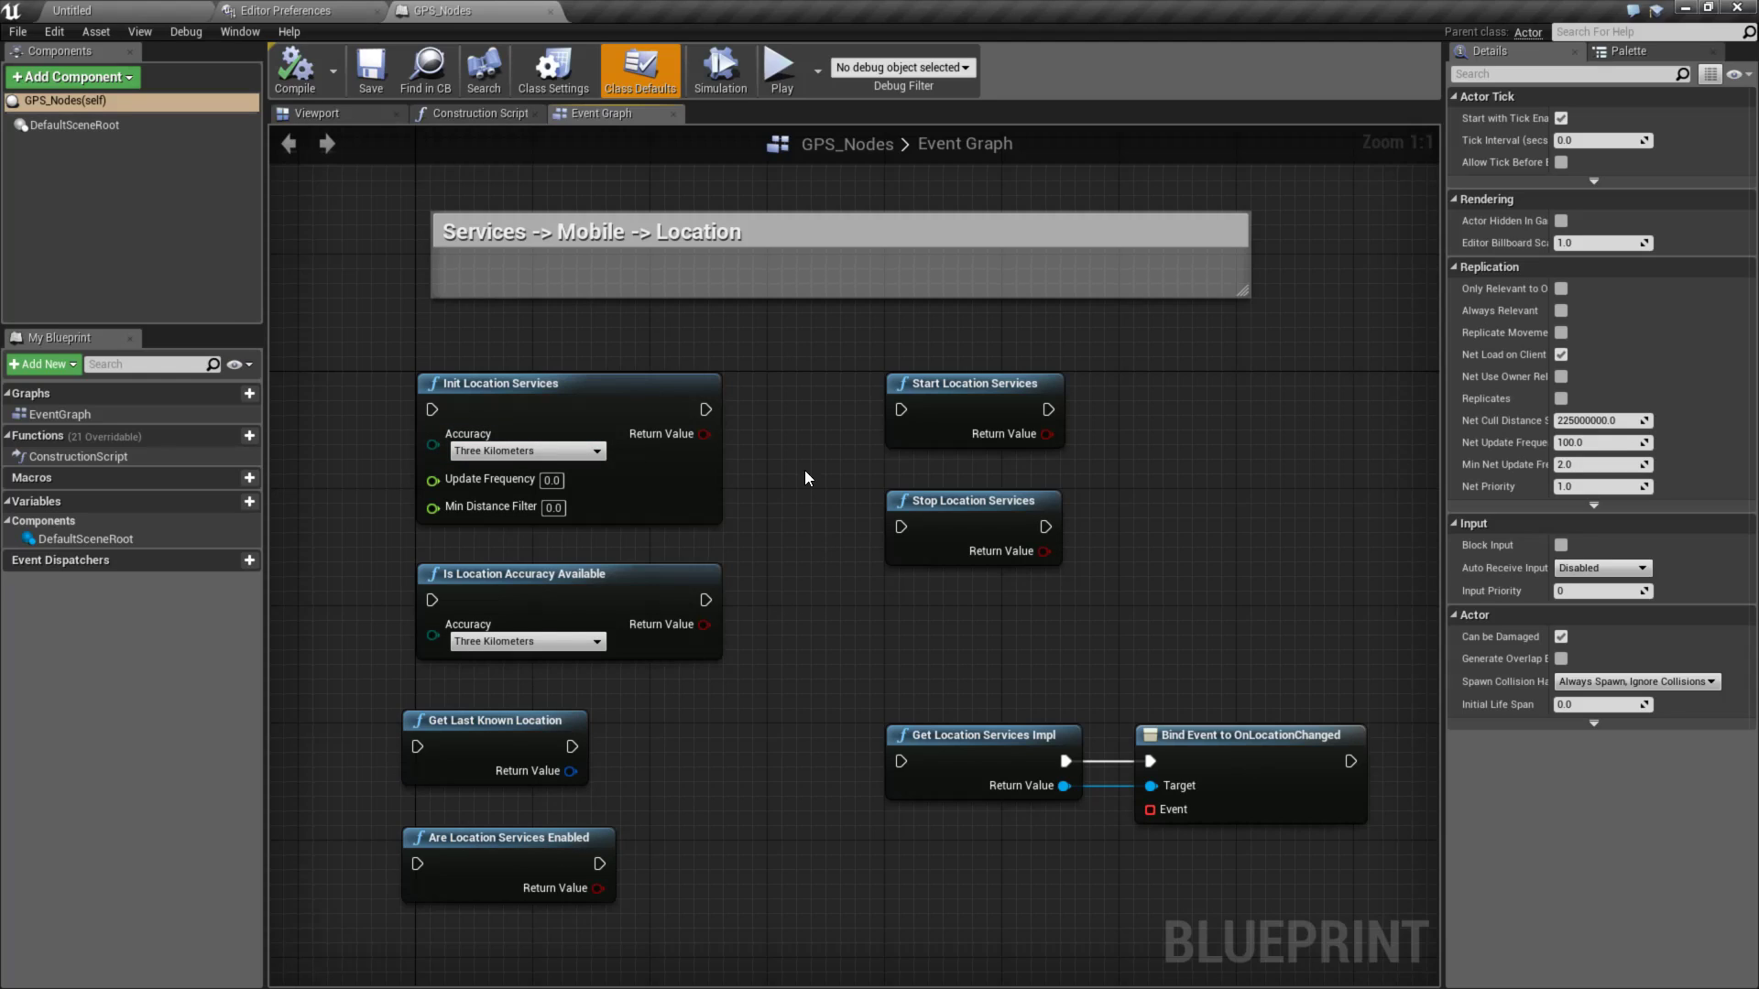
# - Examine the Start and Stop Location Services nodes and the Get Location Services Impl node bound to OnLocationChanged in the GPS_Nodes graph
pyautogui.moveTo(884, 422); pyautogui.dragTo(1077, 583)
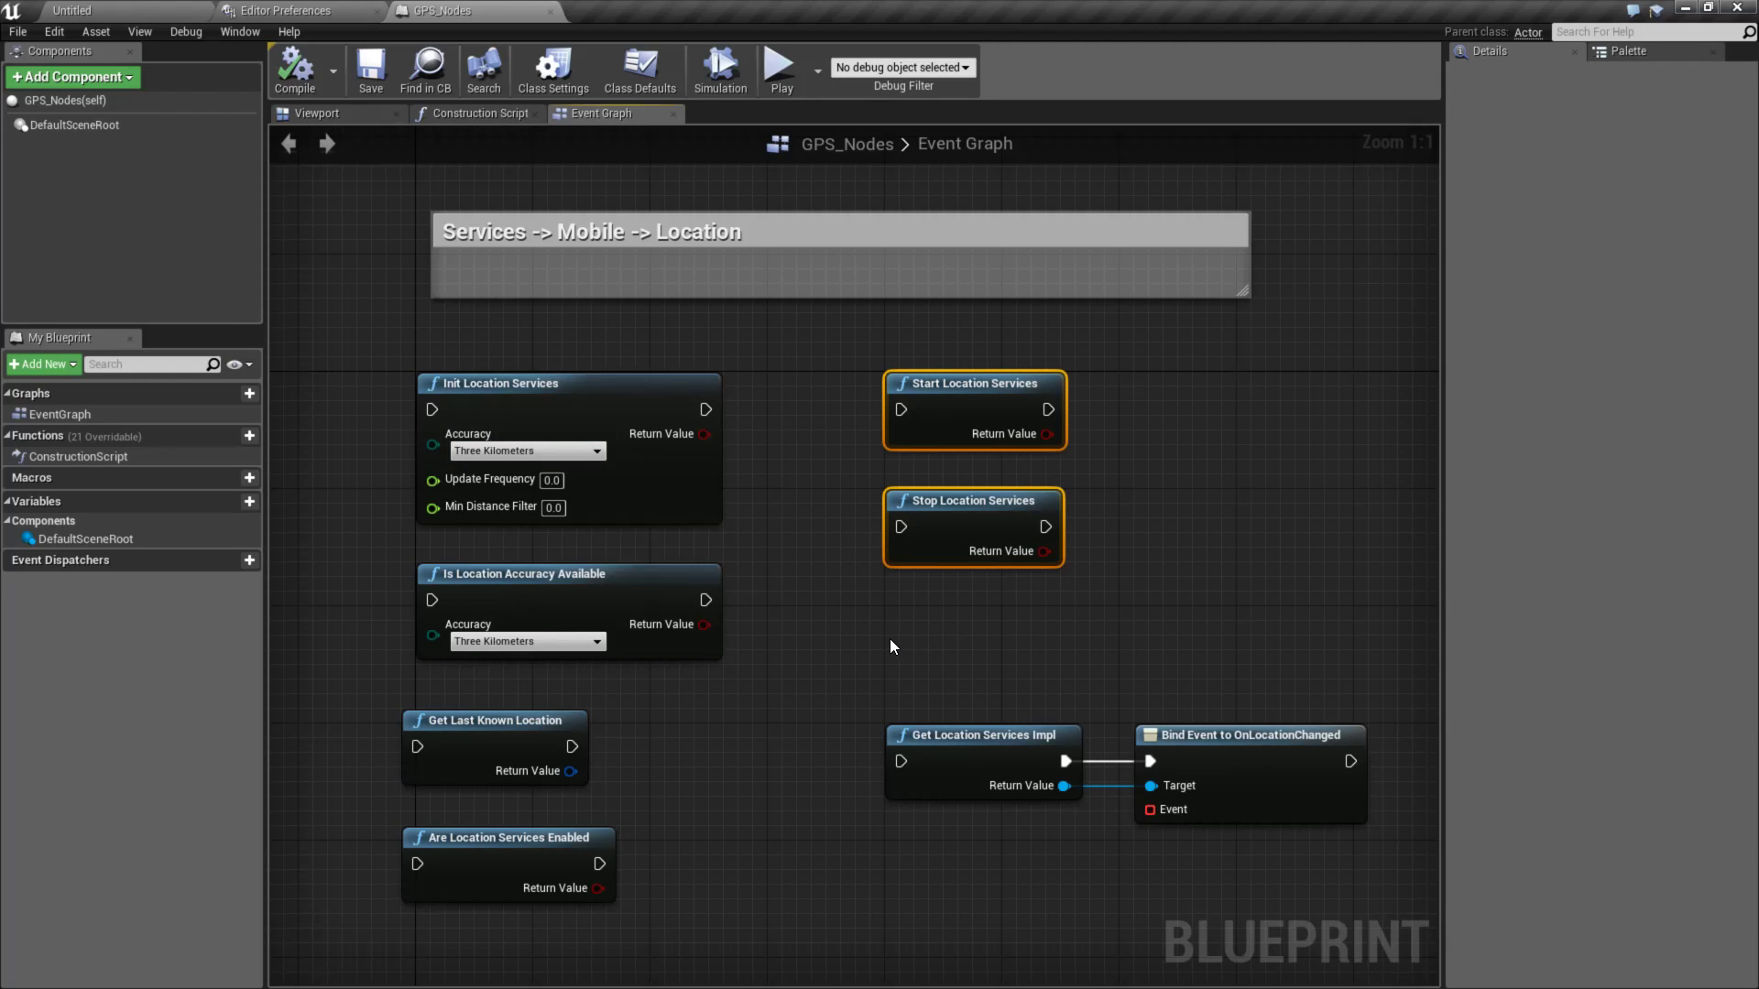
pyautogui.moveTo(890, 640); pyautogui.dragTo(886, 613, button='right')
pyautogui.click(883, 613)
pyautogui.moveTo(808, 621); pyautogui.dragTo(1307, 871)
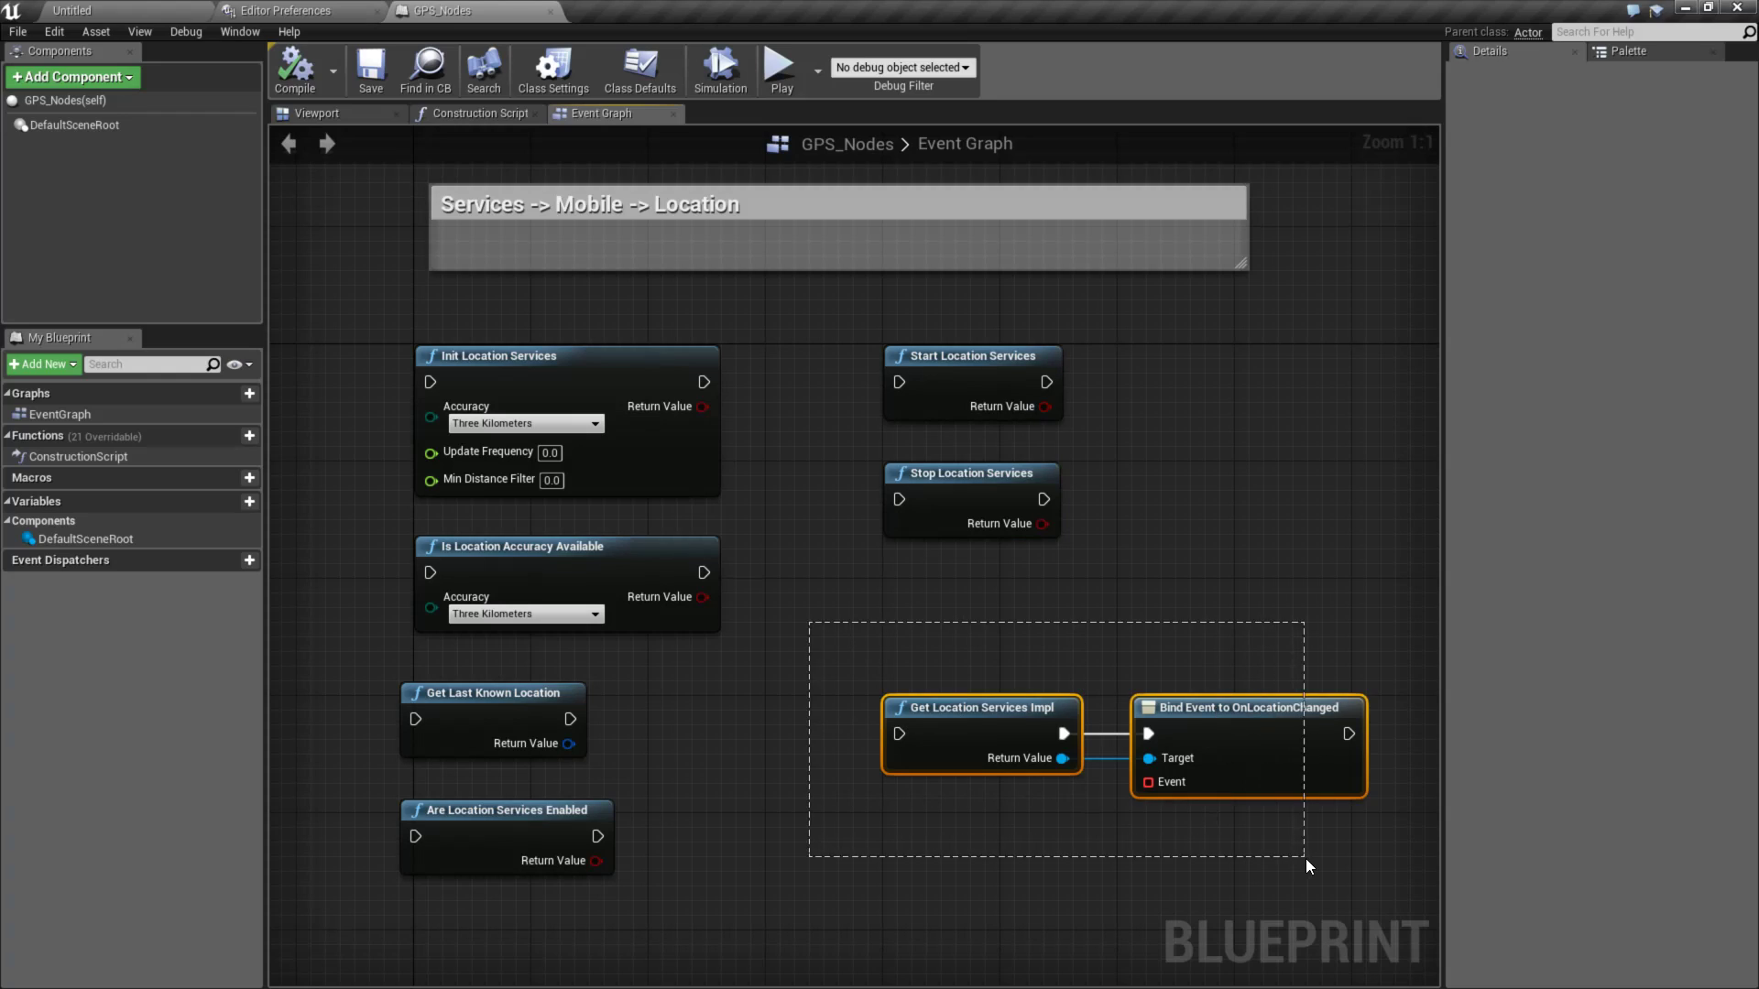
pyautogui.moveTo(826, 654); pyautogui.dragTo(1043, 801)
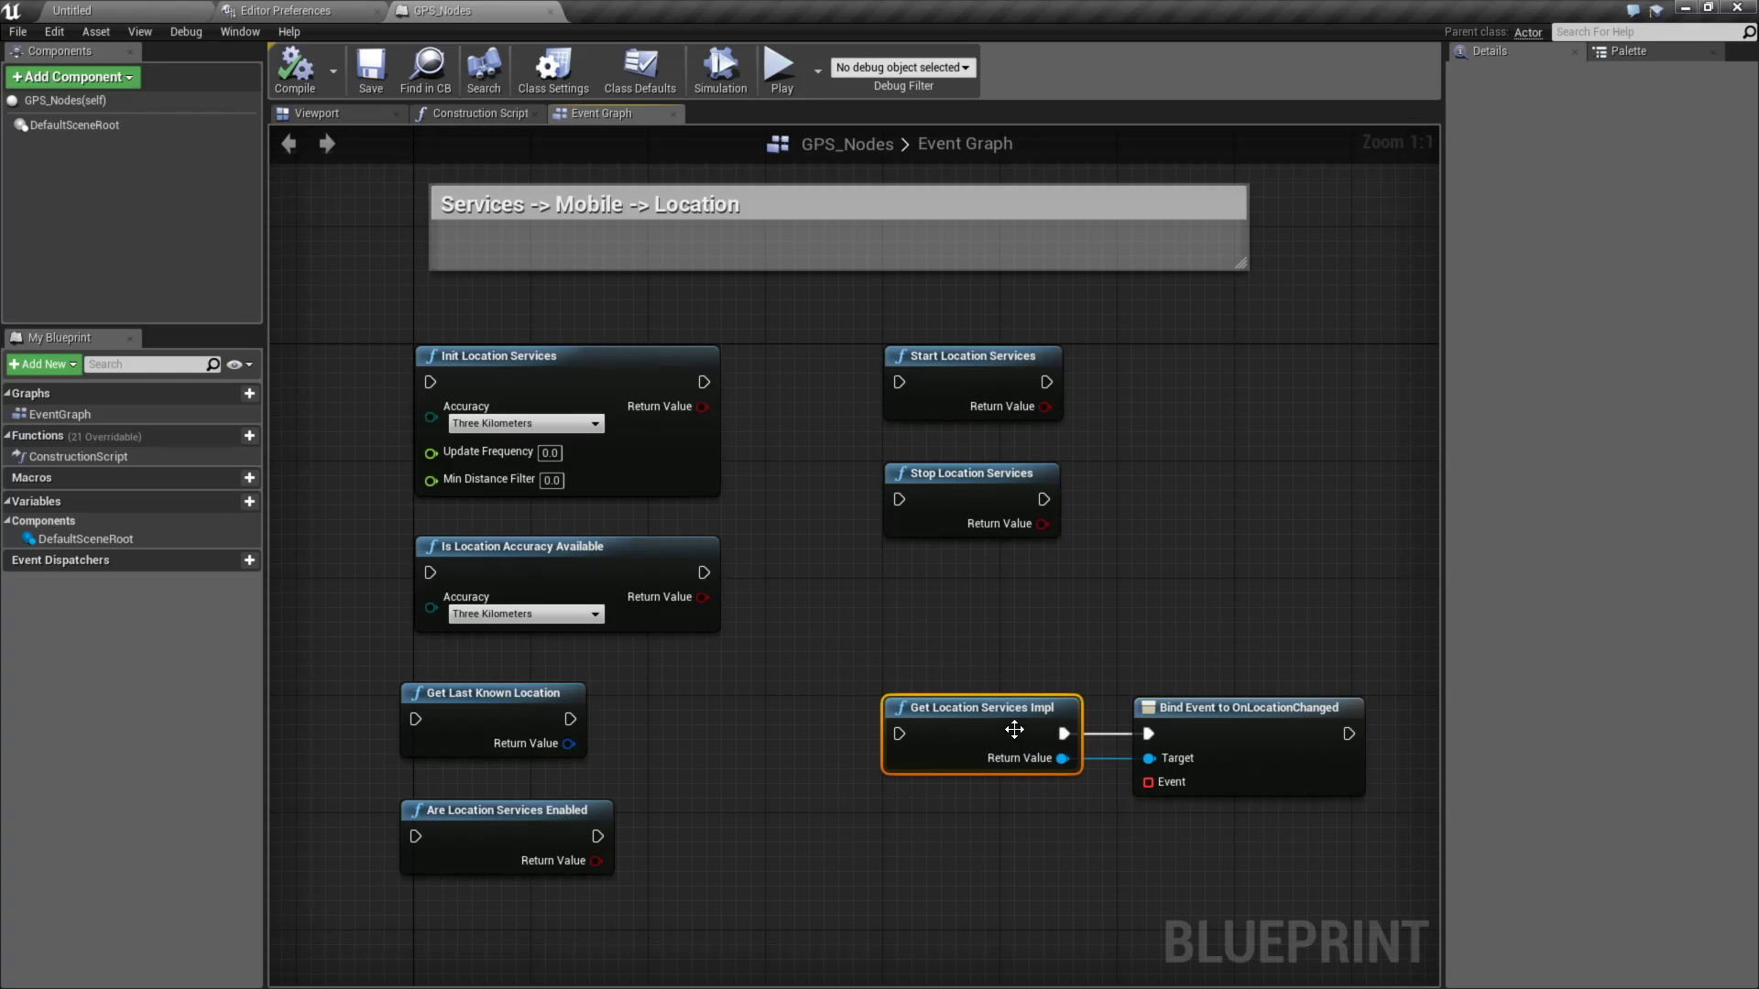
pyautogui.click(1223, 680)
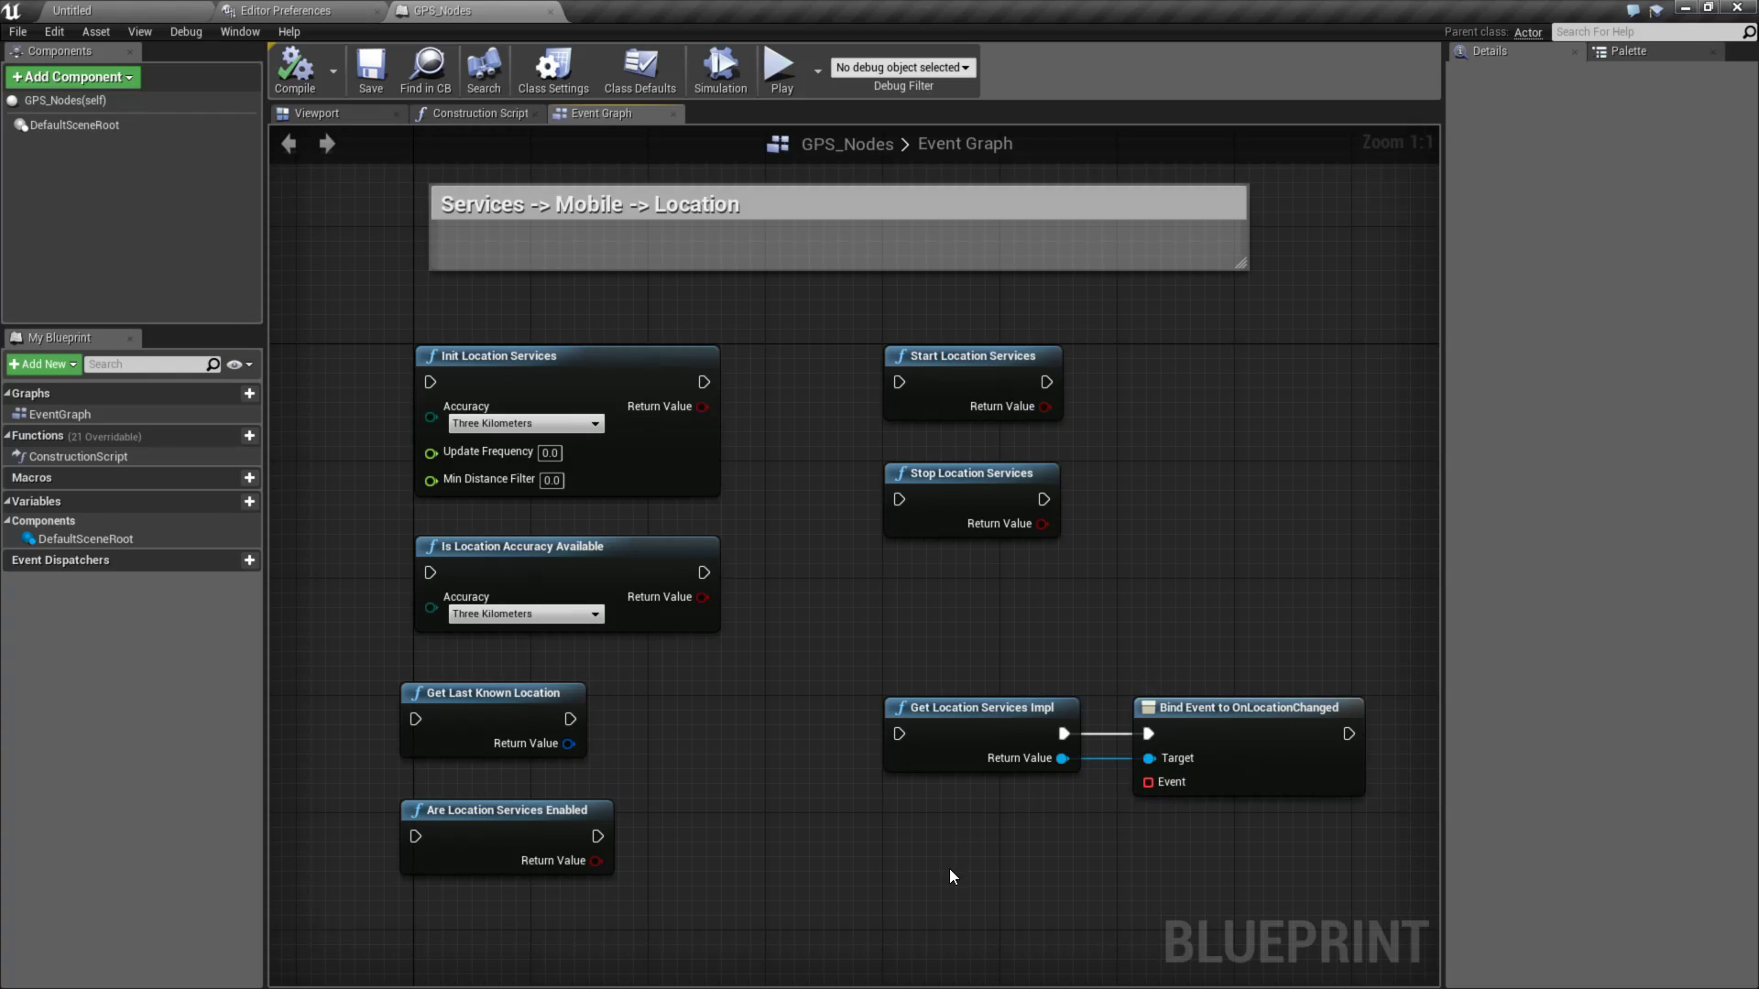
pyautogui.moveTo(1084, 685); pyautogui.dragTo(1006, 799)
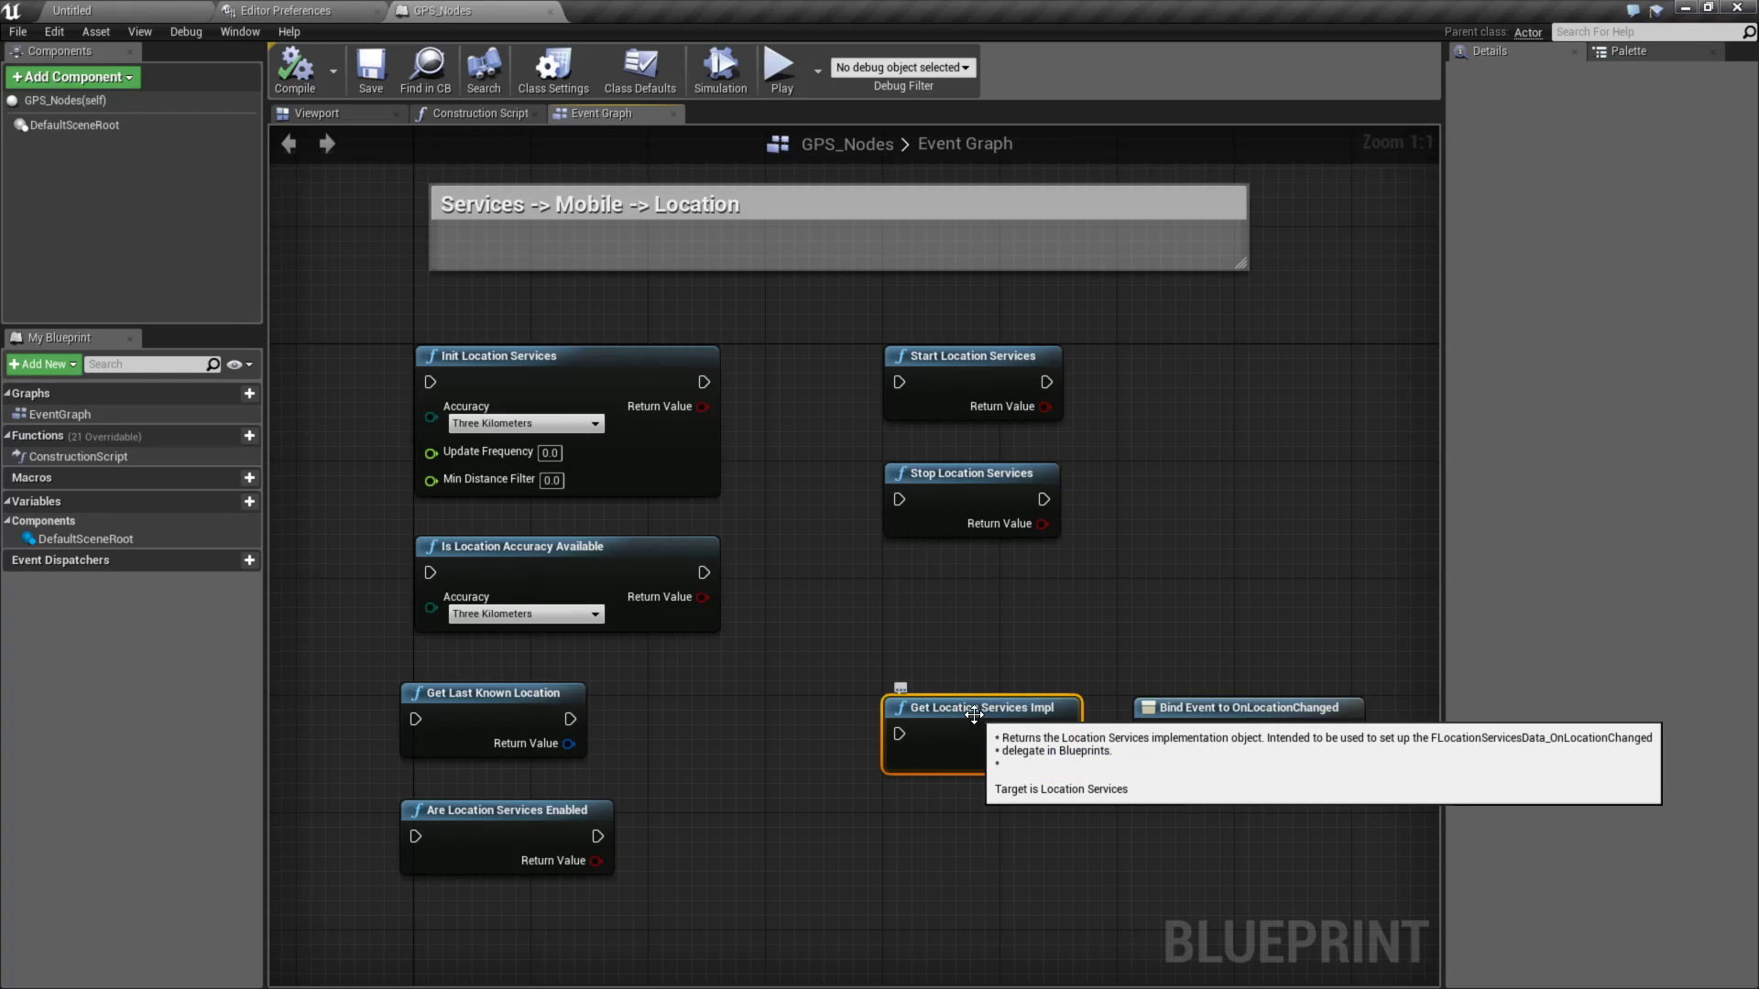
pyautogui.click(1106, 746)
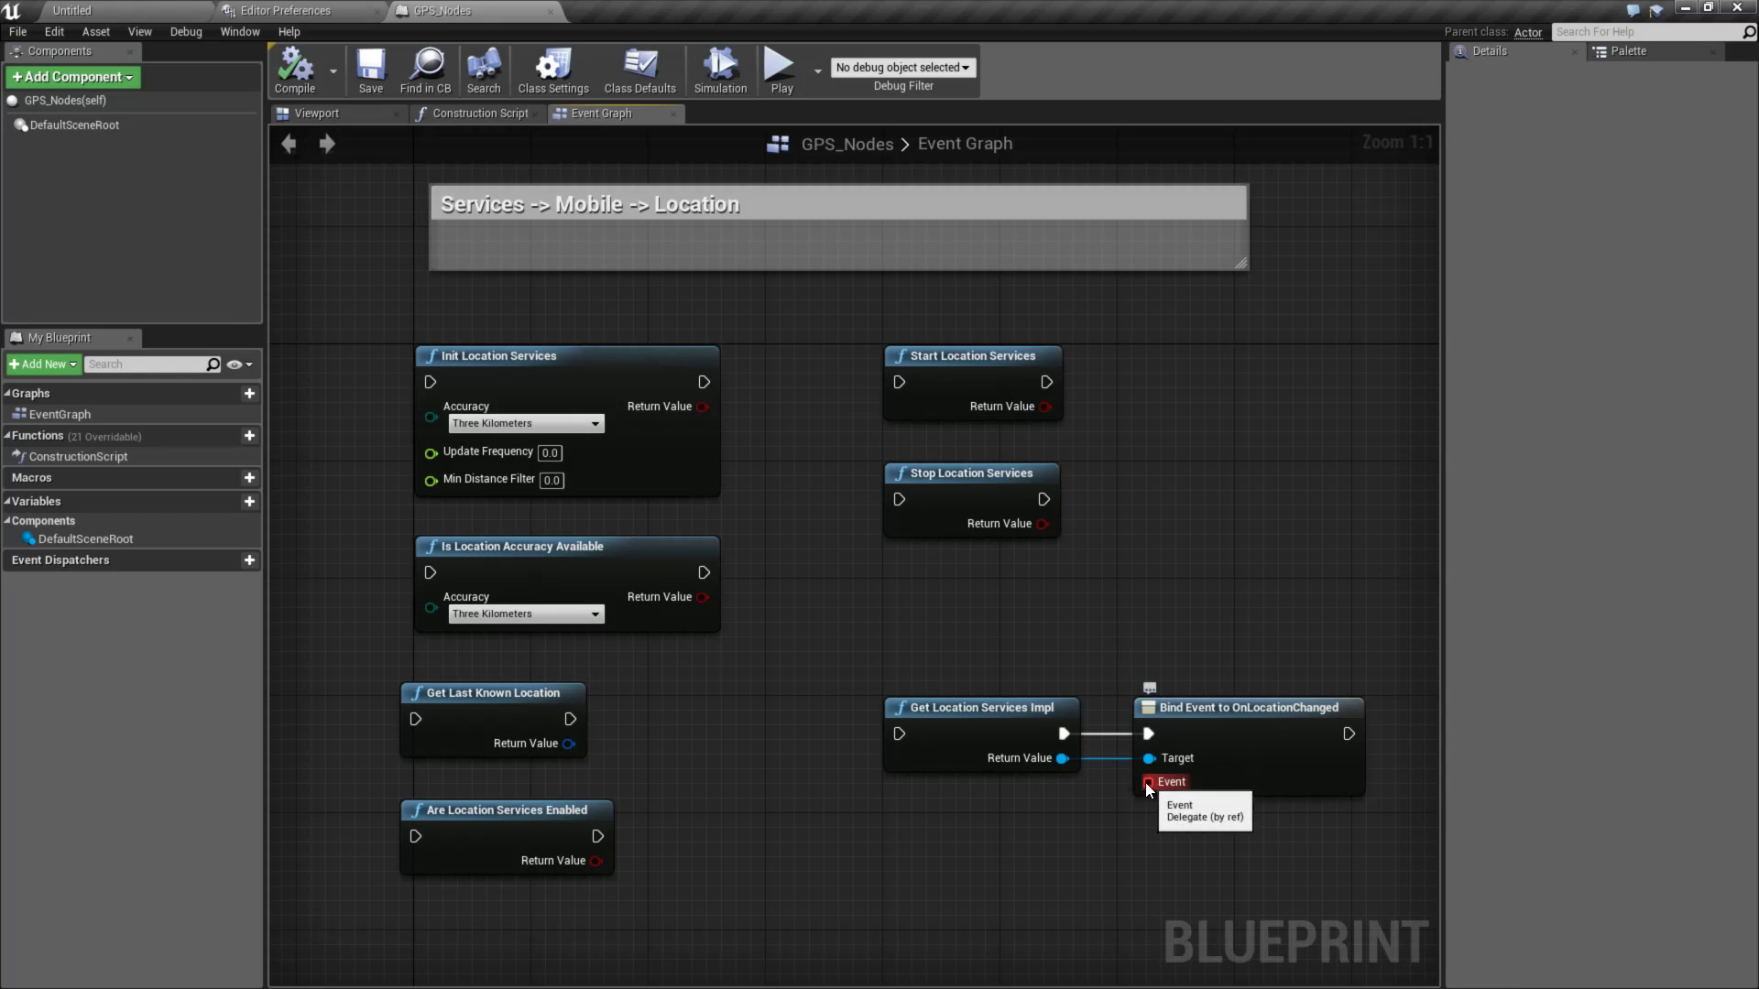
# - Examine the Are Location Services Enabled, Is Location Accuracy Available and Init Location Services nodes, including the Accuracy options
pyautogui.moveTo(951, 879); pyautogui.dragTo(922, 784, button='right')
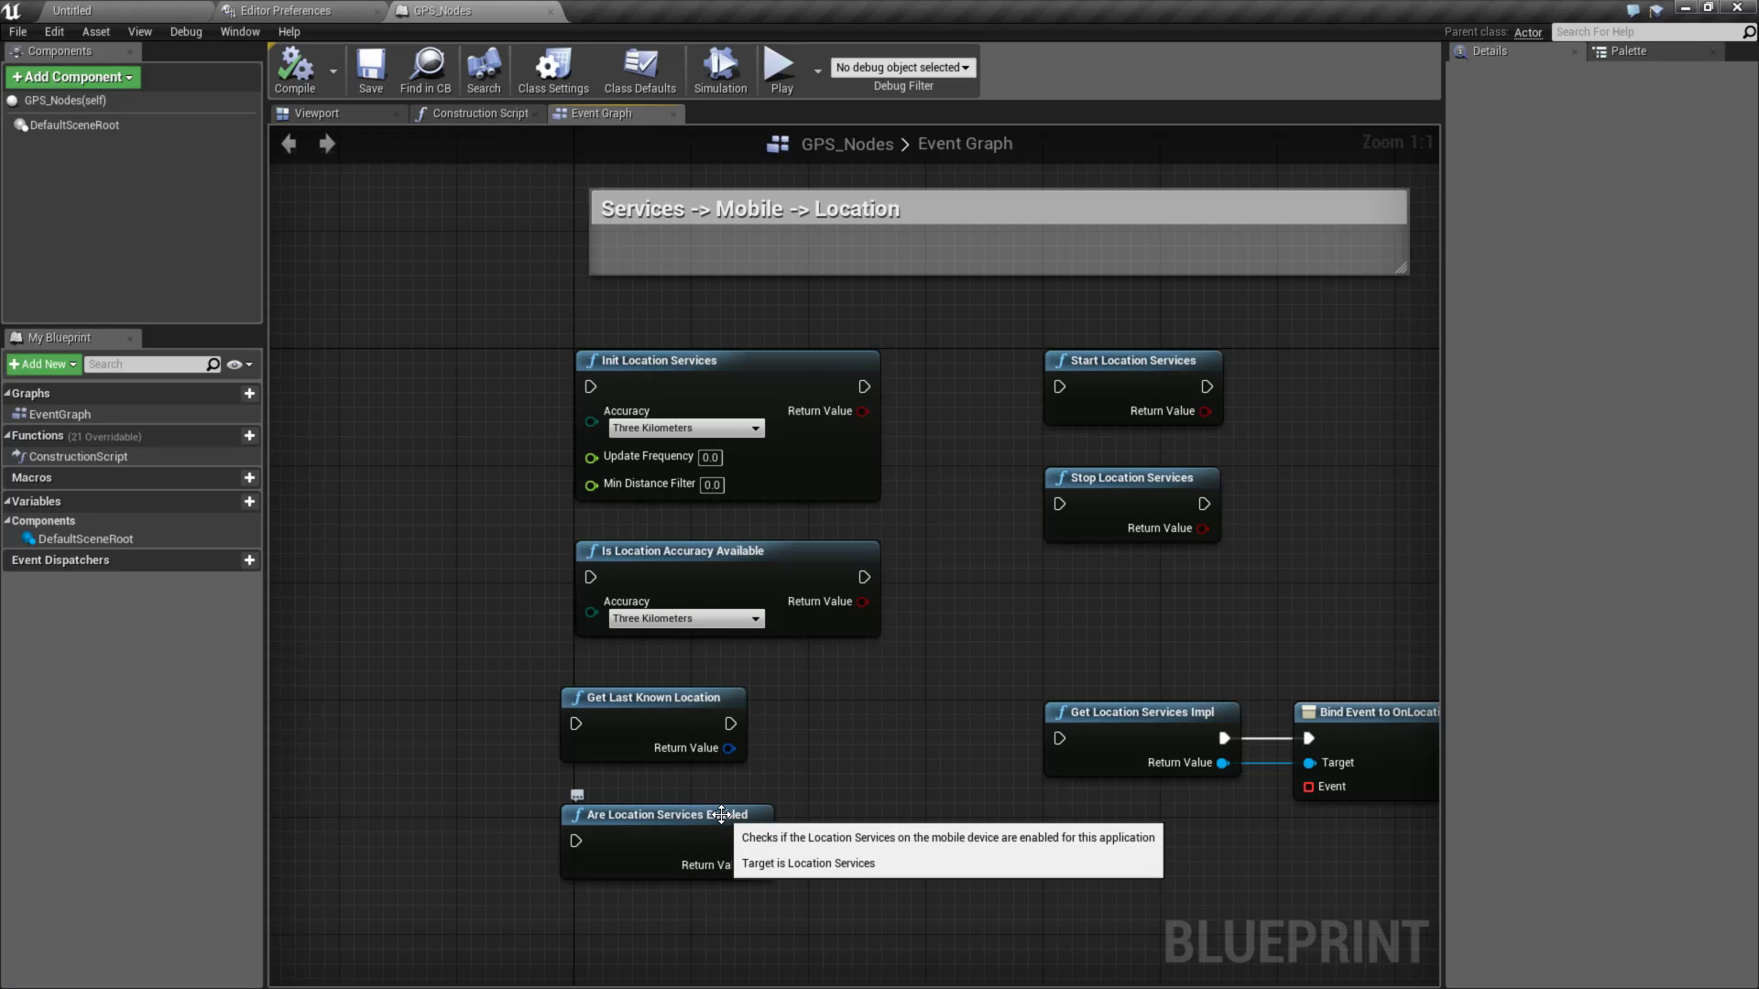
pyautogui.moveTo(817, 775); pyautogui.dragTo(467, 865)
pyautogui.click(872, 777)
pyautogui.moveTo(871, 777); pyautogui.dragTo(837, 846, button='right')
pyautogui.moveTo(451, 415); pyautogui.dragTo(602, 646)
pyautogui.click(673, 622)
pyautogui.click(673, 689)
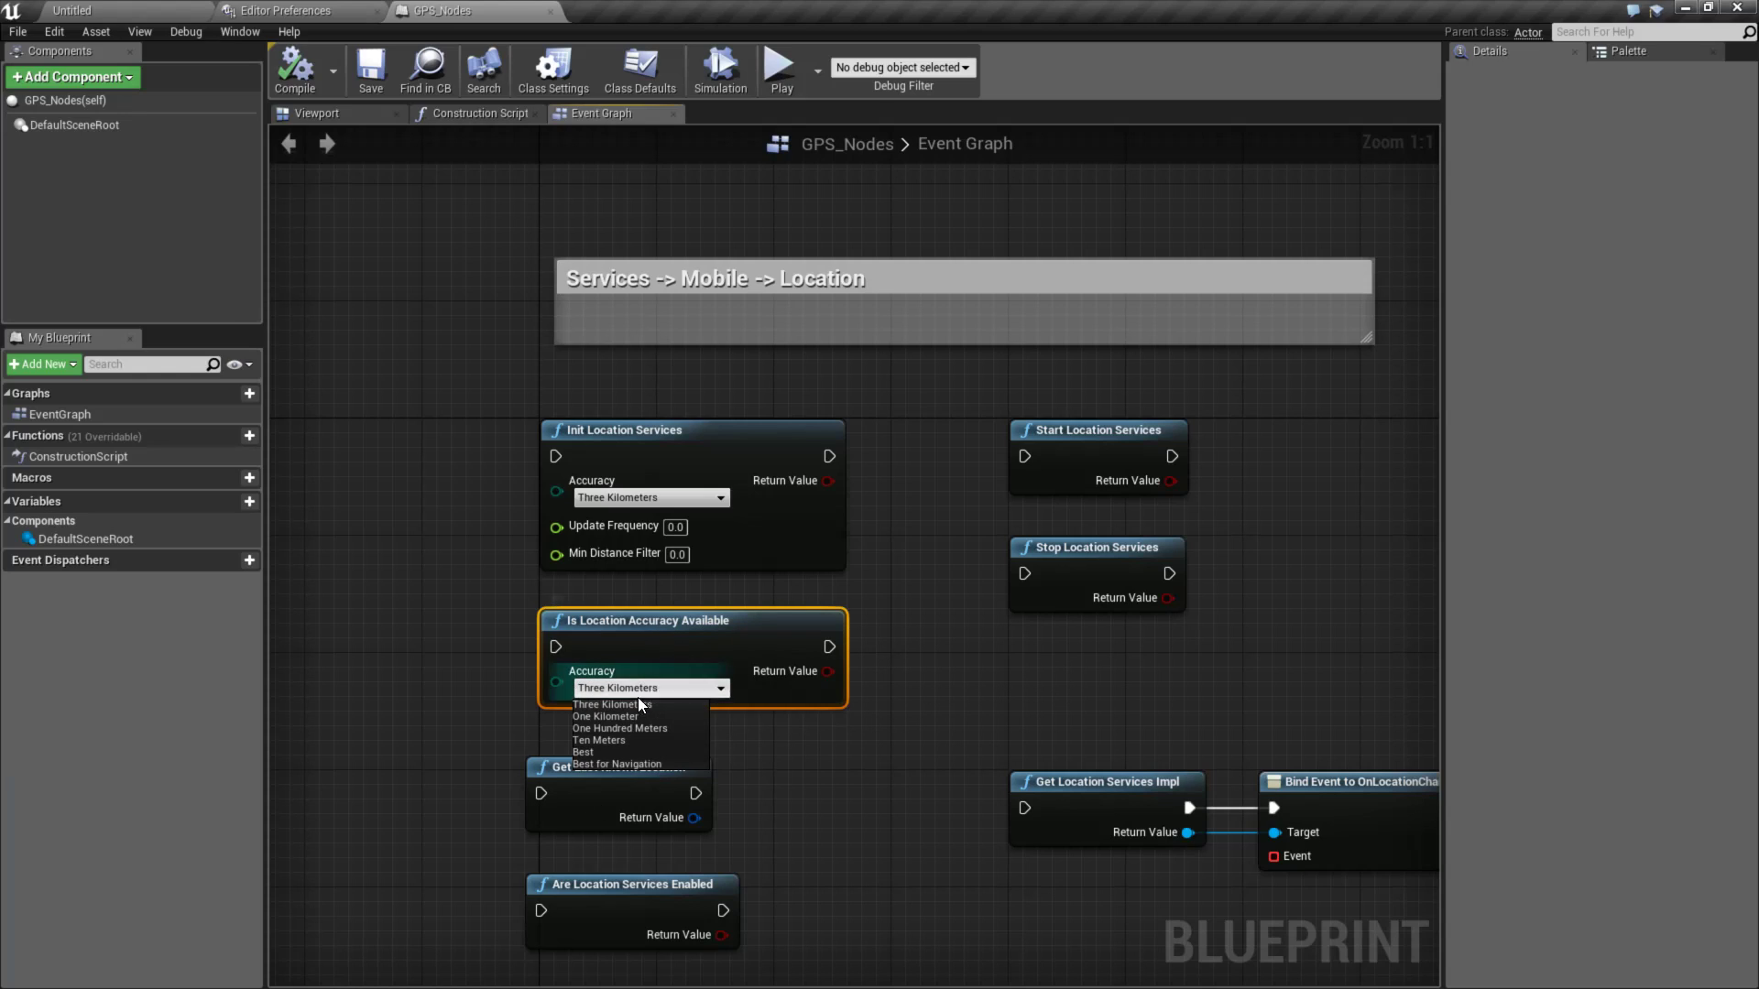
pyautogui.moveTo(492, 610); pyautogui.dragTo(890, 718)
pyautogui.click(893, 717)
pyautogui.click(675, 460)
pyautogui.moveTo(445, 391); pyautogui.dragTo(905, 586)
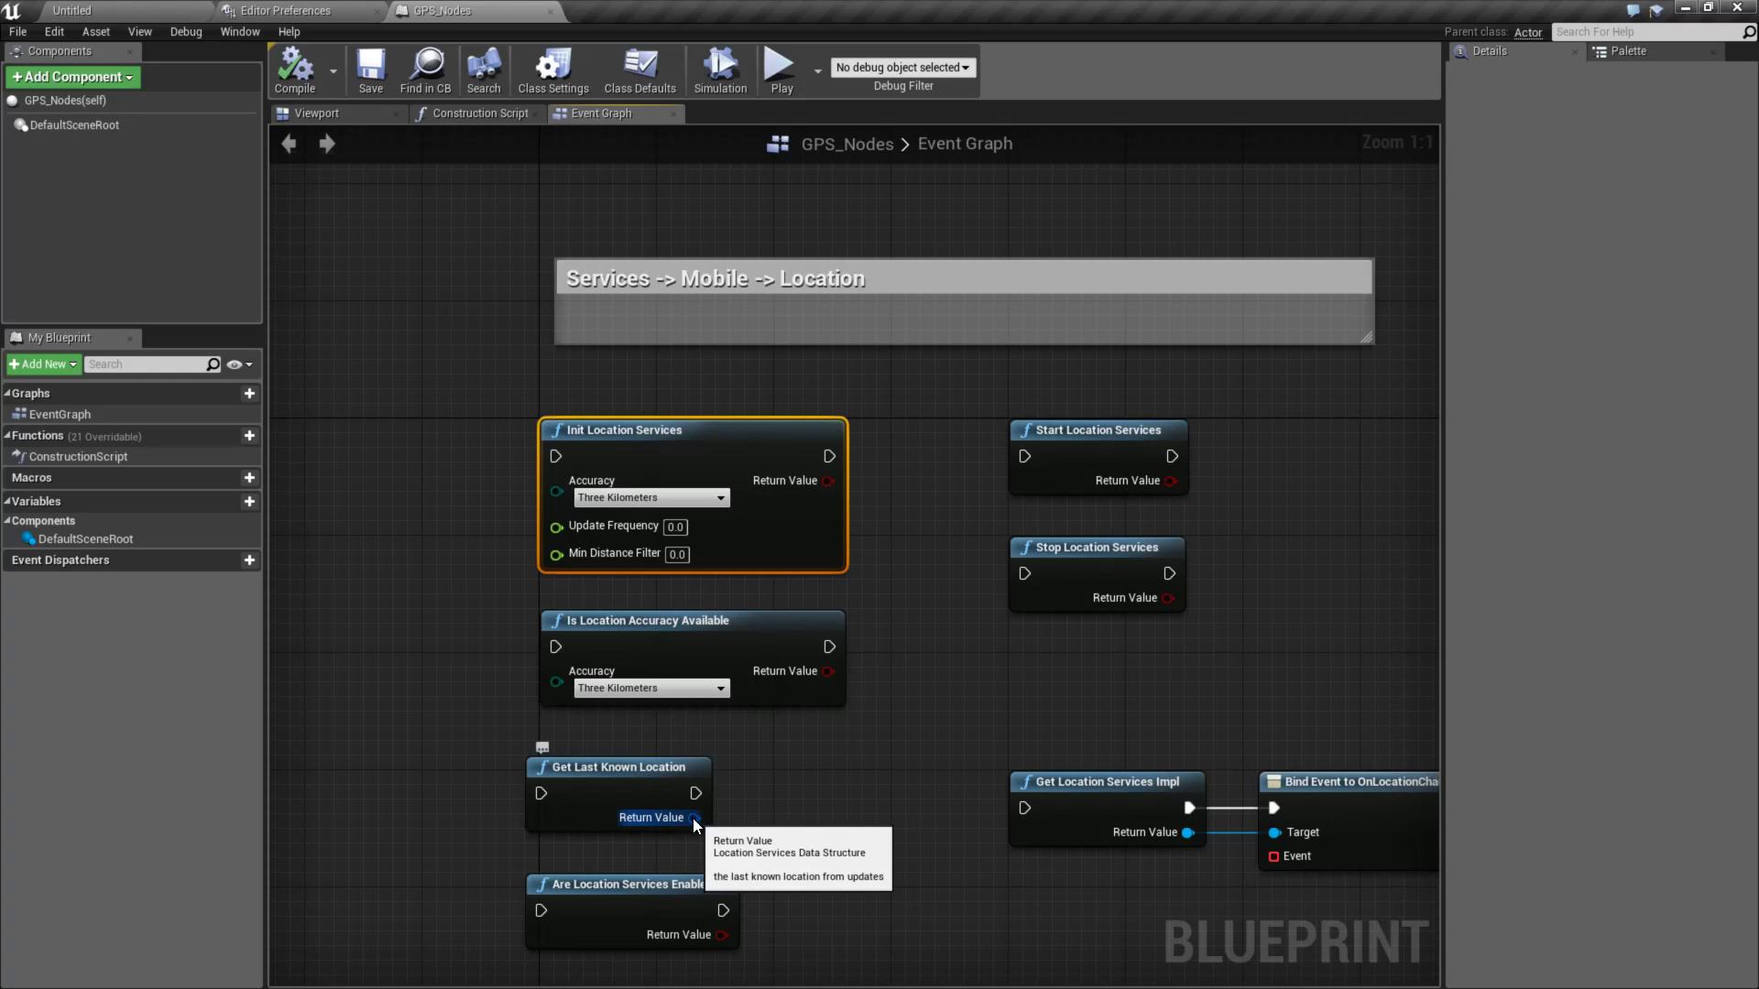
# - Add a Break LocationServicesData node to Get Last Known Location's return value, expand all its pins, and place it below the location nodes
pyautogui.moveTo(693, 819); pyautogui.dragTo(758, 841)
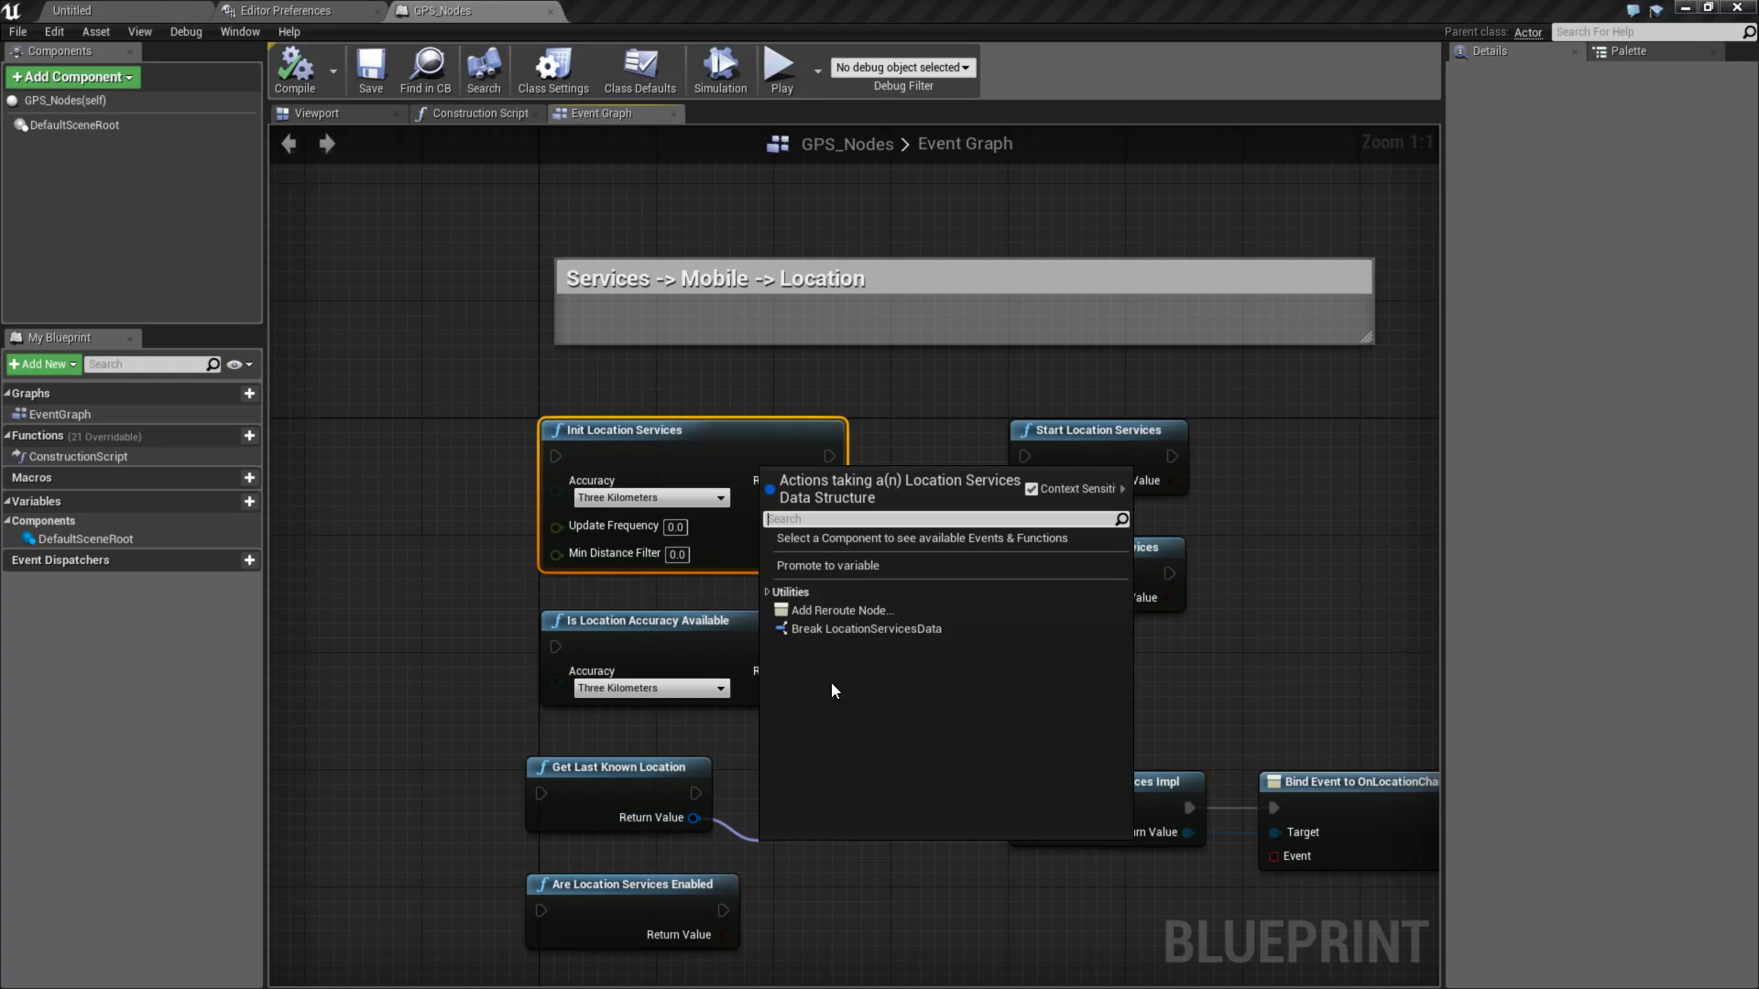
pyautogui.click(833, 631)
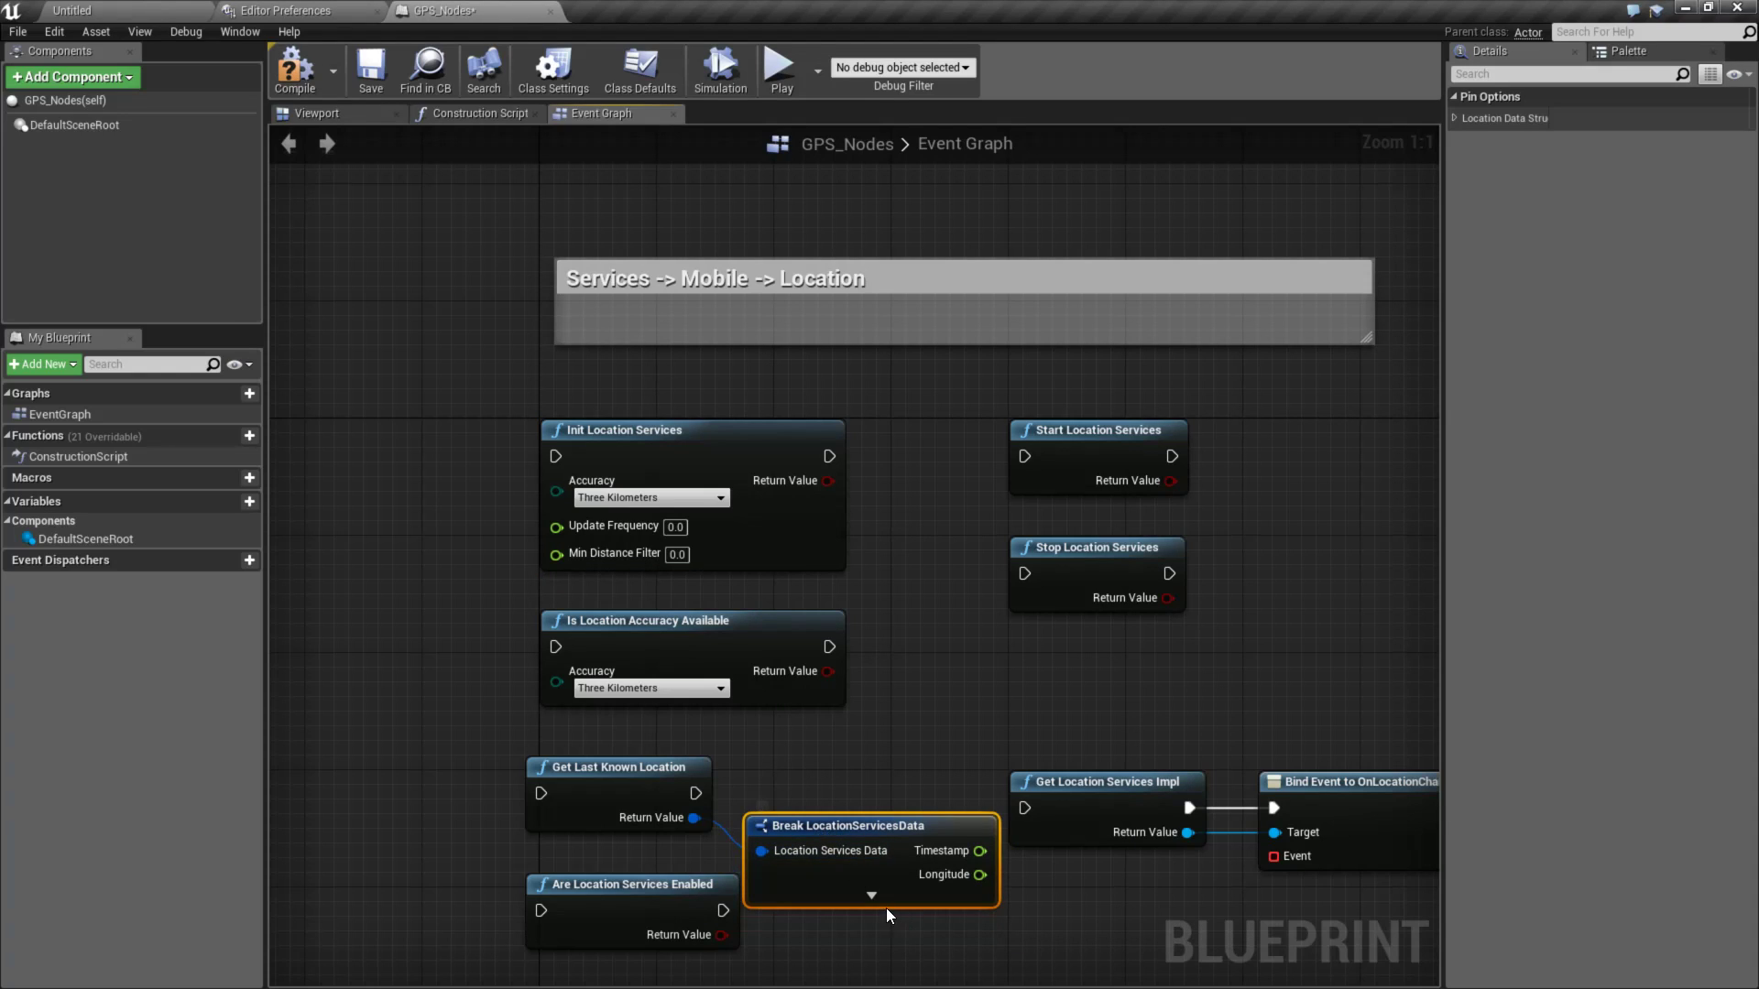
pyautogui.moveTo(1079, 965); pyautogui.dragTo(1036, 810, button='right')
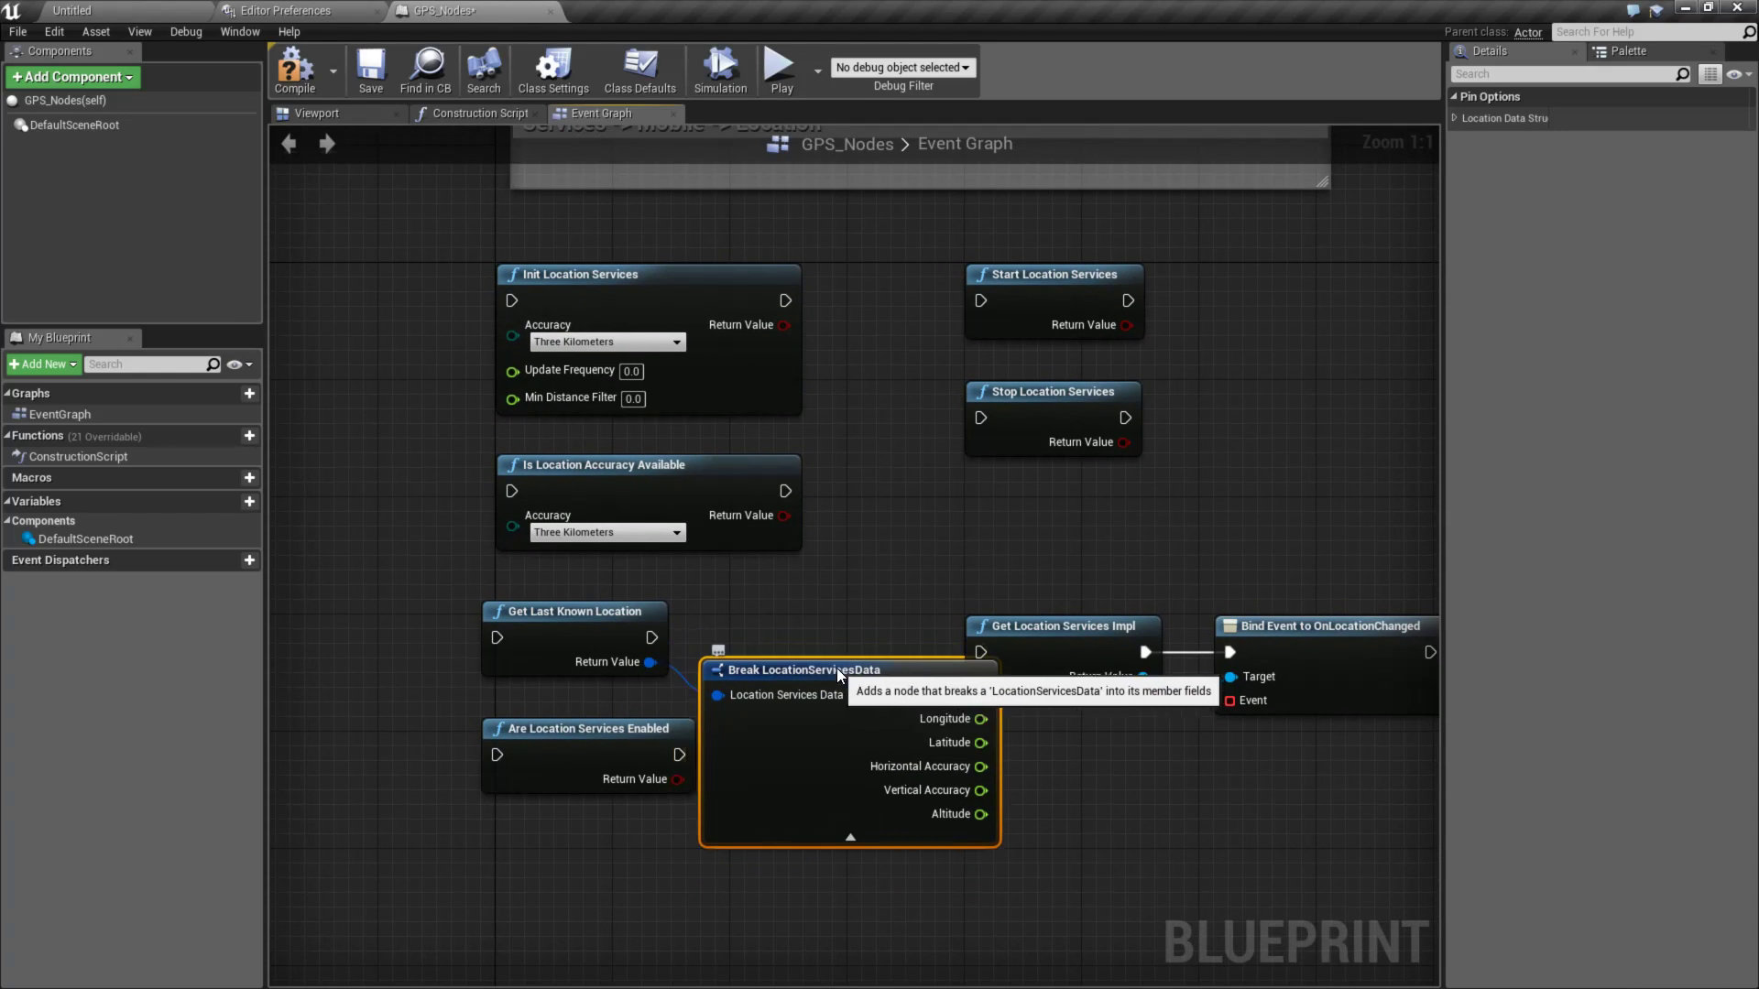
pyautogui.moveTo(859, 751); pyautogui.dragTo(889, 766)
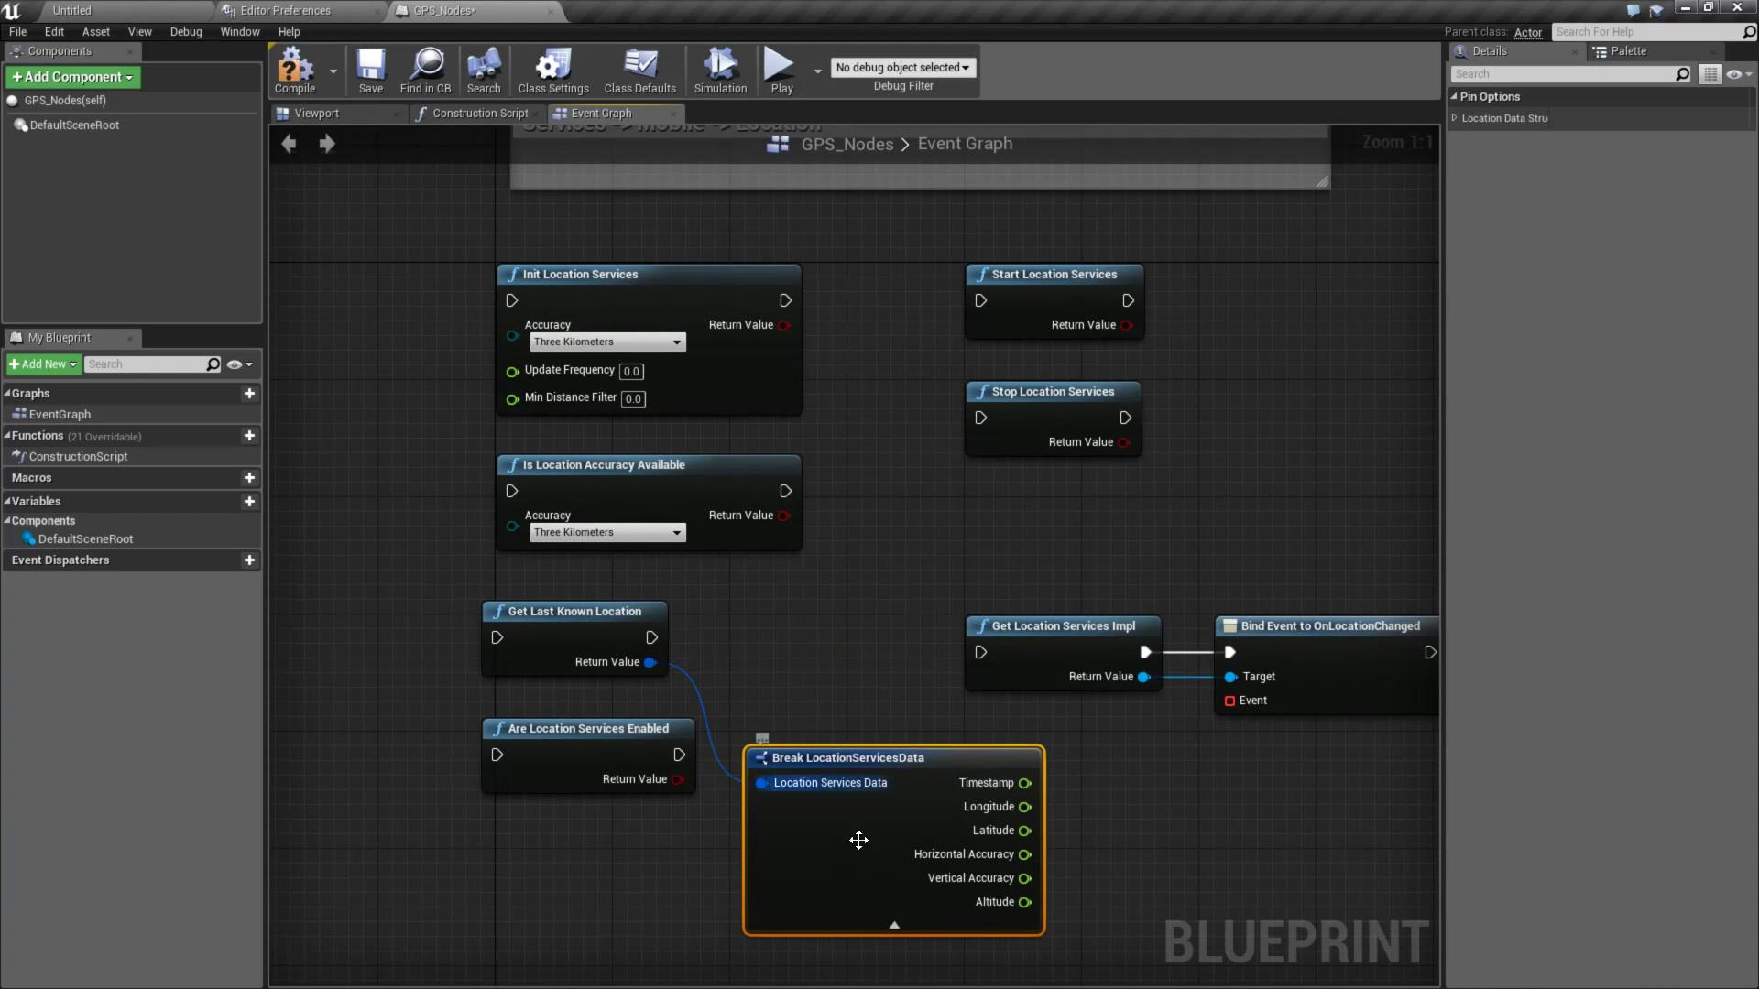
pyautogui.moveTo(1202, 832); pyautogui.dragTo(1086, 807, button='right')
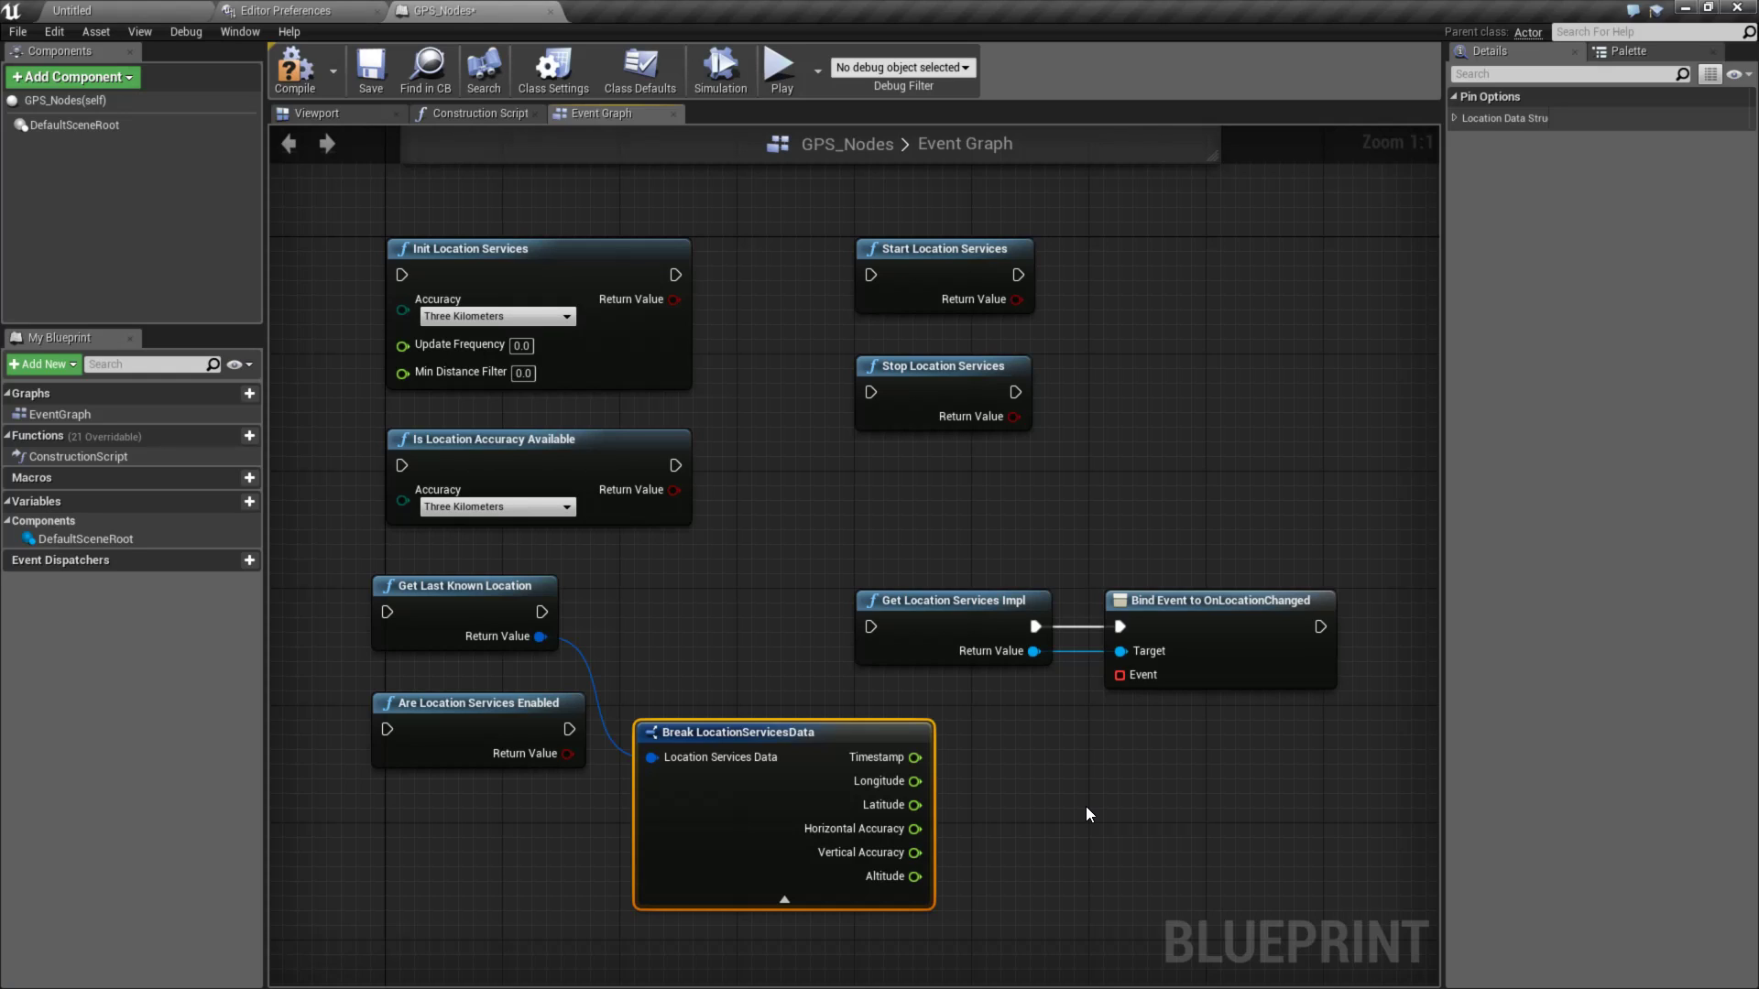
pyautogui.moveTo(1021, 803); pyautogui.dragTo(1088, 811, button='right')
pyautogui.click(1124, 827)
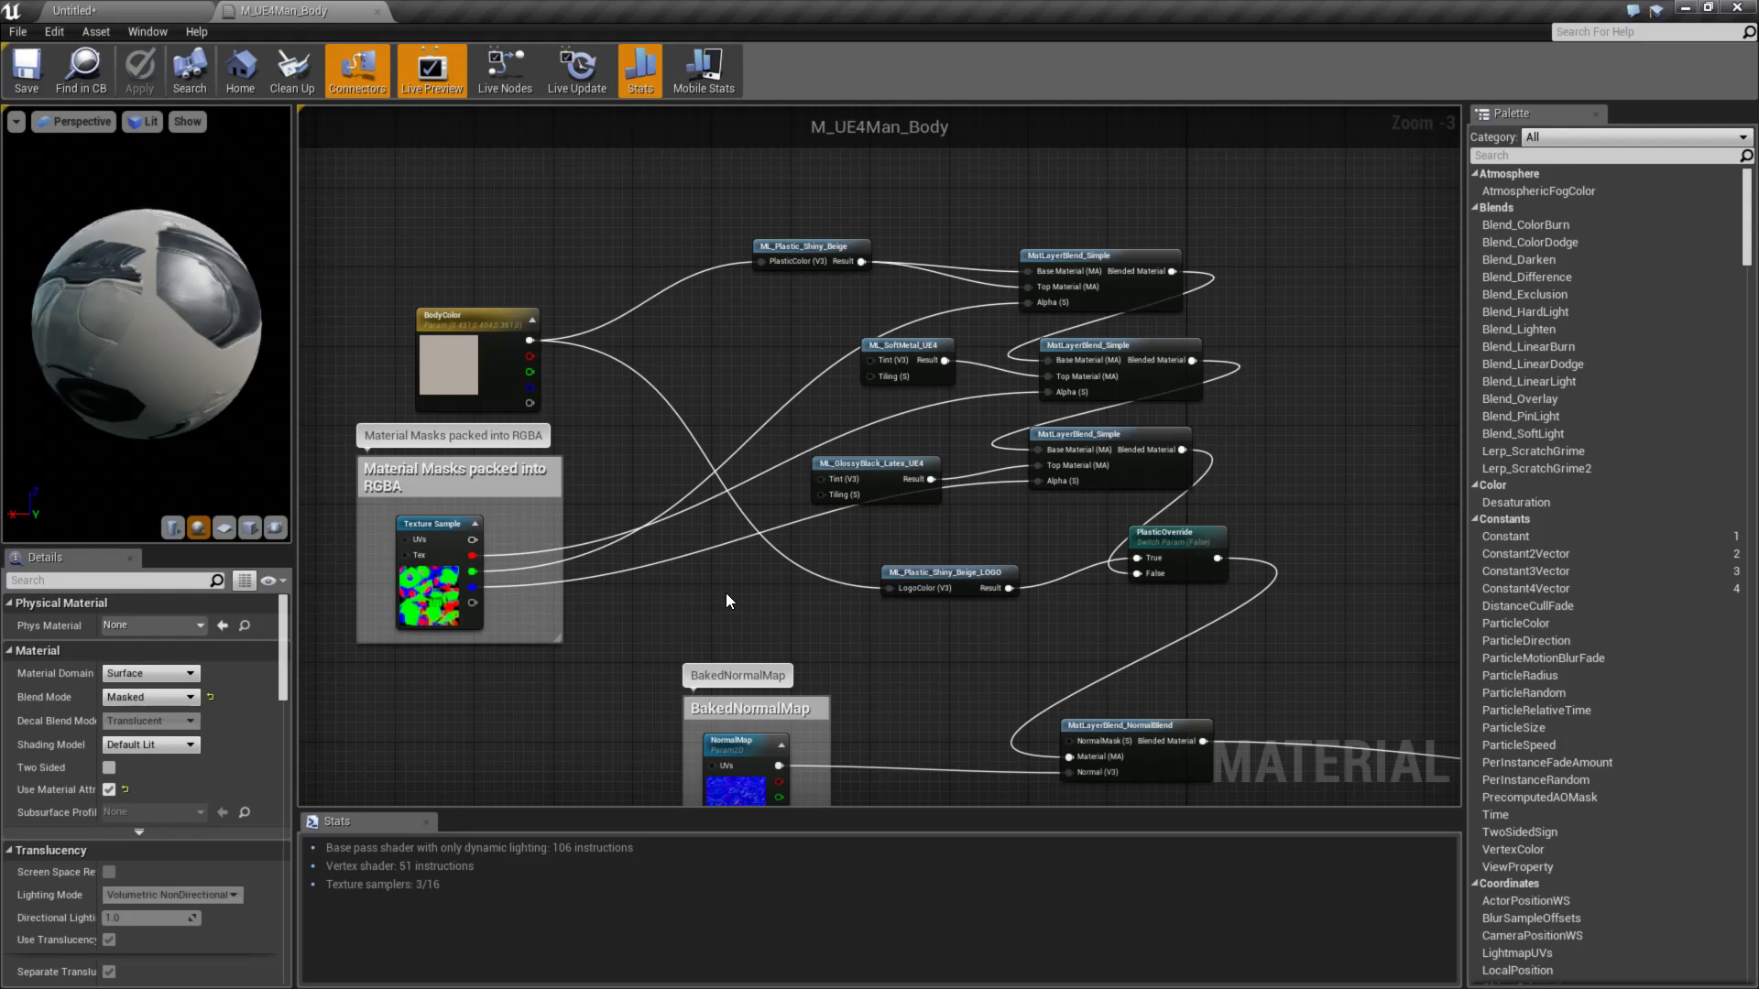
# - Insert a reroute node on the wire from BodyColor to ML_Plastic_Shiny_Beige and move both into line with that node's input
pyautogui.moveTo(650, 465); pyautogui.dragTo(756, 557, button='right')
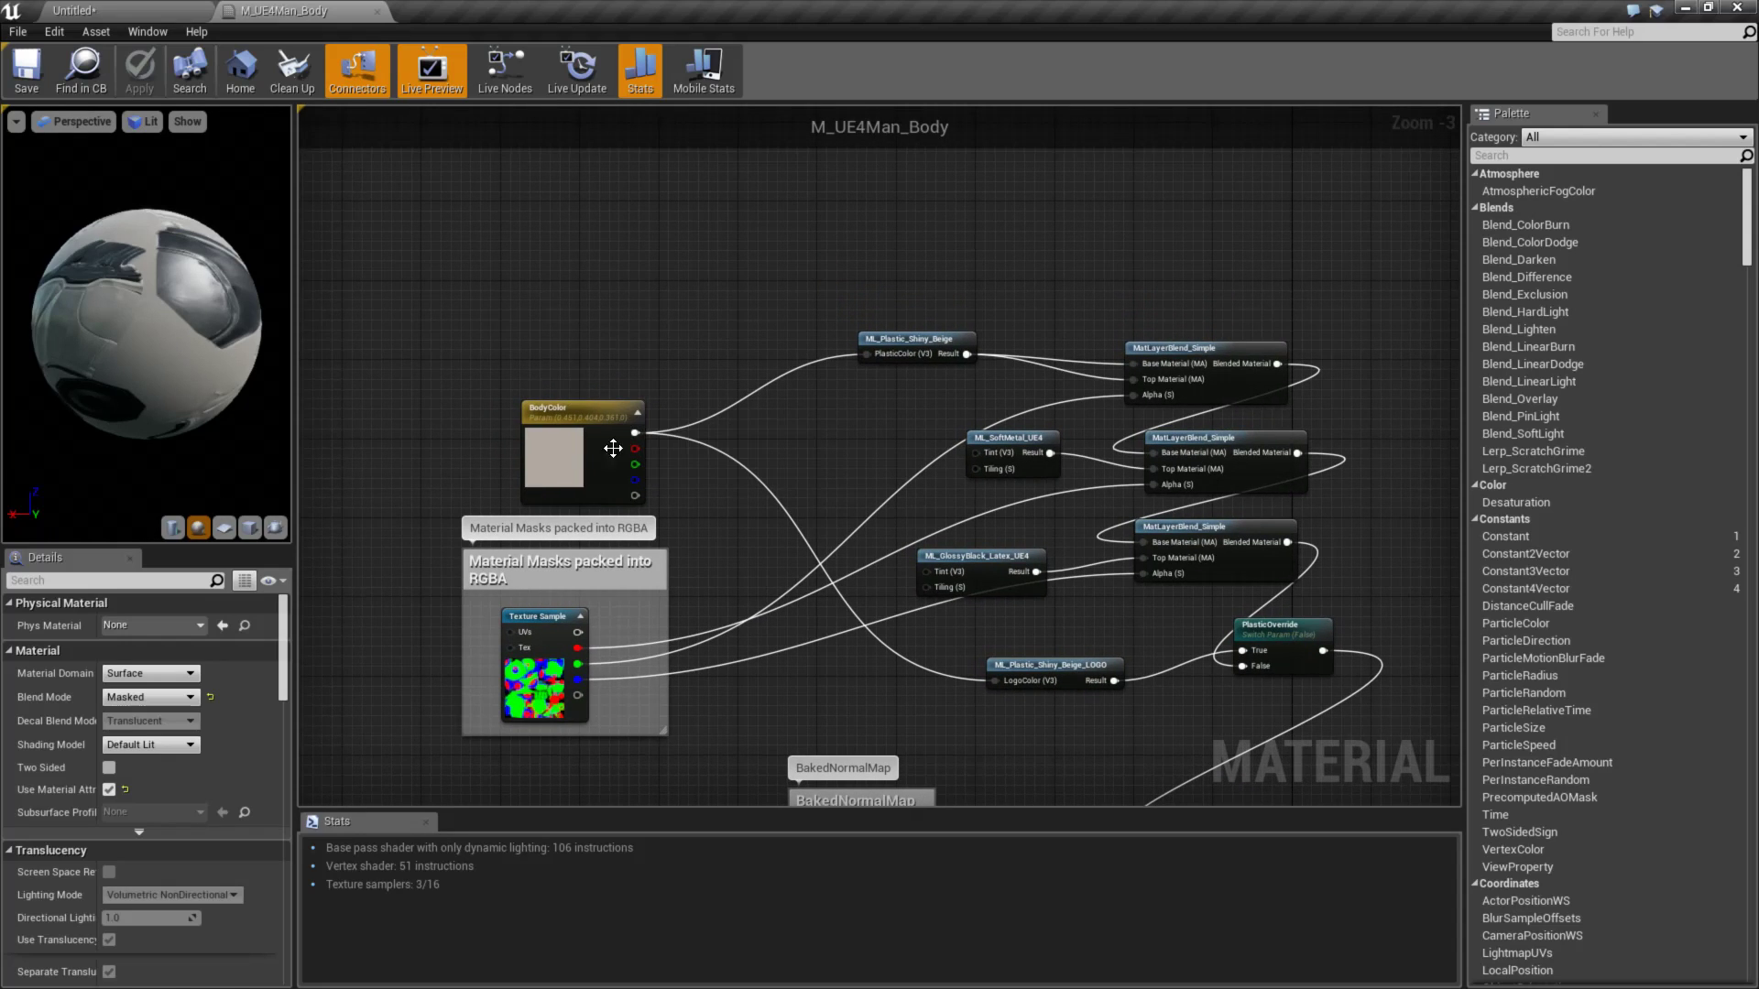
pyautogui.moveTo(640, 433); pyautogui.dragTo(869, 361)
pyautogui.doubleClick(750, 393)
pyautogui.moveTo(751, 397); pyautogui.dragTo(742, 358)
pyautogui.moveTo(596, 412); pyautogui.dragTo(546, 341)
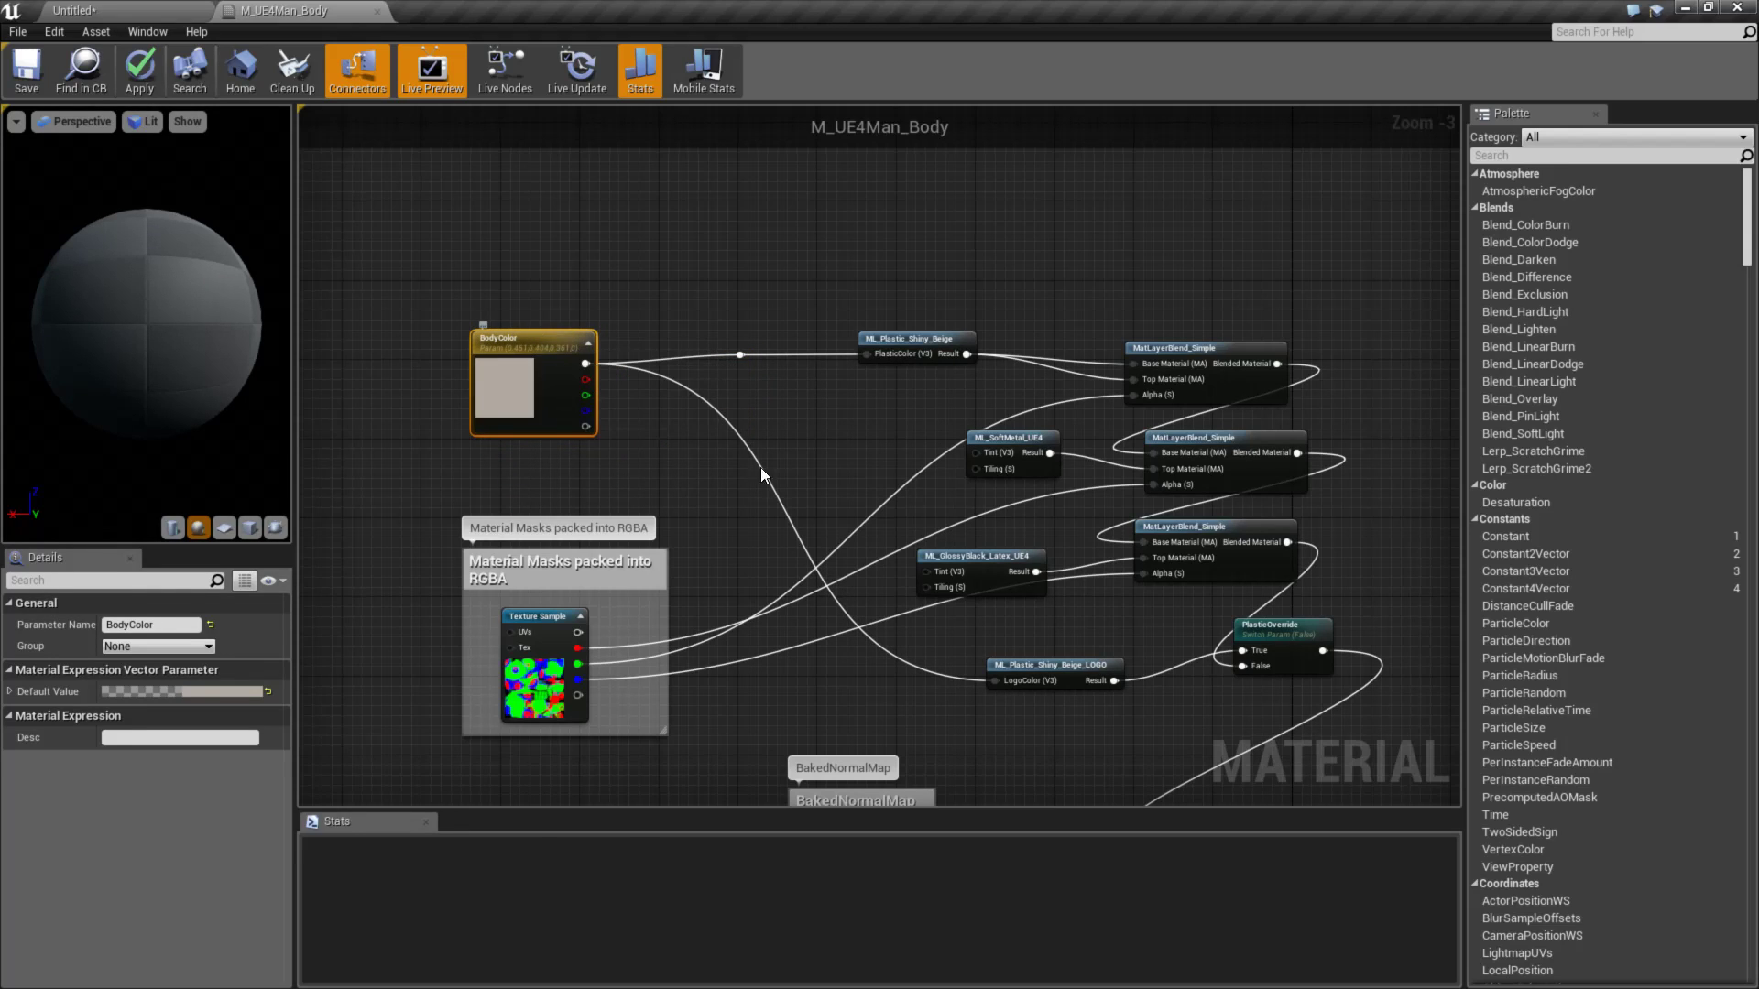
# - Insert a reroute node on the BodyColor wire to ML_Plastic_Shiny_Beige_LOGO, place it level with that node, and nudge BodyColor upward
pyautogui.doubleClick(741, 437)
pyautogui.moveTo(741, 438); pyautogui.dragTo(853, 692)
pyautogui.moveTo(603, 475); pyautogui.dragTo(655, 537, button='right')
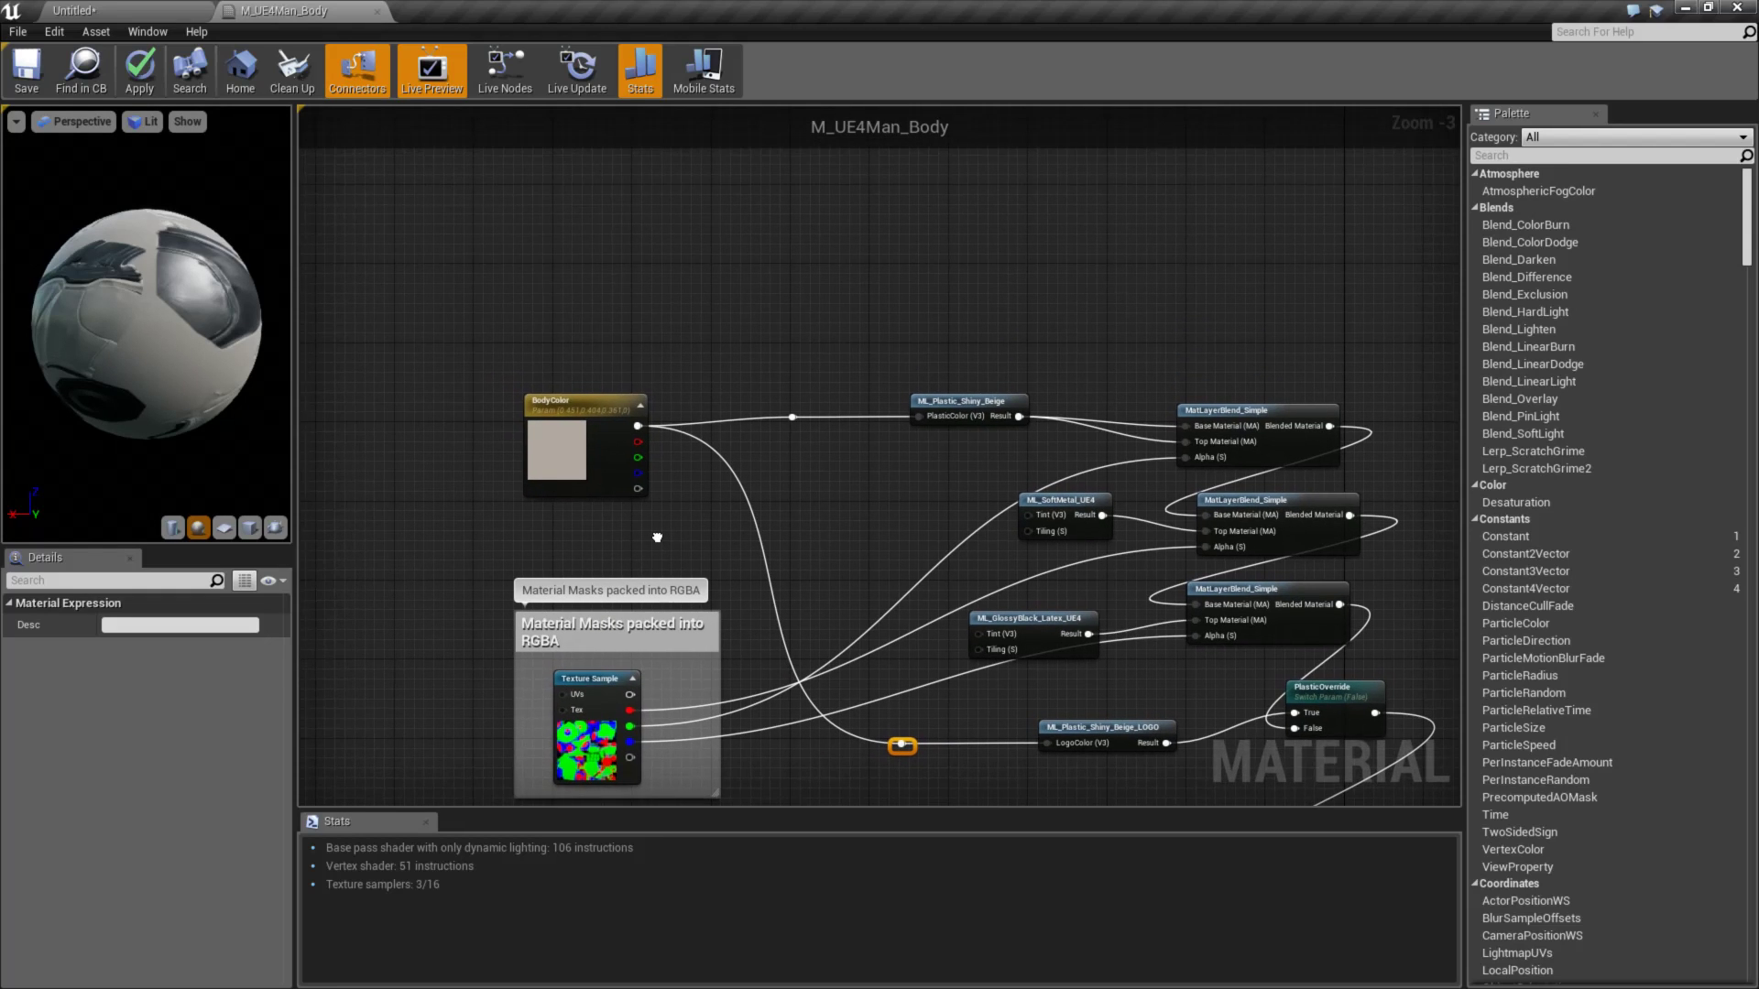
pyautogui.moveTo(564, 419); pyautogui.dragTo(563, 408)
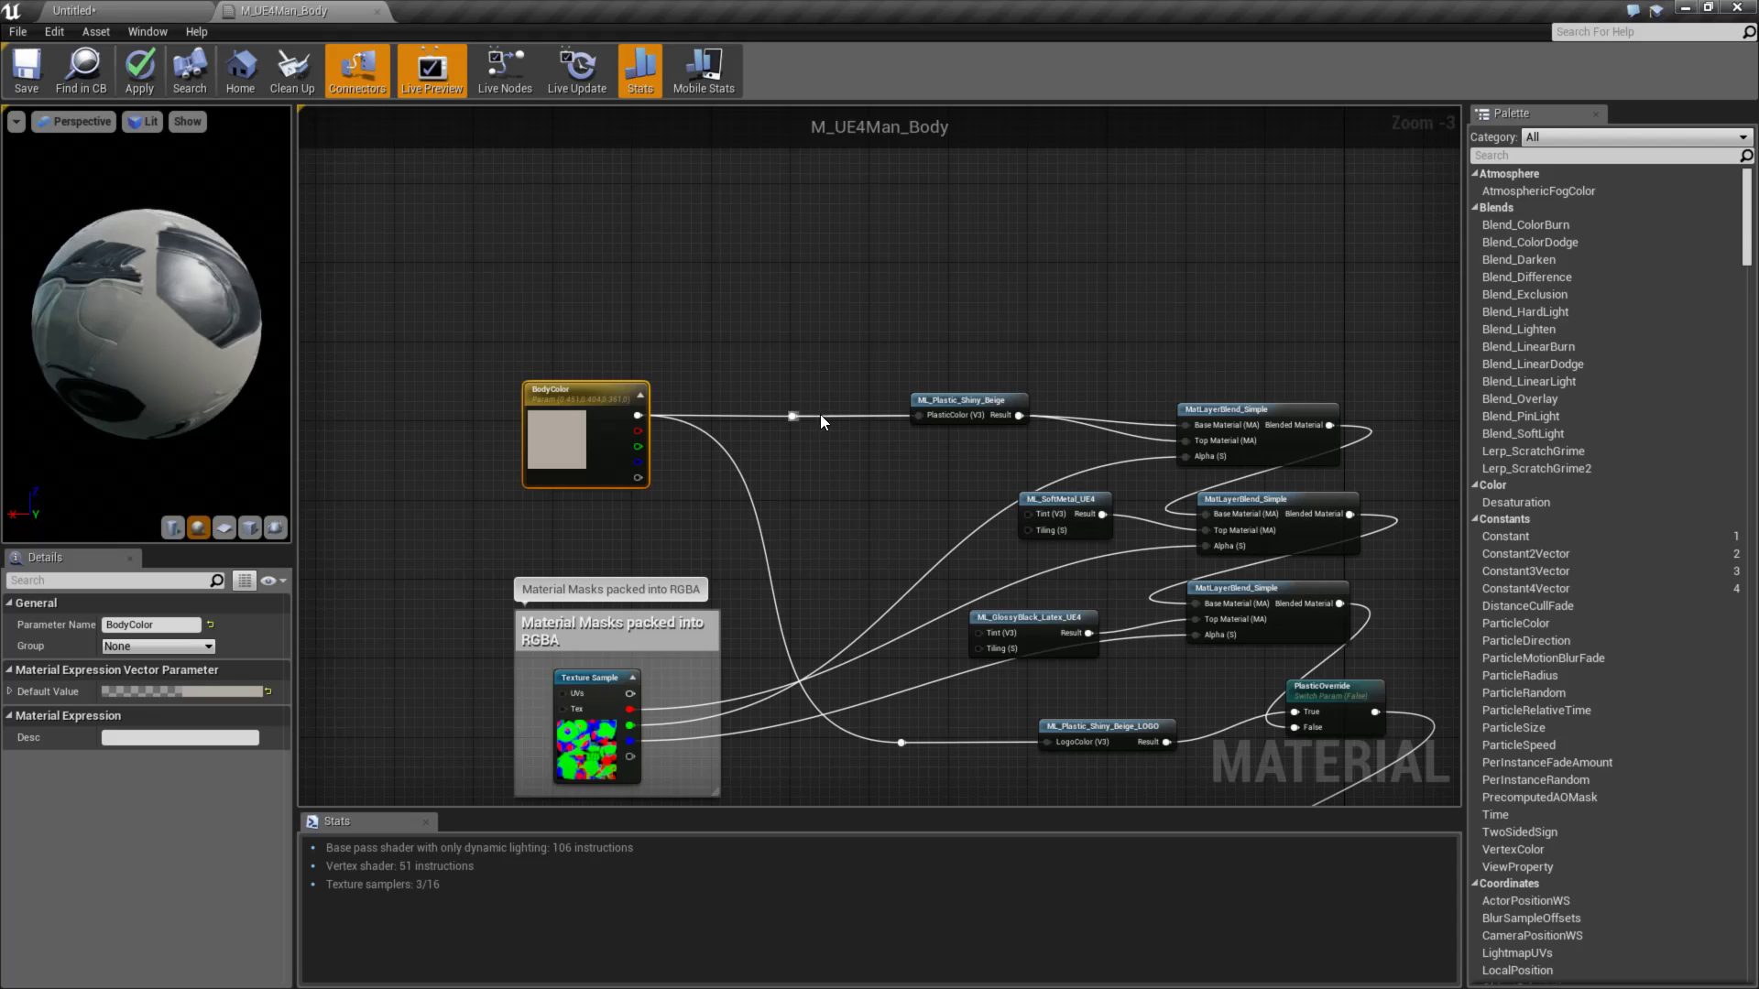
# - Insert a reroute node midway on the BodyColor wire to the ML_Plastic_Shiny_Beige_LOGO reroute and delete it
pyautogui.doubleClick(757, 524)
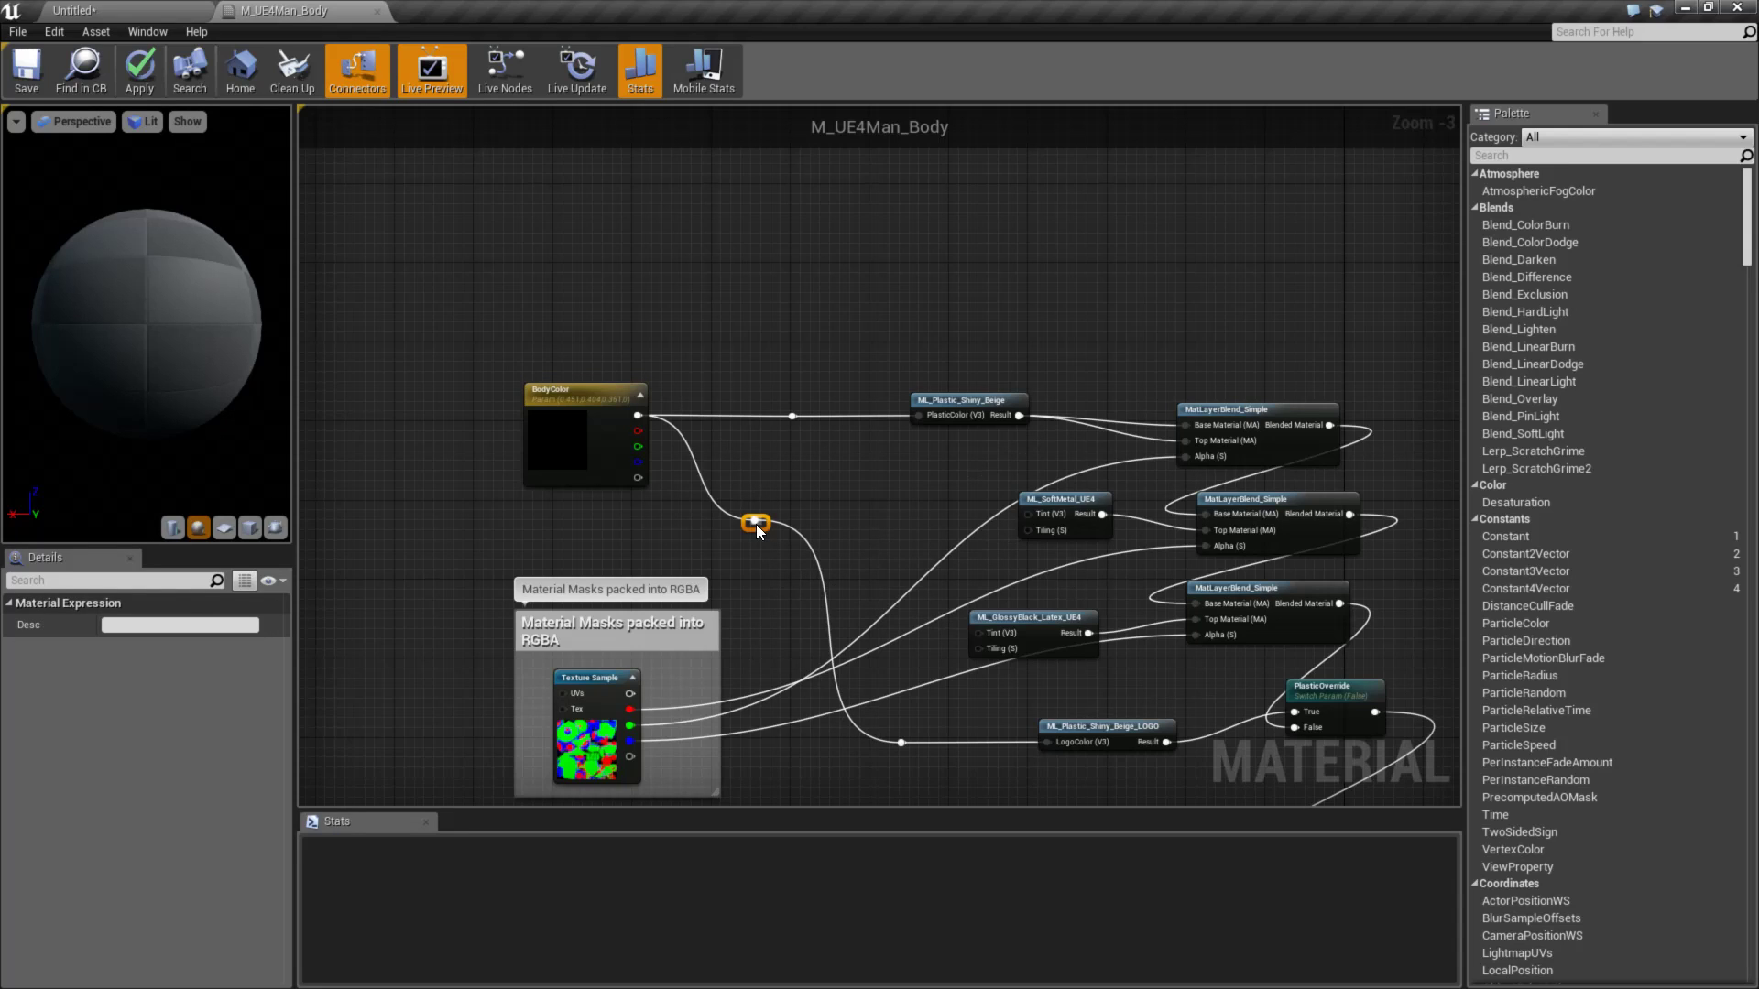
pyautogui.rightClick(756, 528)
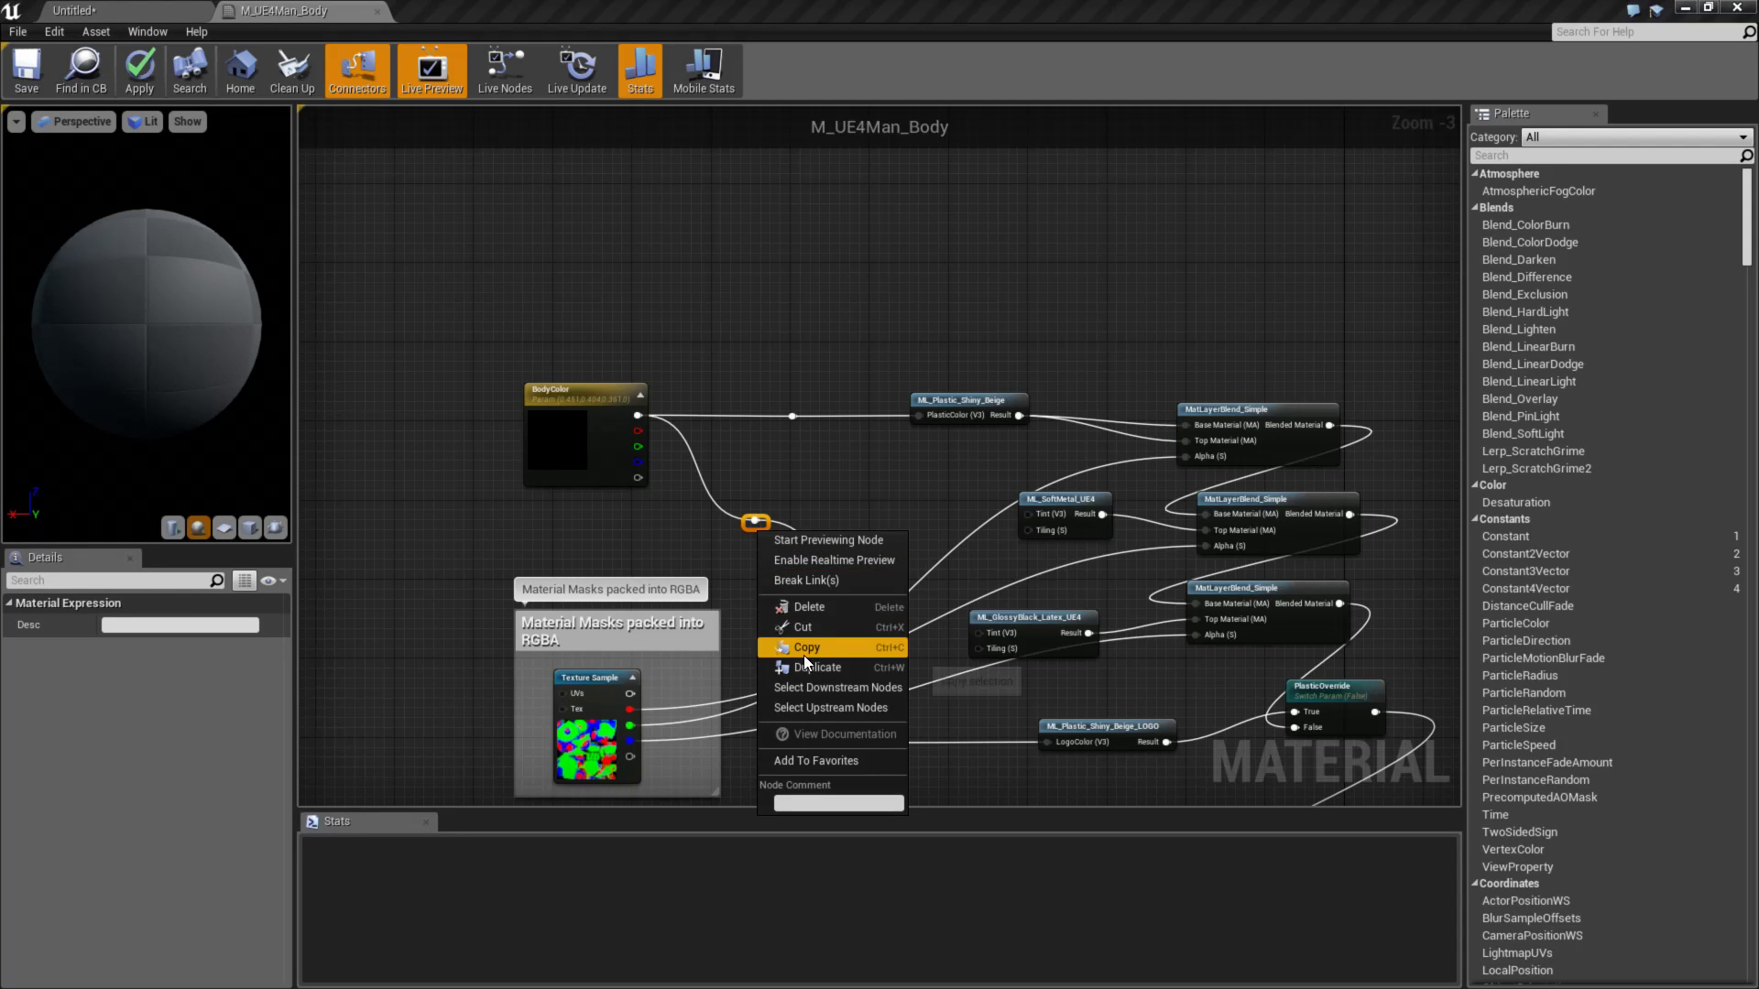
pyautogui.click(821, 607)
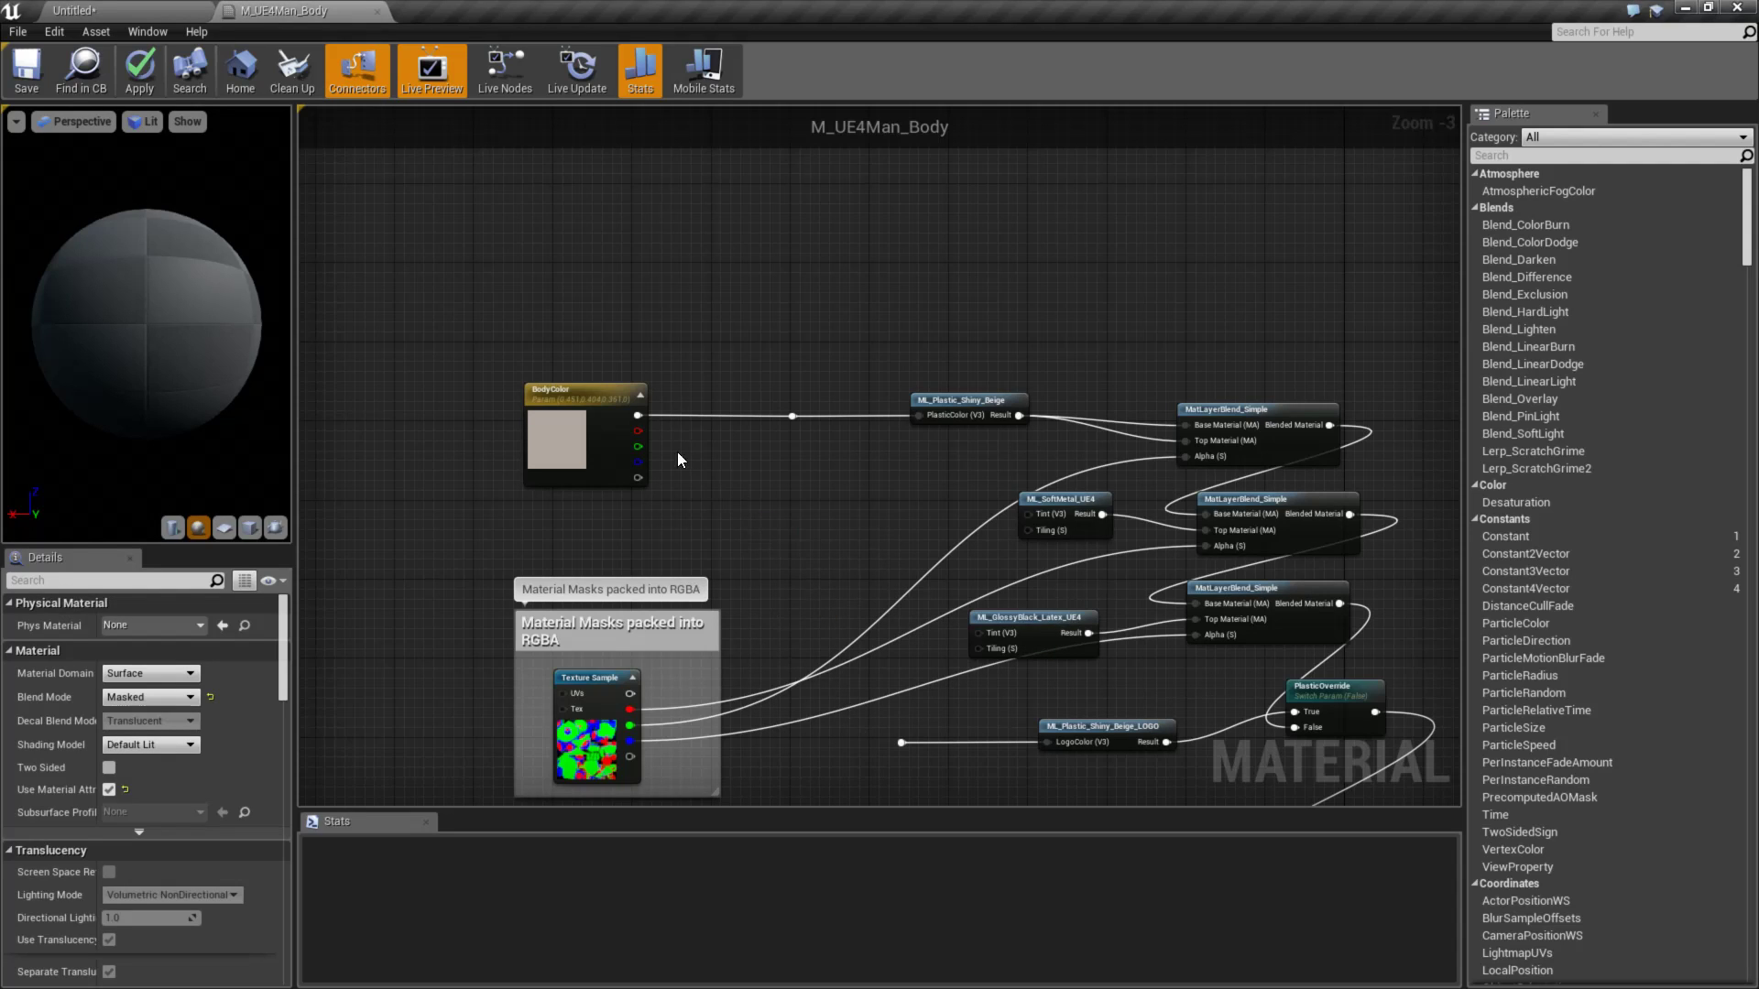
# - Add a reroute node from BodyColor's output through the node search, reposition it, and delete it
pyautogui.moveTo(639, 416); pyautogui.dragTo(811, 484)
pyautogui.write('rer')
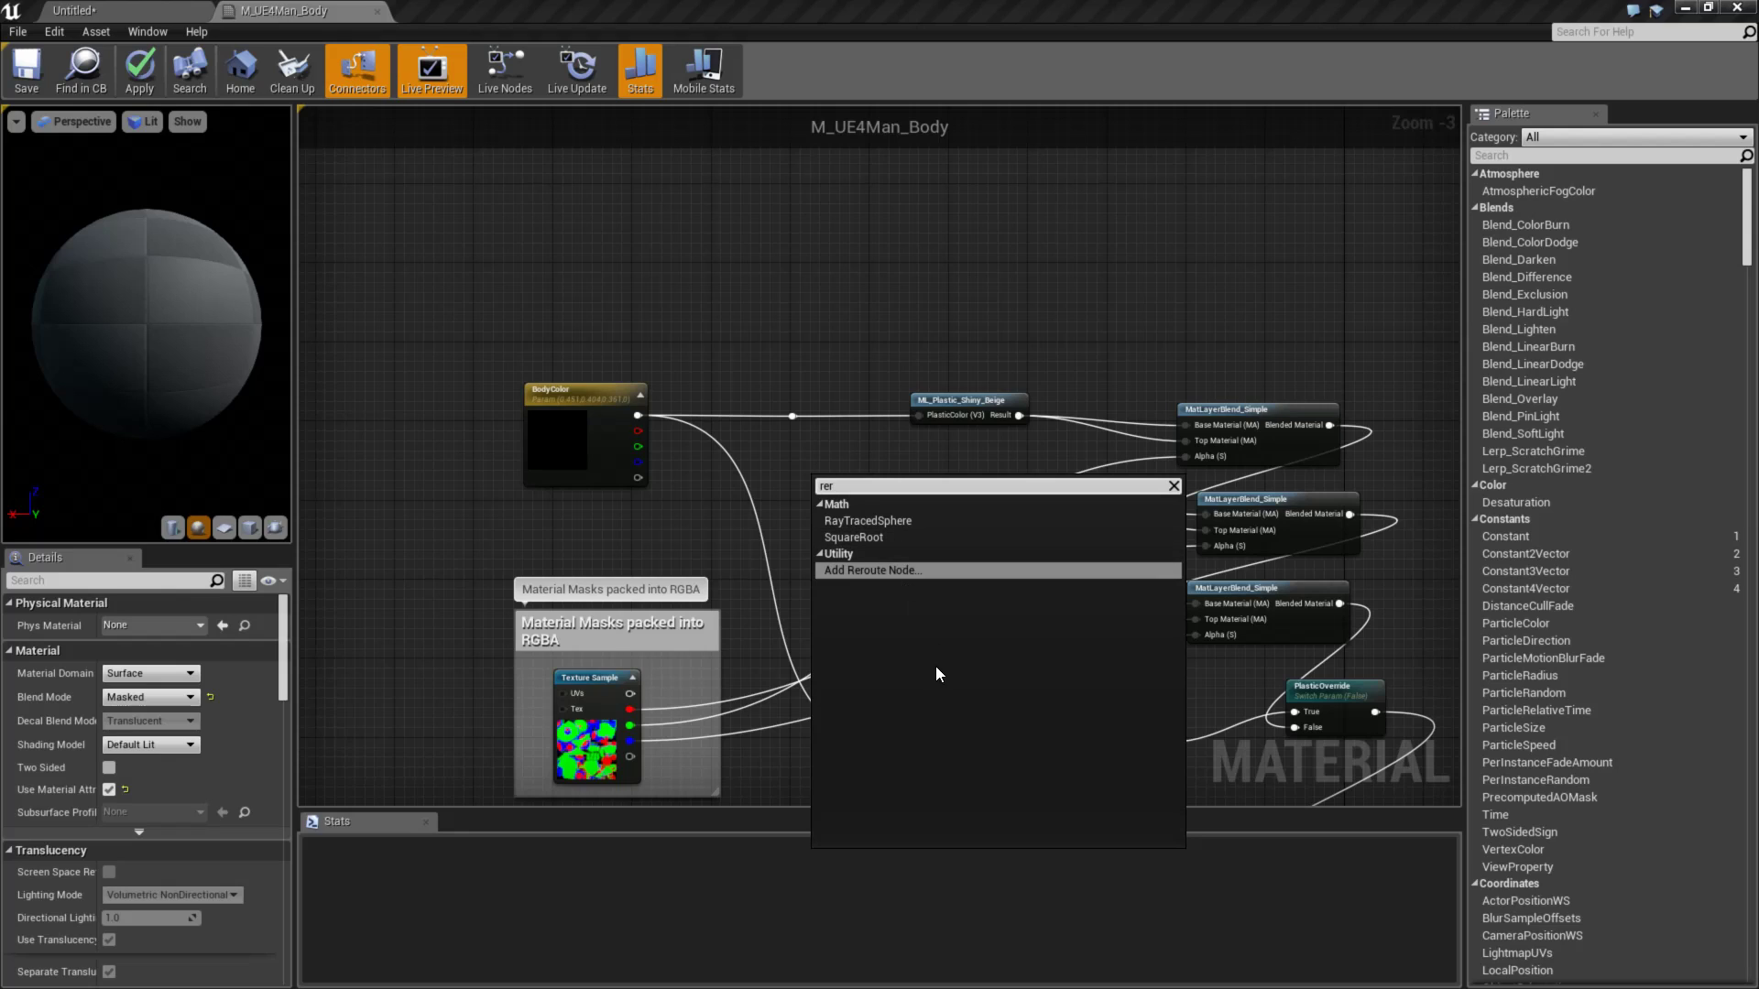
pyautogui.click(832, 572)
pyautogui.moveTo(827, 483)
pyautogui.mouseDown()
pyautogui.moveTo(817, 628)
pyautogui.moveTo(889, 562)
pyautogui.moveTo(860, 496)
pyautogui.mouseUp()
pyautogui.click(860, 496)
pyautogui.click(827, 480)
pyautogui.press('Delete')
# - Move the three MatLayerBlend_Simple nodes progressively further right so their chained wires no longer loop back
pyautogui.moveTo(807, 547); pyautogui.dragTo(842, 528, button='right')
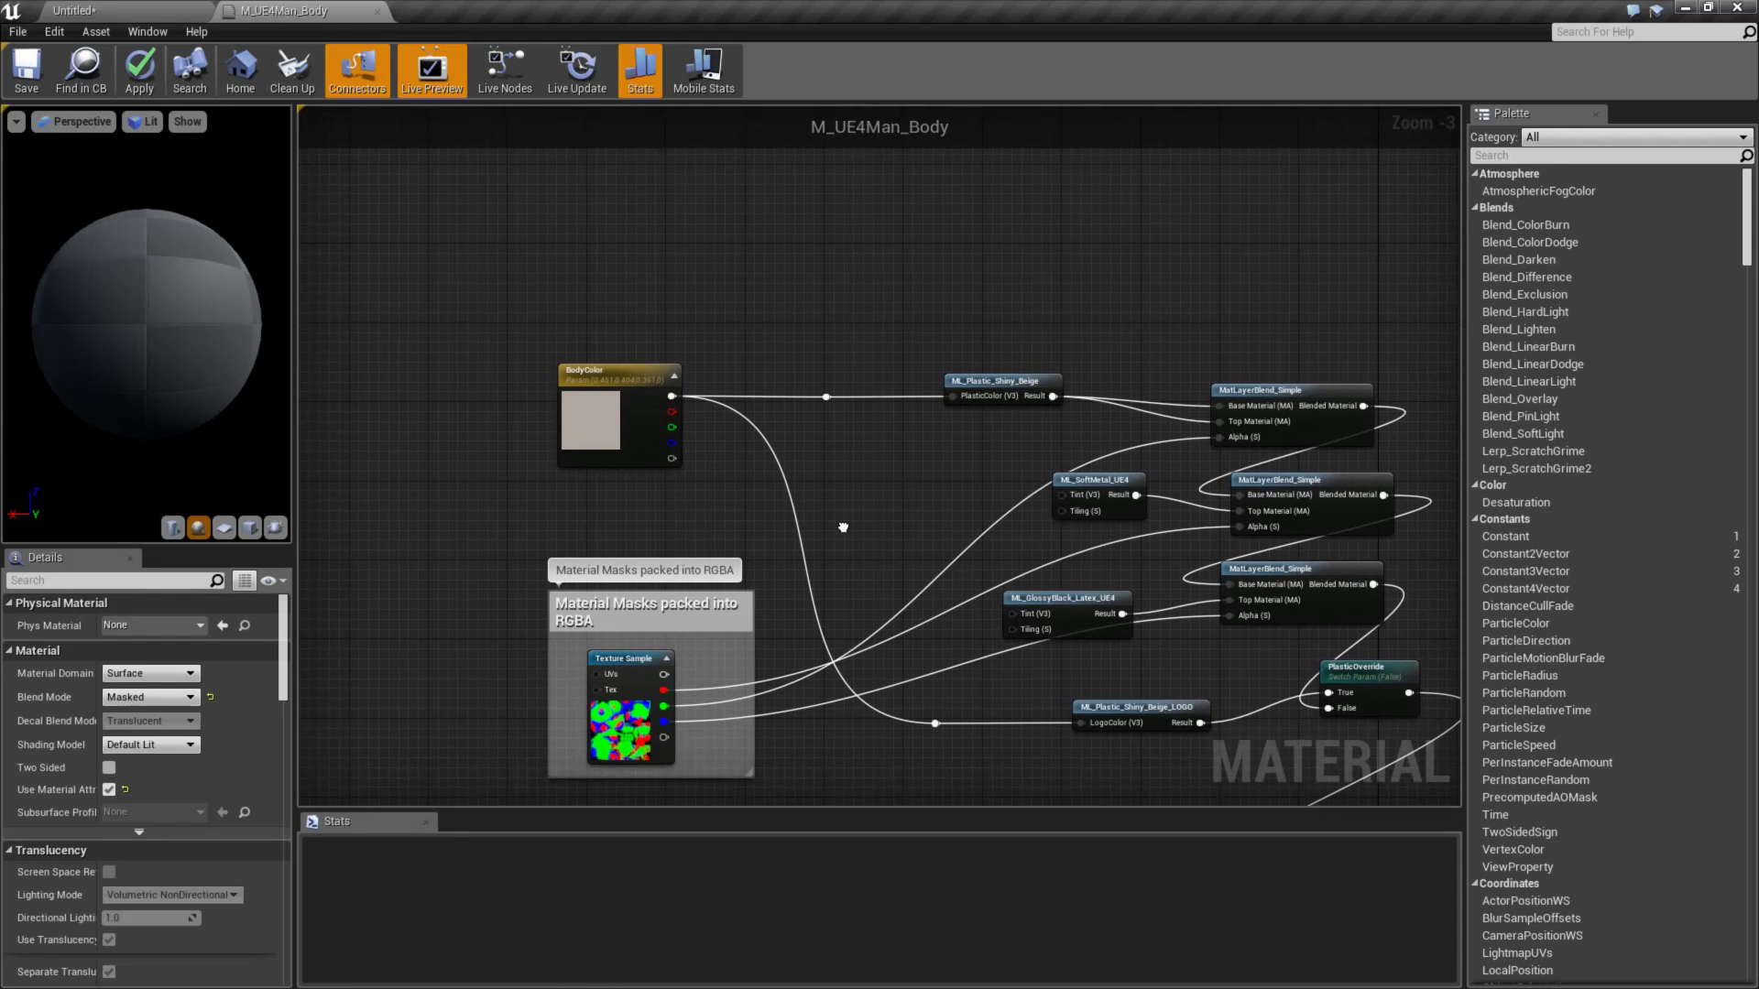
pyautogui.moveTo(655, 607); pyautogui.dragTo(752, 598, button='right')
pyautogui.moveTo(1099, 445); pyautogui.dragTo(797, 486, button='right')
pyautogui.moveTo(1078, 425); pyautogui.dragTo(1117, 416)
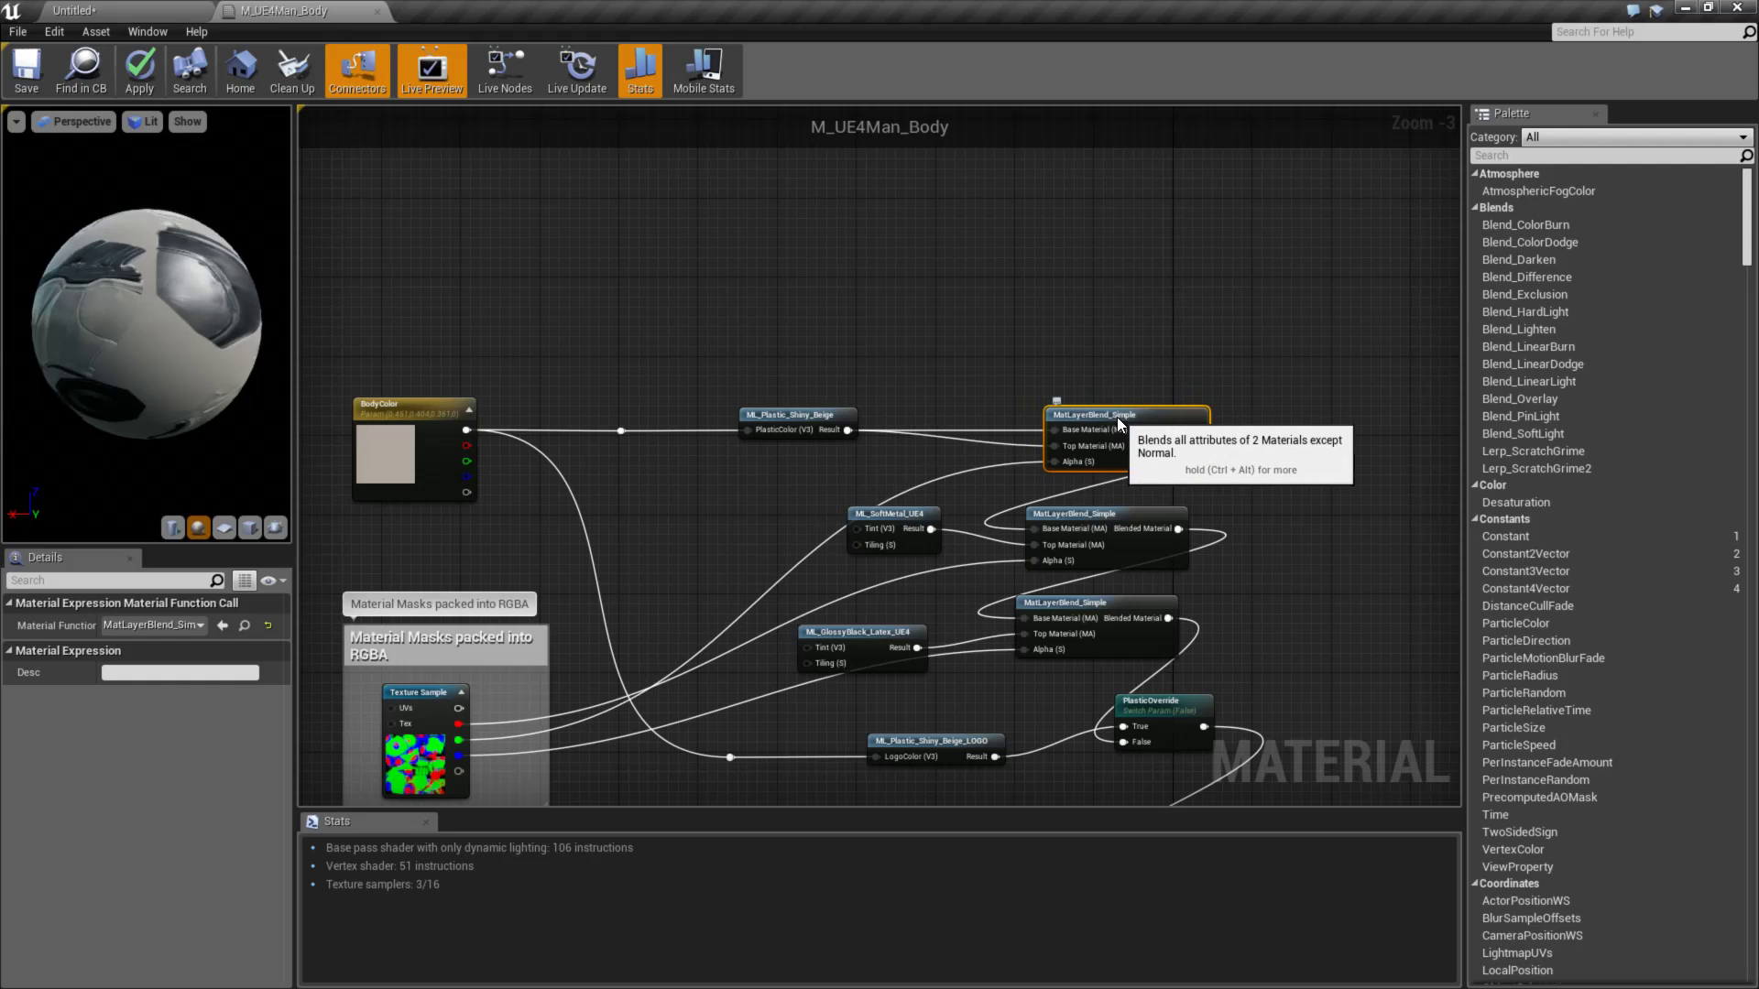
pyautogui.moveTo(1316, 487); pyautogui.dragTo(1172, 487, button='right')
pyautogui.moveTo(971, 521); pyautogui.dragTo(1244, 523)
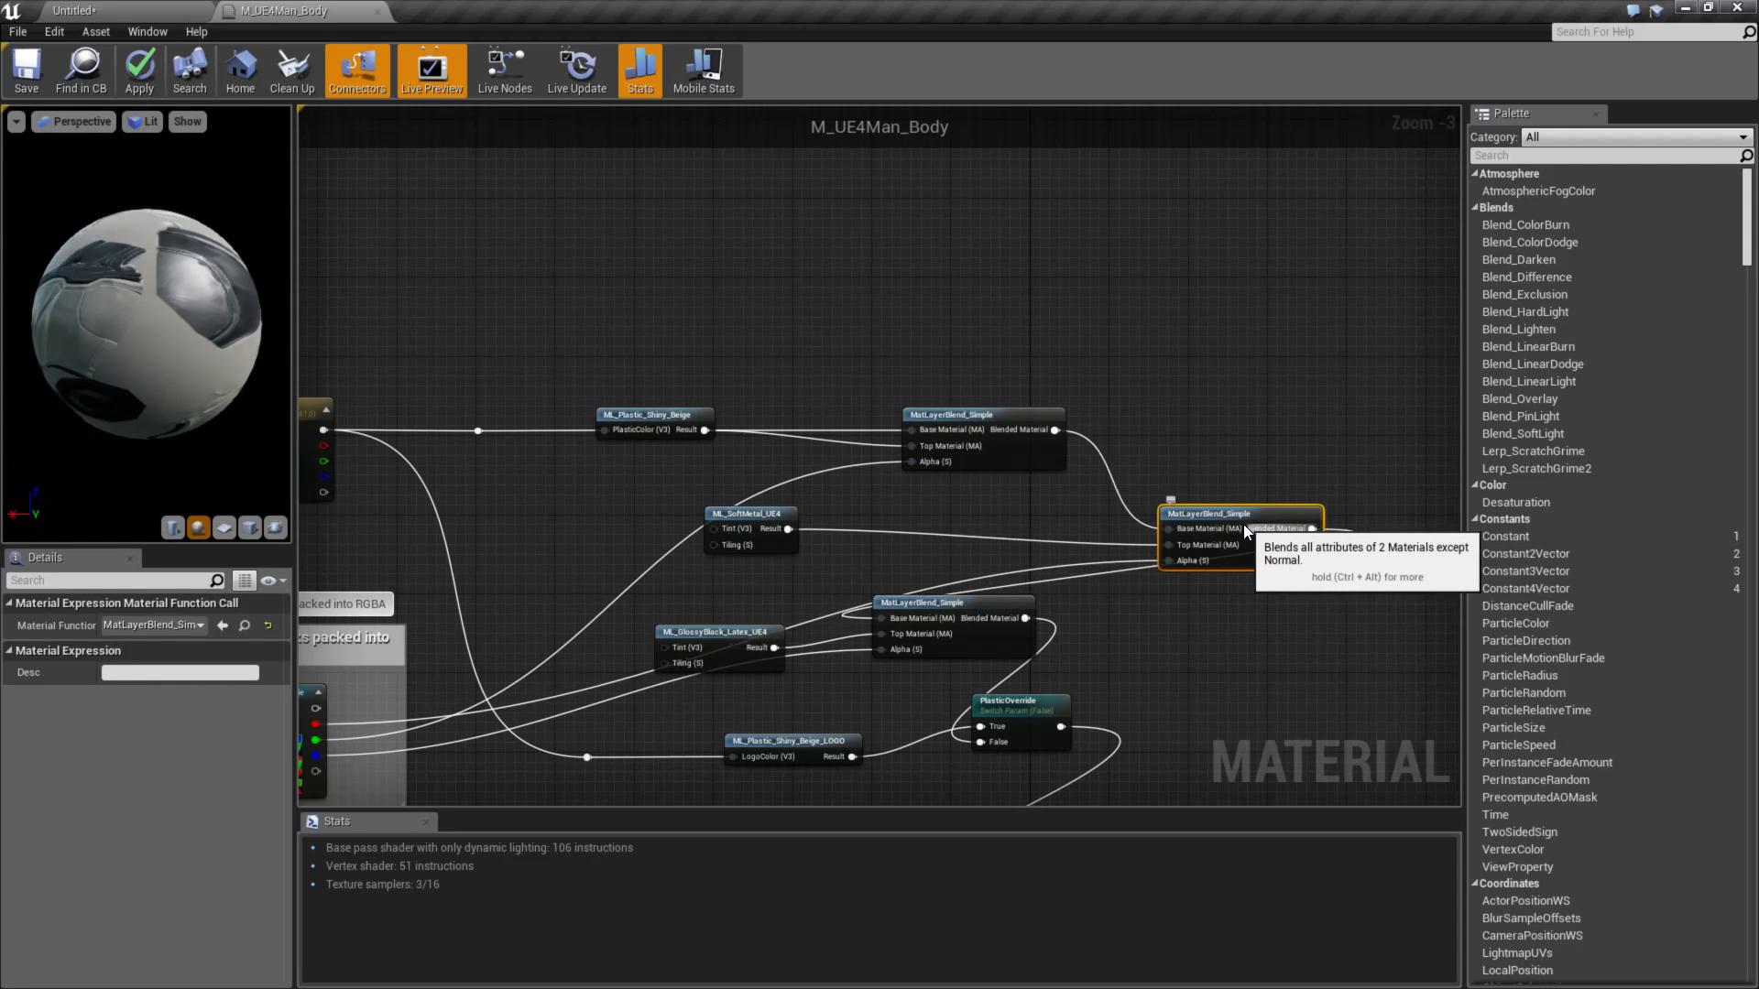
pyautogui.moveTo(1229, 605); pyautogui.dragTo(1184, 499, button='right')
pyautogui.moveTo(948, 497); pyautogui.dragTo(1415, 521)
pyautogui.moveTo(1179, 664); pyautogui.dragTo(1529, 717, button='right')
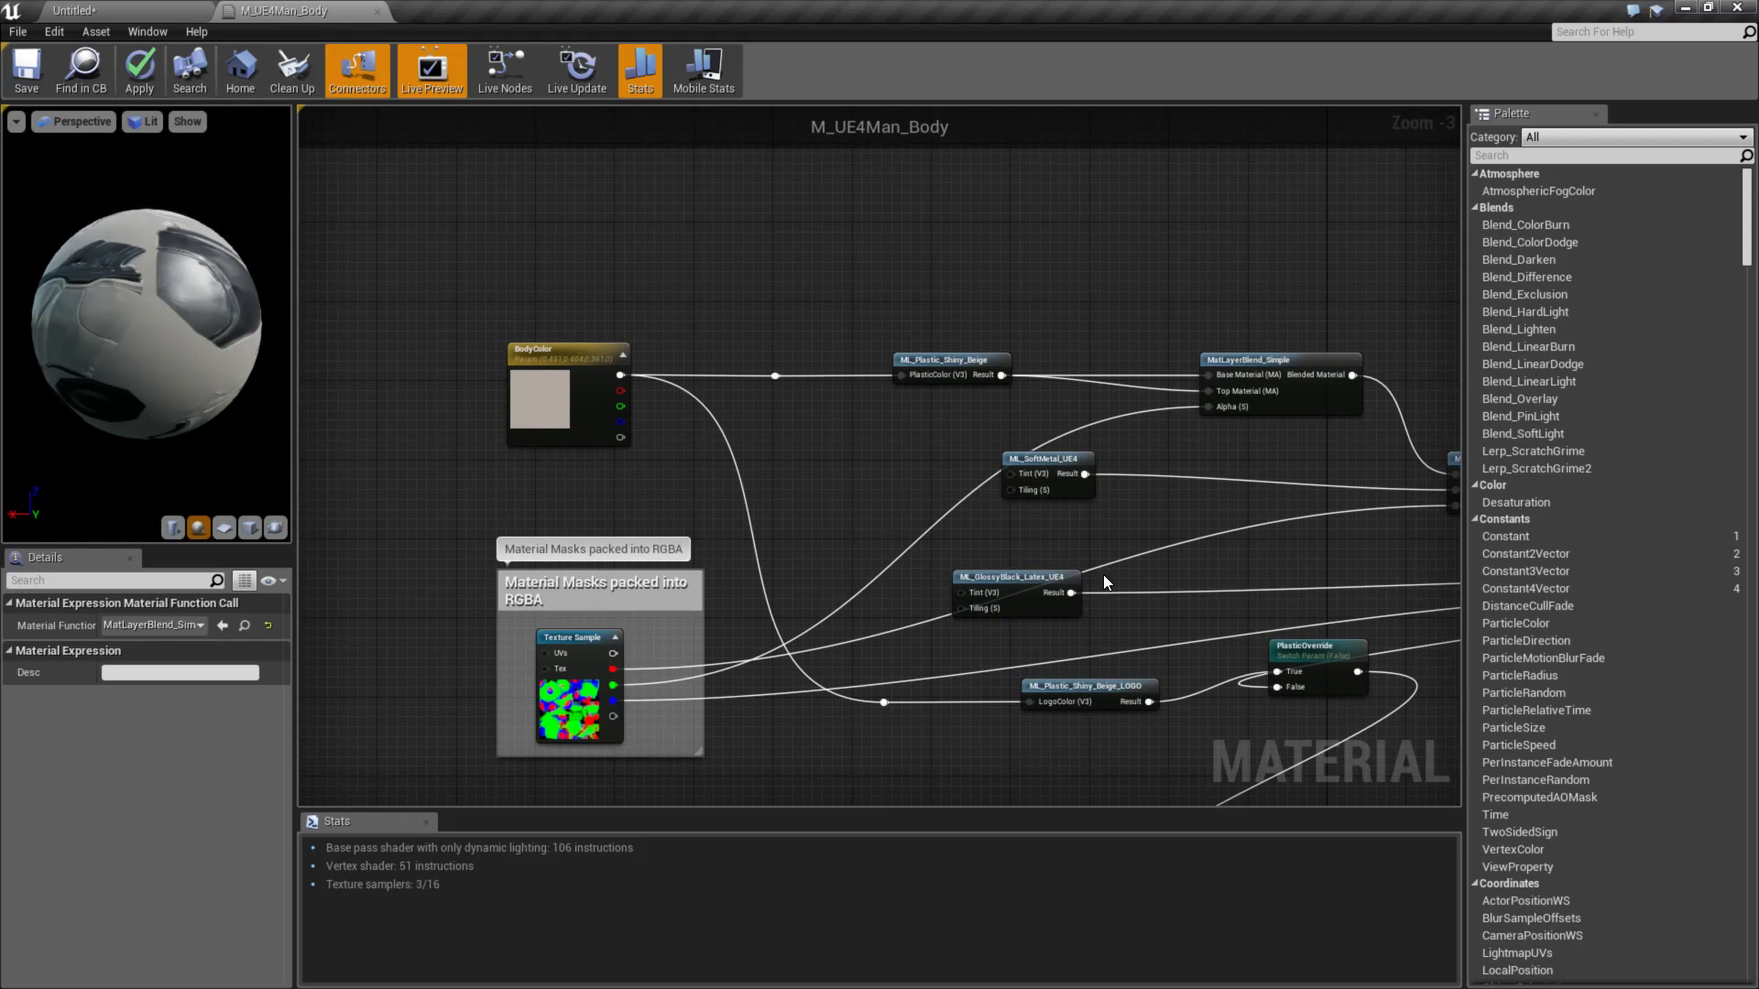
pyautogui.moveTo(1098, 573); pyautogui.dragTo(997, 565, button='right')
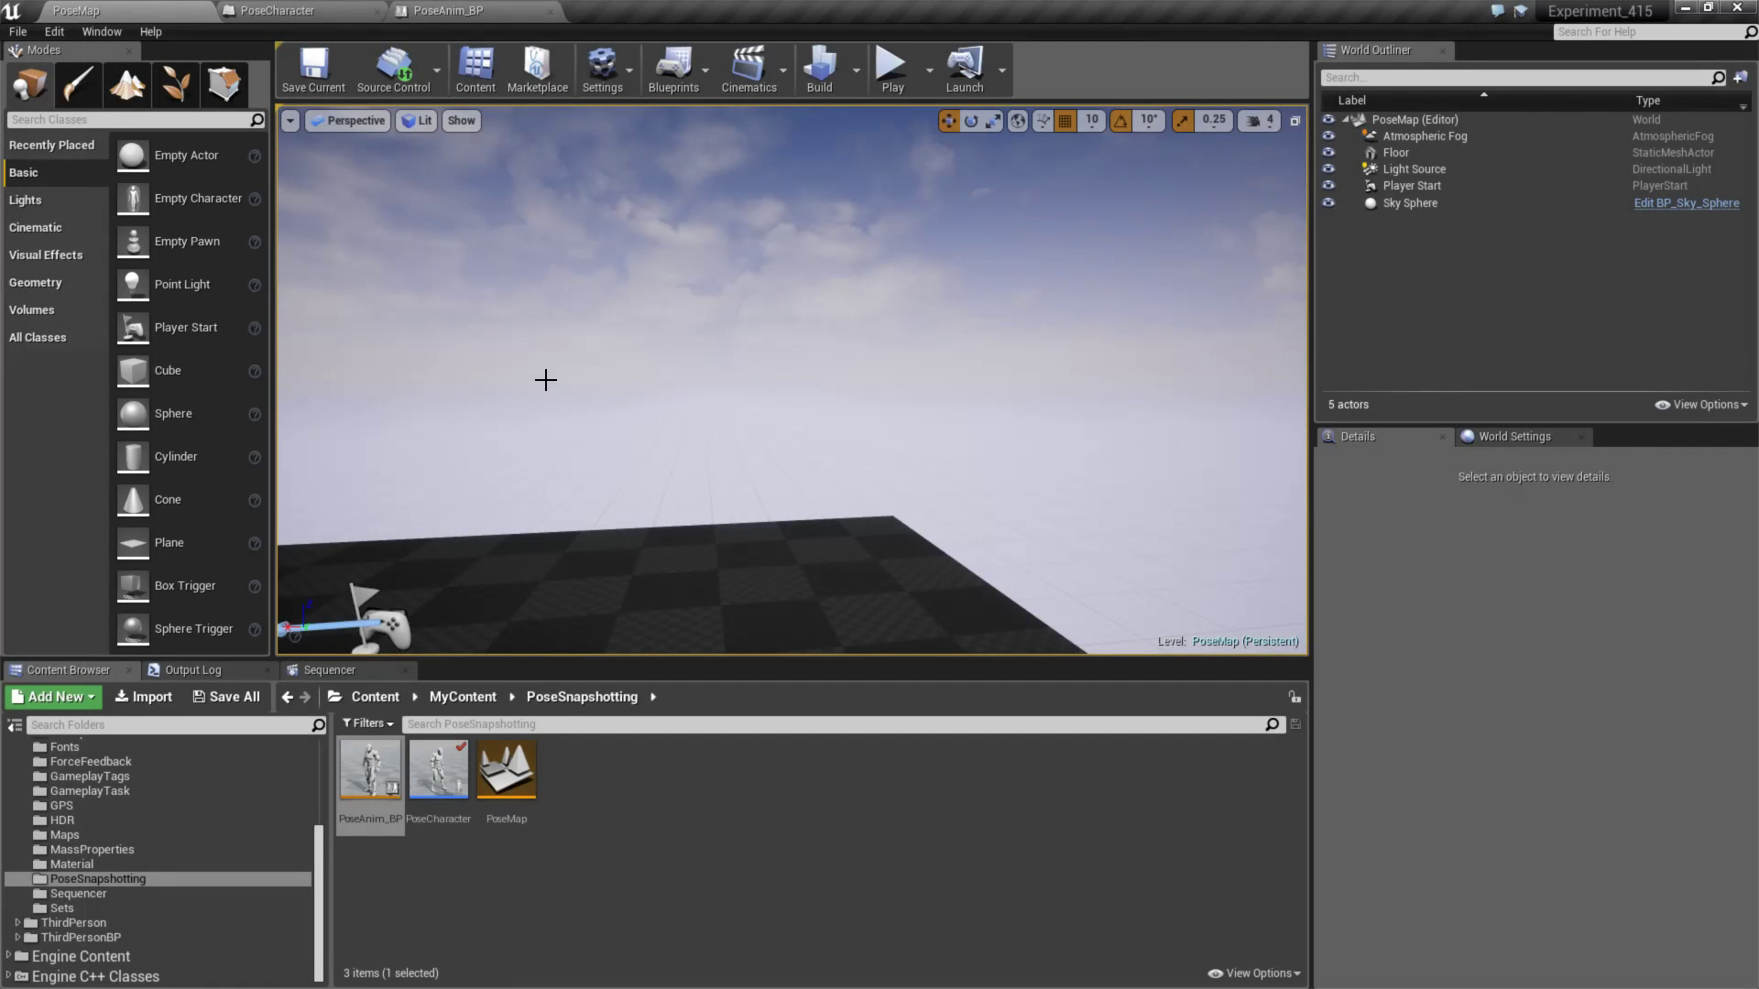
# - Play the PoseMap level, run and jump the character around the floor, and stop the play session
pyautogui.moveTo(782, 456)
pyautogui.mouseDown(button='right')
pyautogui.moveTo(714, 499)
pyautogui.moveTo(678, 495)
pyautogui.moveTo(770, 453)
pyautogui.mouseUp(button='right')
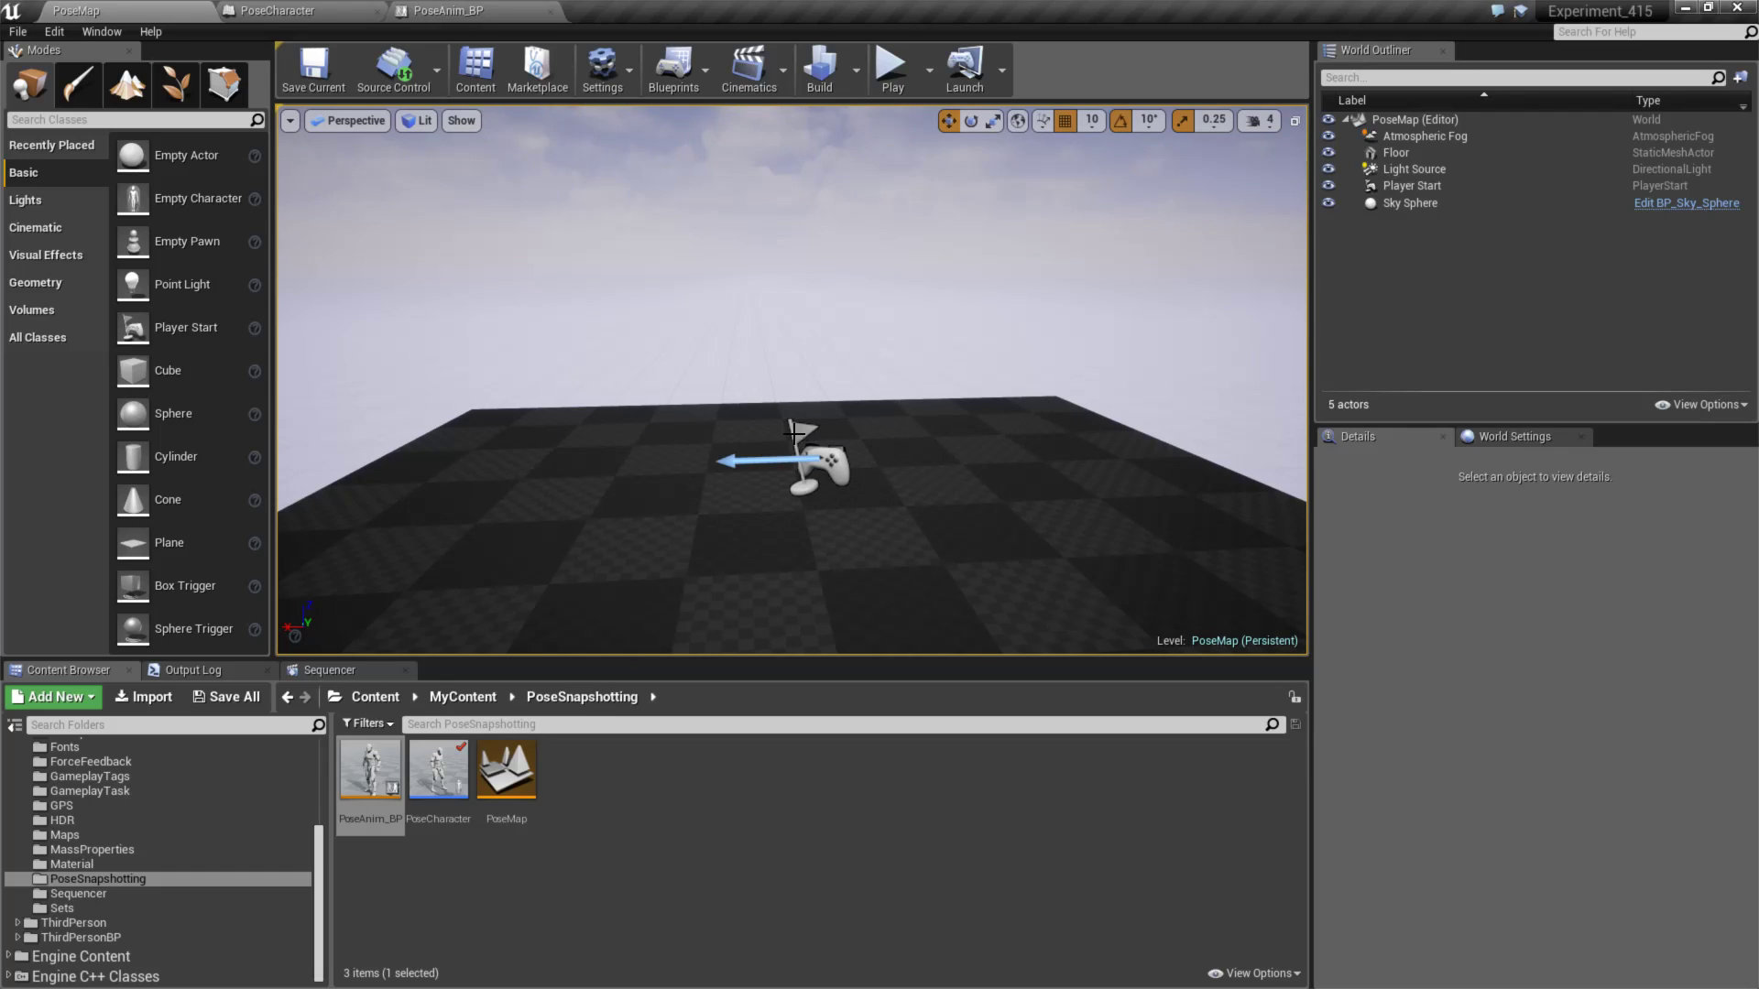
pyautogui.click(891, 73)
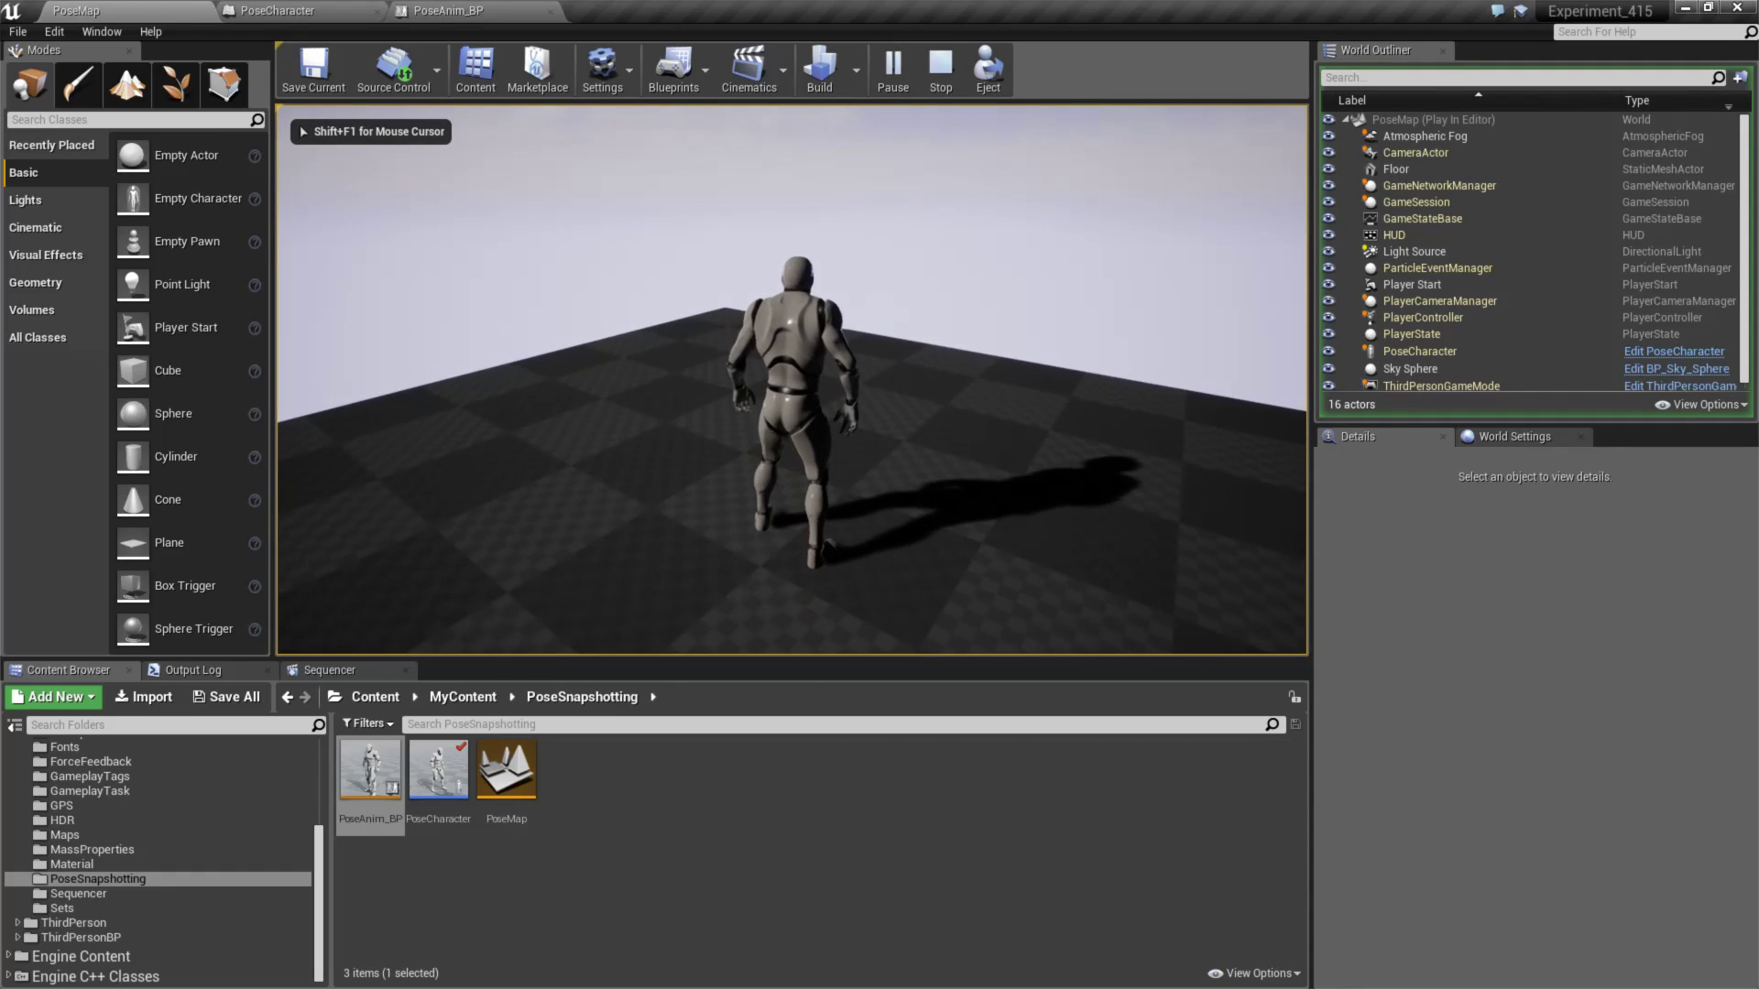
pyautogui.press('w')
pyautogui.press('a')
pyautogui.press('space')
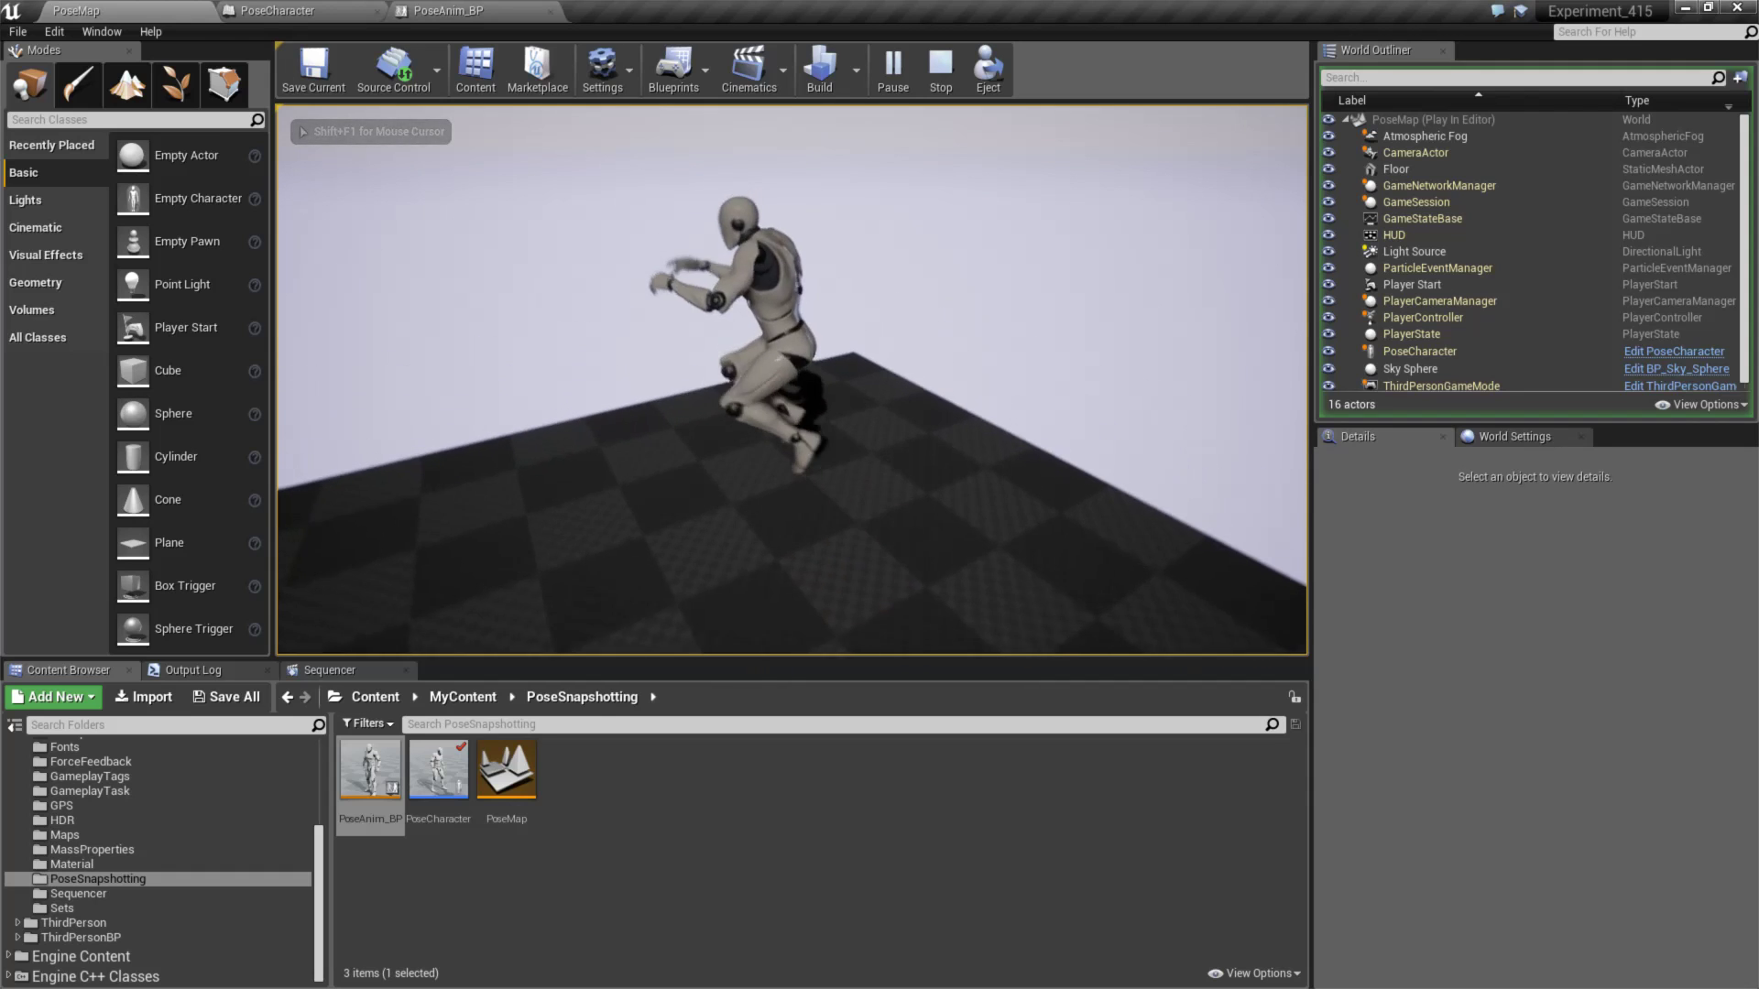
pyautogui.press('a')
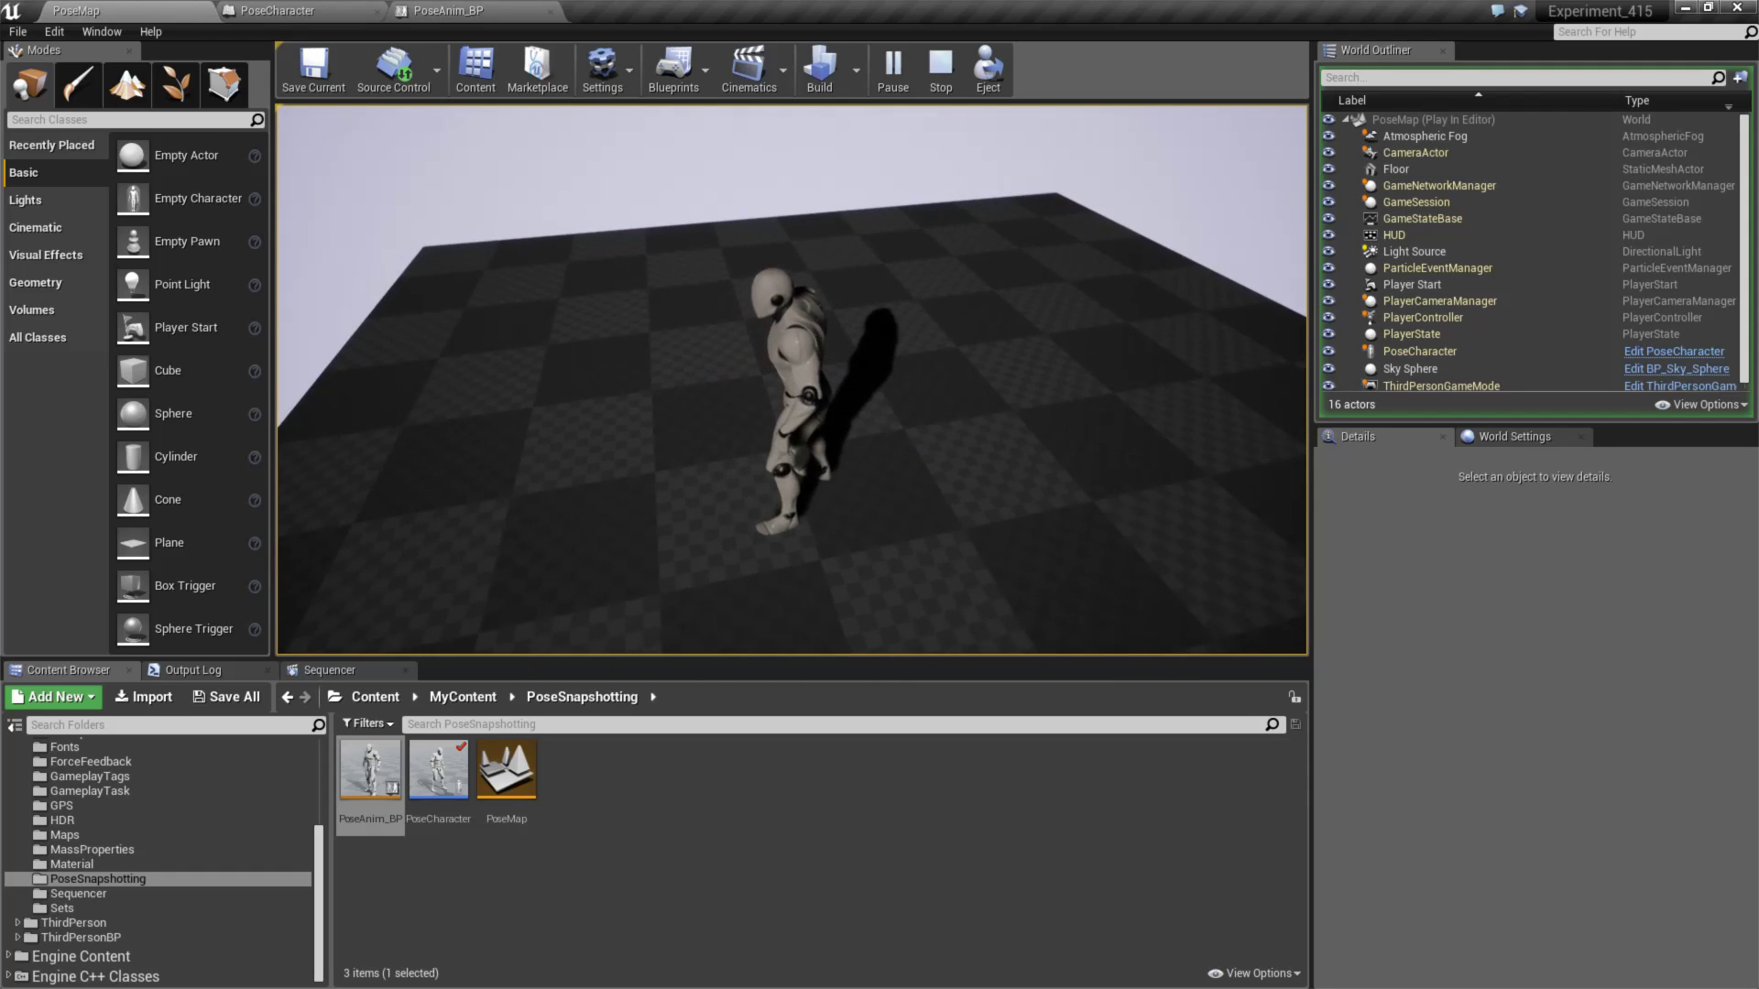
pyautogui.press('w')
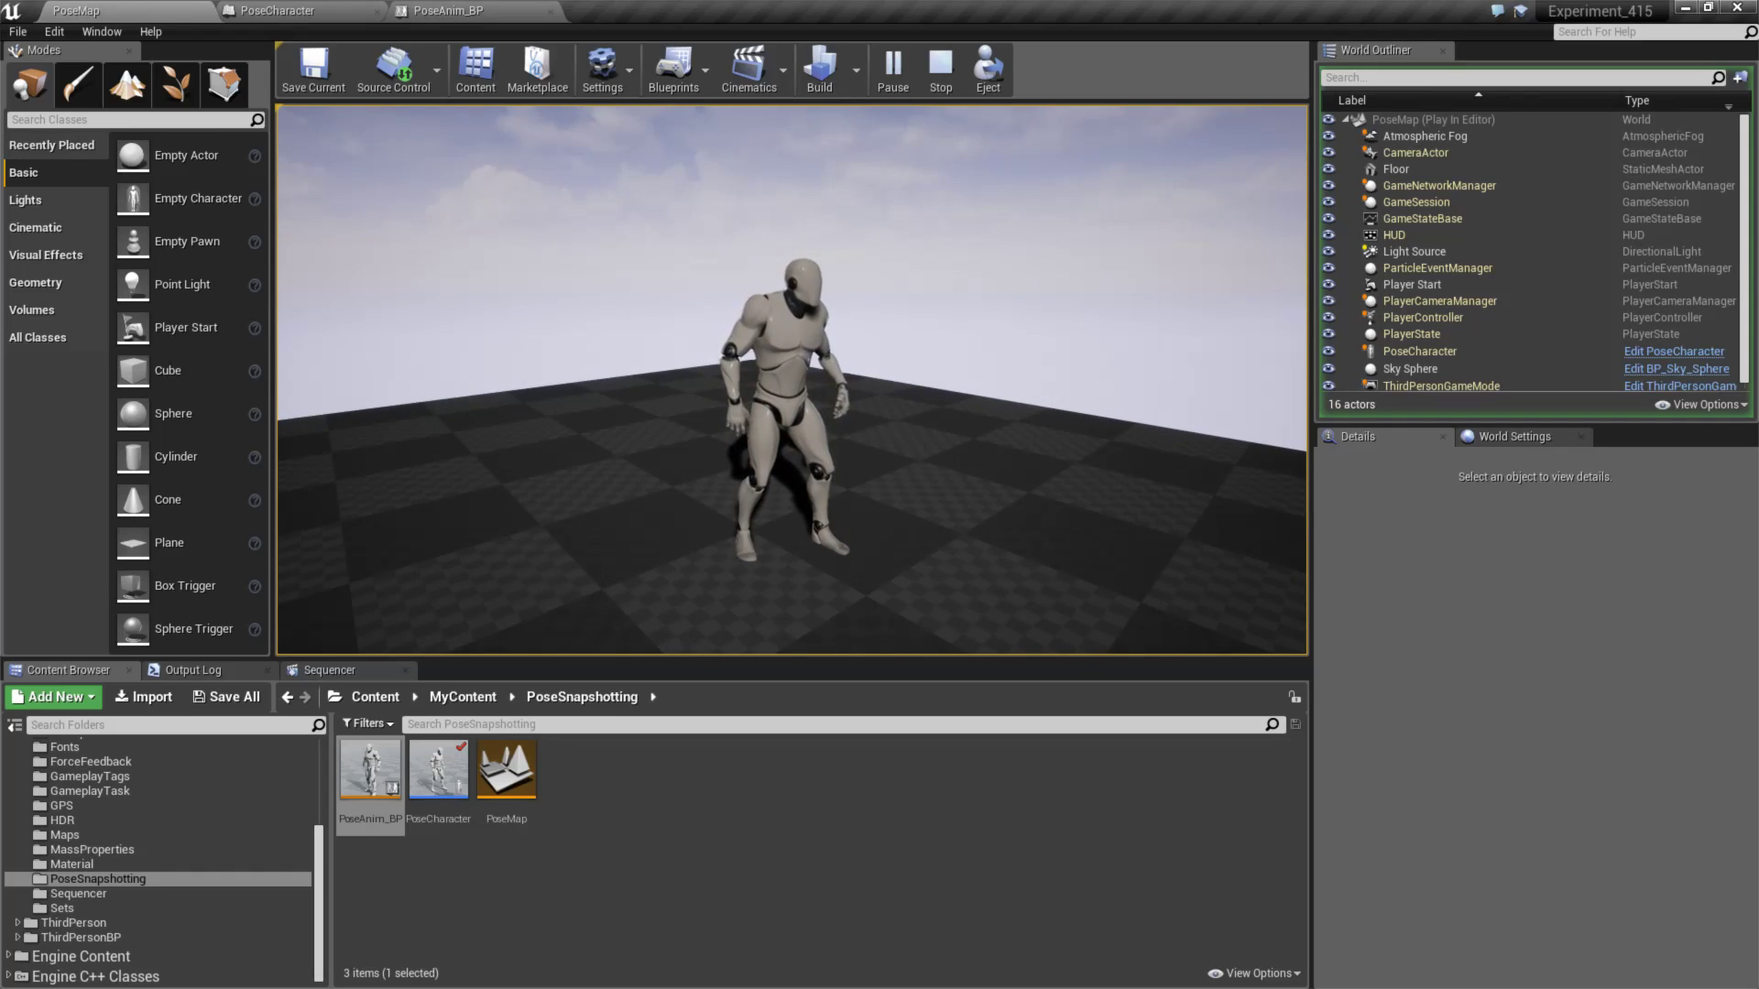
pyautogui.press('Escape')
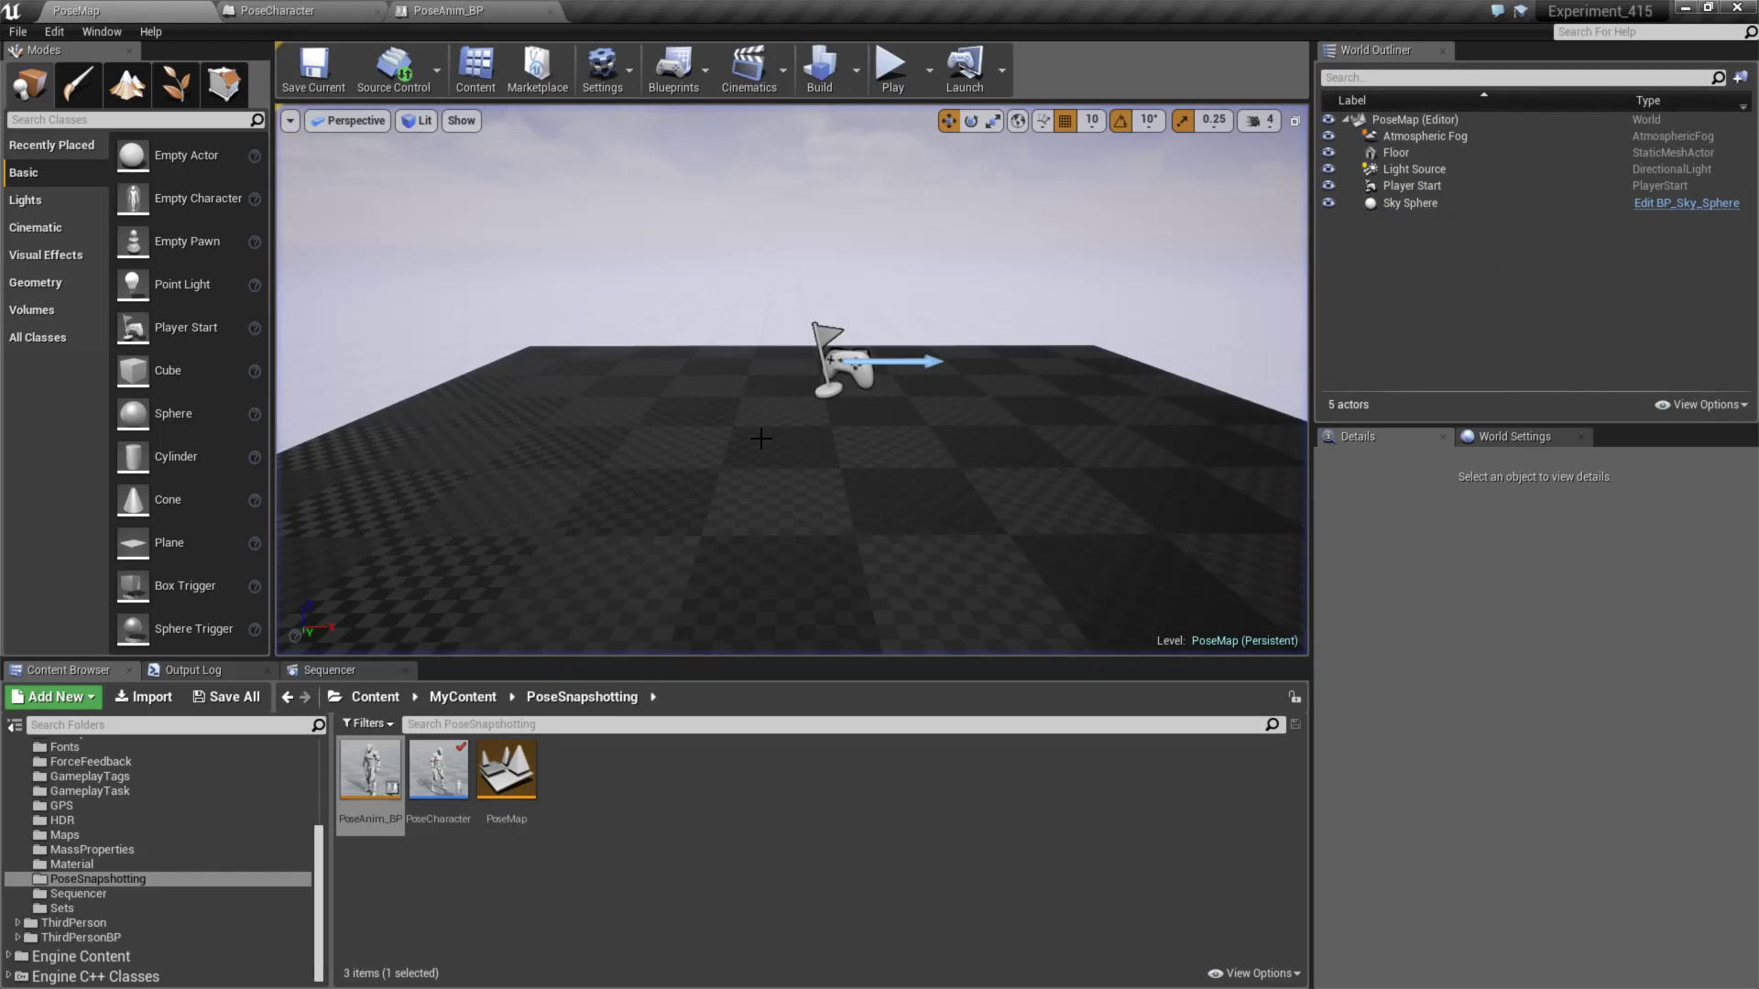
# - Open the PoseCharacter blueprint and examine the E key event's Get Anim Instance and Save Pose Snapshot nodes, including Snapshot Name
pyautogui.doubleClick(436, 781)
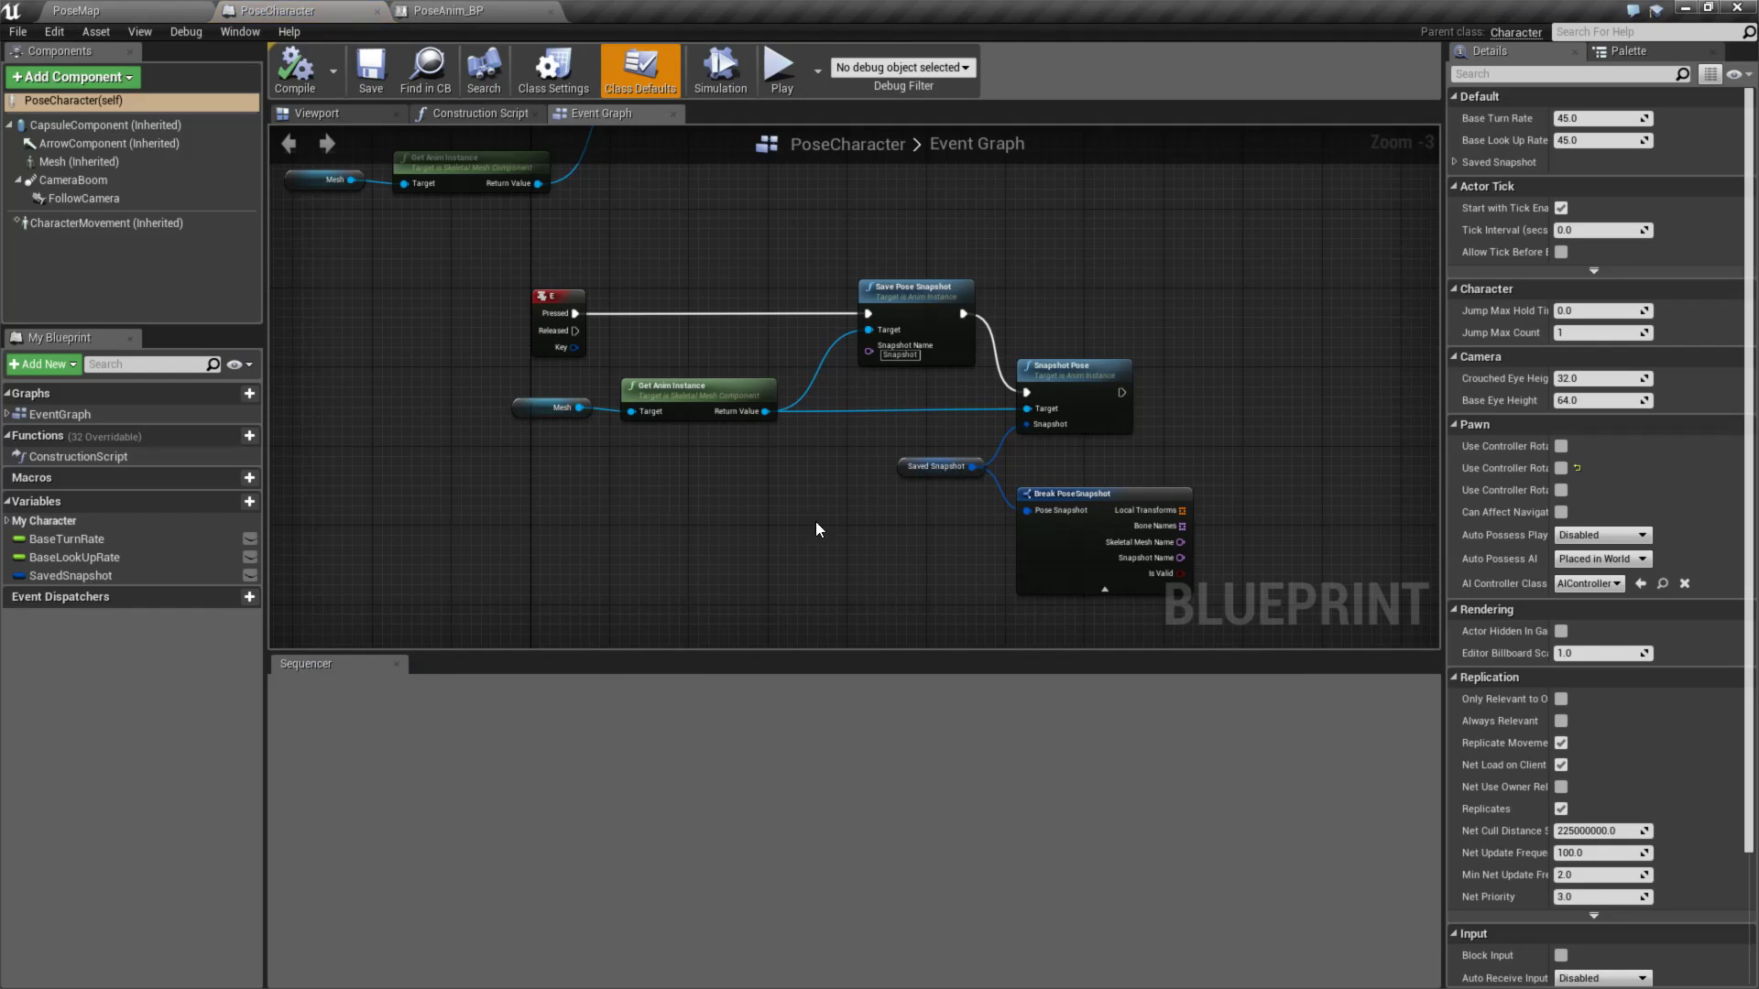
pyautogui.scroll(3, 804, 485)
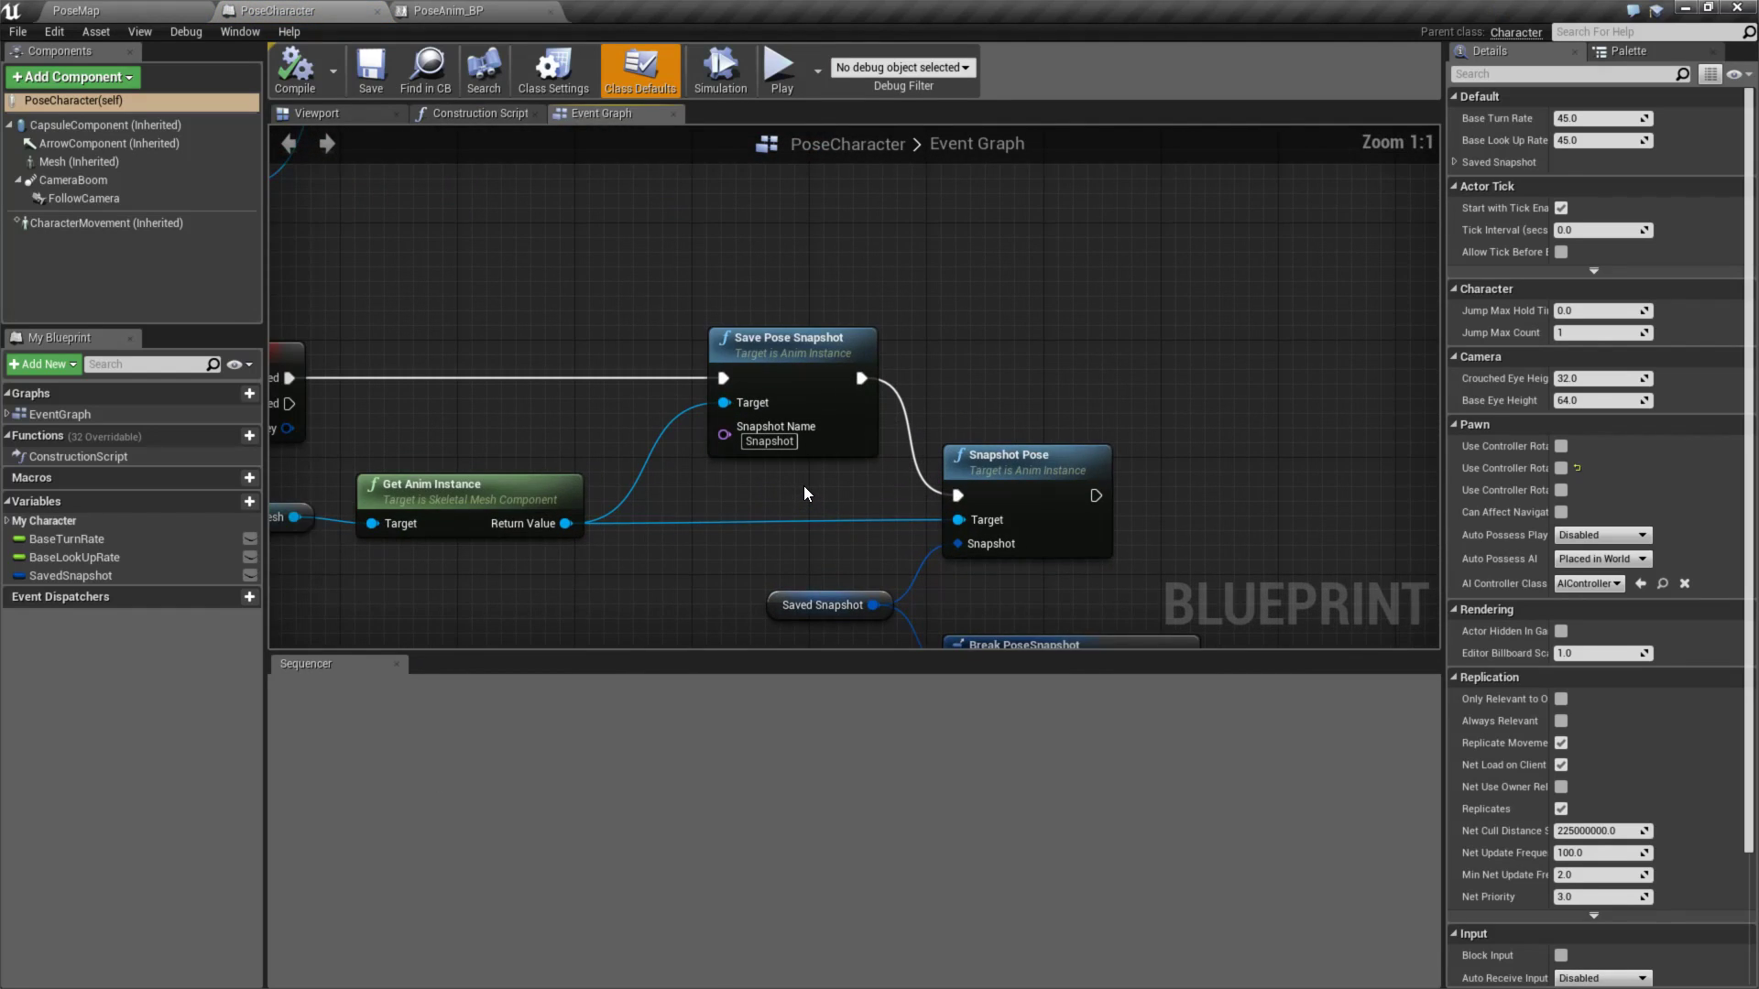
pyautogui.moveTo(700, 291); pyautogui.dragTo(812, 500)
pyautogui.moveTo(859, 522); pyautogui.dragTo(828, 362, button='right')
pyautogui.click(999, 385)
pyautogui.moveTo(1081, 517); pyautogui.dragTo(1084, 489)
pyautogui.moveTo(933, 441); pyautogui.dragTo(912, 480, button='right')
pyautogui.click(852, 347)
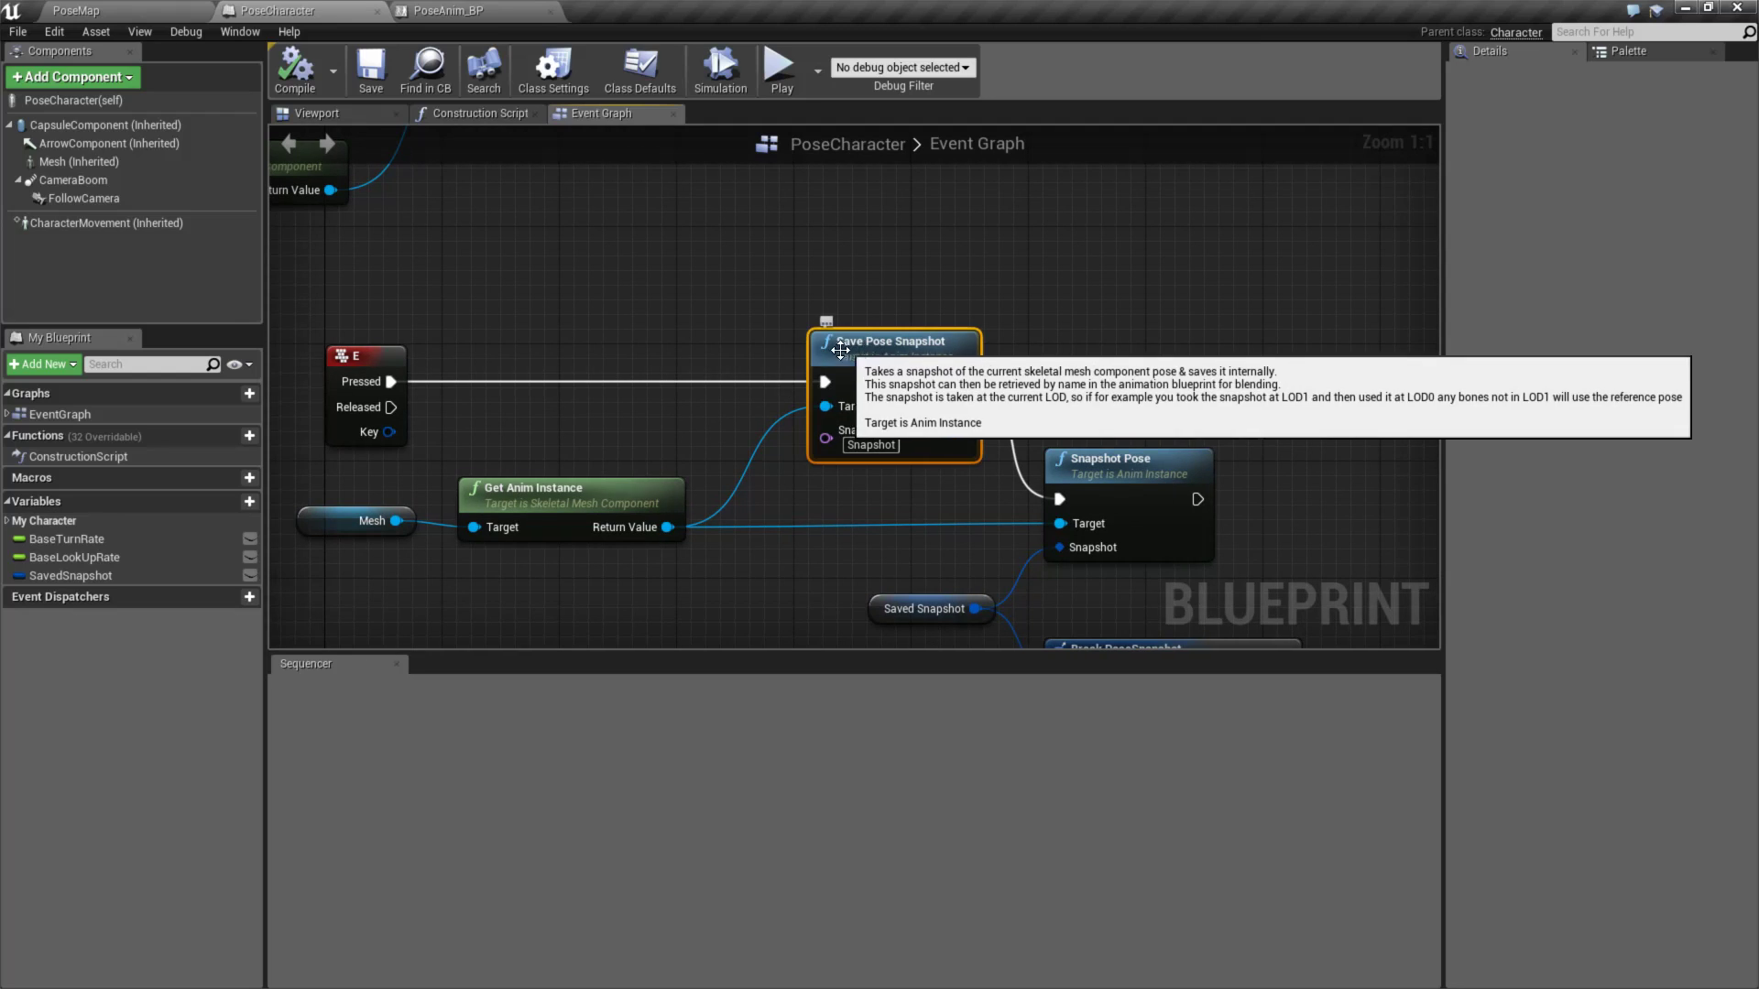
pyautogui.moveTo(677, 438); pyautogui.dragTo(764, 427, button='right')
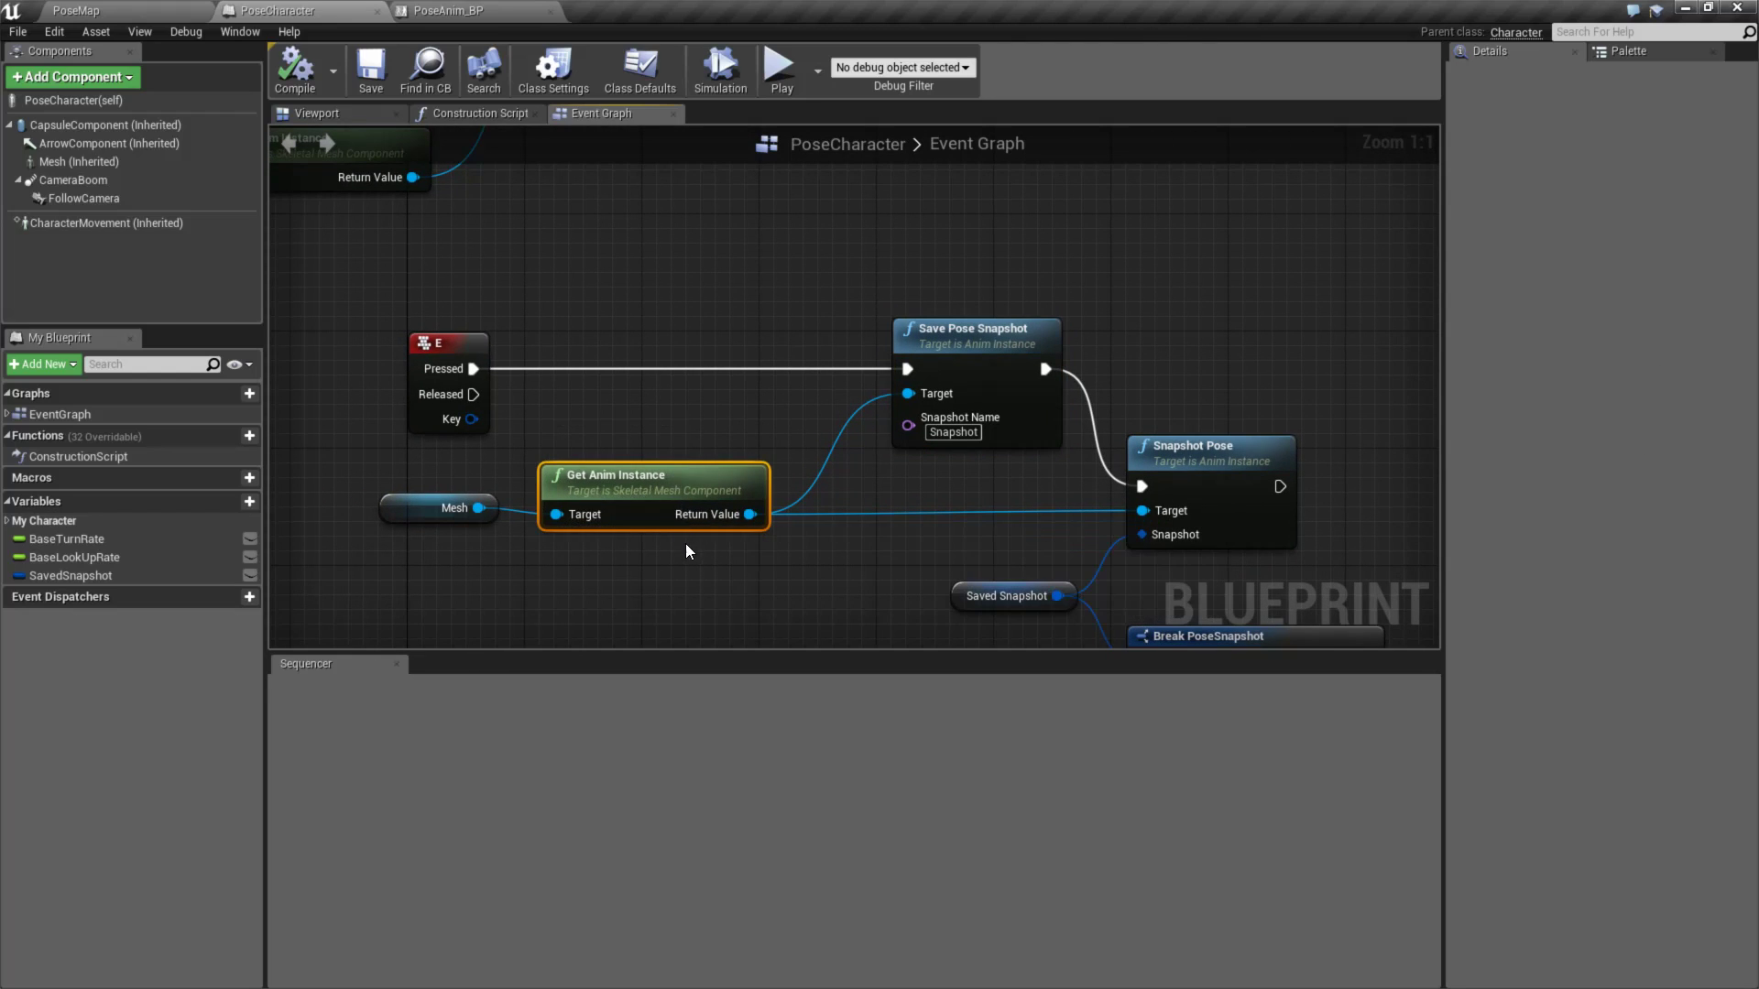
pyautogui.moveTo(979, 468); pyautogui.dragTo(875, 491, button='right')
pyautogui.click(875, 435)
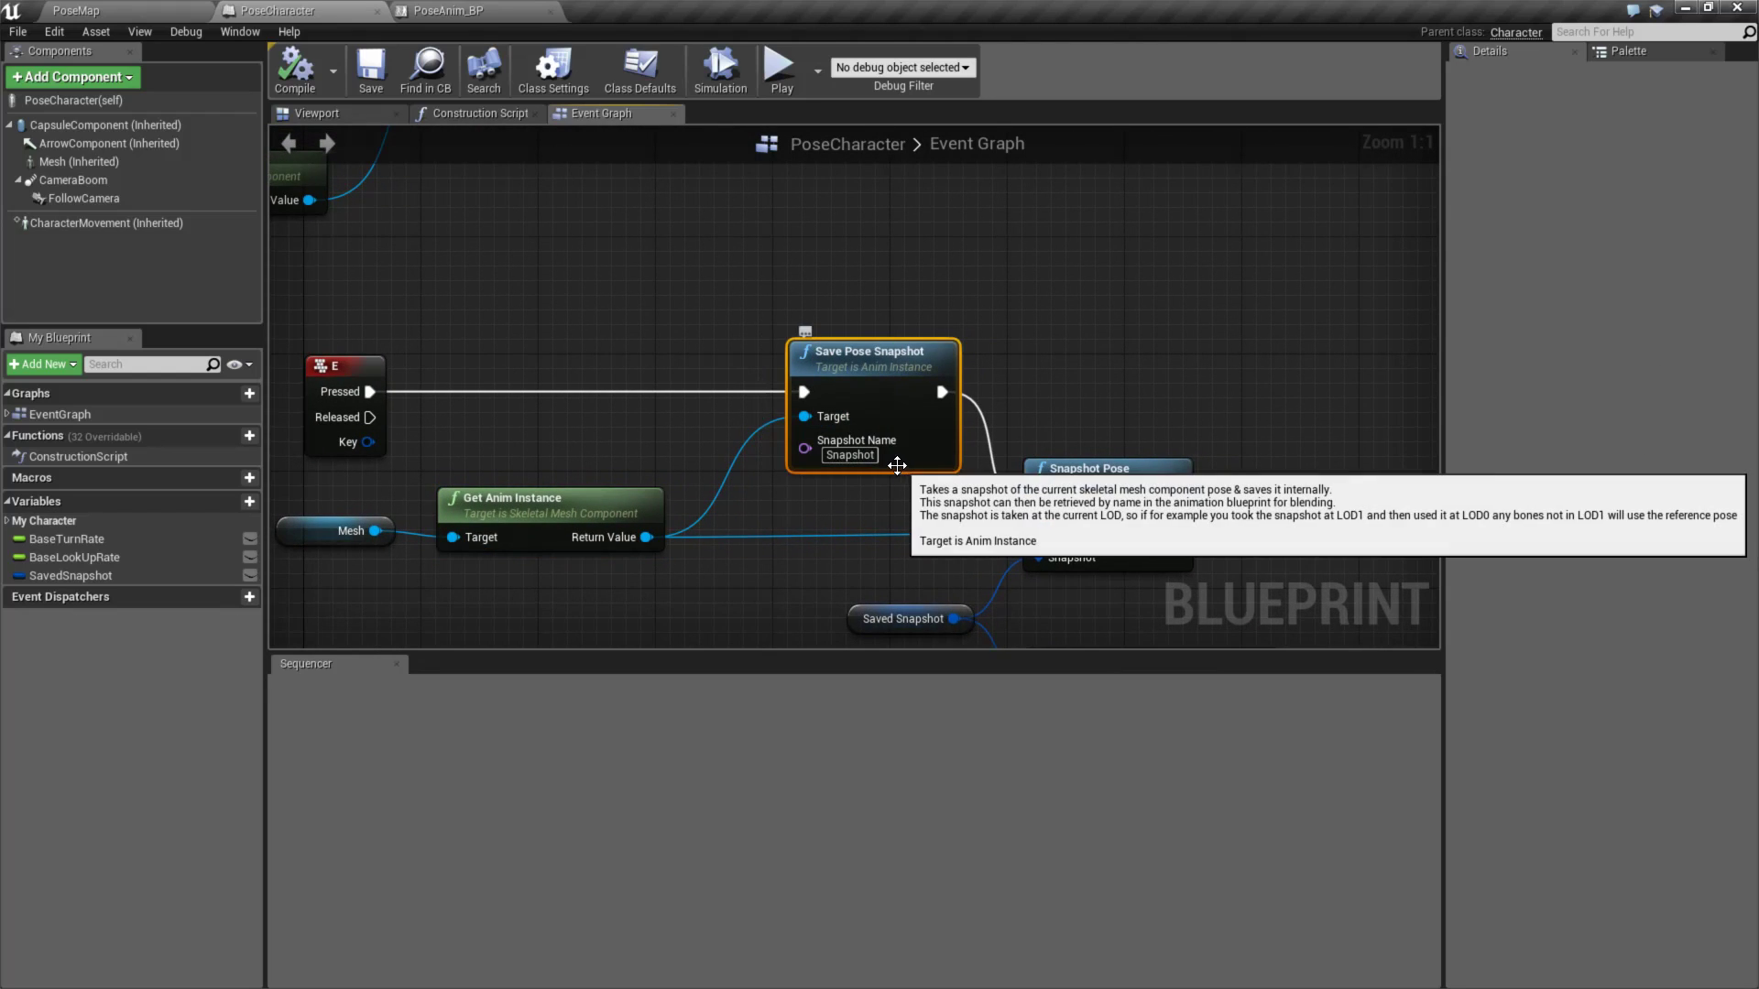
pyautogui.click(657, 509)
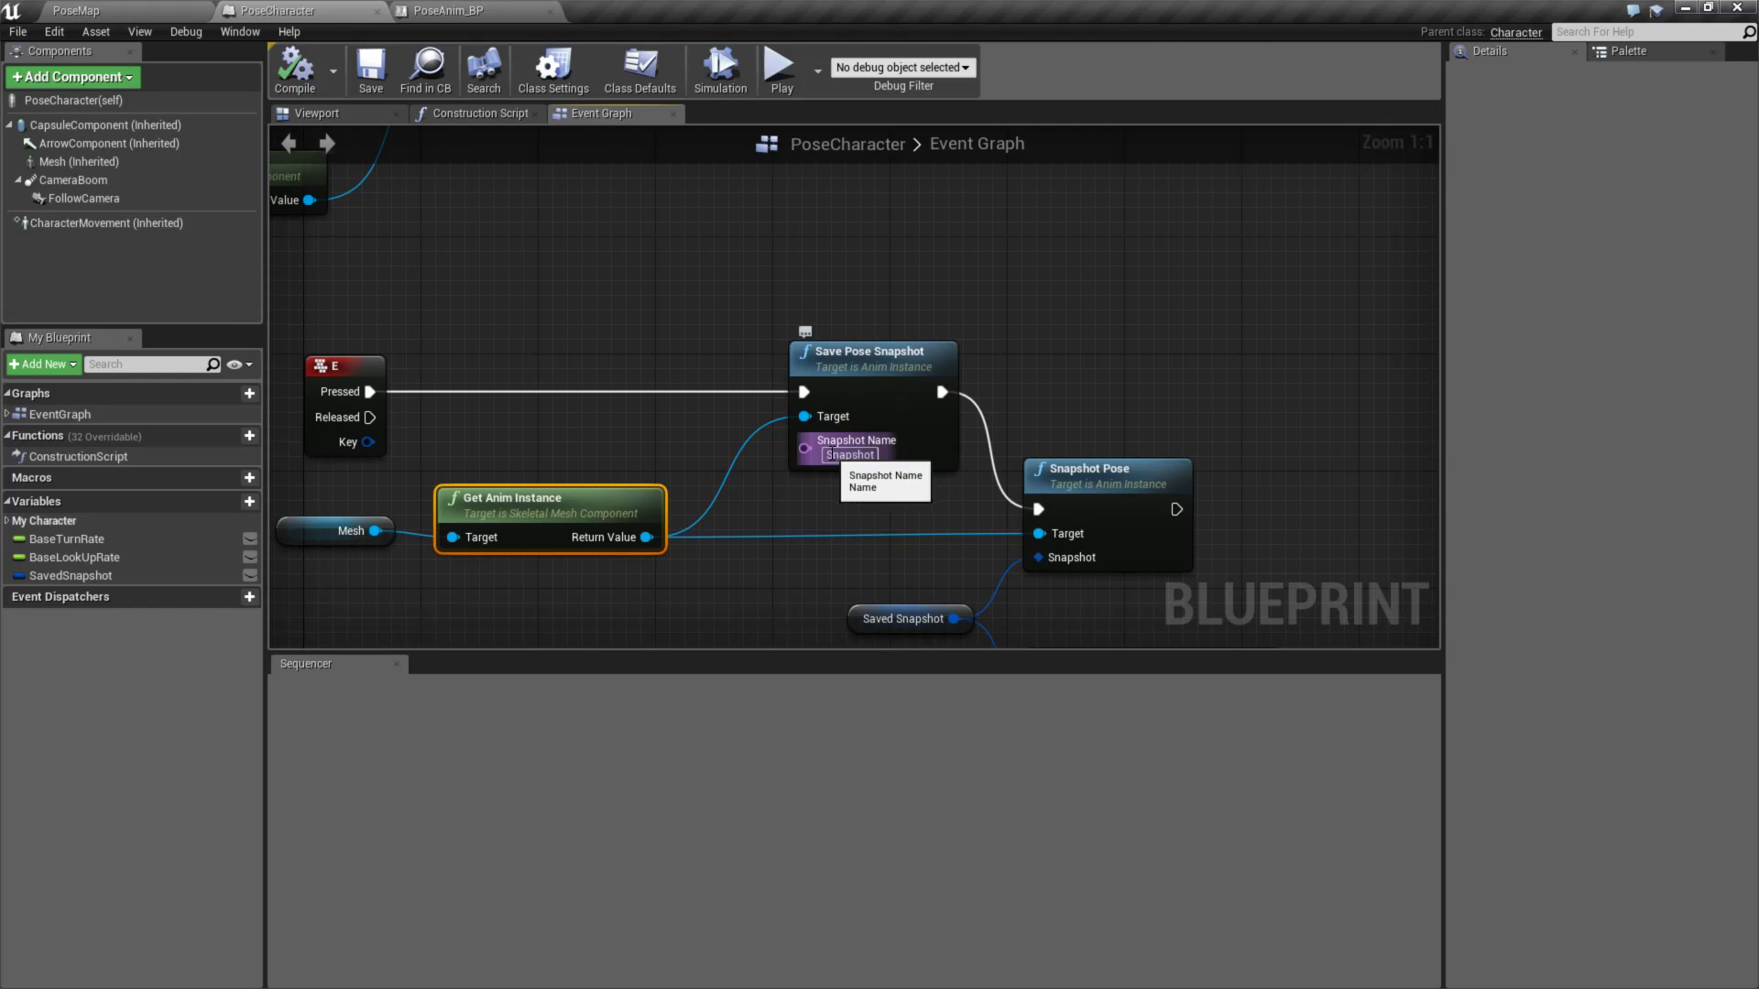
pyautogui.click(877, 460)
pyautogui.click(924, 508)
pyautogui.moveTo(924, 508); pyautogui.dragTo(852, 354, button='right')
# - Examine the Snapshot Pose node, the Saved Snapshot variable feeding it, and the Break PoseSnapshot output pins
pyautogui.click(1081, 341)
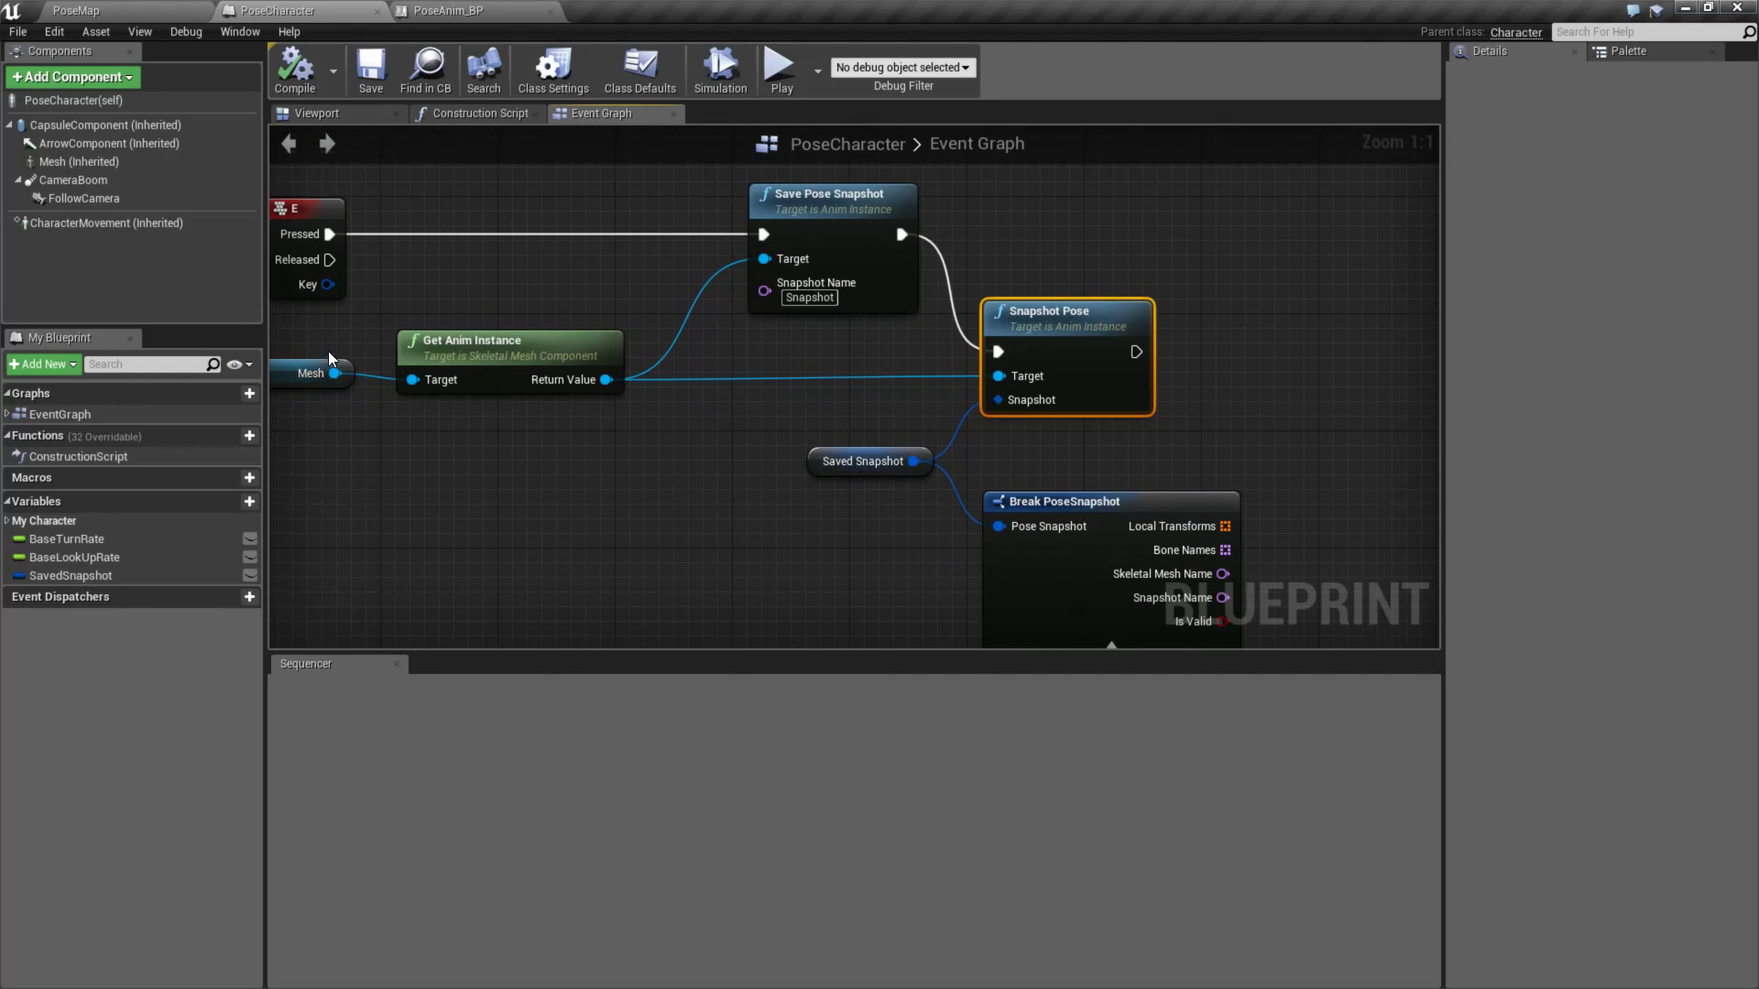
pyautogui.moveTo(825, 420); pyautogui.dragTo(757, 421, button='right')
pyautogui.click(952, 321)
pyautogui.moveTo(994, 321)
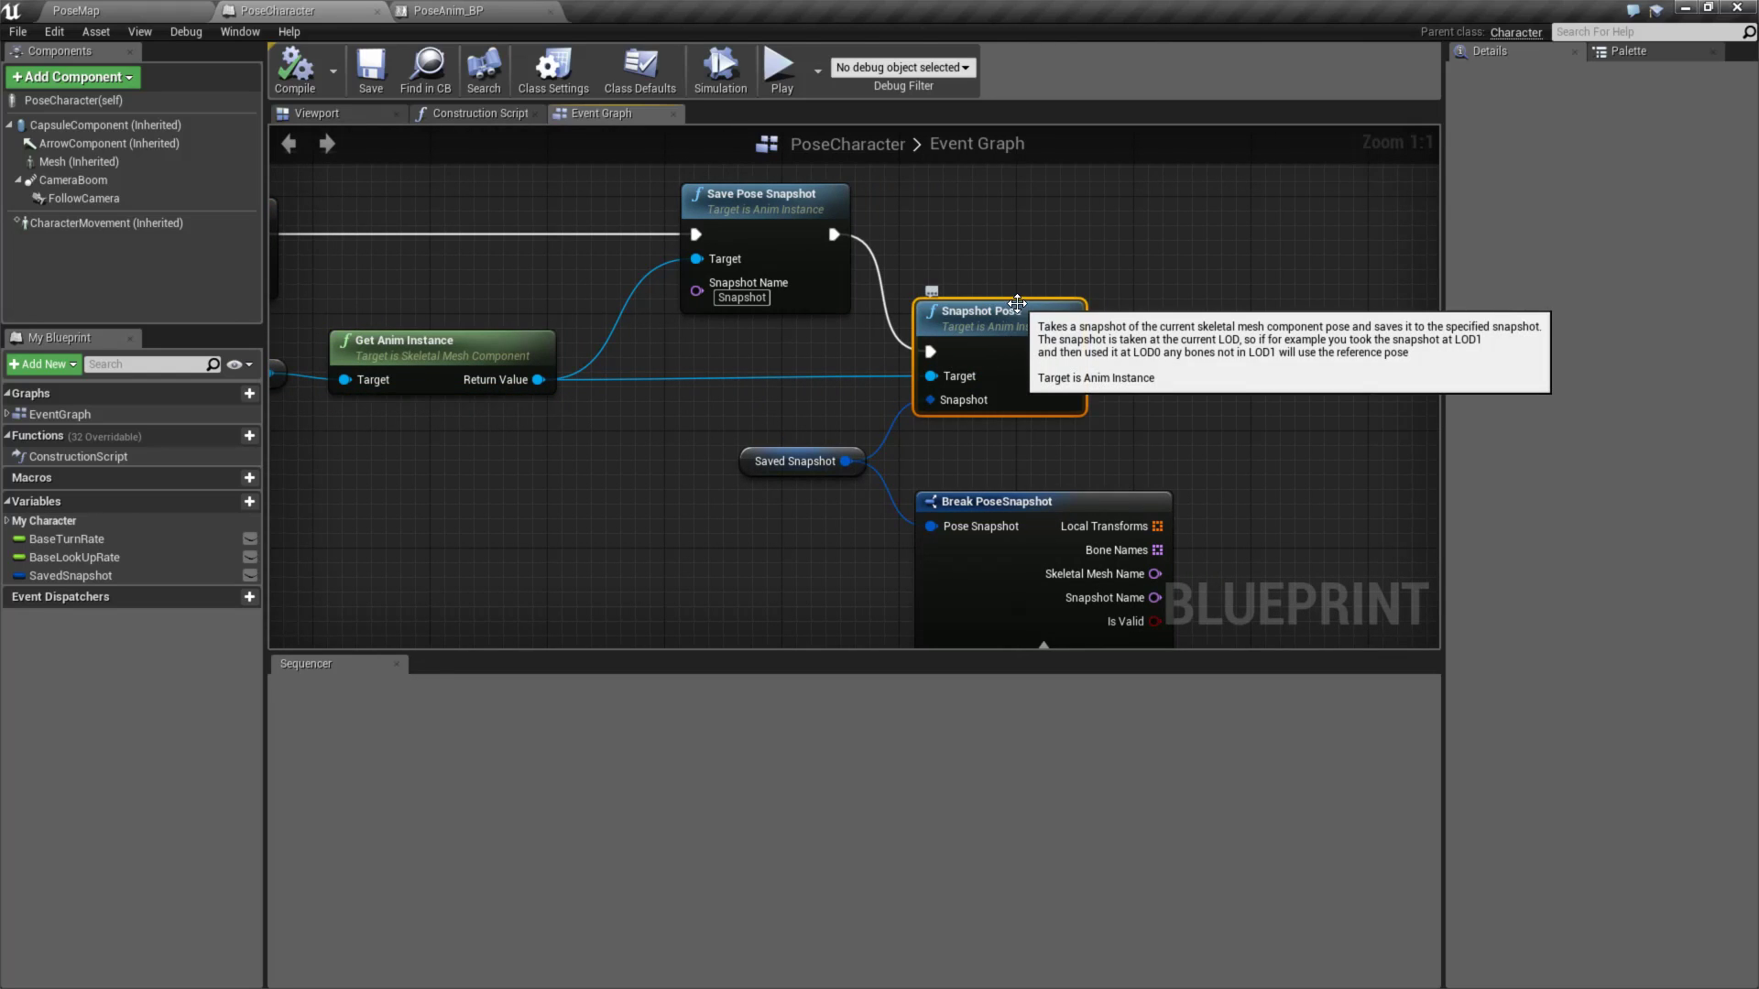
pyautogui.moveTo(1006, 316); pyautogui.dragTo(902, 232, button='right')
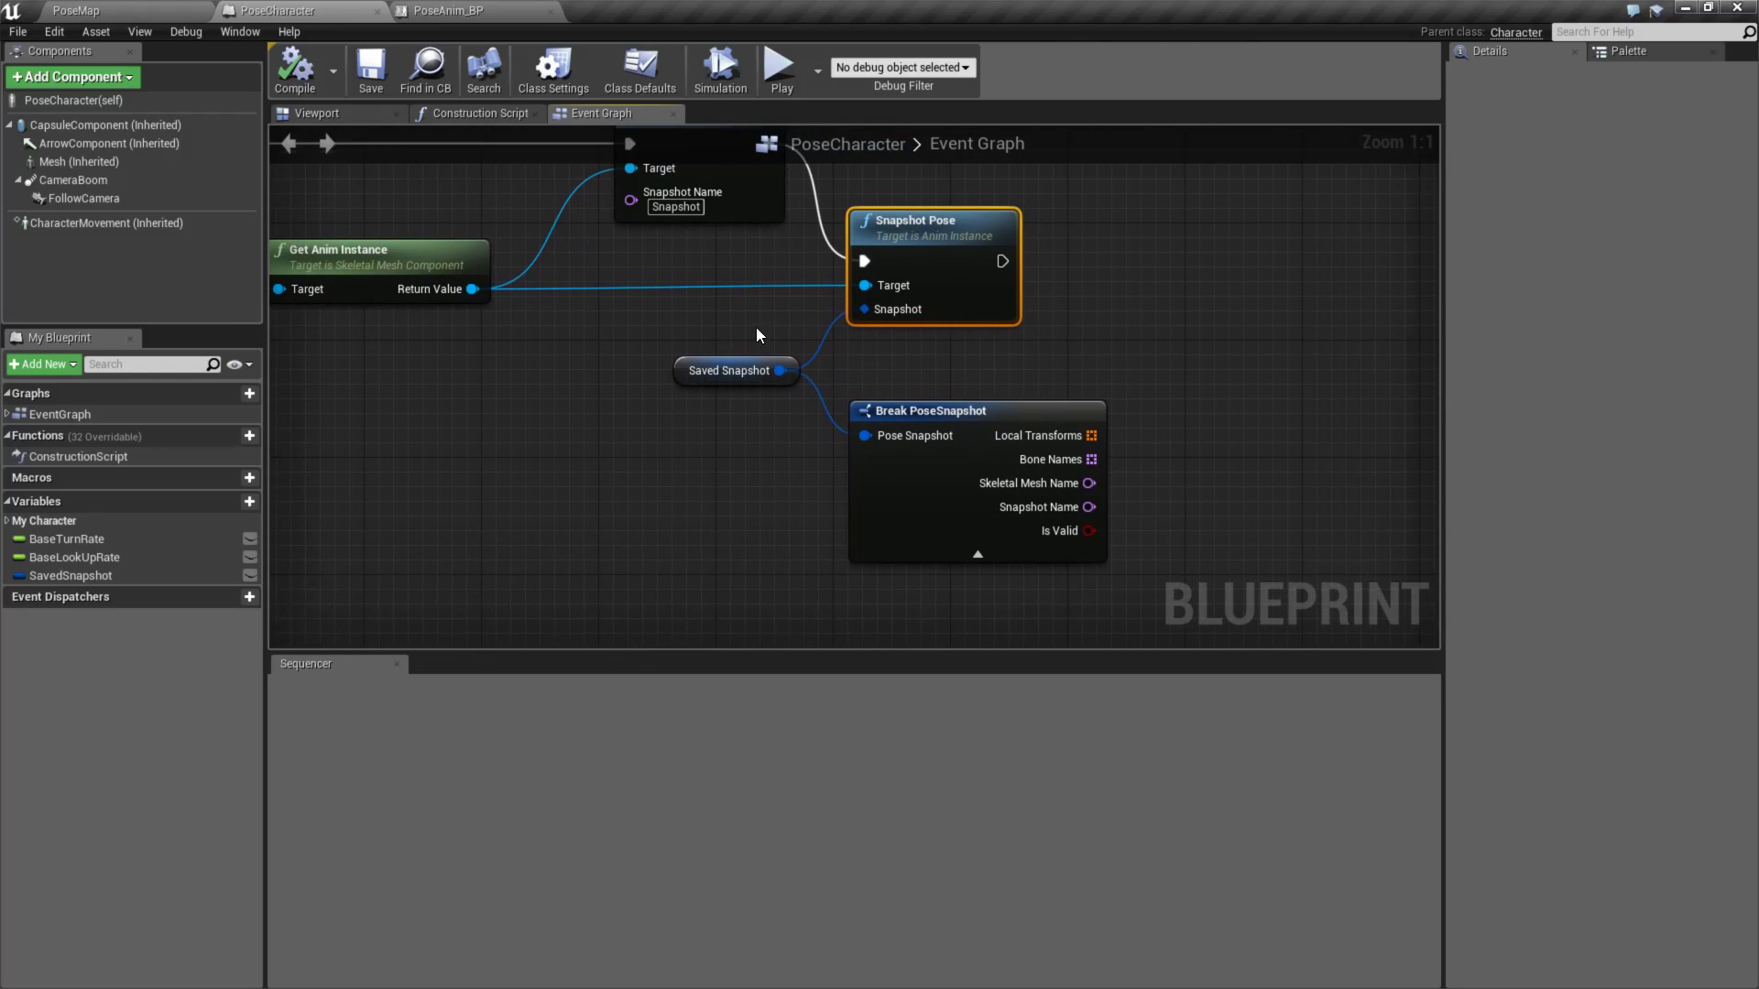
pyautogui.moveTo(729, 392); pyautogui.dragTo(818, 387)
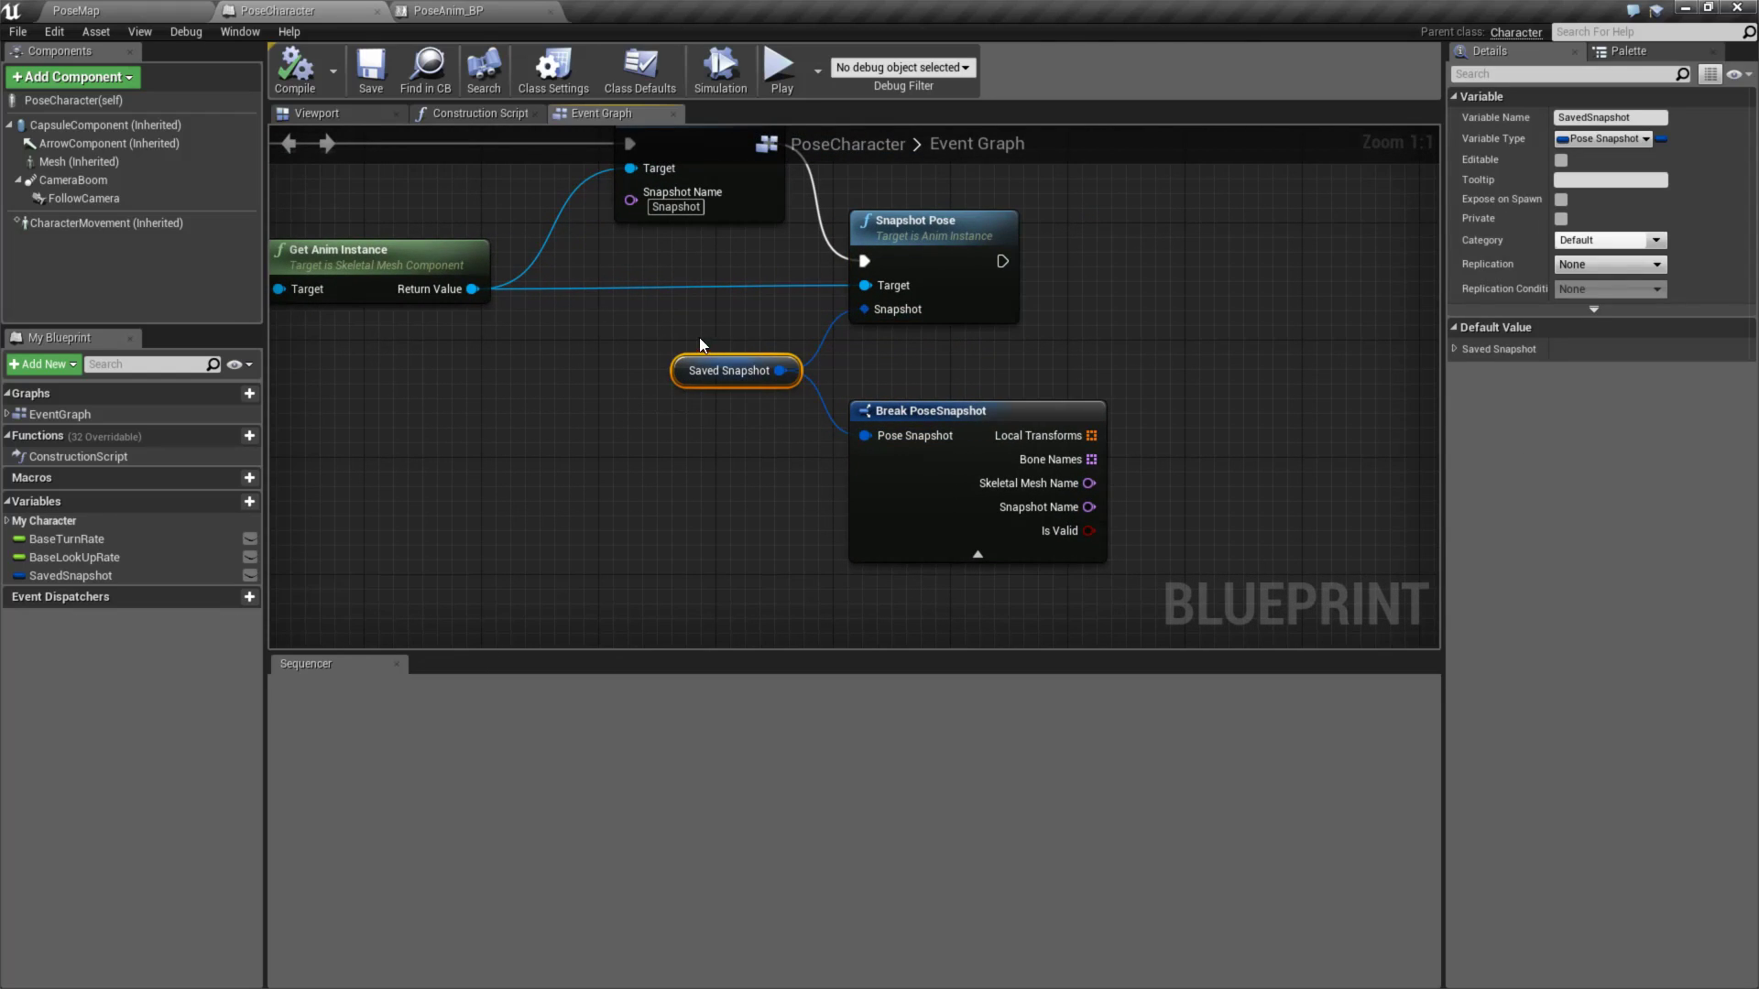
pyautogui.moveTo(747, 394); pyautogui.dragTo(763, 459, button='right')
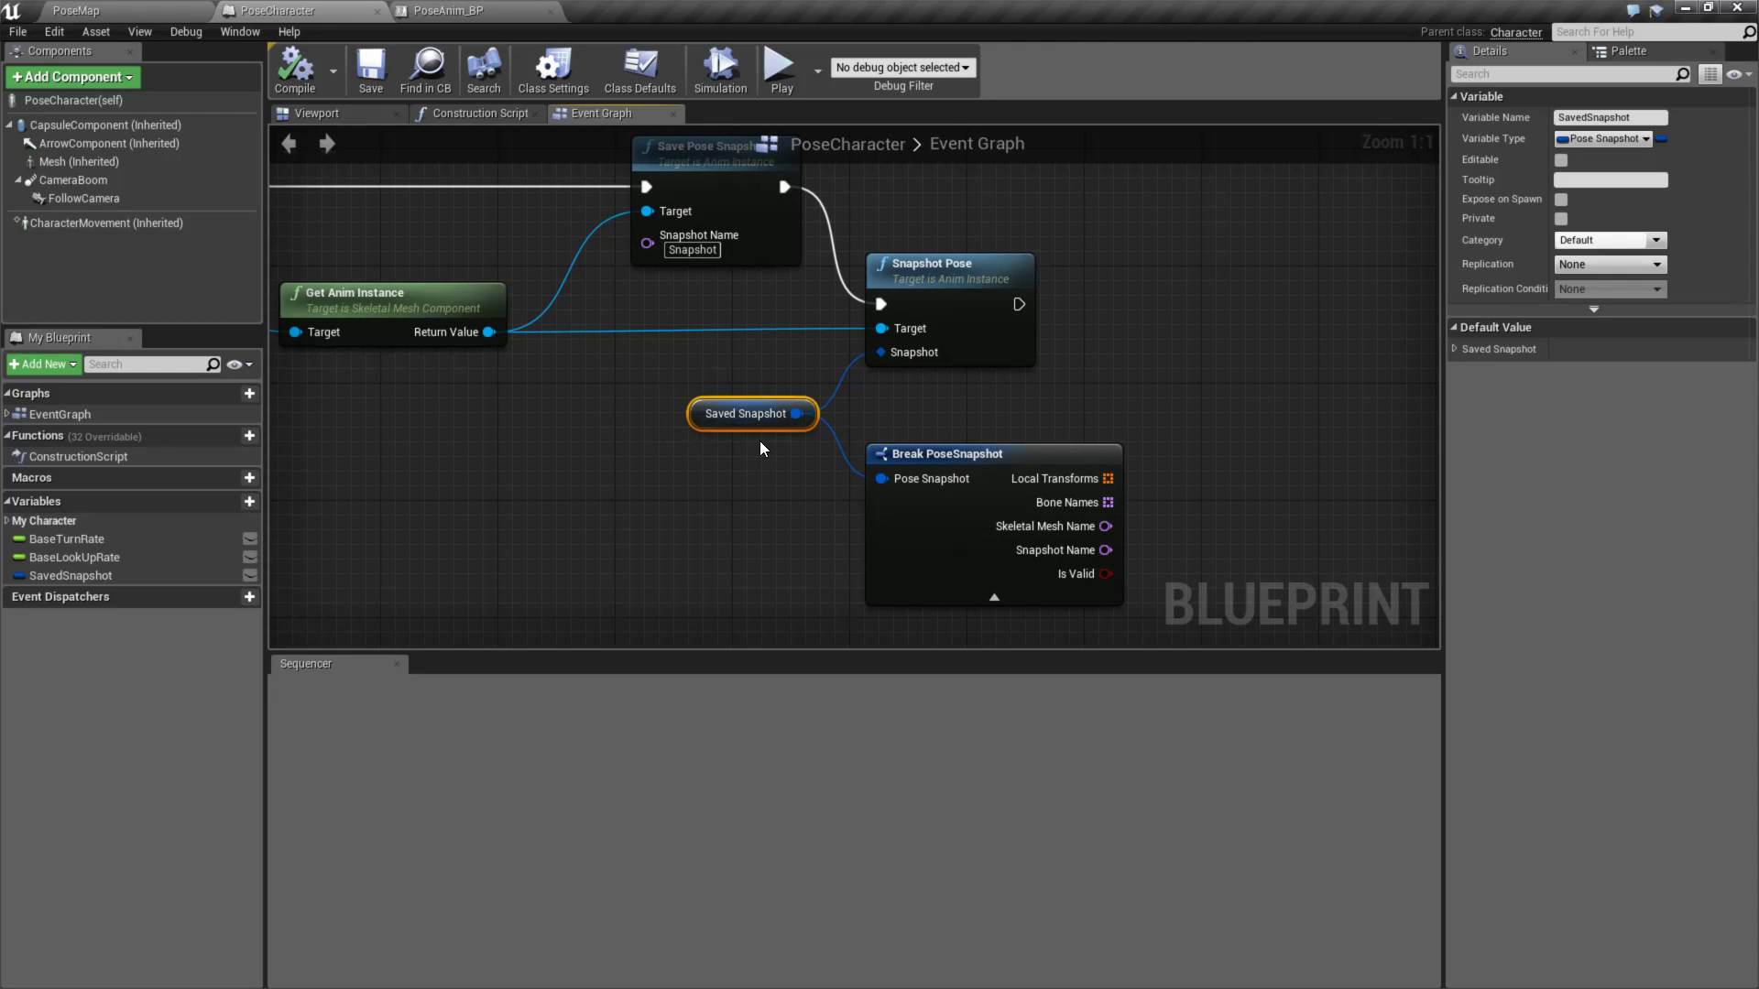
pyautogui.moveTo(740, 379); pyautogui.dragTo(688, 358, button='right')
pyautogui.click(836, 383)
pyautogui.moveTo(1079, 619); pyautogui.dragTo(1077, 616)
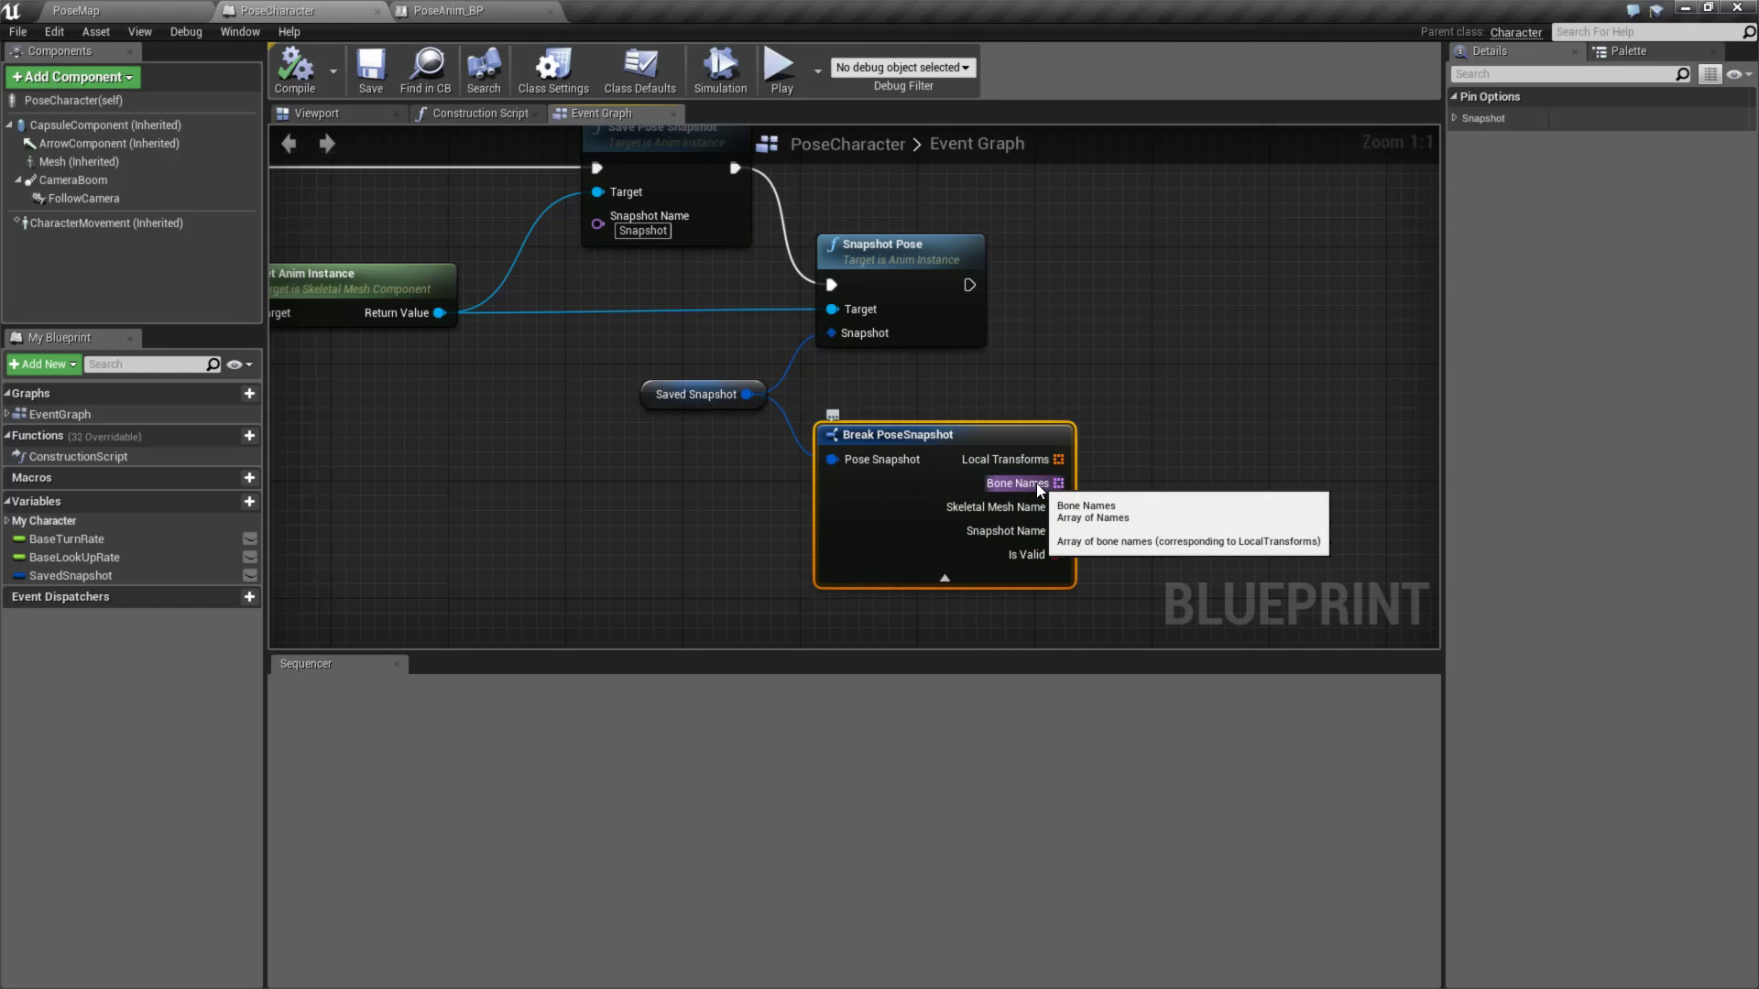
# - Review how the Saved Snapshot, Save Pose Snapshot and Get Anim Instance nodes connect in the E key event
pyautogui.moveTo(663, 454); pyautogui.dragTo(760, 458, button='right')
pyautogui.moveTo(665, 378); pyautogui.dragTo(1180, 590)
pyautogui.moveTo(766, 324); pyautogui.dragTo(838, 383, button='right')
pyautogui.moveTo(920, 527); pyautogui.dragTo(920, 528)
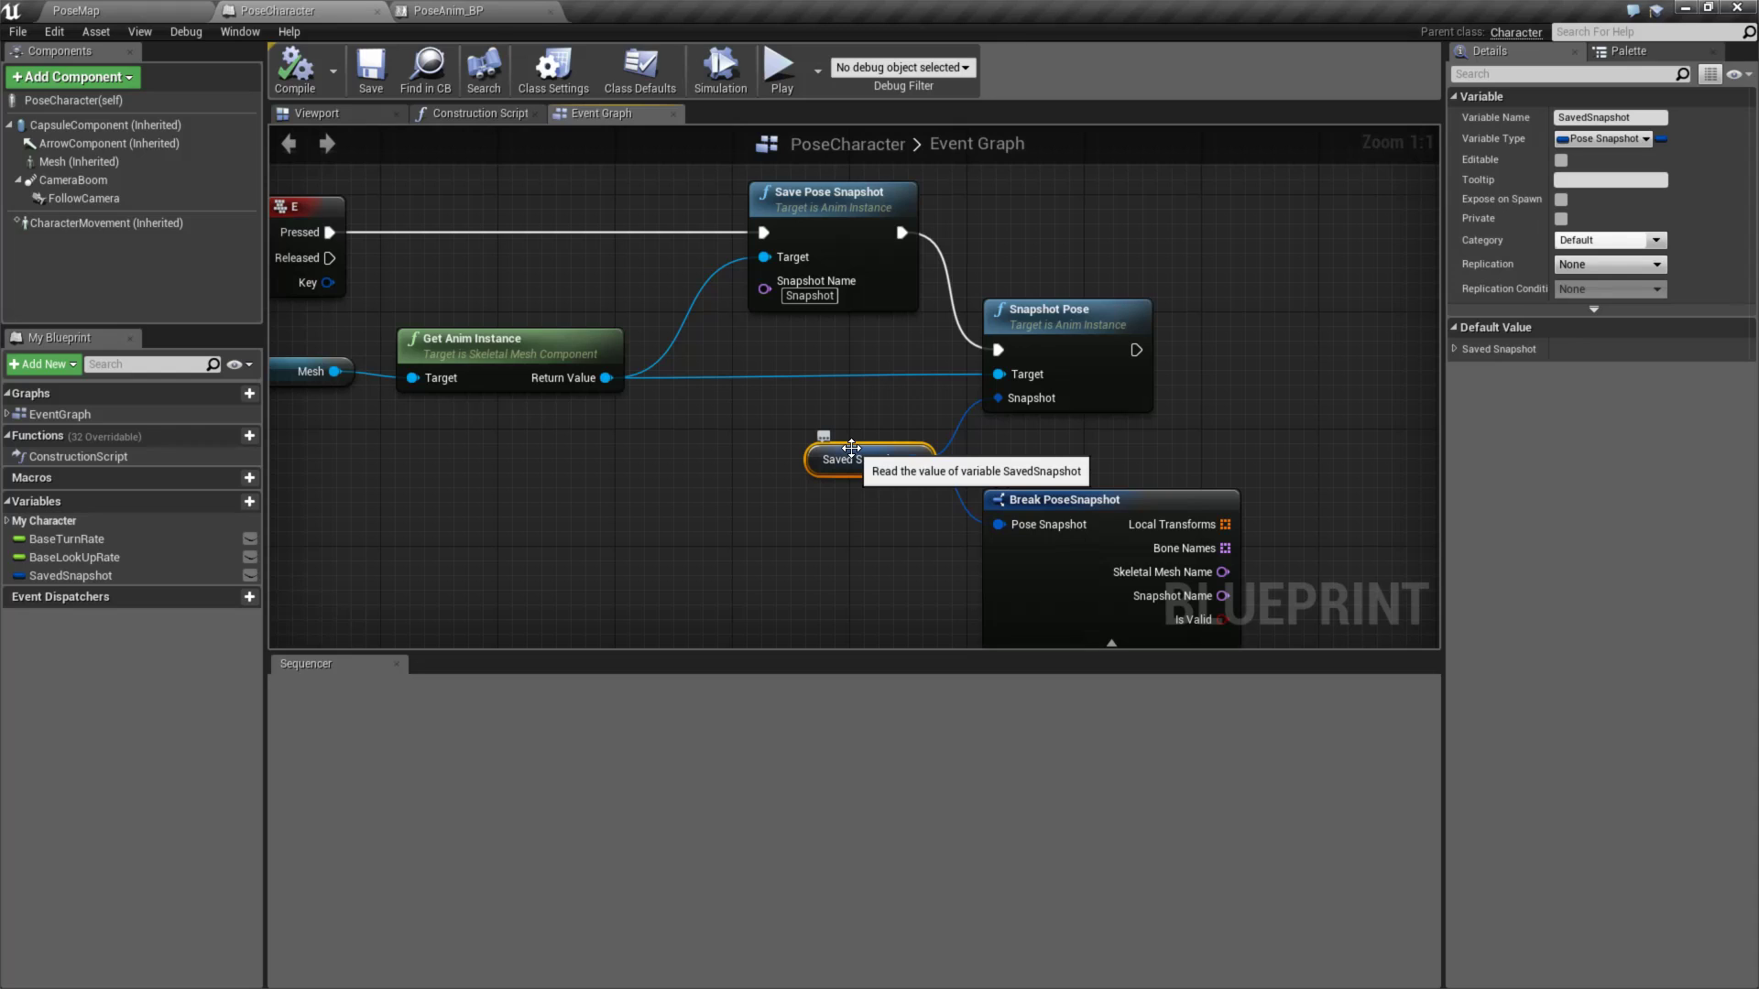
pyautogui.moveTo(874, 414); pyautogui.dragTo(977, 512, button='right')
pyautogui.click(910, 307)
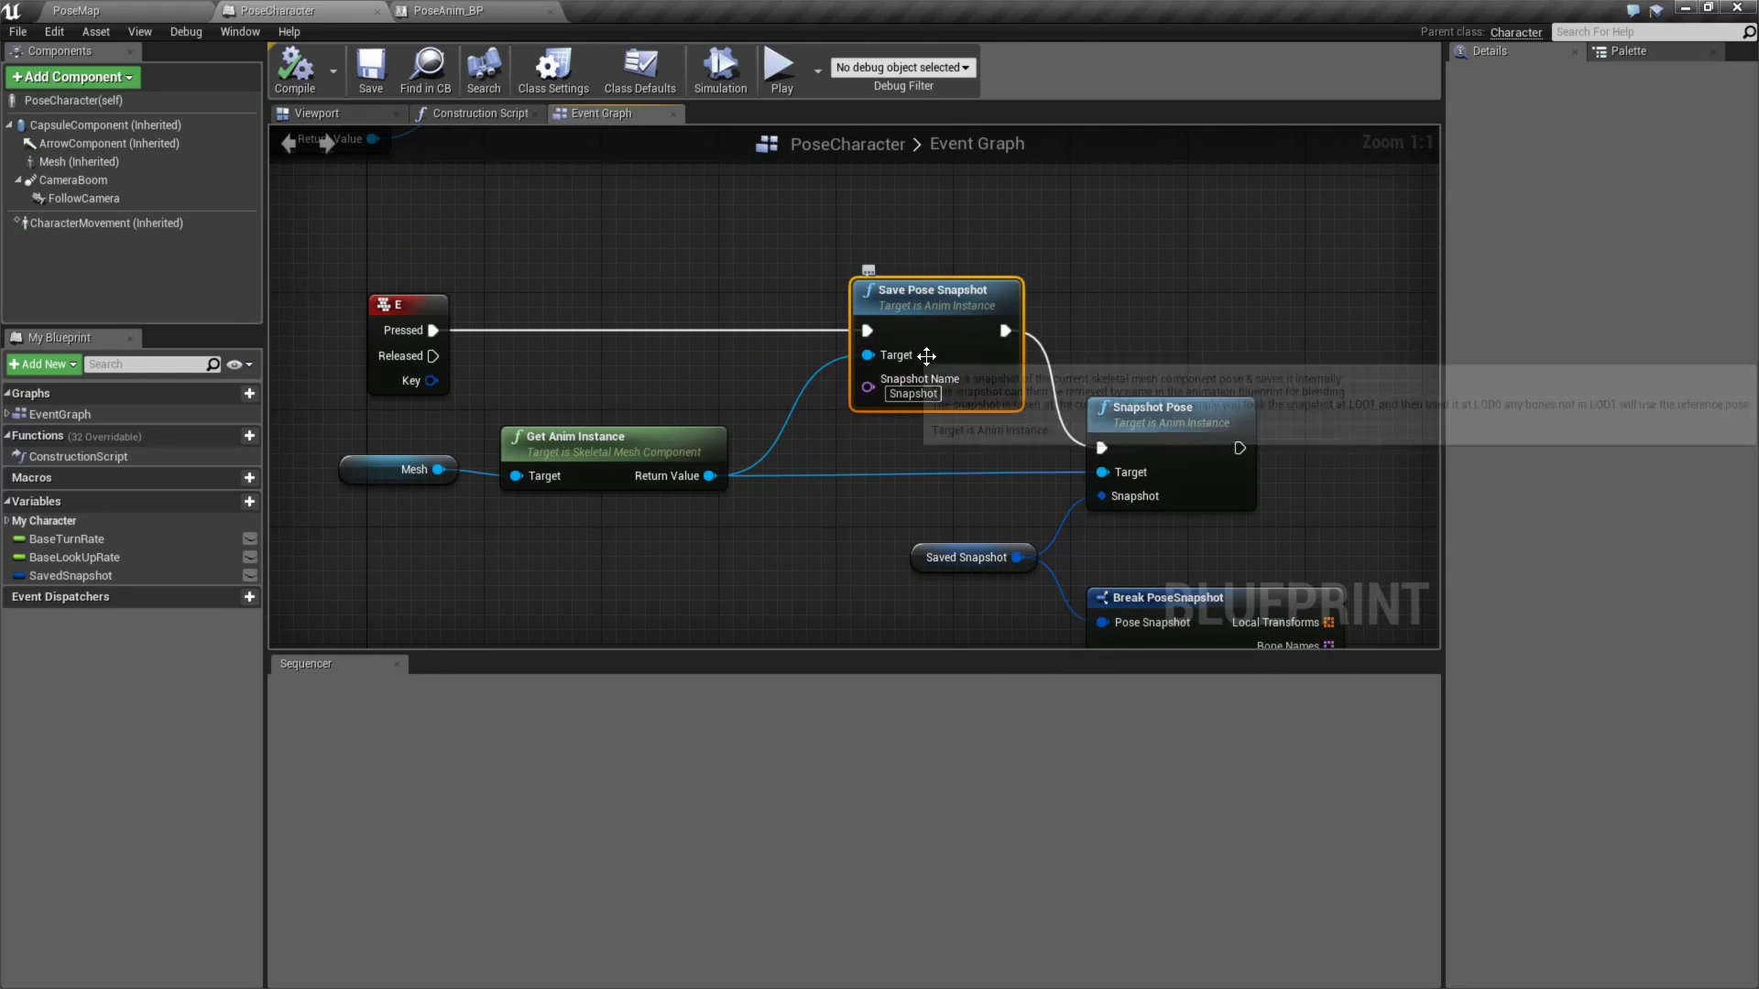
pyautogui.moveTo(805, 369); pyautogui.dragTo(867, 429, button='right')
pyautogui.click(641, 502)
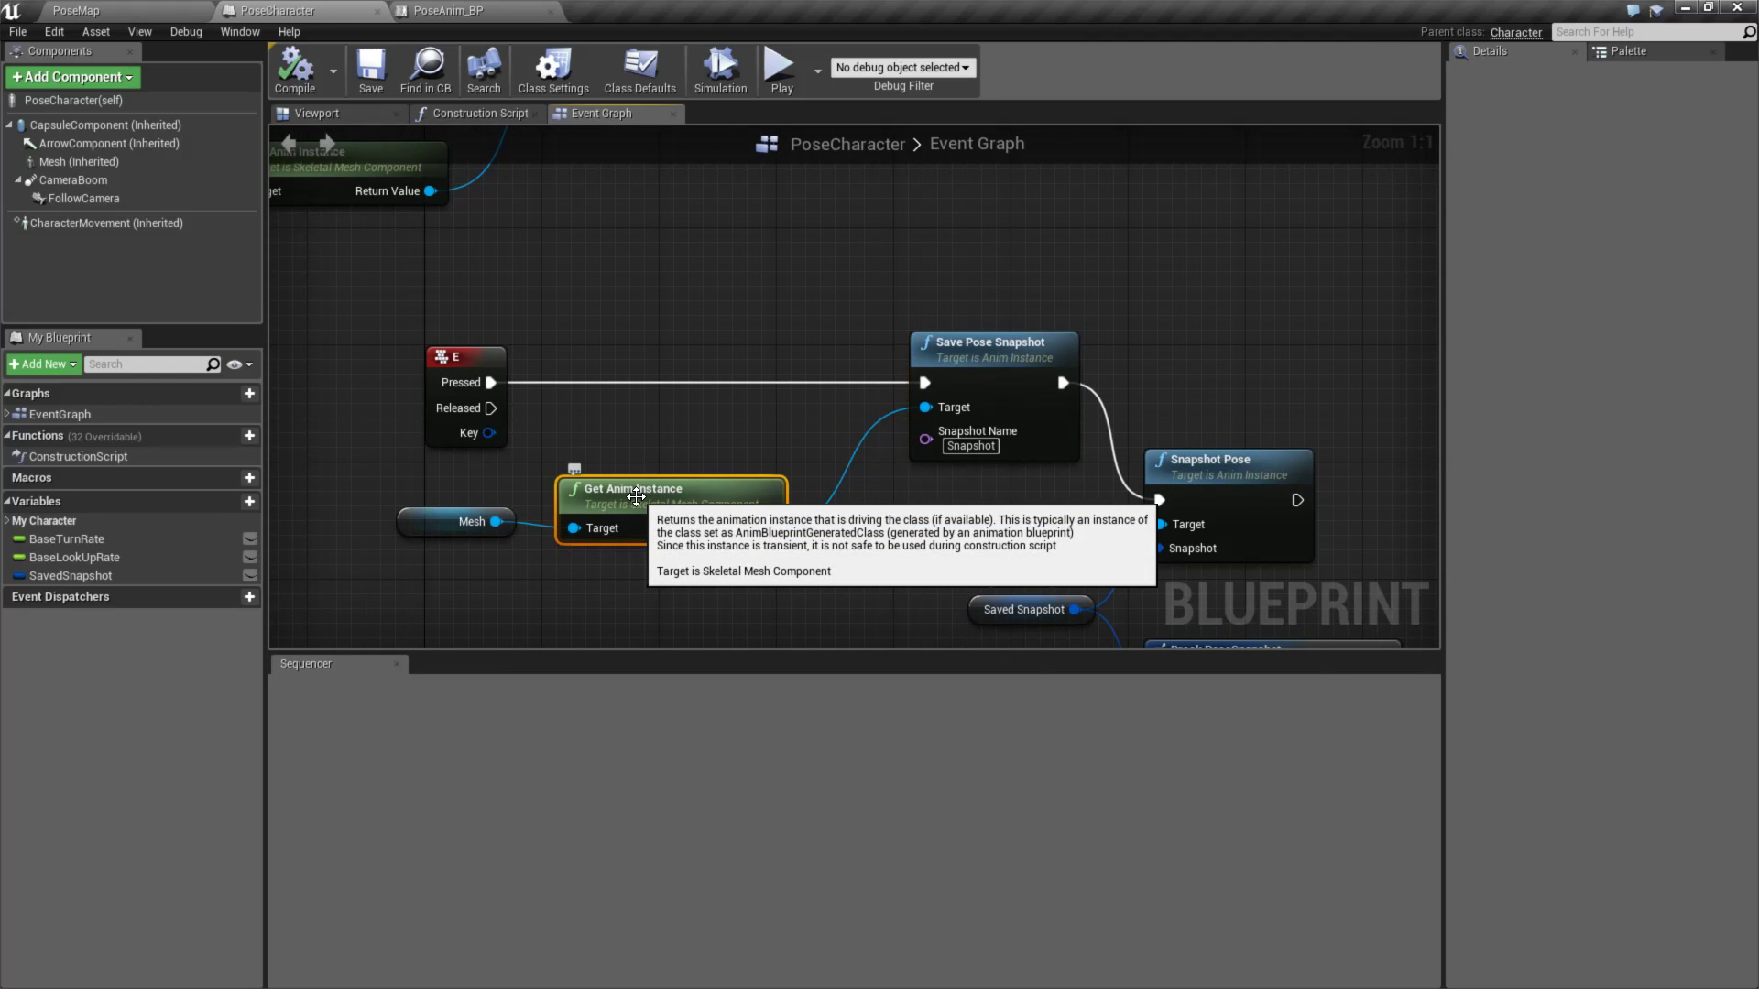
# - Examine the T key event's FlipFlop, Mesh anim instance, Cast To PoseAnim_BP and SET Is Pose nodes
pyautogui.moveTo(650, 312); pyautogui.dragTo(915, 504, button='right')
pyautogui.rightClick(917, 490)
pyautogui.moveTo(375, 408); pyautogui.dragTo(621, 501)
pyautogui.moveTo(873, 490); pyautogui.dragTo(856, 514, button='right')
pyautogui.moveTo(420, 254); pyautogui.dragTo(485, 303)
pyautogui.click(348, 416)
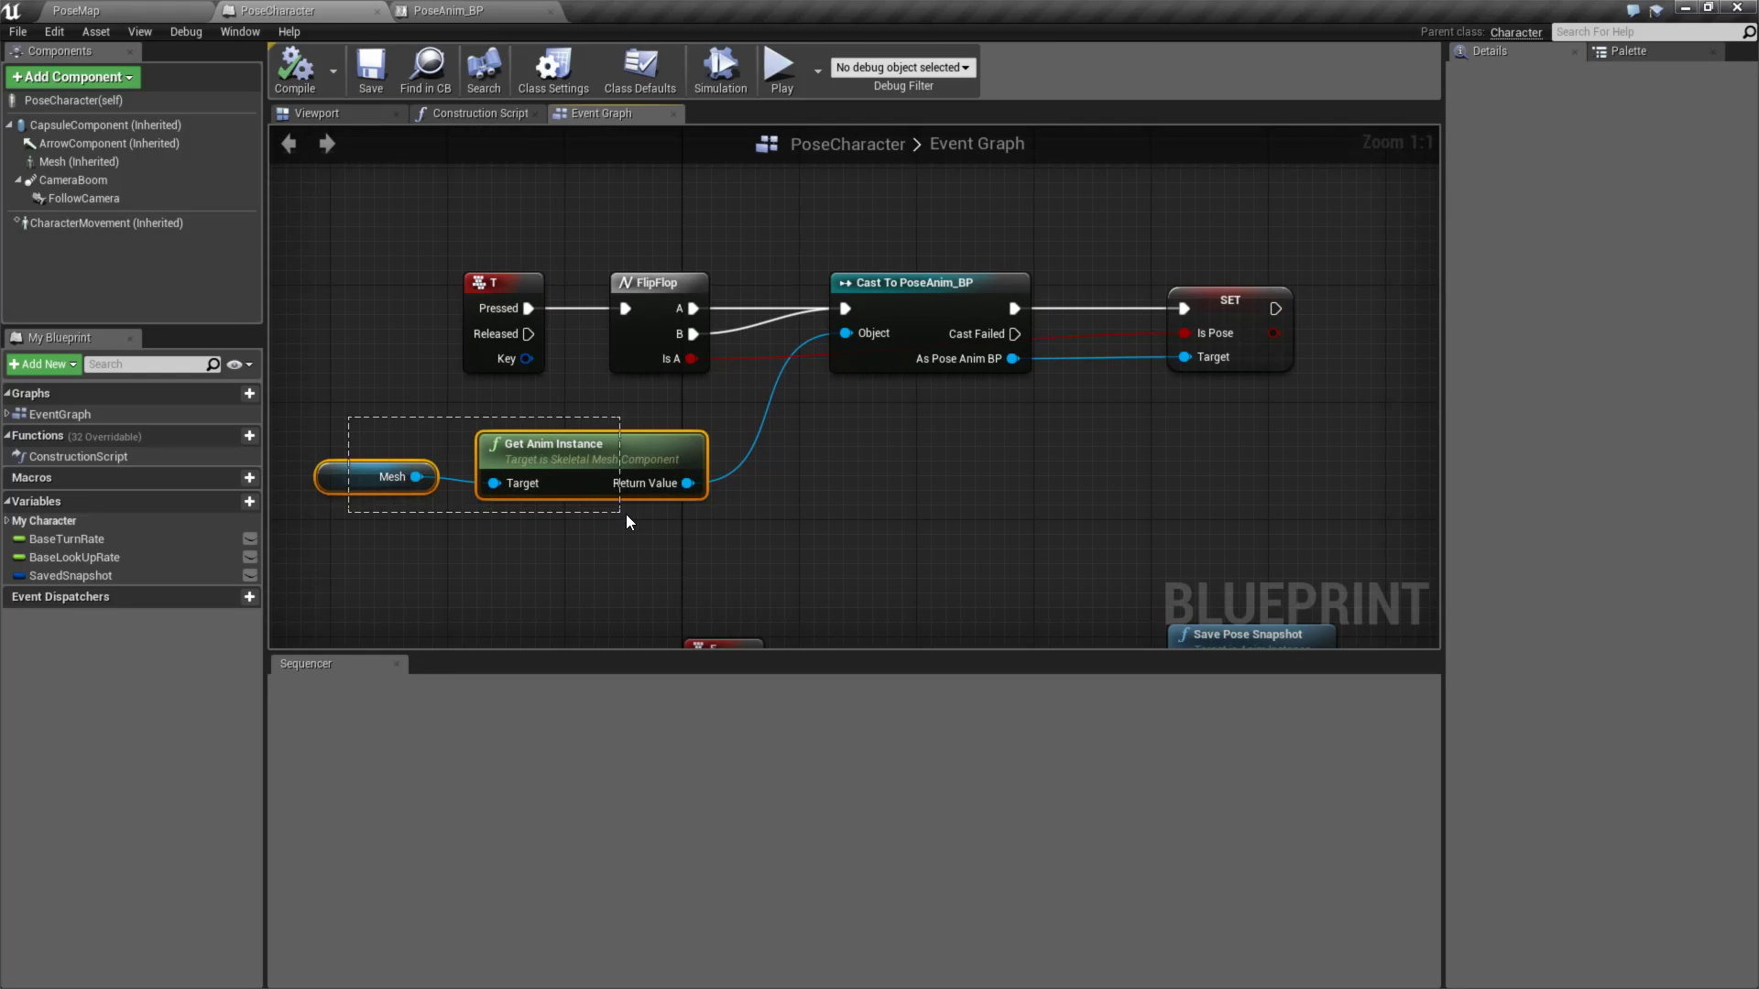
pyautogui.moveTo(827, 477); pyautogui.dragTo(708, 479, button='right')
pyautogui.moveTo(1097, 343); pyautogui.dragTo(1091, 287)
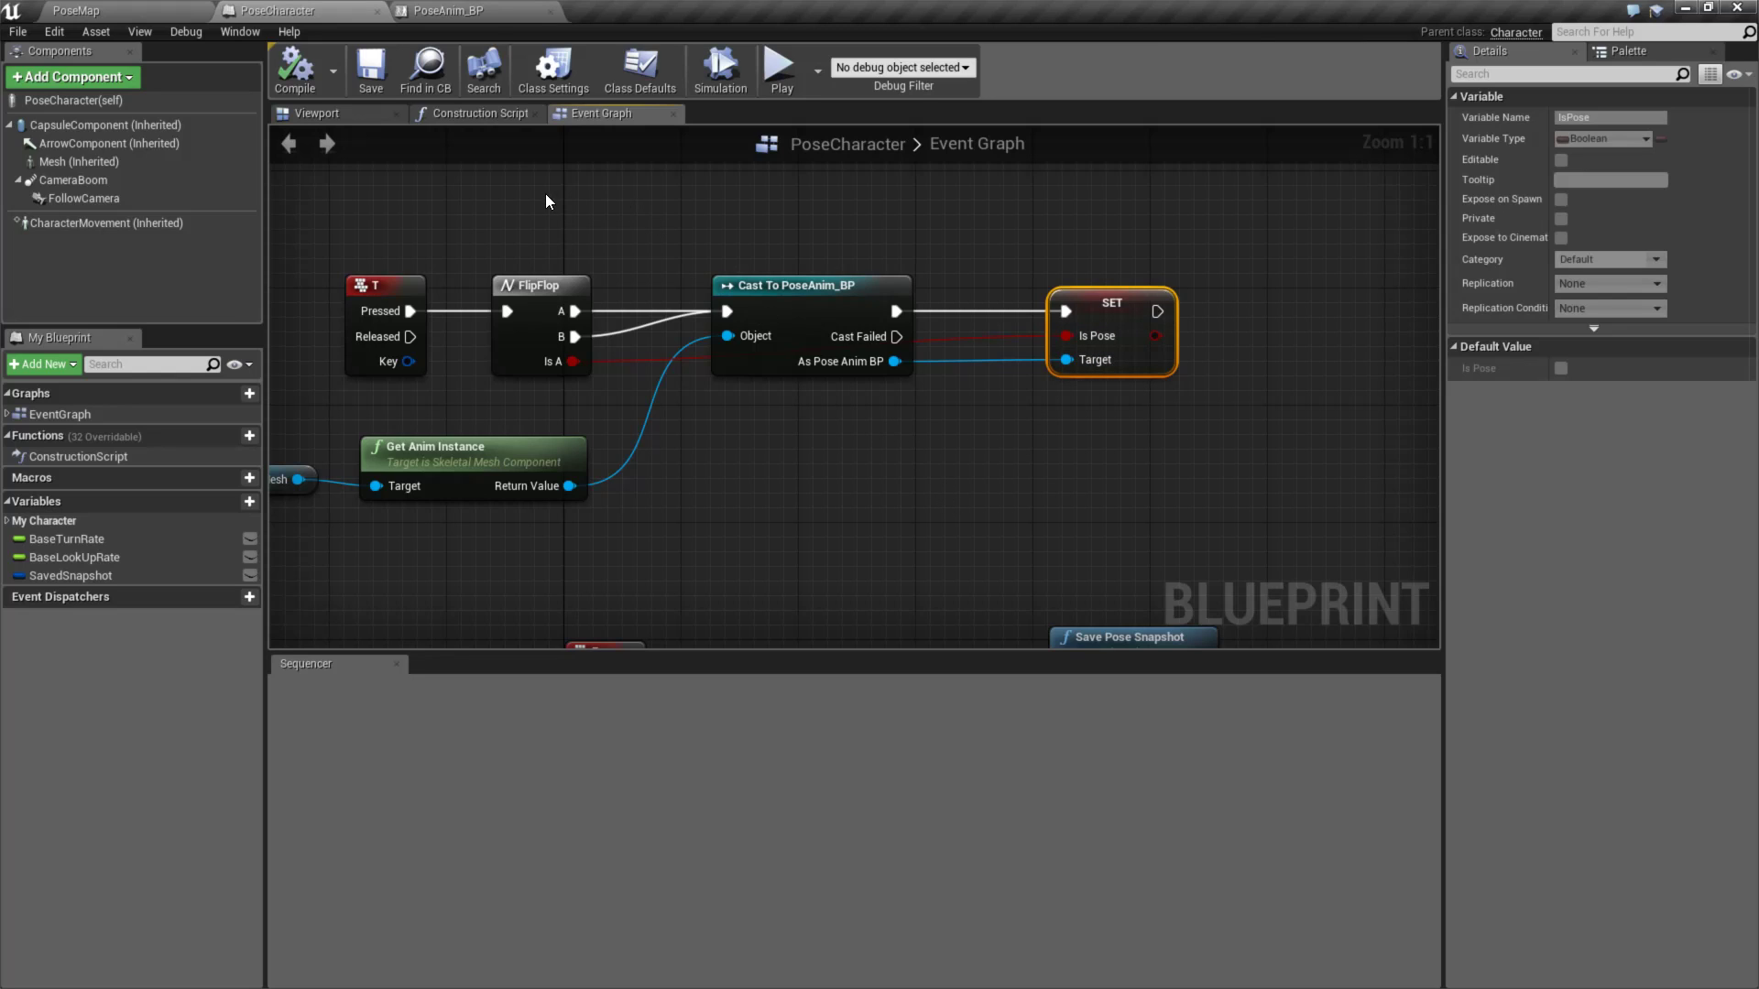
# - Switch to the PoseAnim_BP state machine, select the IsPose variable, and enable Is Pose in the animation preview
pyautogui.click(465, 11)
pyautogui.click(73, 783)
pyautogui.moveTo(983, 577); pyautogui.dragTo(896, 676, button='right')
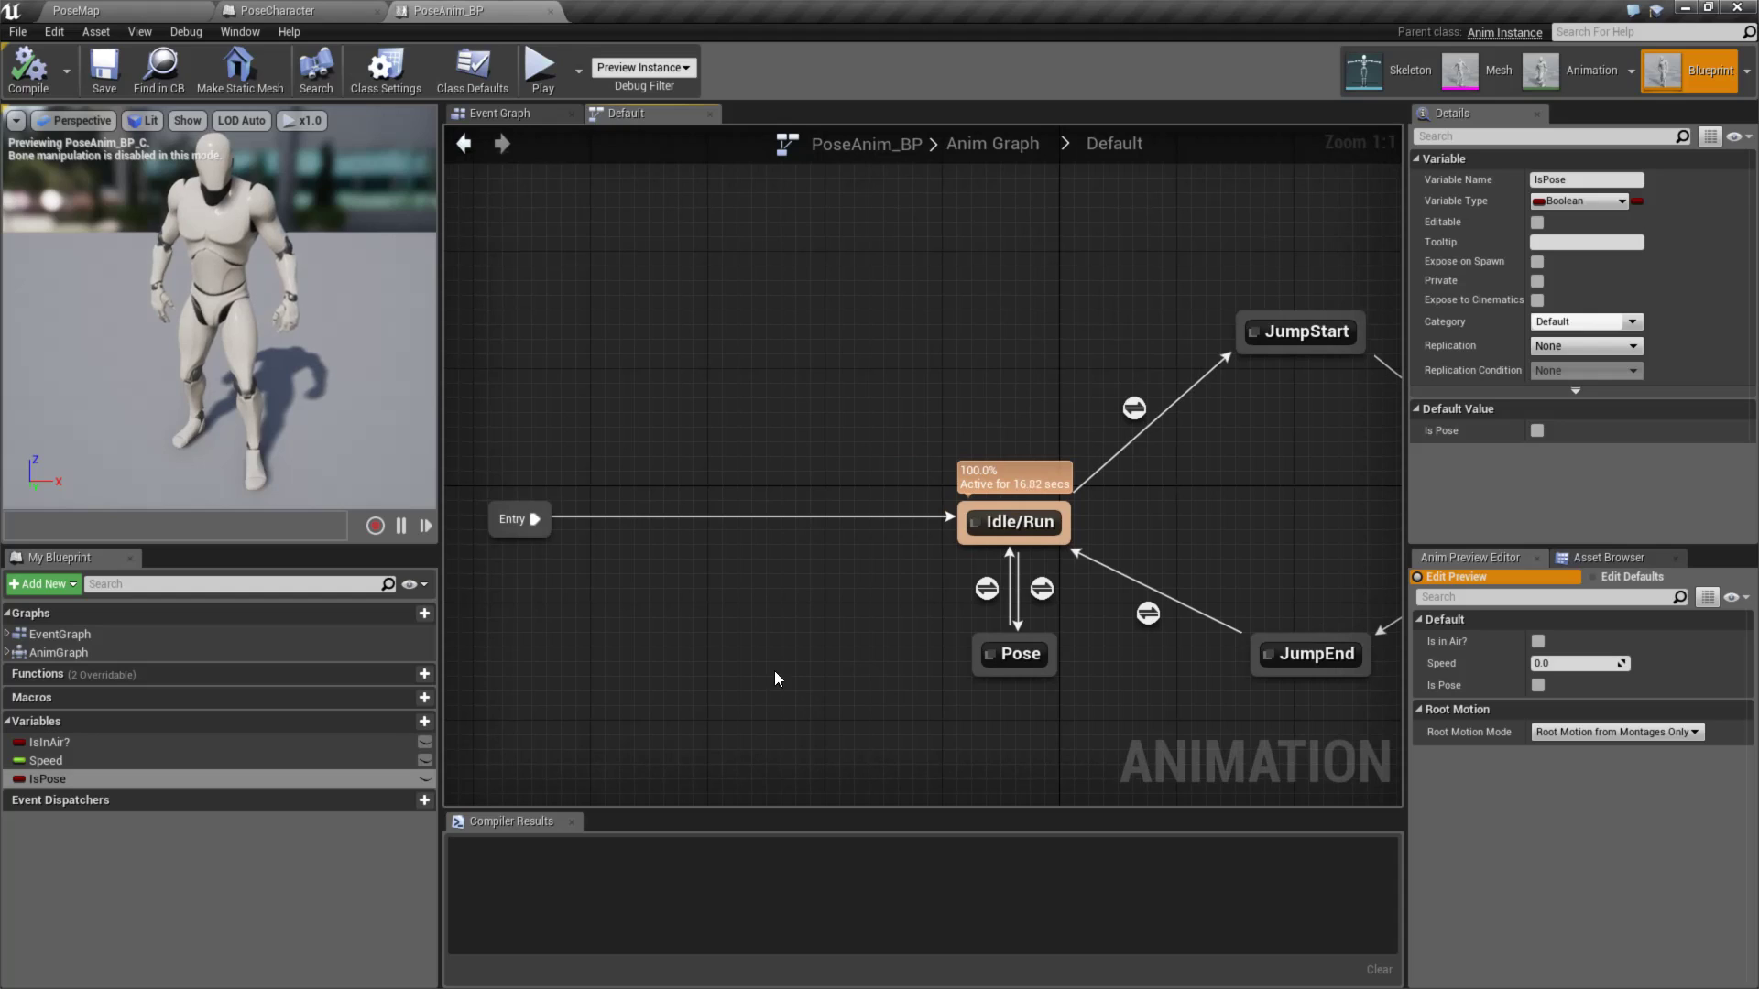
pyautogui.moveTo(1135, 451); pyautogui.dragTo(1191, 455, button='right')
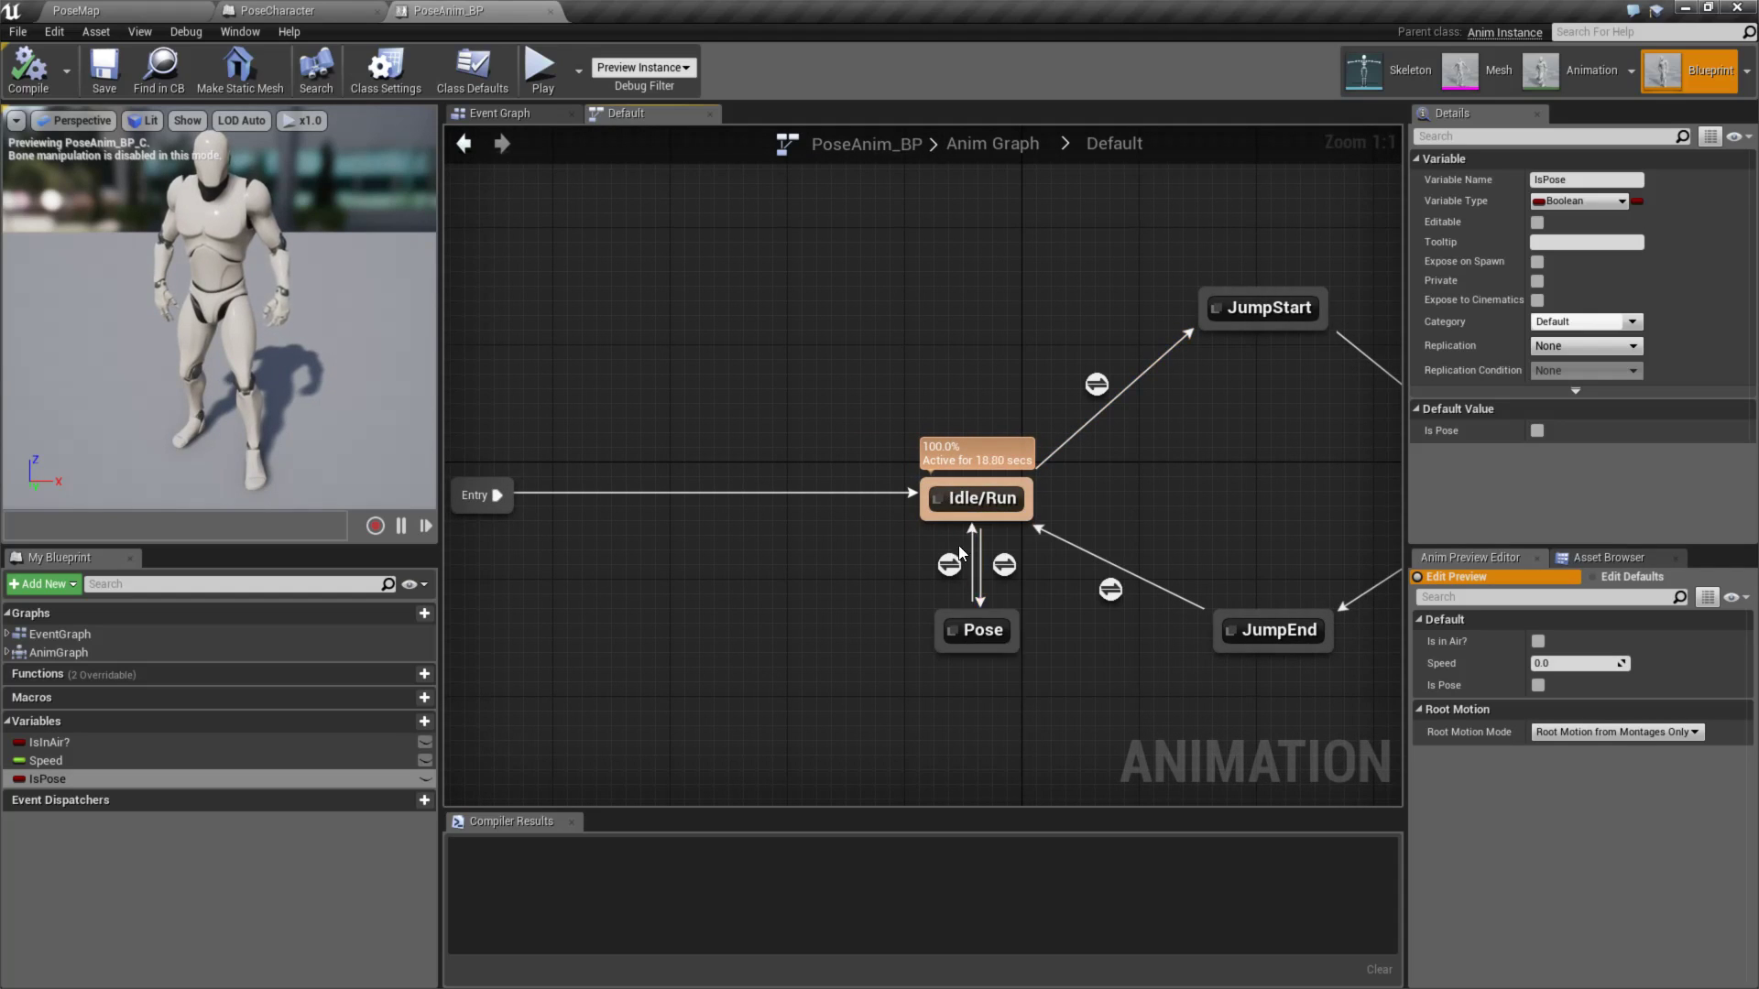
pyautogui.click(1537, 687)
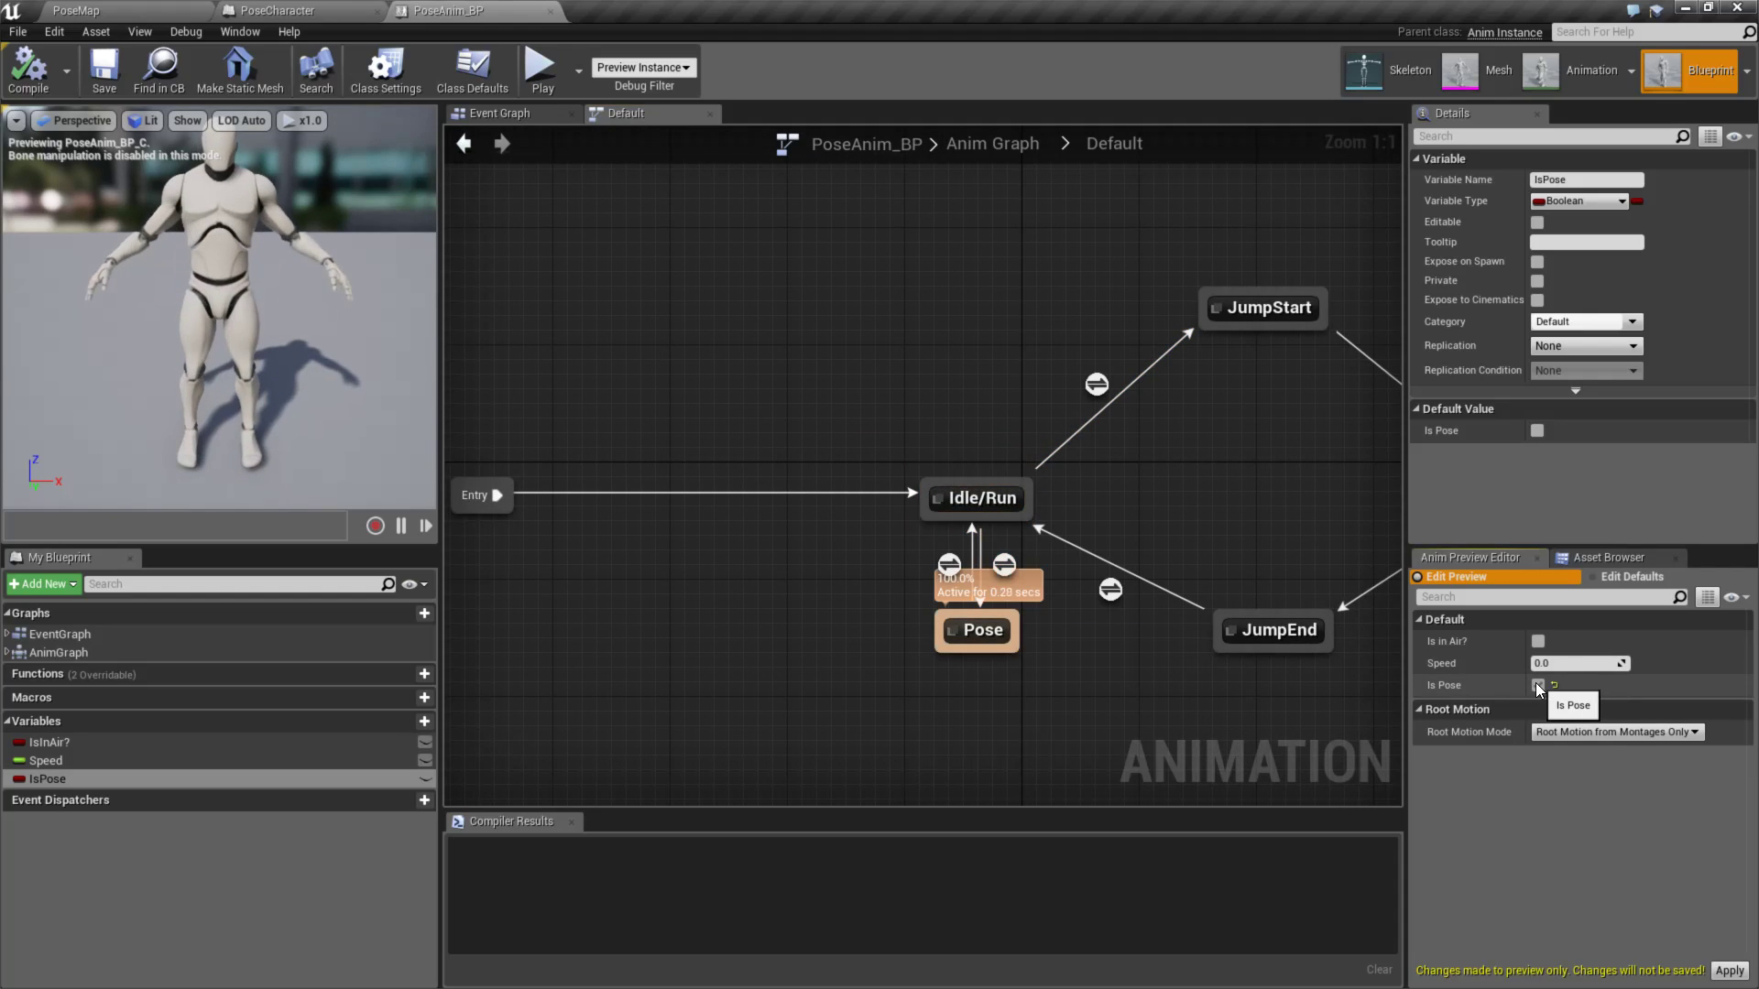
# - Disable Is Pose in the animation preview and inspect the Is Pose condition in the Idle/Run to Pose transition rule
pyautogui.click(1537, 686)
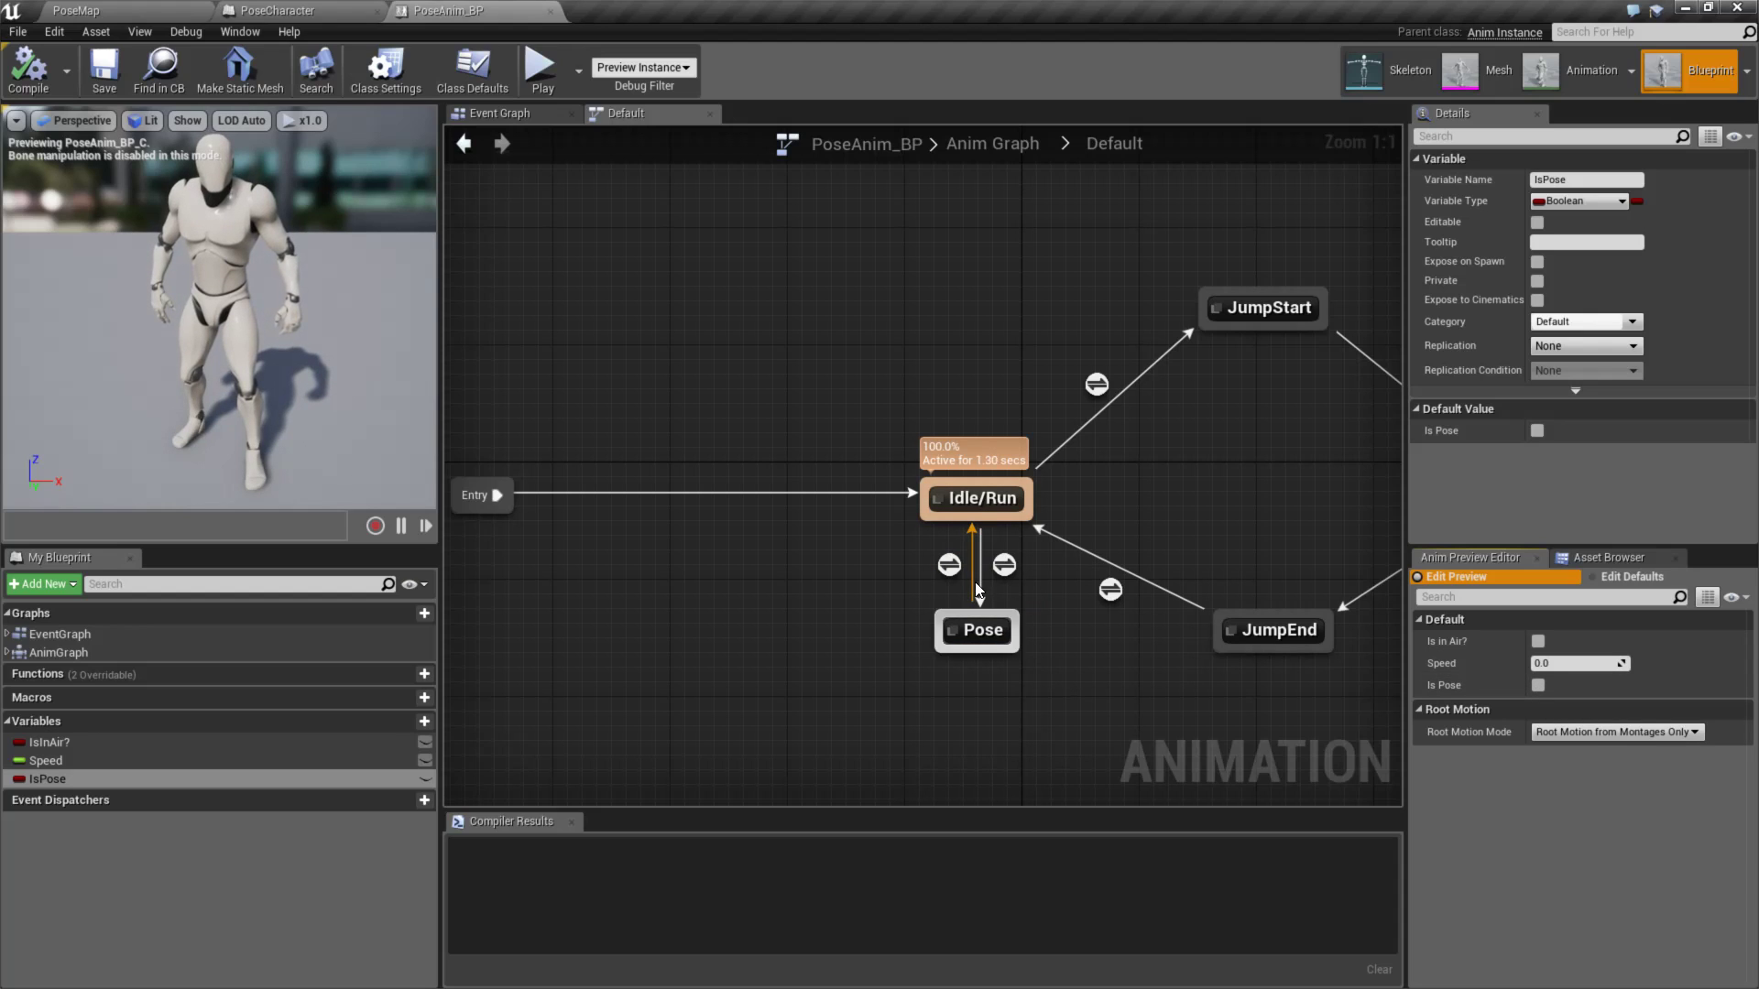
pyautogui.doubleClick(1004, 564)
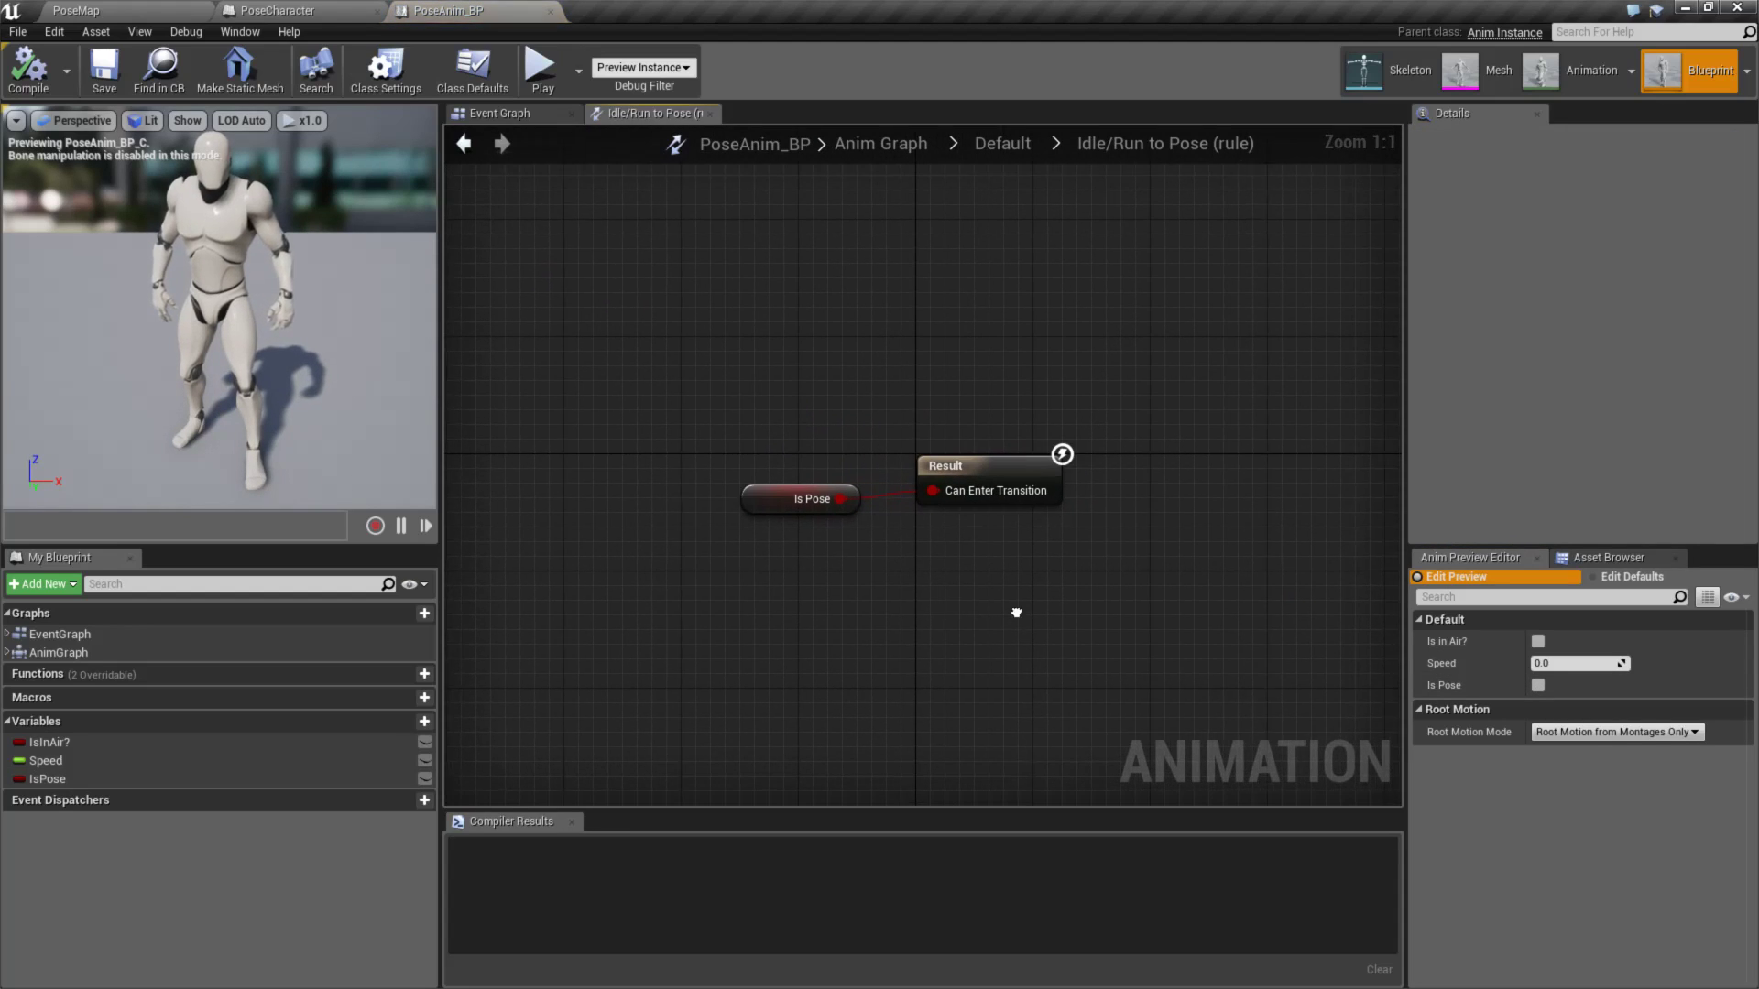
pyautogui.click(790, 498)
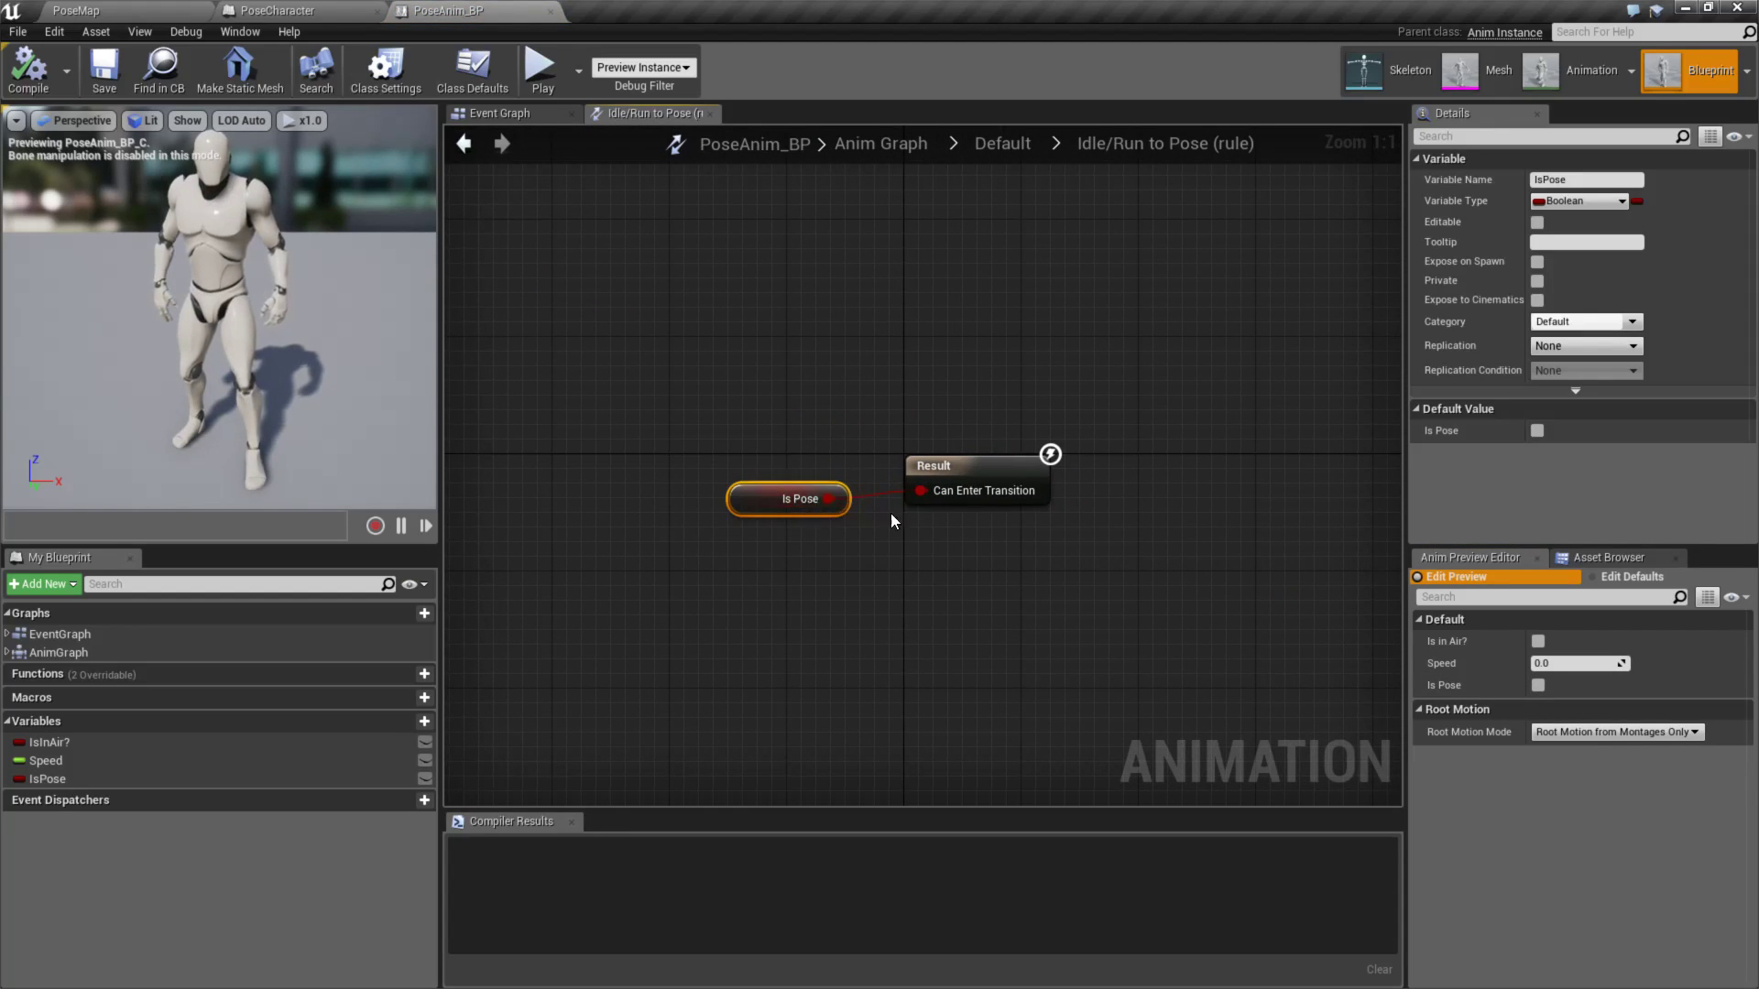
pyautogui.click(1003, 142)
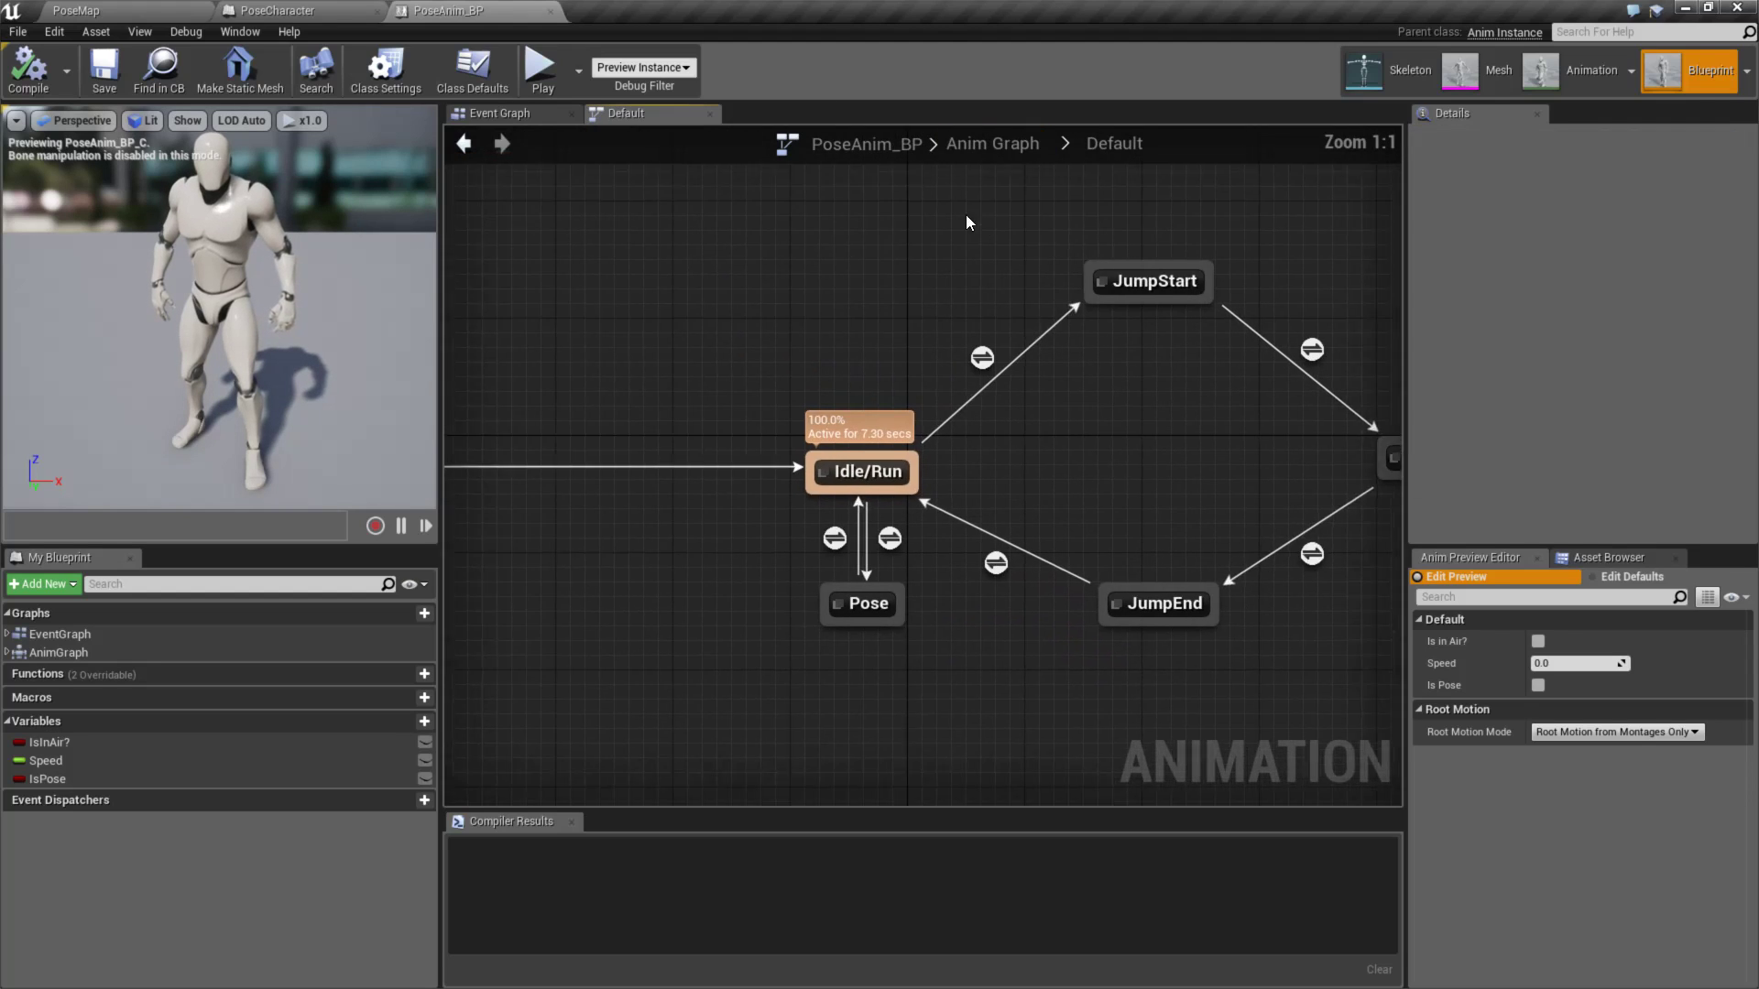
# - Open the Pose state, select its Pose Snapshot node and move it slightly closer to Final Animation Pose
pyautogui.doubleClick(939, 647)
pyautogui.moveTo(942, 629); pyautogui.dragTo(900, 565, button='right')
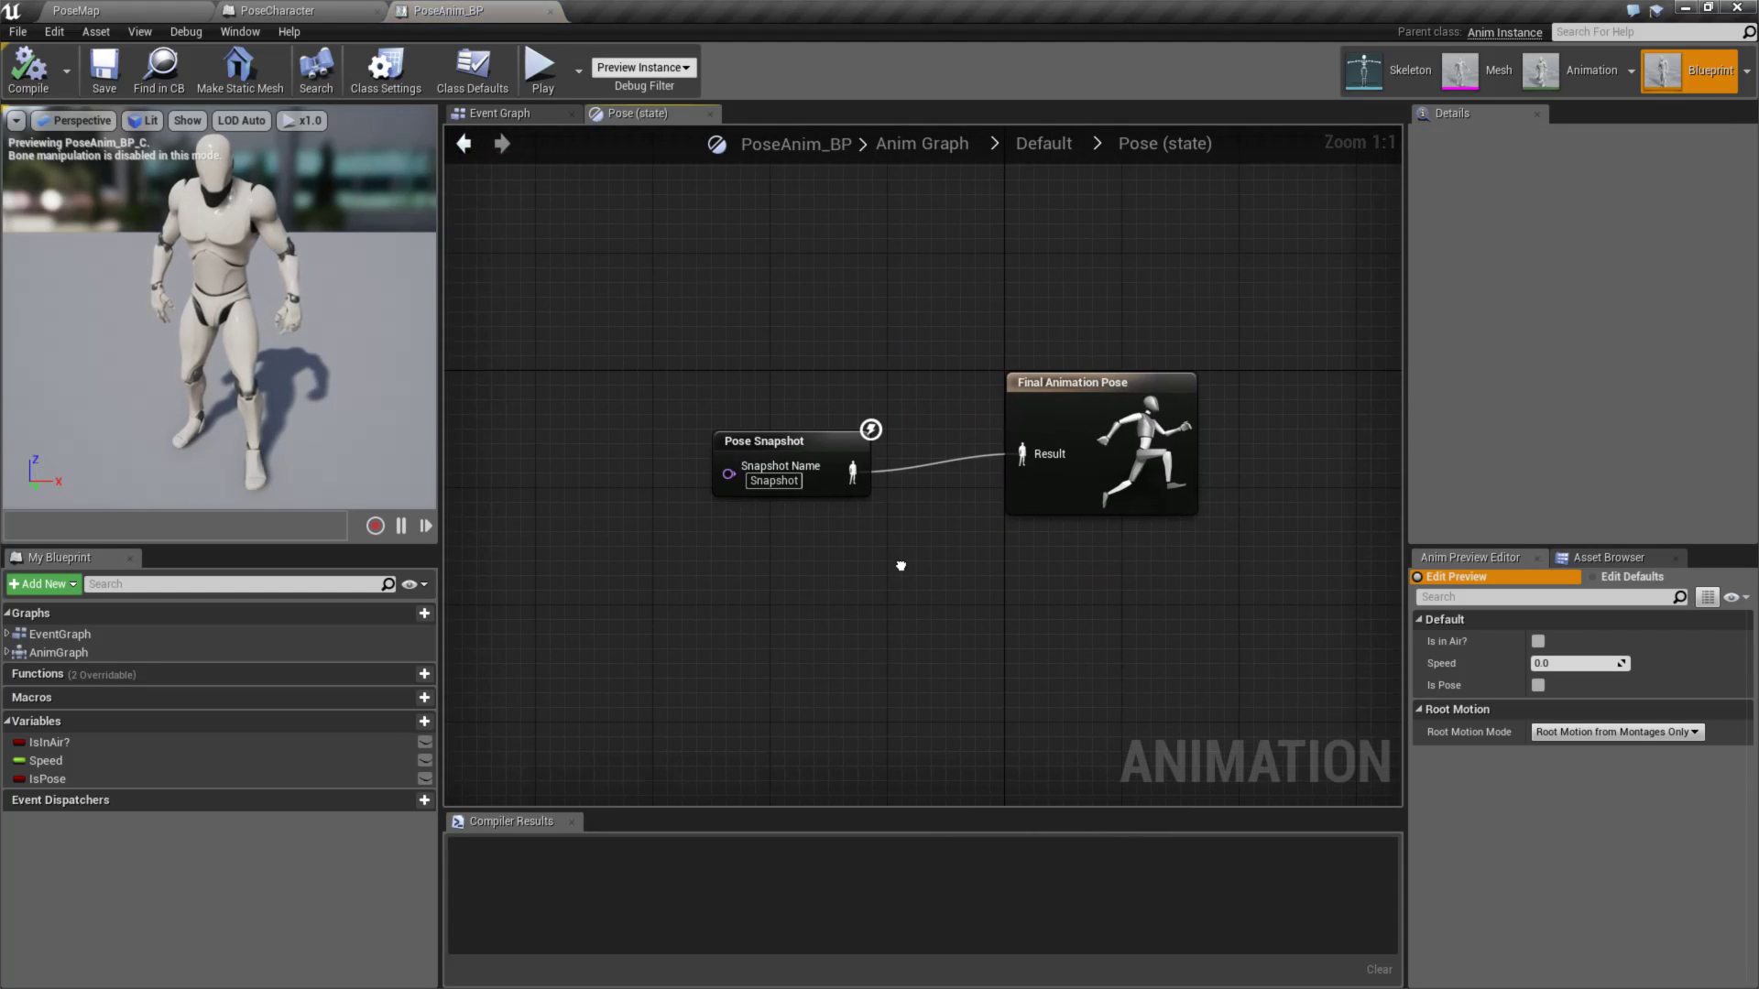
pyautogui.moveTo(835, 489); pyautogui.dragTo(834, 489)
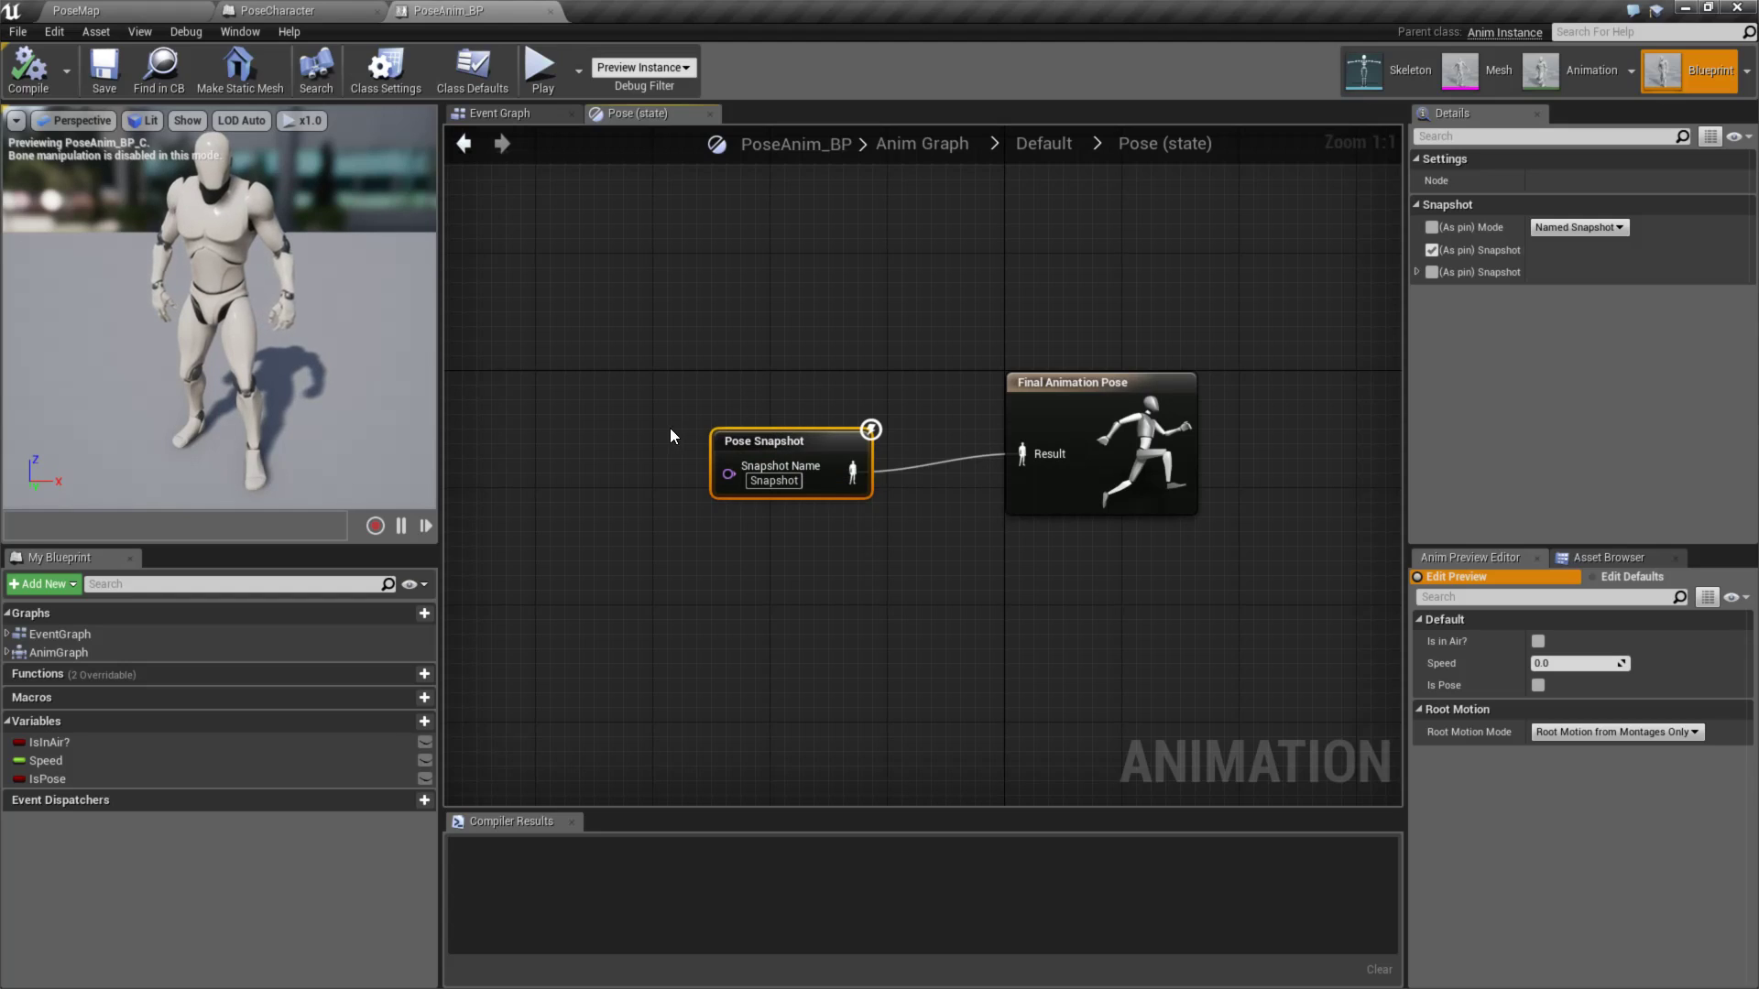
pyautogui.moveTo(795, 384); pyautogui.dragTo(809, 379, button='right')
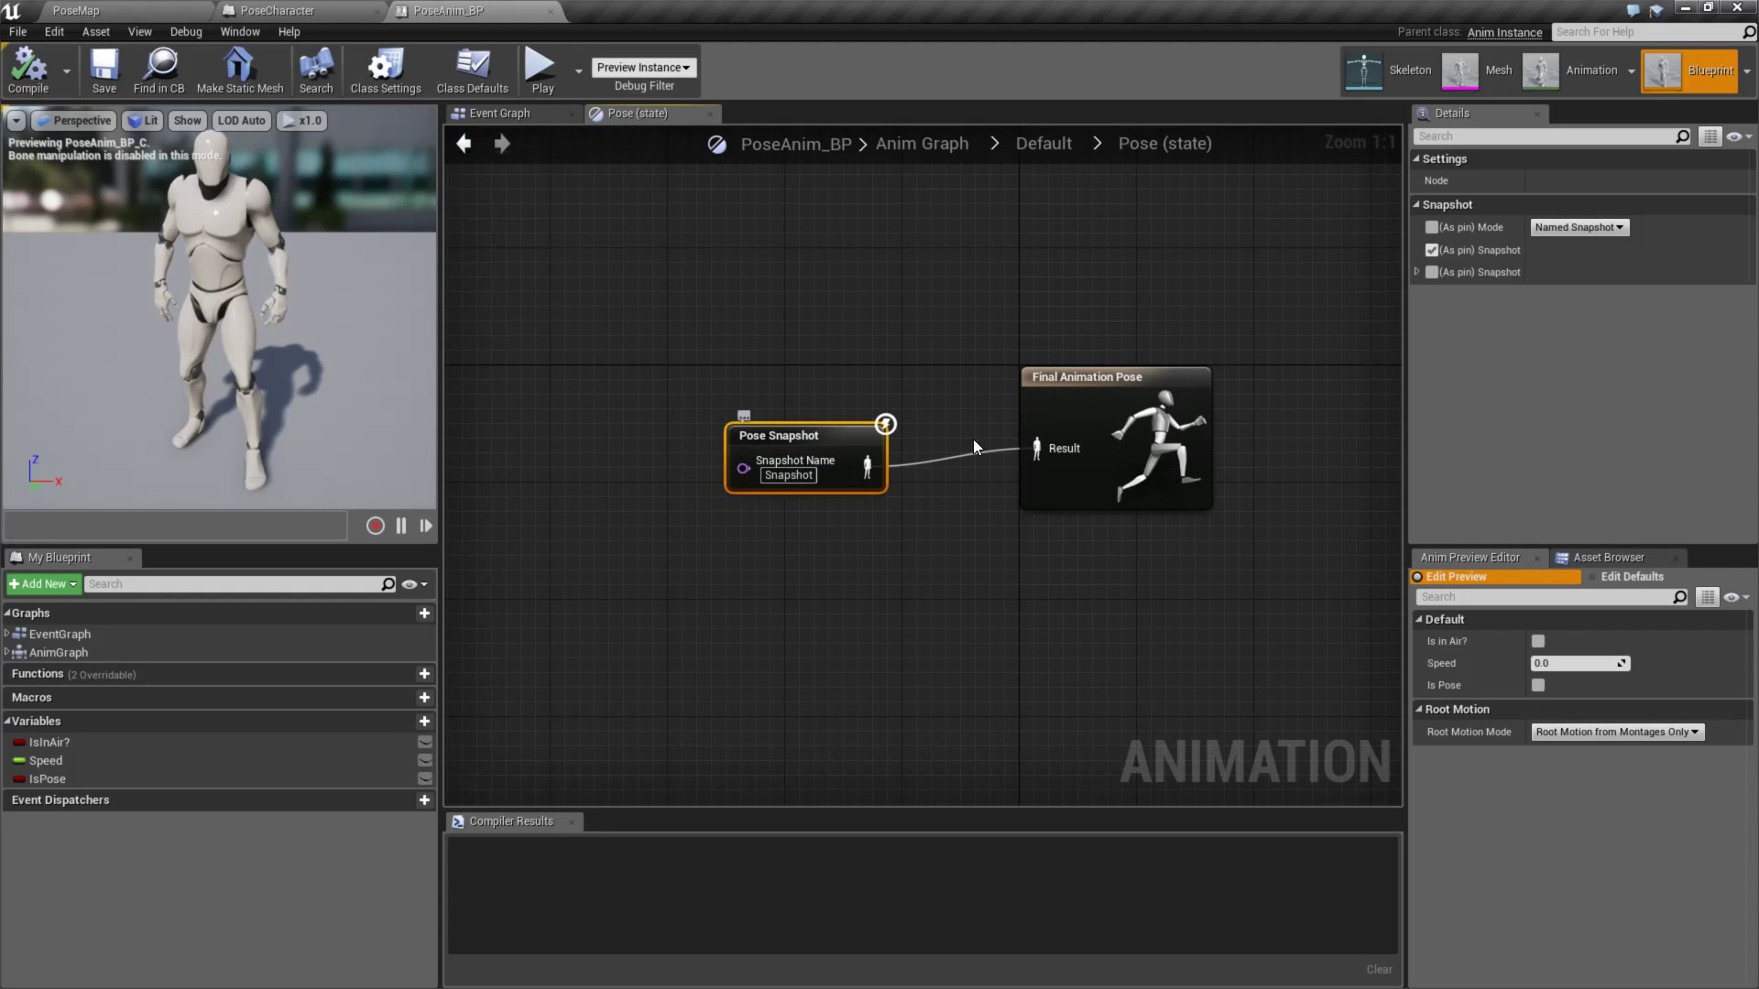
pyautogui.moveTo(828, 433); pyautogui.dragTo(858, 419)
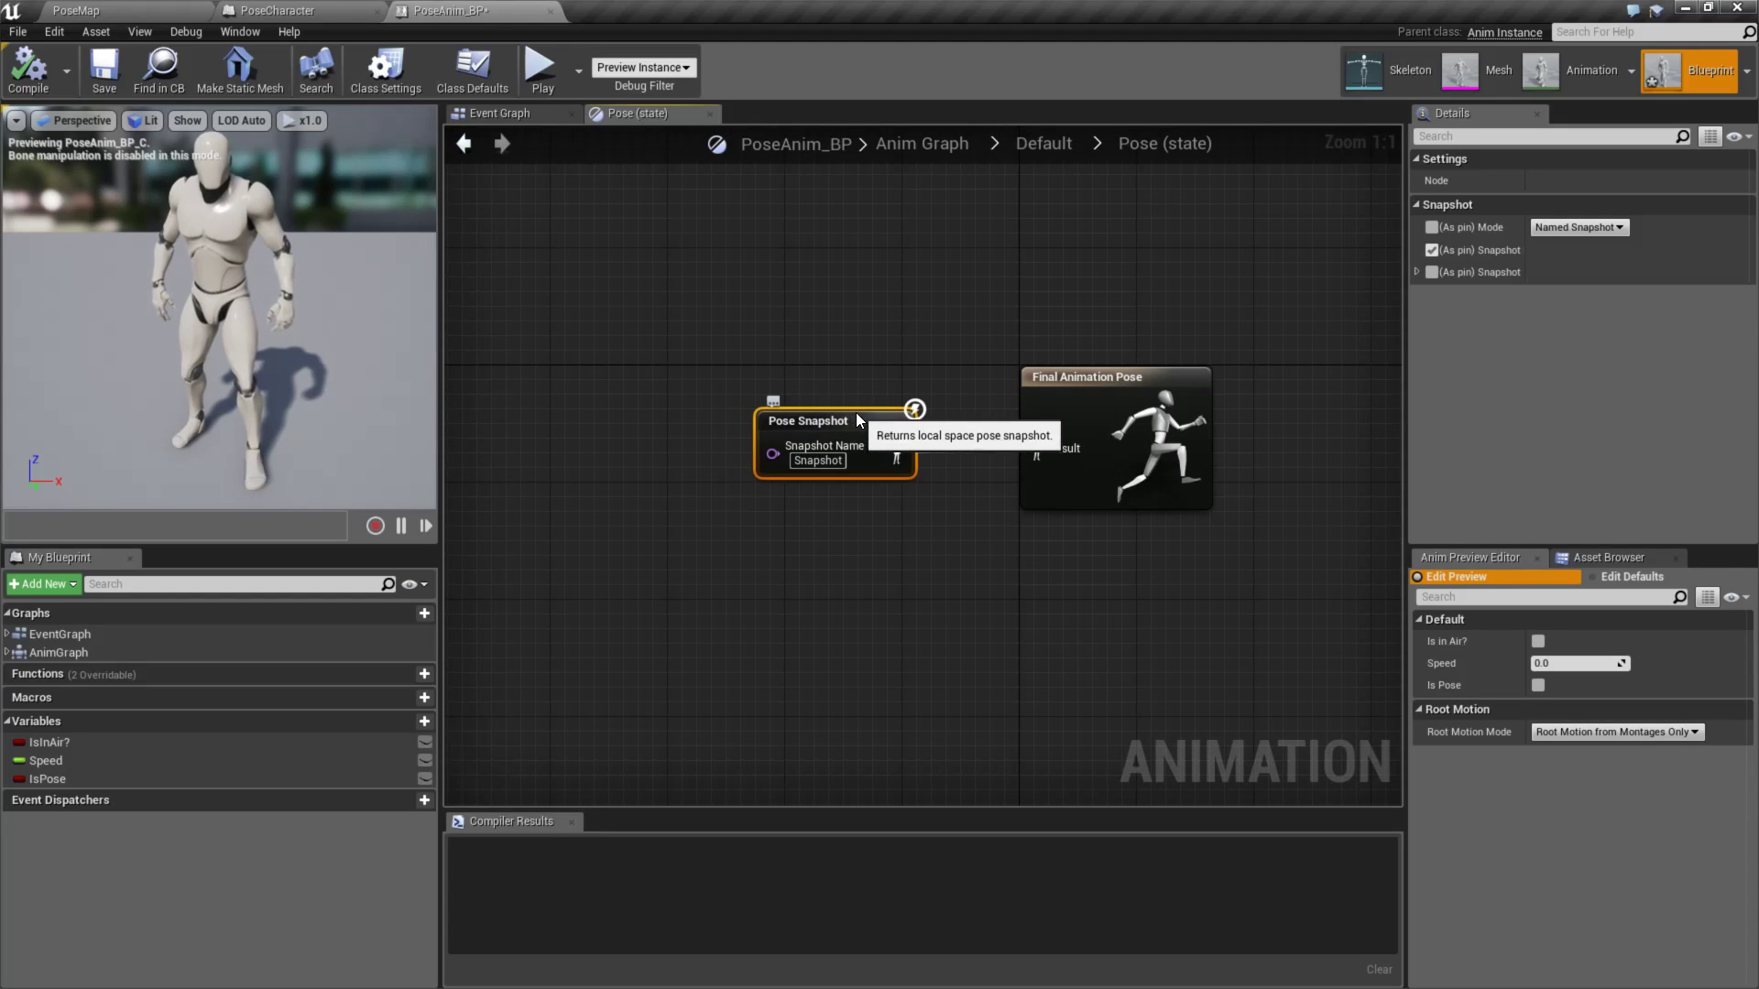
pyautogui.click(935, 347)
# - Return to the Default state machine, review the transitions between Idle/Run and Pose, and select the IsPose variable
pyautogui.click(921, 143)
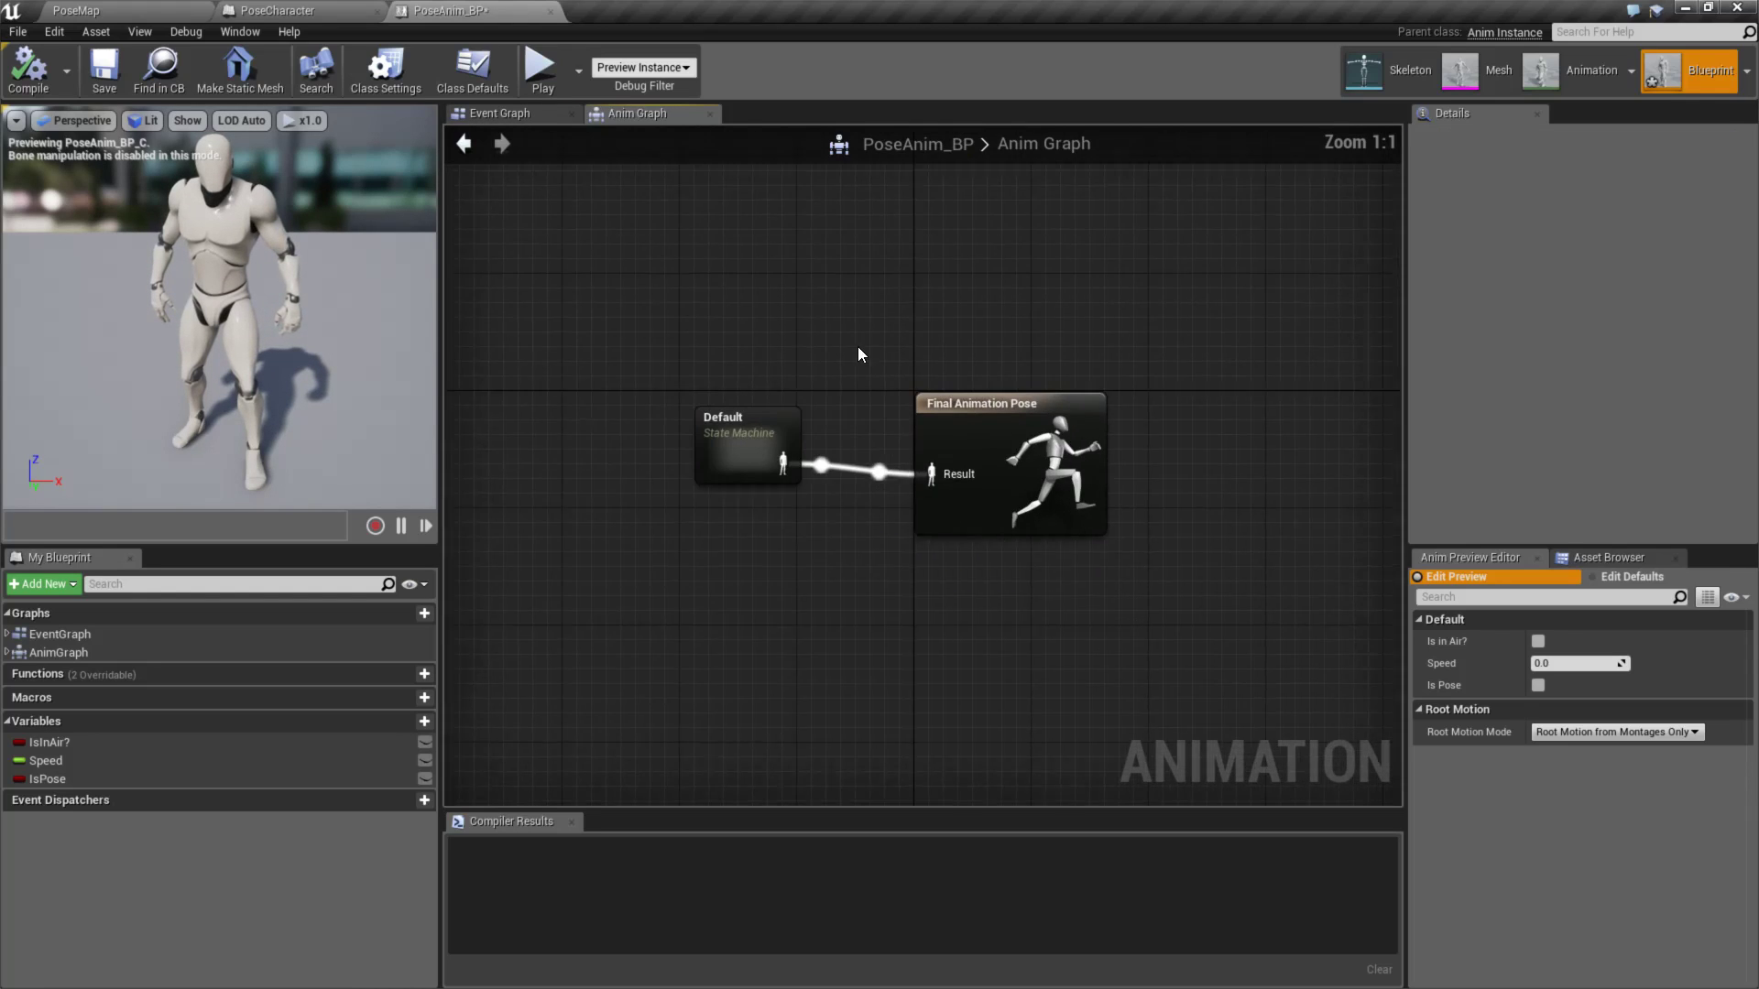
pyautogui.doubleClick(834, 497)
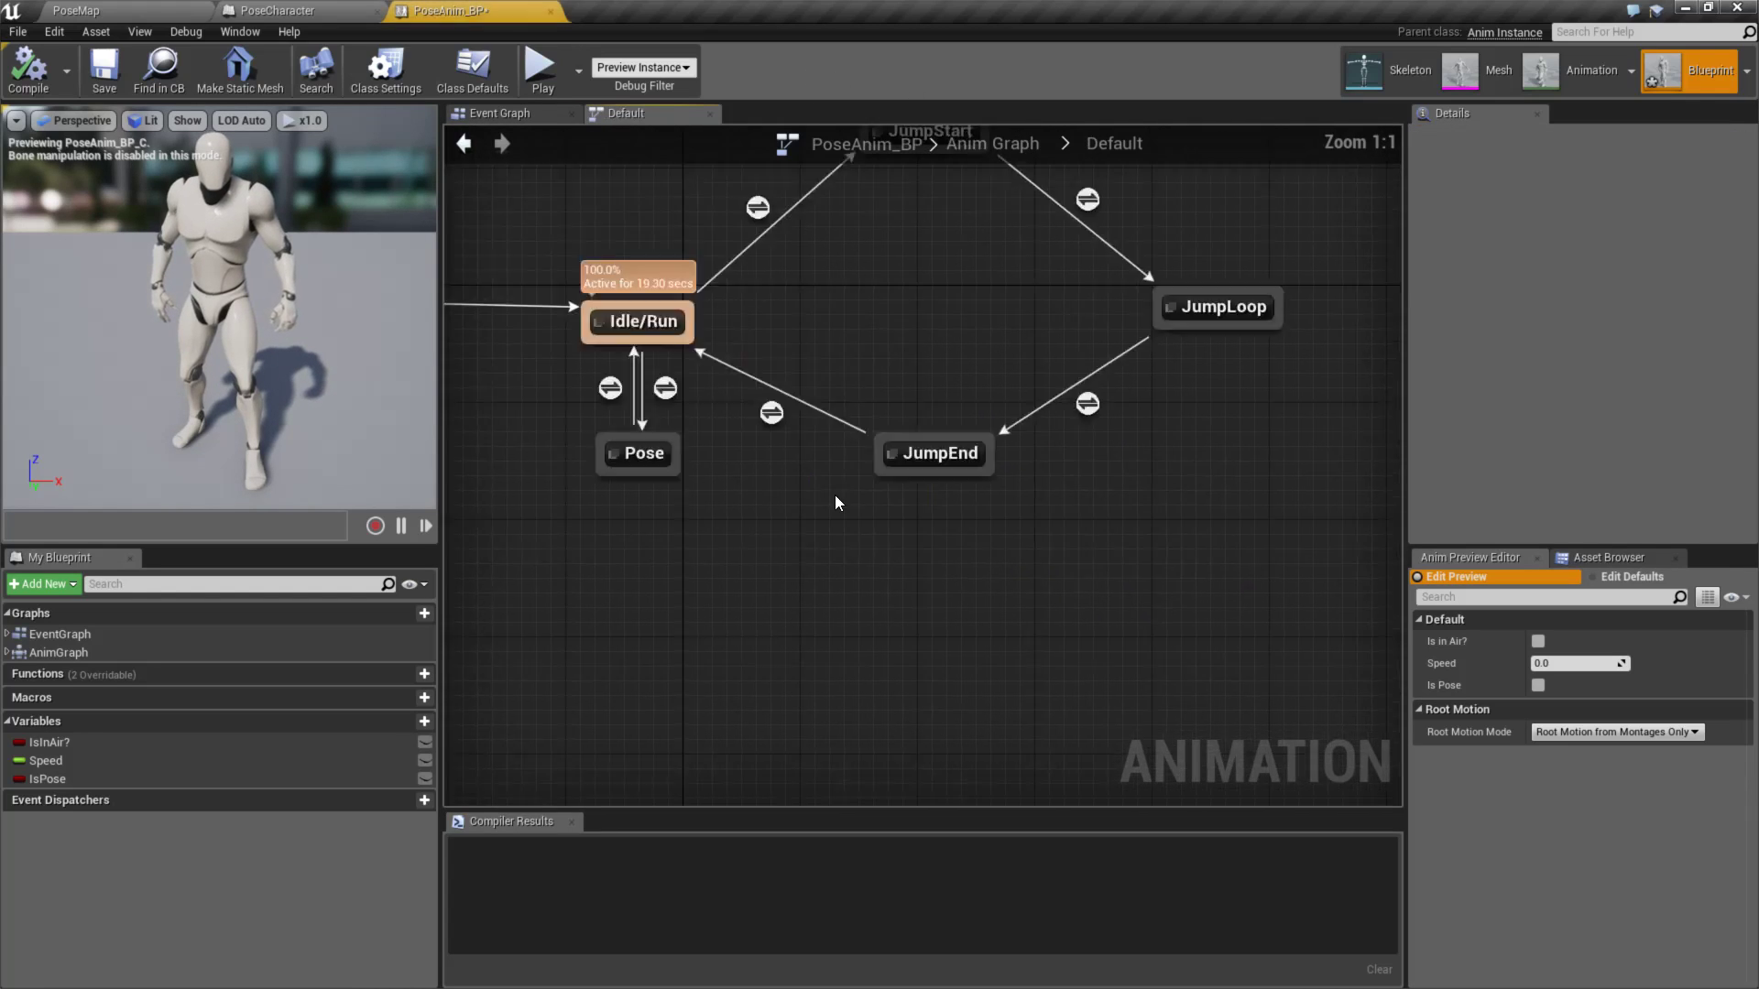
pyautogui.moveTo(1060, 456); pyautogui.dragTo(1051, 456, button='right')
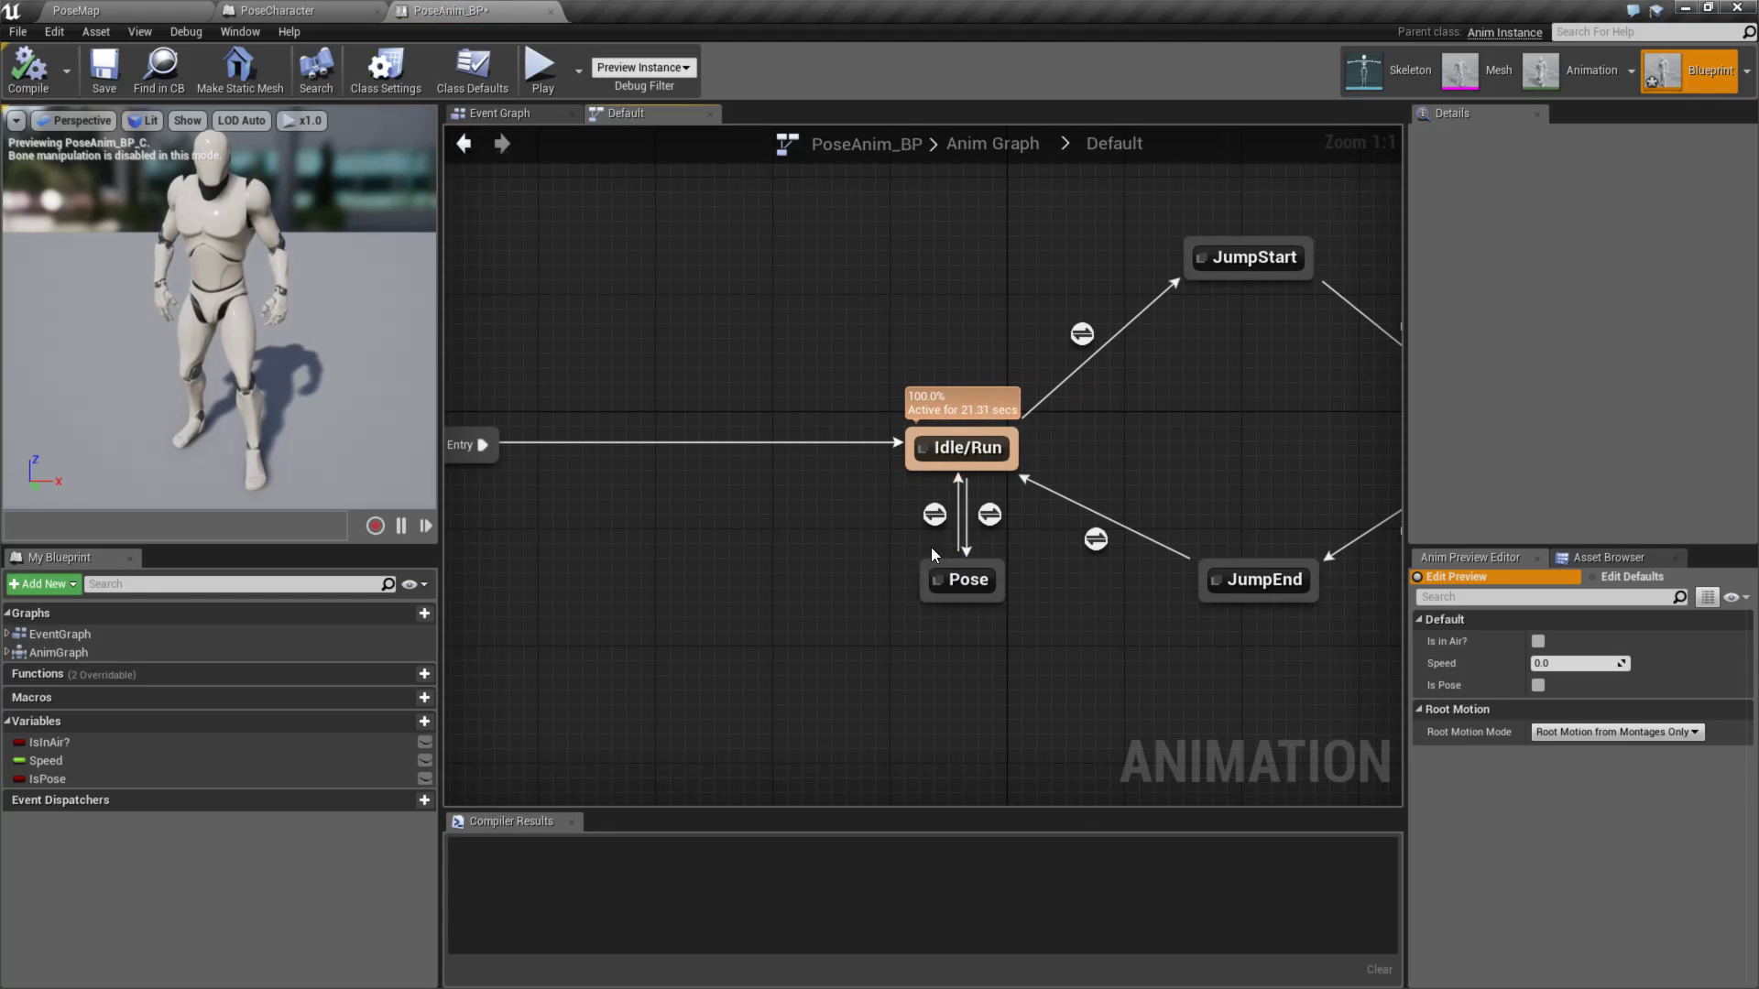
pyautogui.moveTo(1028, 625); pyautogui.dragTo(896, 622, button='right')
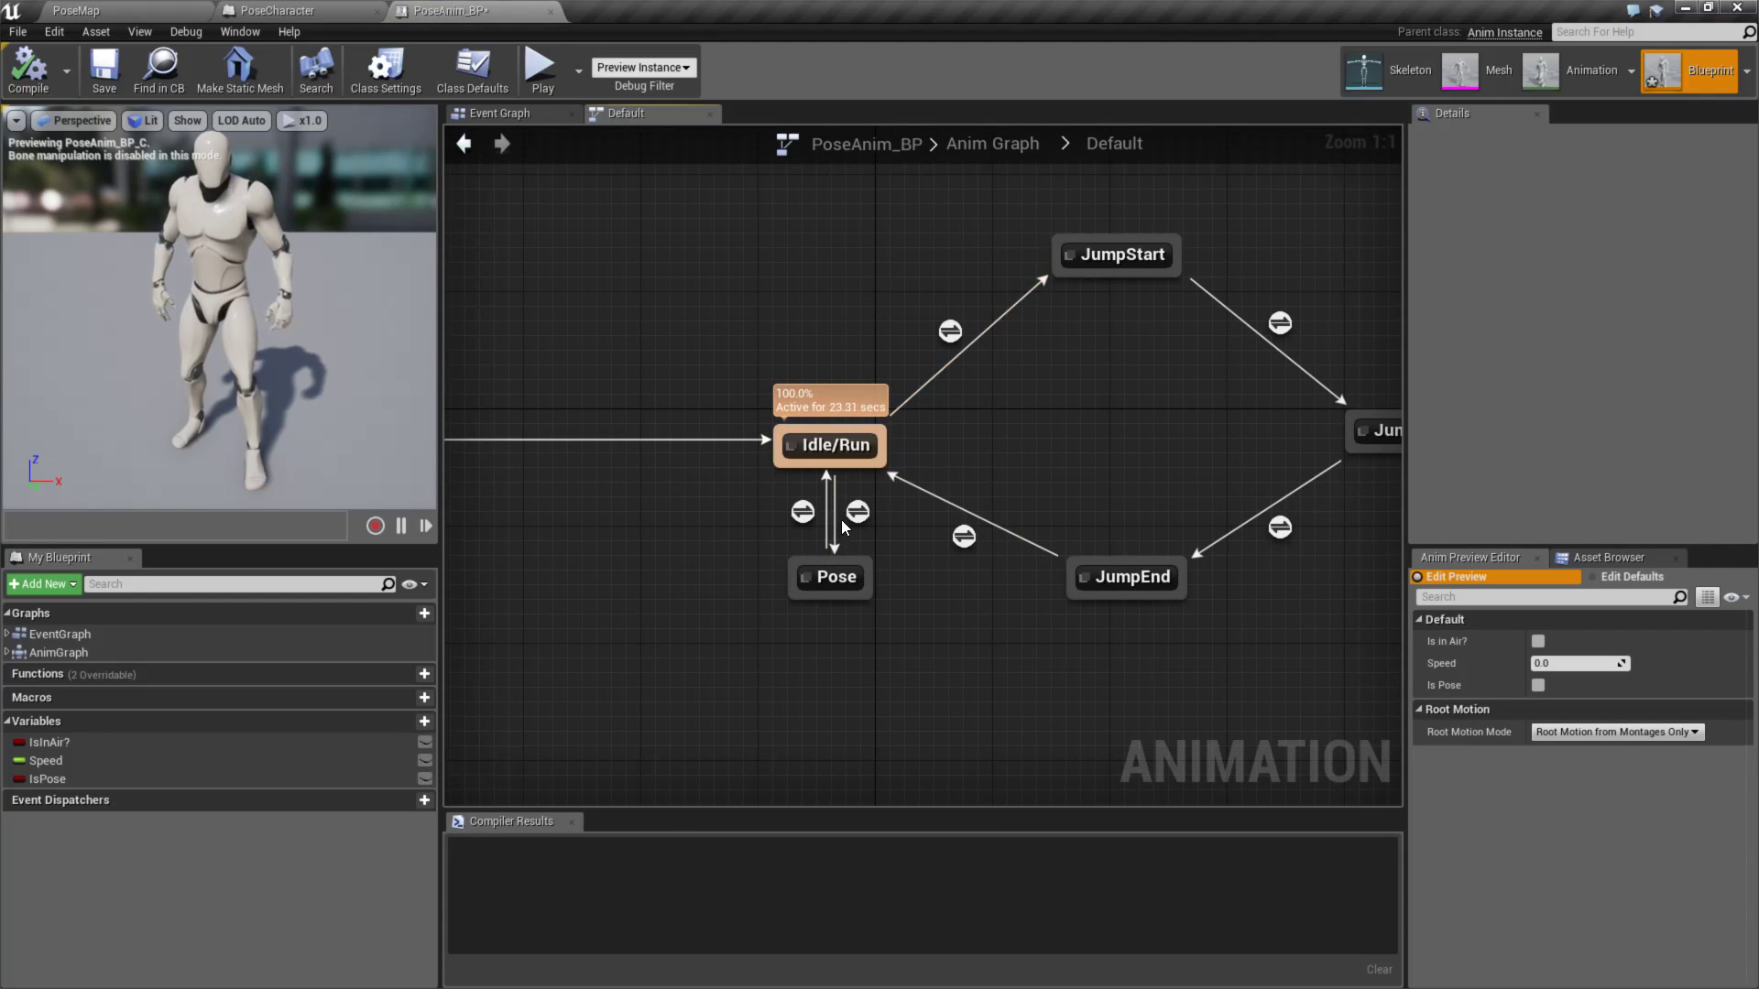
pyautogui.click(47, 780)
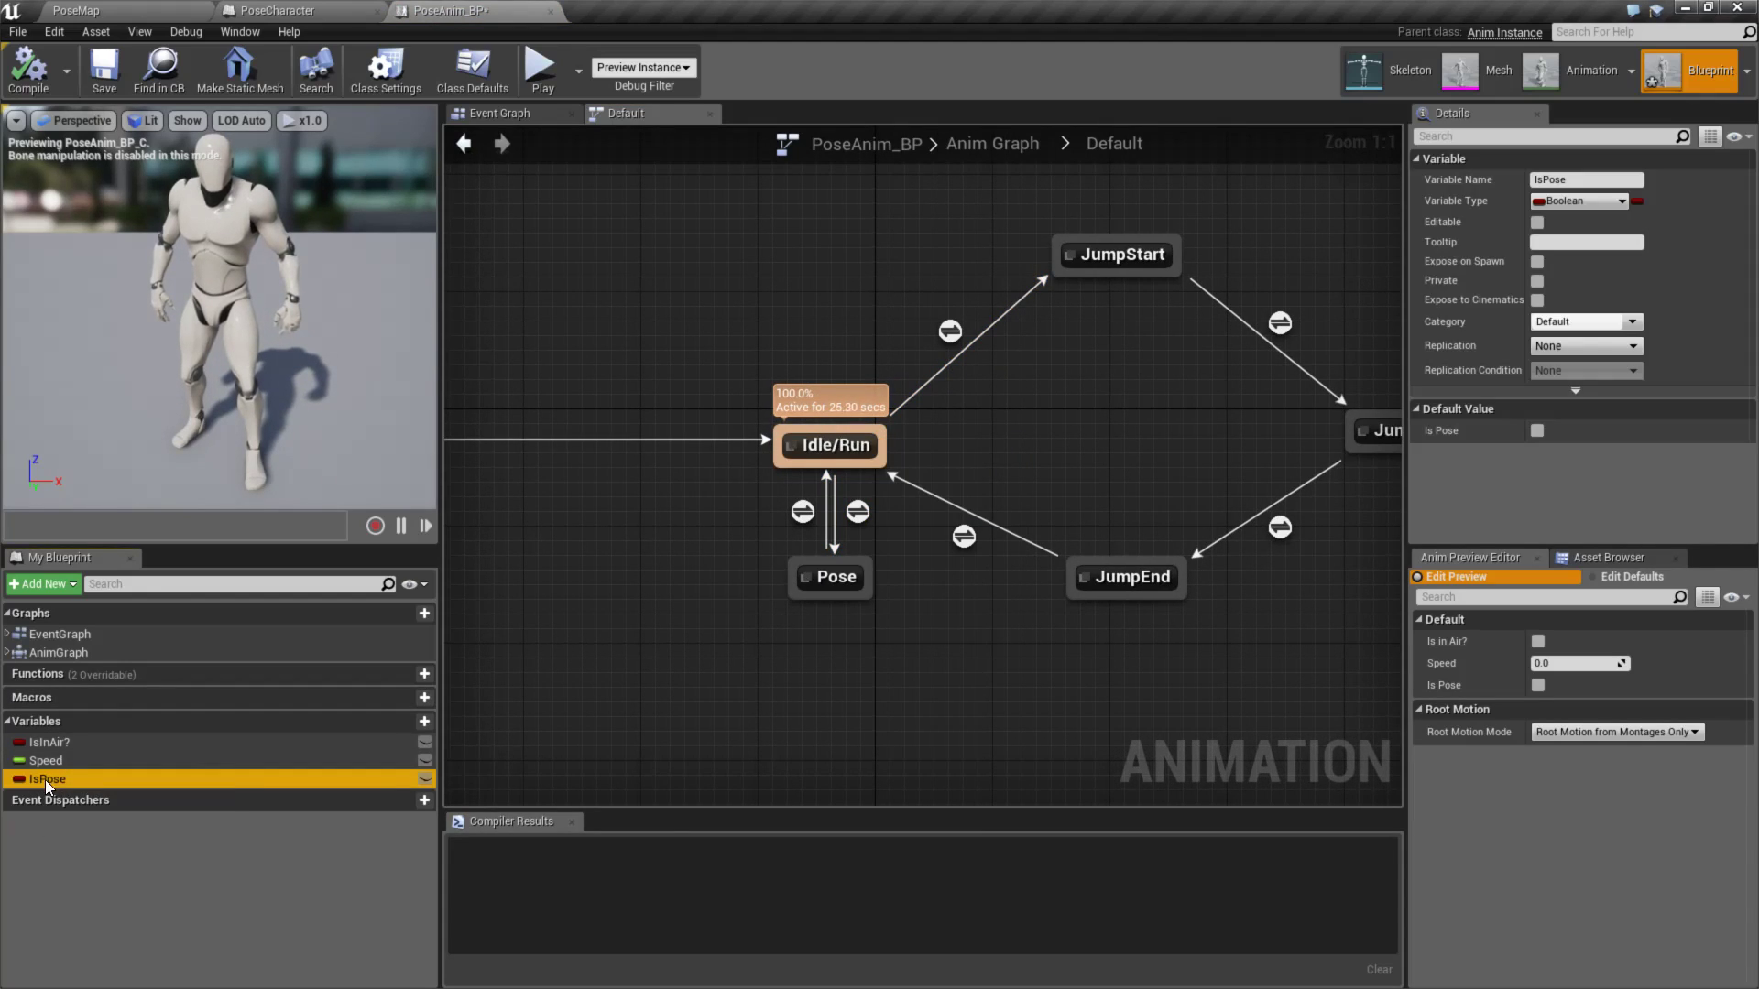
# - Reopen the Pose state and examine the Snapshot Name input on the Pose Snapshot node feeding Final Animation Pose
pyautogui.click(836, 577)
pyautogui.doubleClick(836, 577)
pyautogui.moveTo(757, 443); pyautogui.dragTo(999, 637)
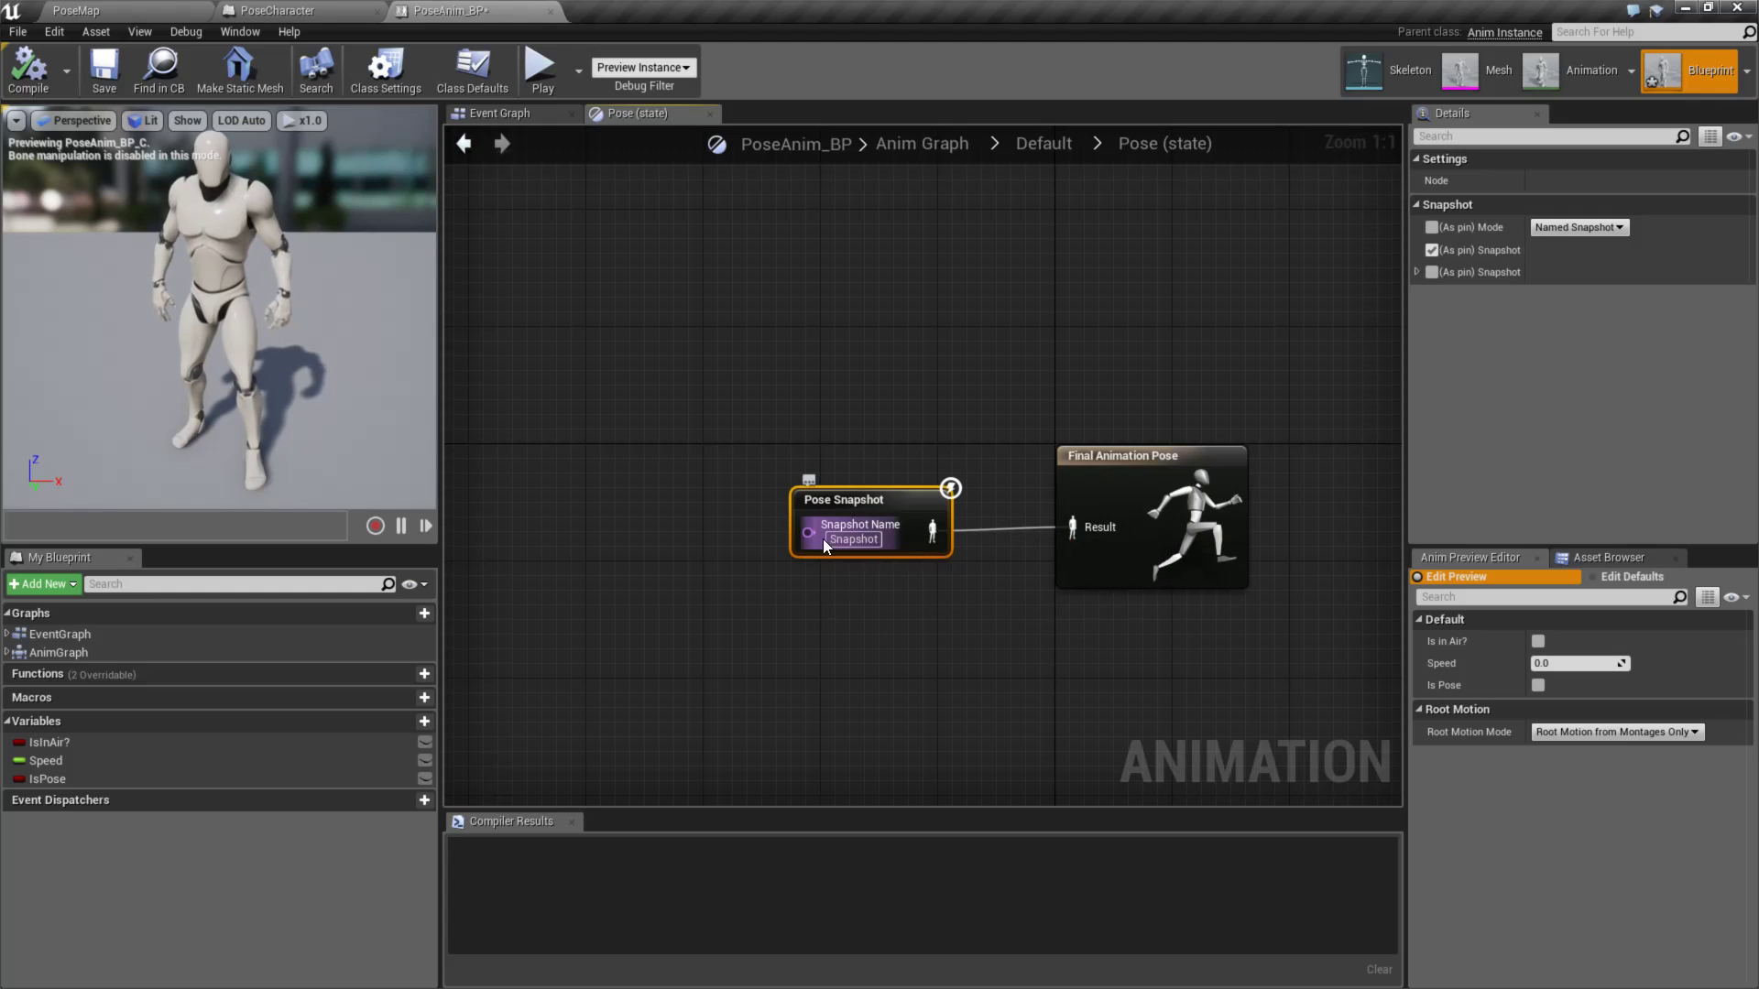
pyautogui.moveTo(630, 431); pyautogui.dragTo(696, 468, button='right')
# - Examine the Save Pose Snapshot and Snapshot Pose nodes in PoseCharacter's Event Graph, and return to PoseAnim_BP for comparison
pyautogui.click(339, 9)
pyautogui.moveTo(817, 637); pyautogui.dragTo(713, 331, button='right')
pyautogui.moveTo(1088, 429); pyautogui.dragTo(1090, 431)
pyautogui.moveTo(1090, 431); pyautogui.dragTo(945, 442, button='right')
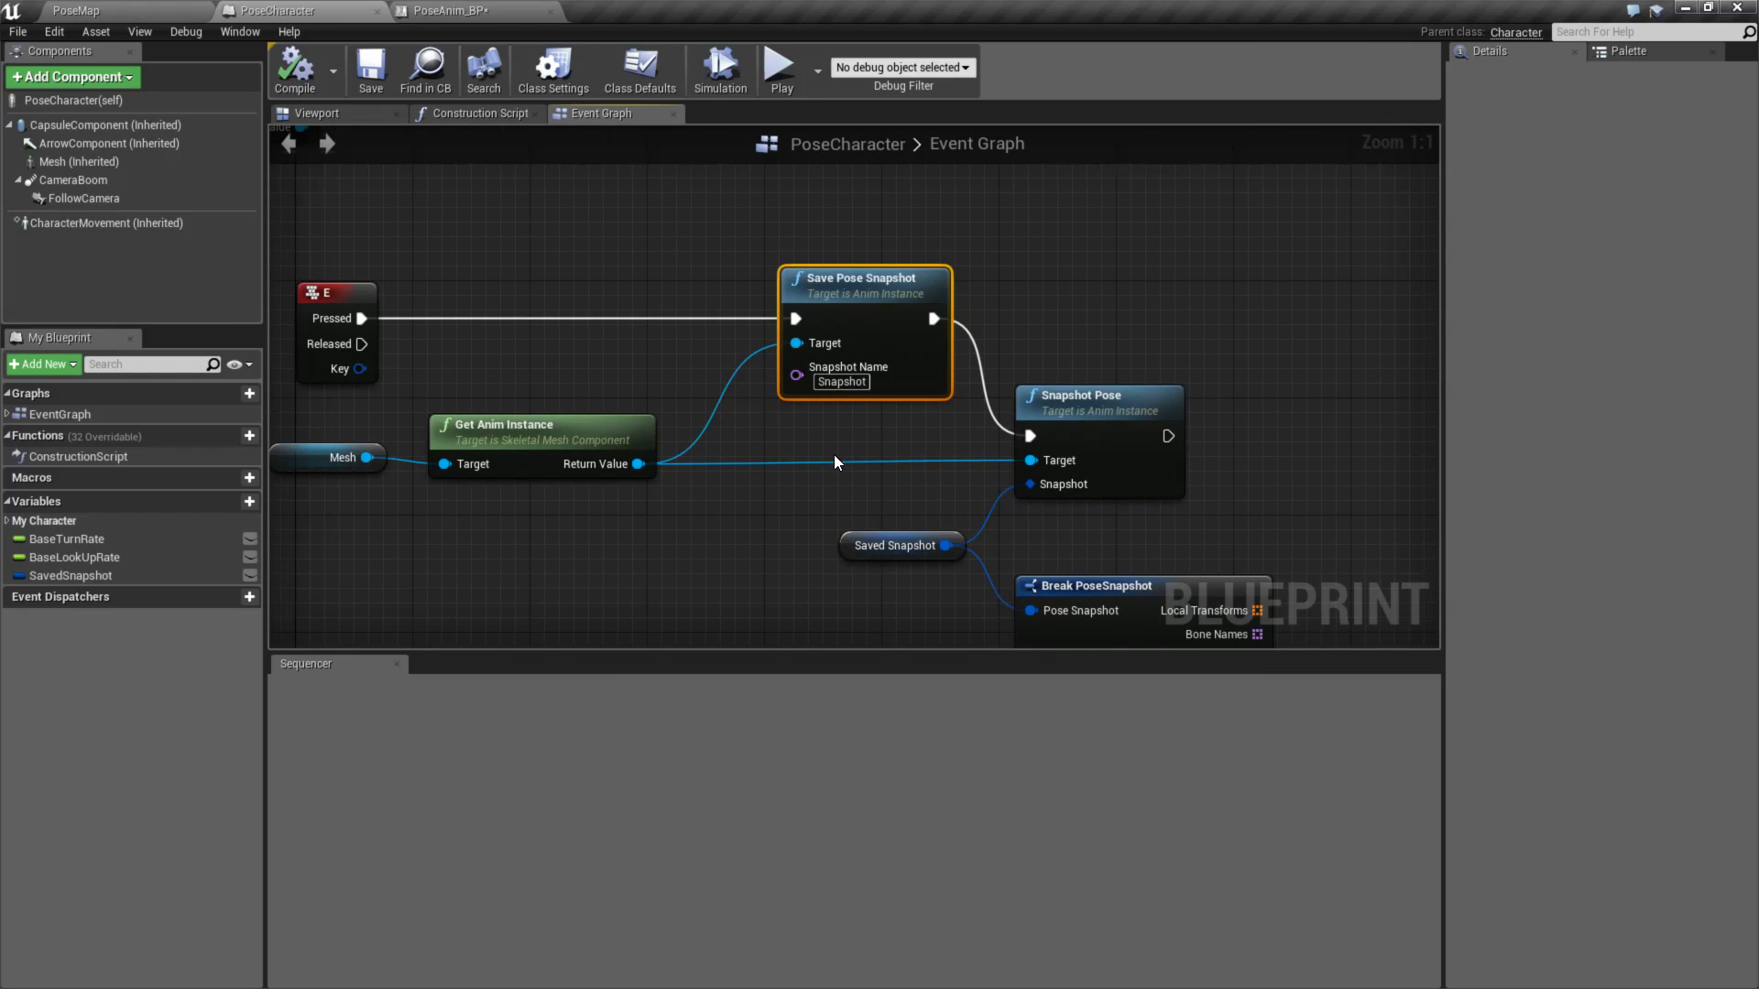
pyautogui.scroll(-2, 835, 454)
pyautogui.moveTo(841, 470)
pyautogui.mouseDown(button='right')
pyautogui.moveTo(846, 387)
pyautogui.moveTo(825, 494)
pyautogui.mouseUp(button='right')
pyautogui.click(733, 361)
pyautogui.click(773, 354)
pyautogui.moveTo(734, 397); pyautogui.dragTo(702, 345, button='right')
pyautogui.click(472, 8)
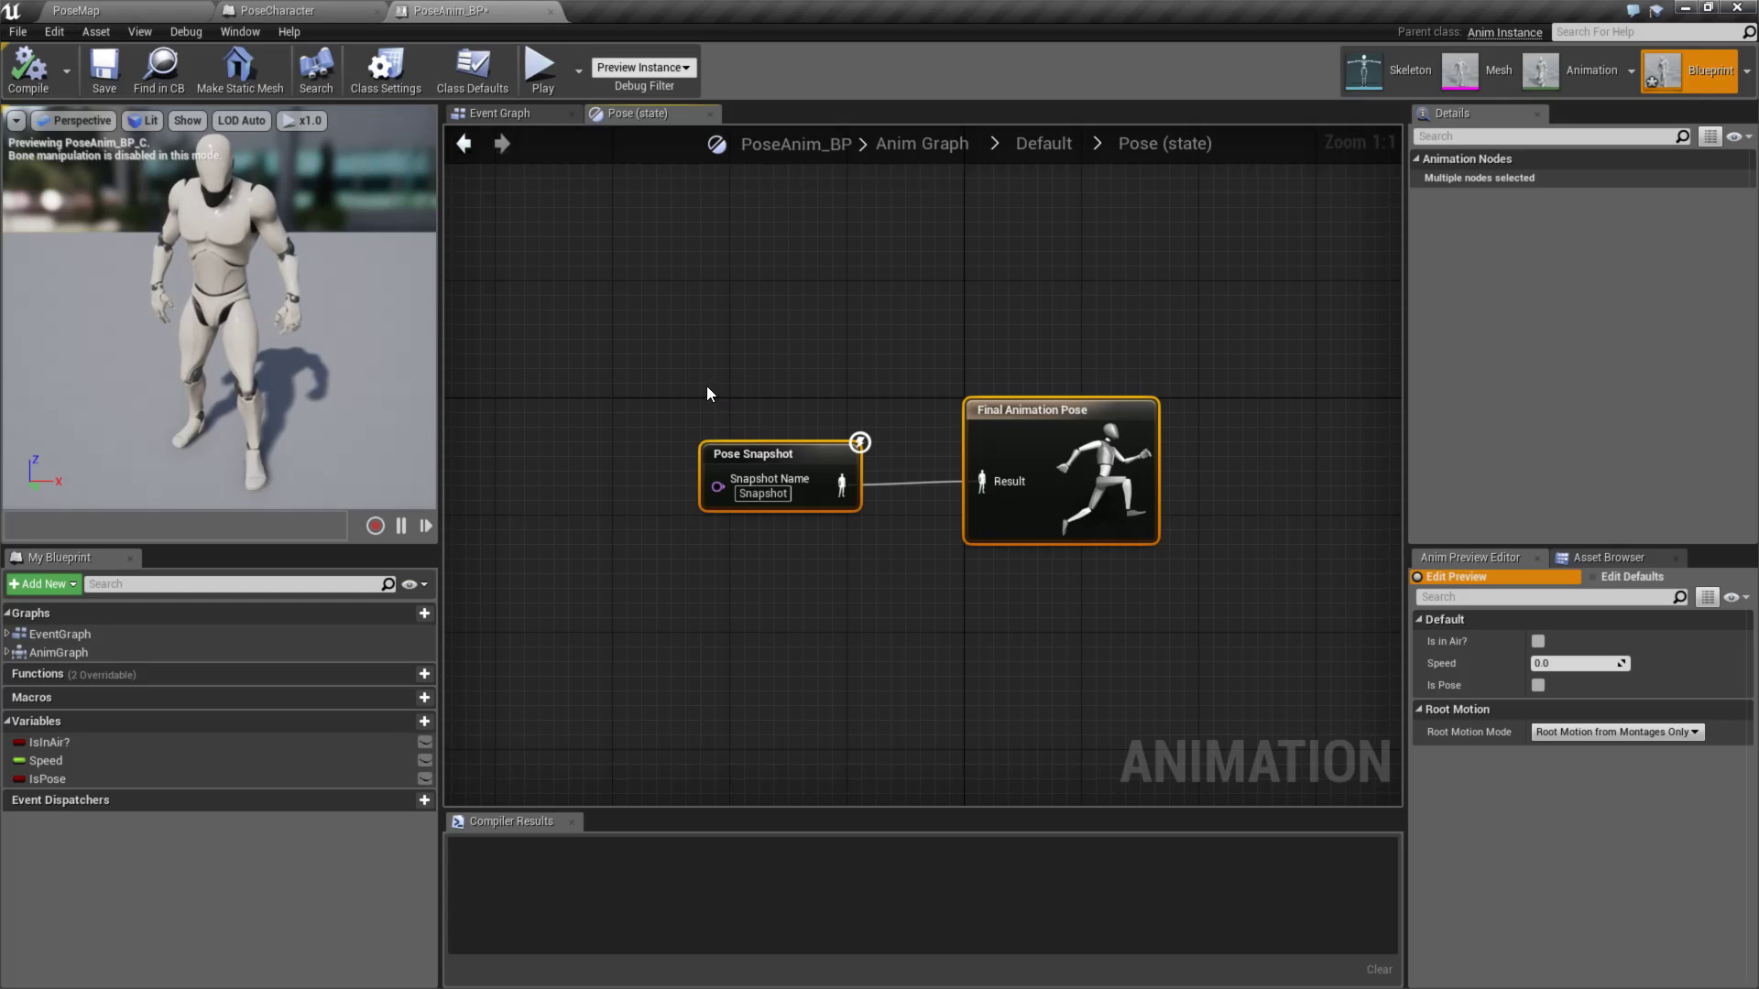
# - Play-test the PoseMap level, running and jumping the character around the floor, and end the play session
pyautogui.click(76, 11)
pyautogui.click(892, 78)
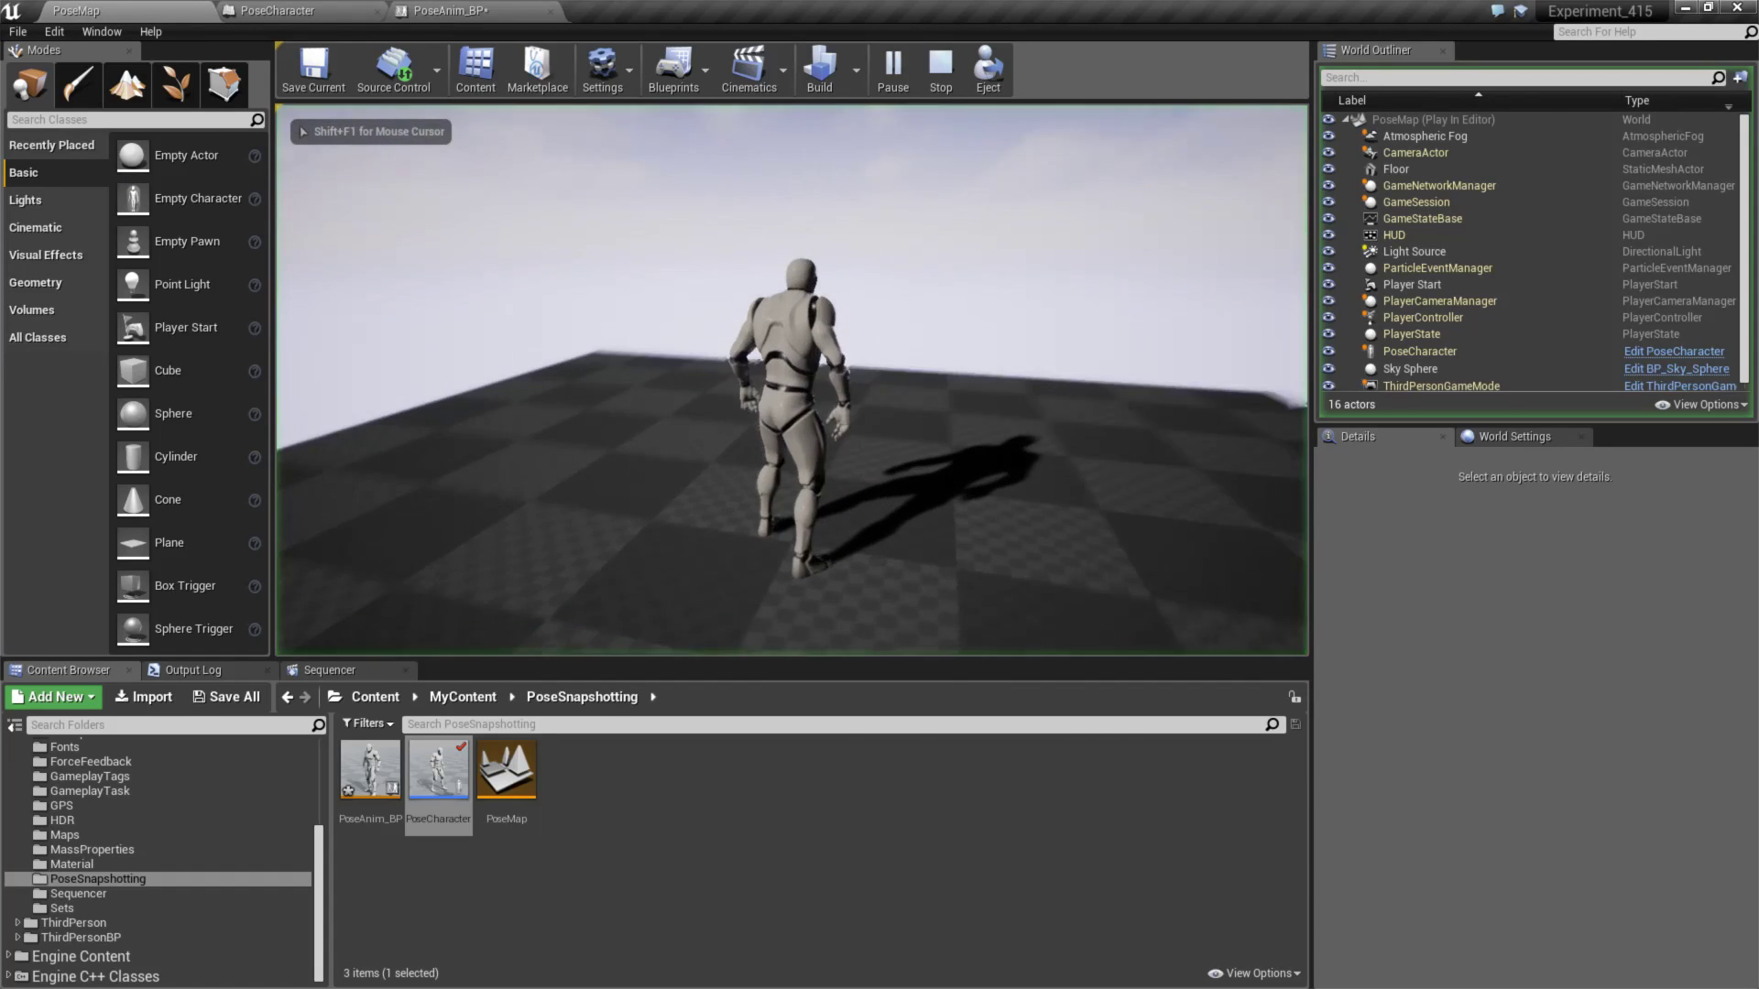
pyautogui.press('w')
pyautogui.press('space')
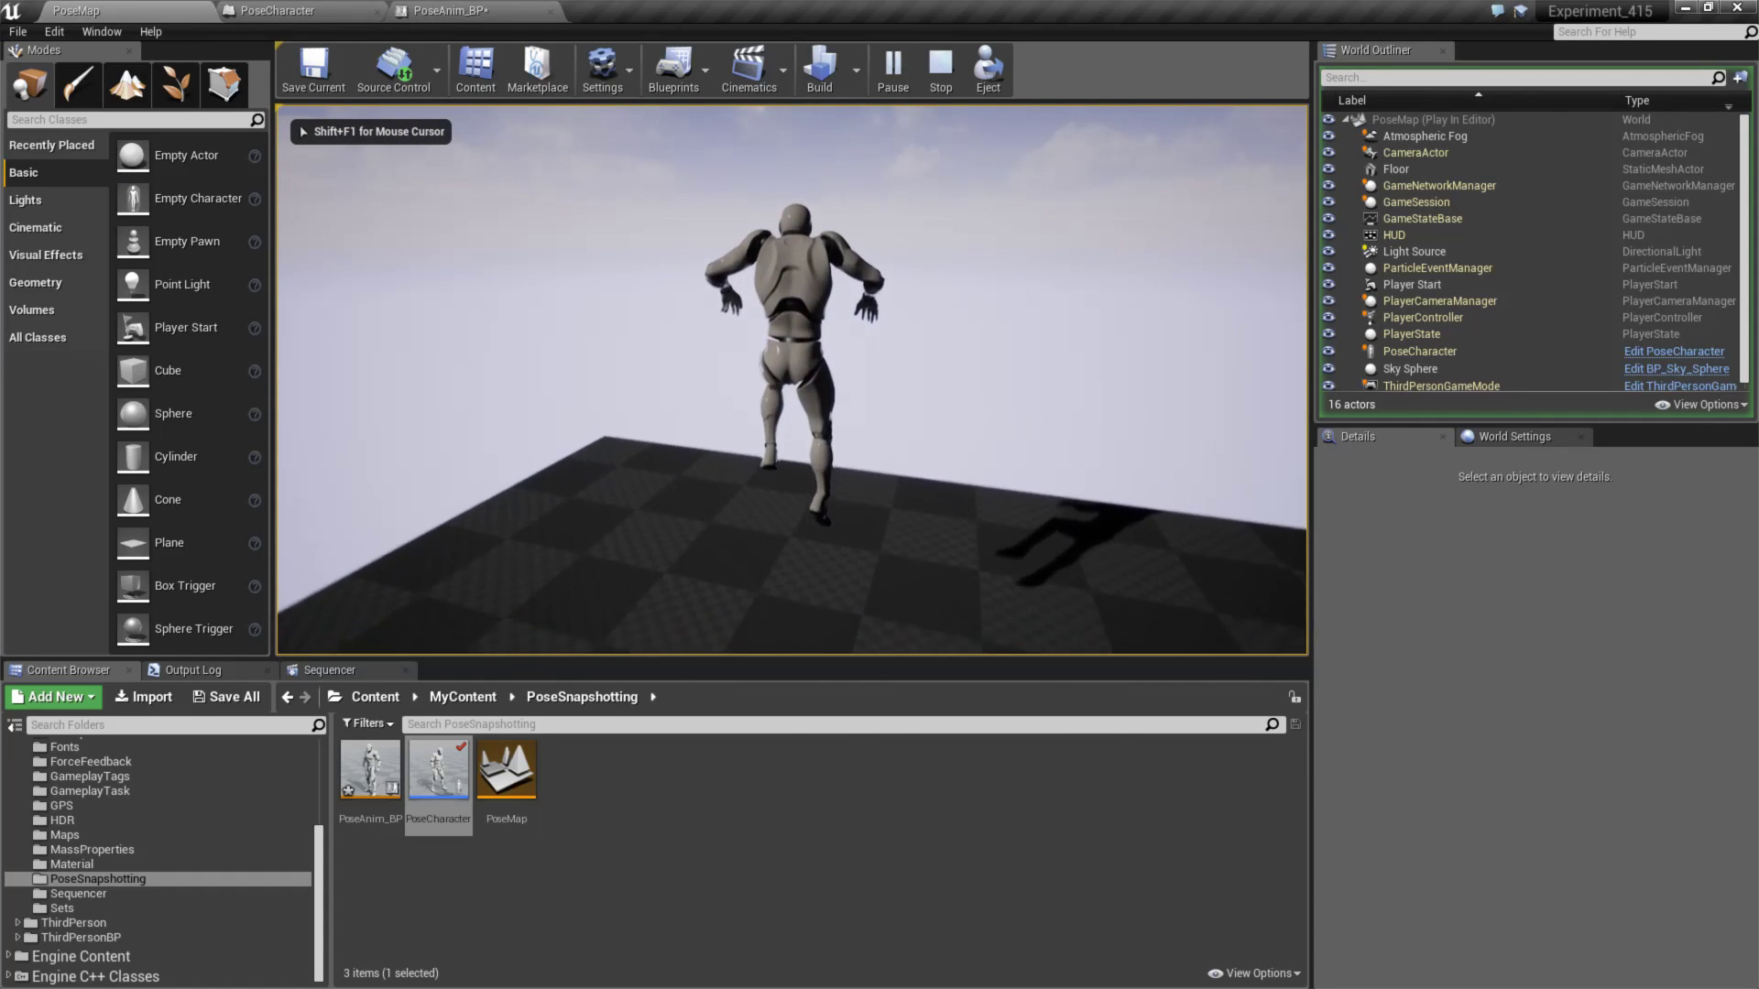
pyautogui.press('w')
pyautogui.press('space')
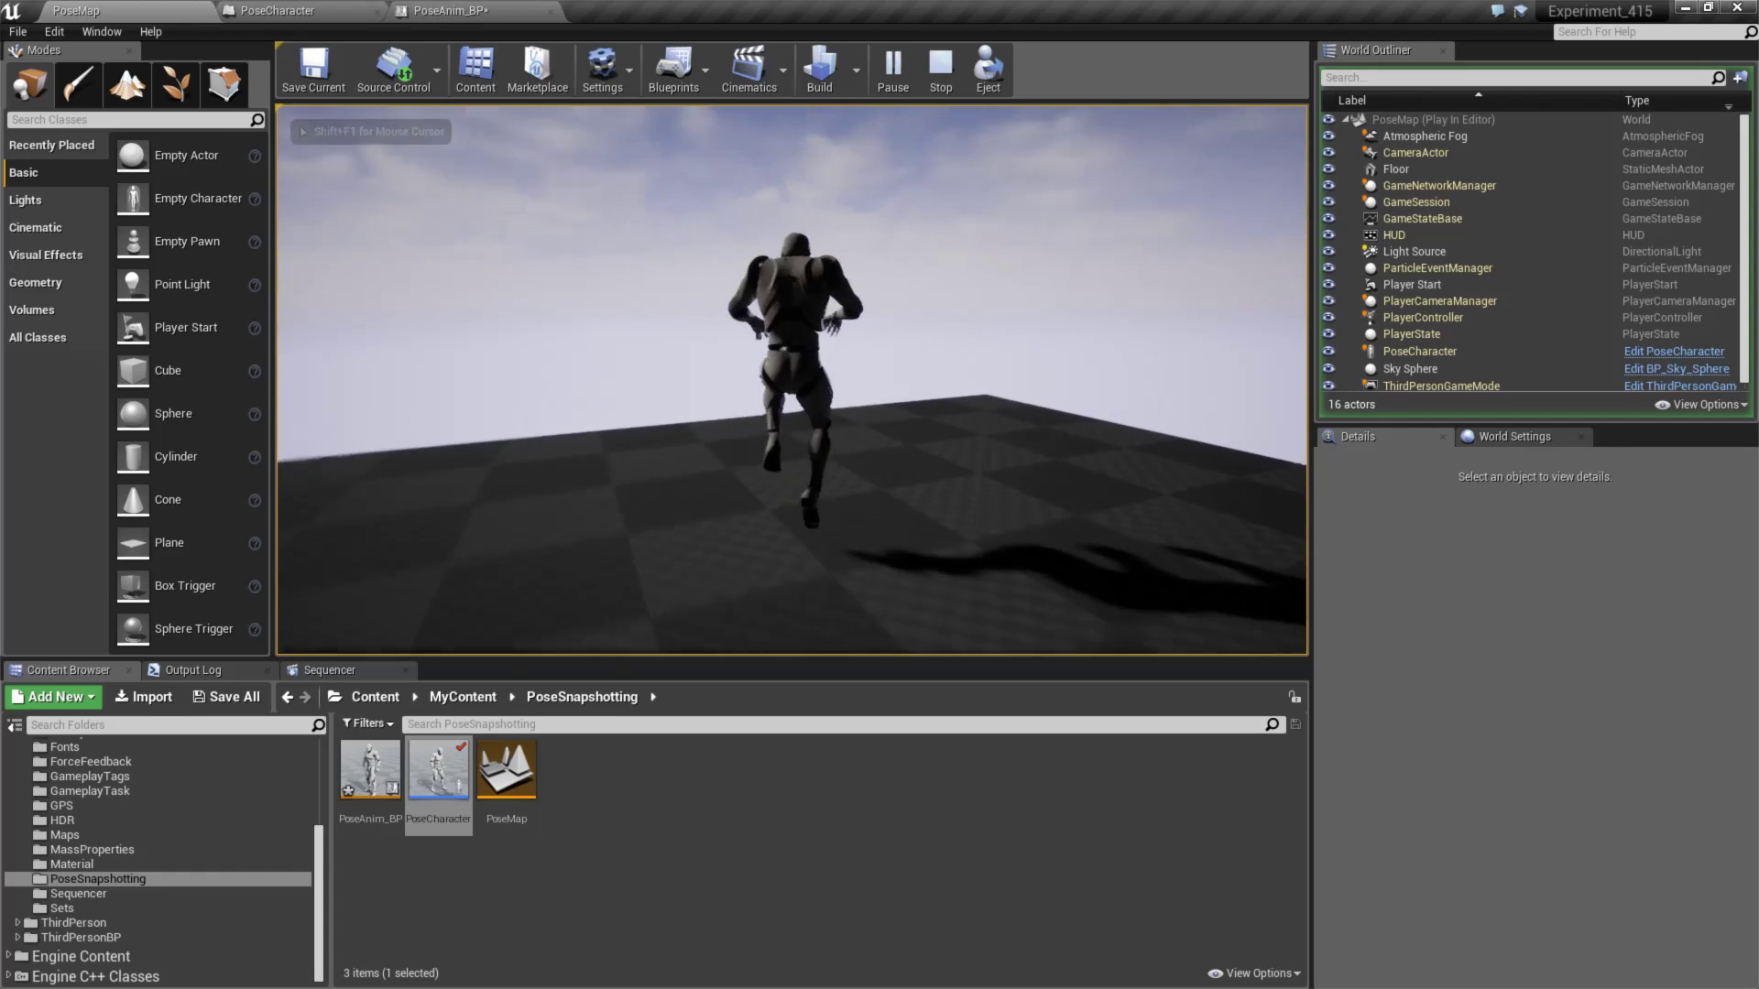
pyautogui.press('s')
pyautogui.press('d')
pyautogui.press('space')
pyautogui.press('space')
pyautogui.press('space')
pyautogui.press('space')
pyautogui.press('w')
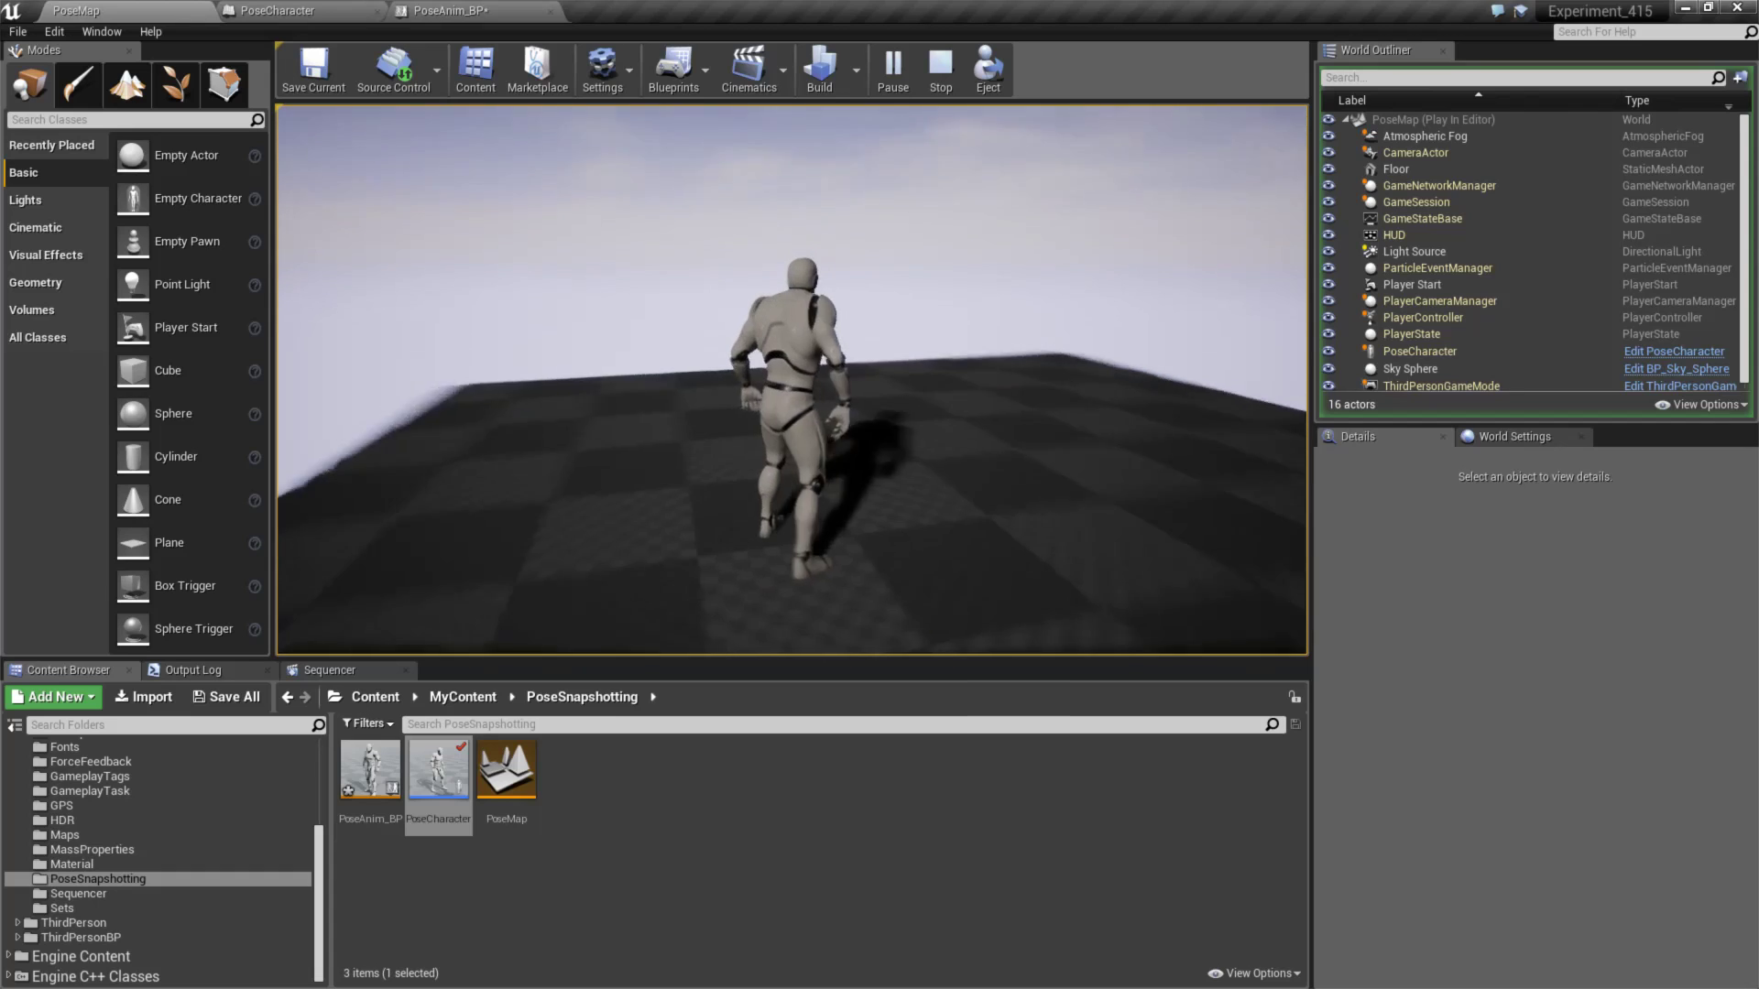
pyautogui.press('Escape')
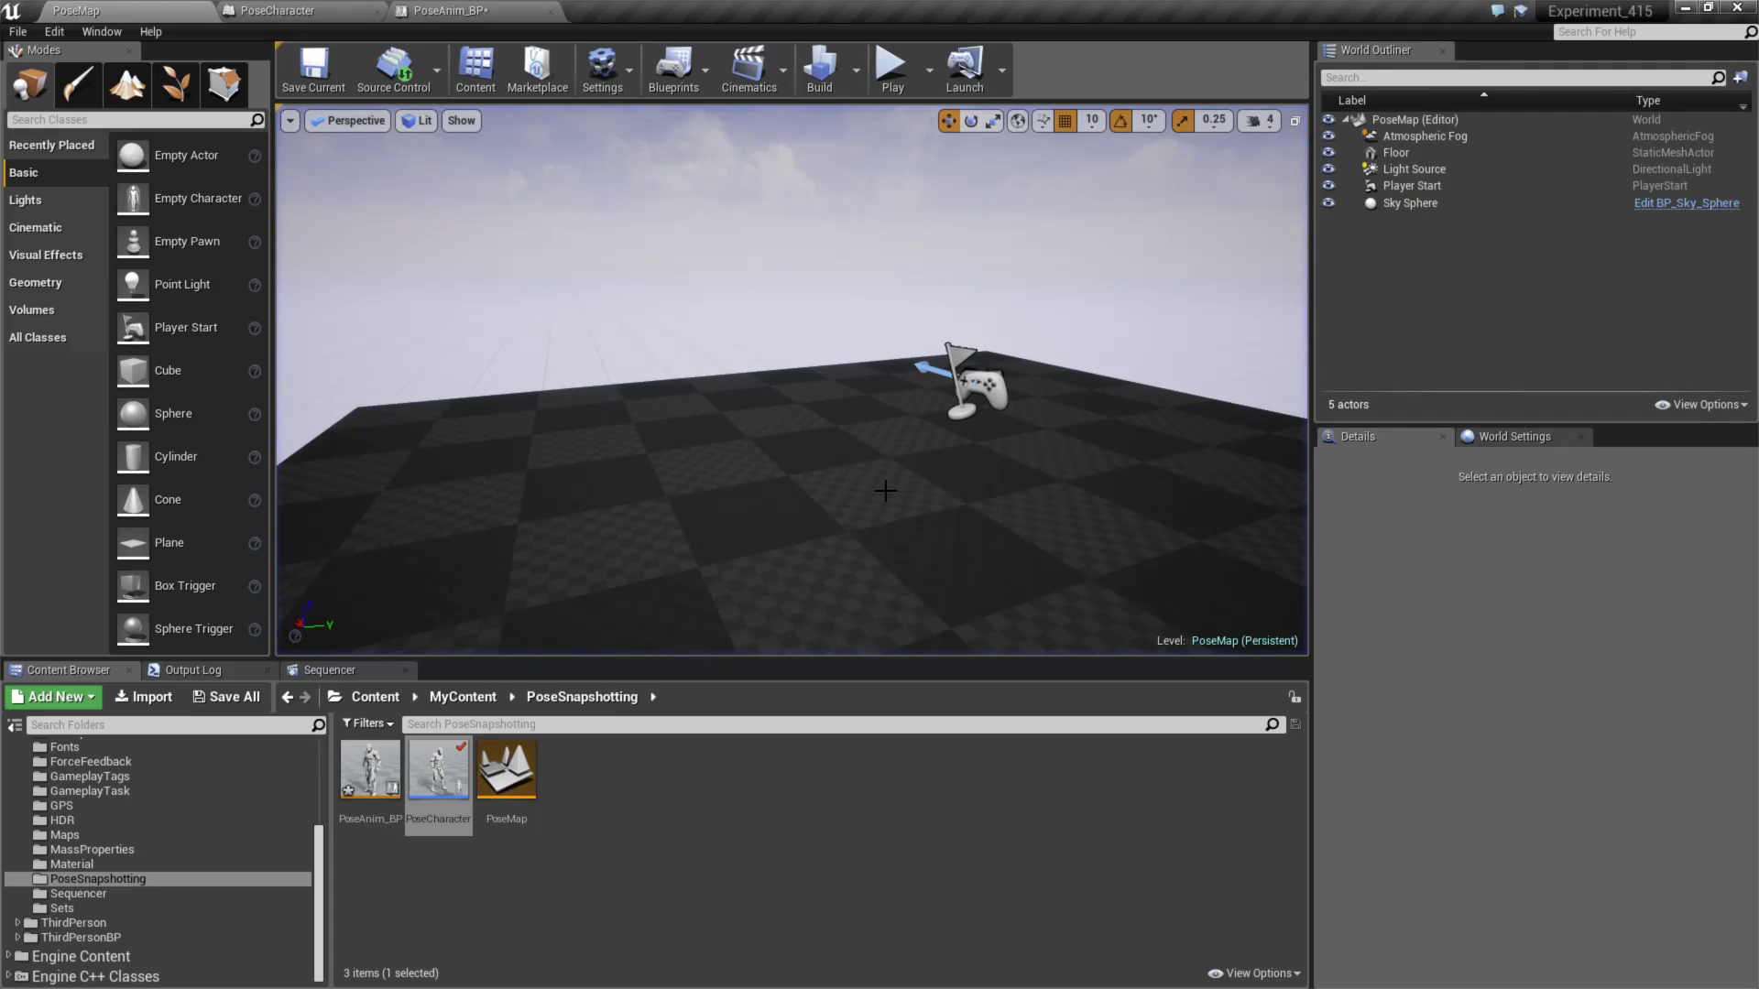